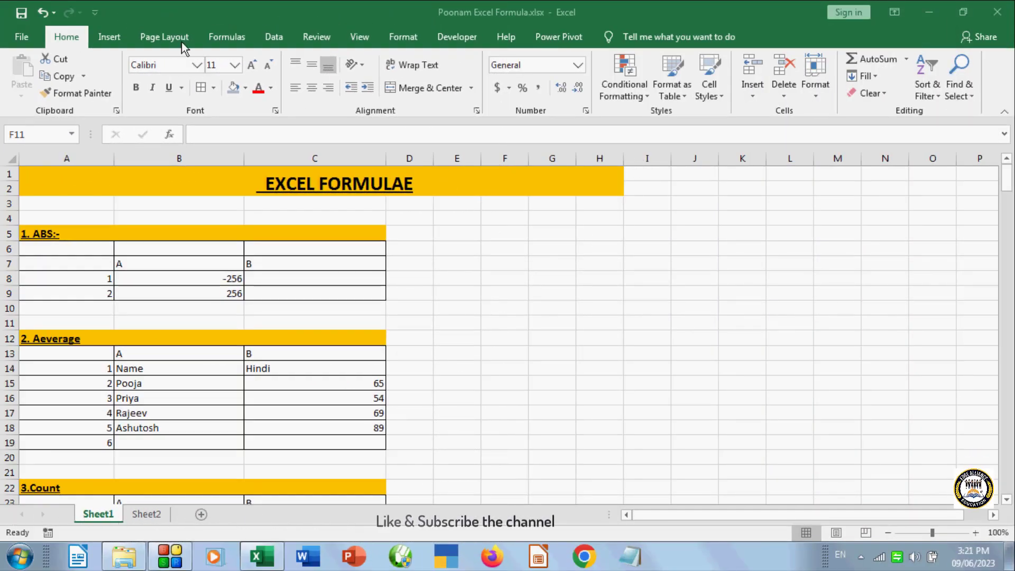
# - On the Formulas tab, browse the AutoSum, Recently Used and Financial function groups
pyautogui.moveTo(502, 322); pyautogui.dragTo(553, 323)
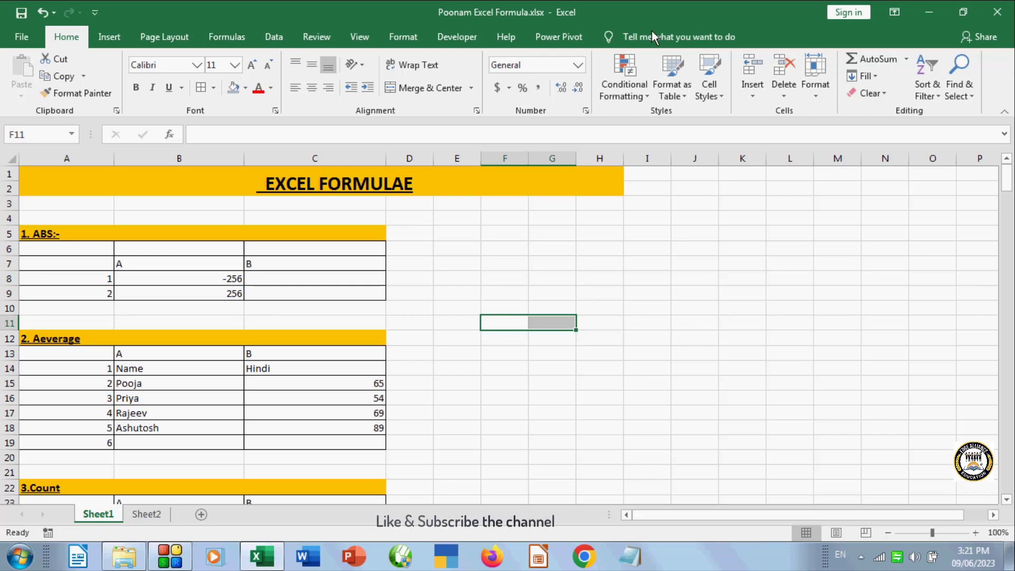
pyautogui.click(234, 38)
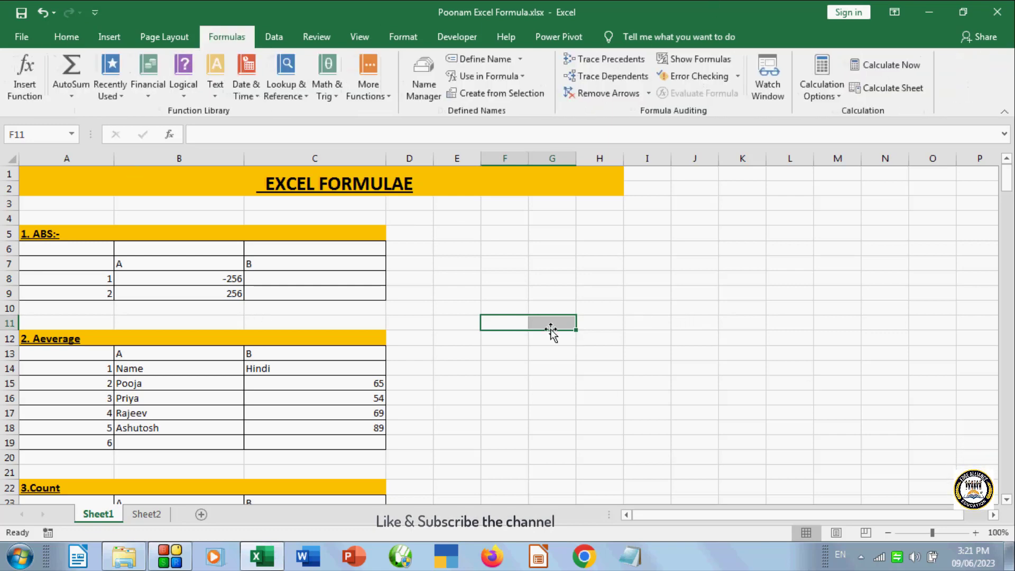
pyautogui.click(472, 277)
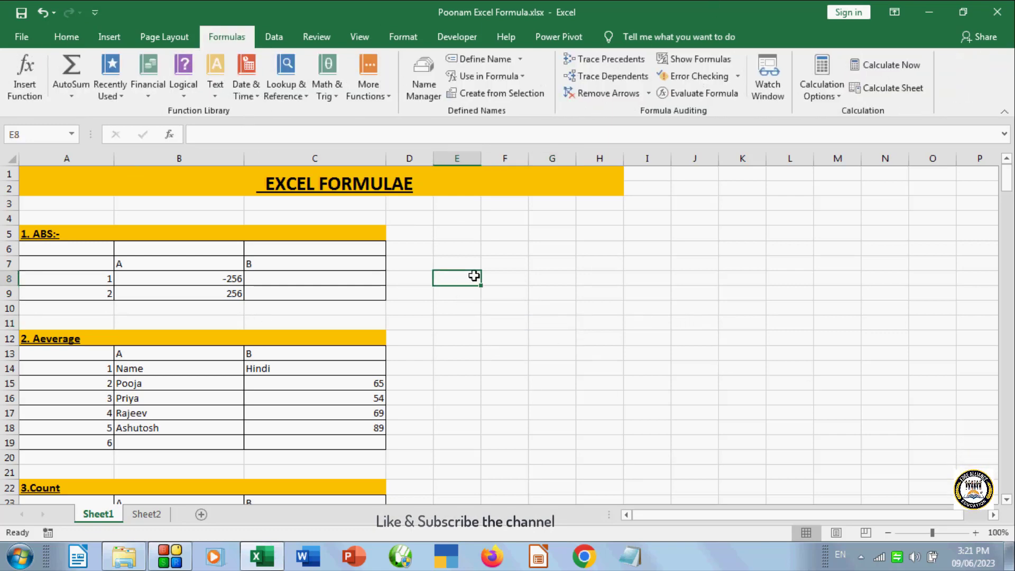
pyautogui.click(553, 296)
pyautogui.click(454, 234)
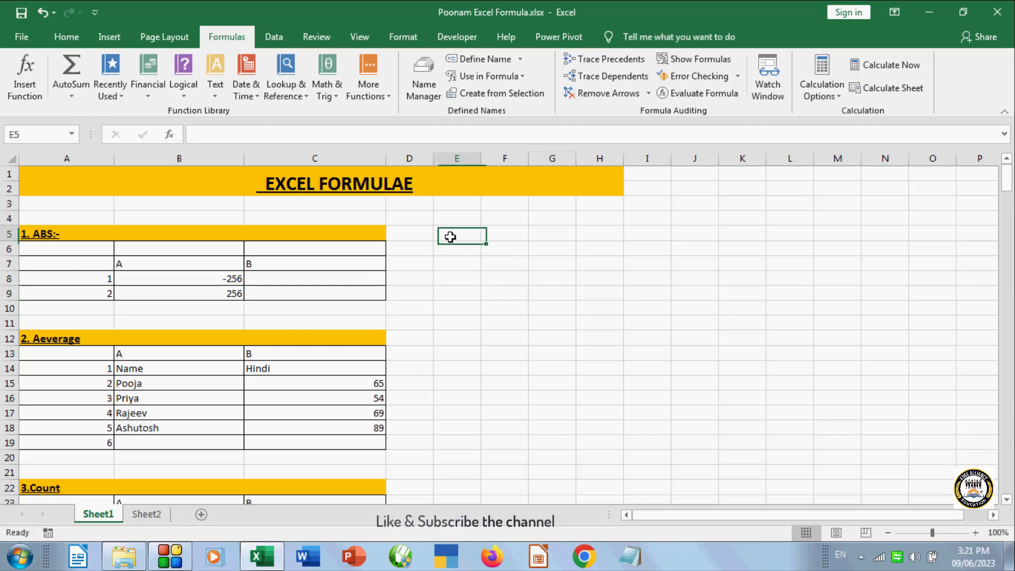
pyautogui.click(69, 96)
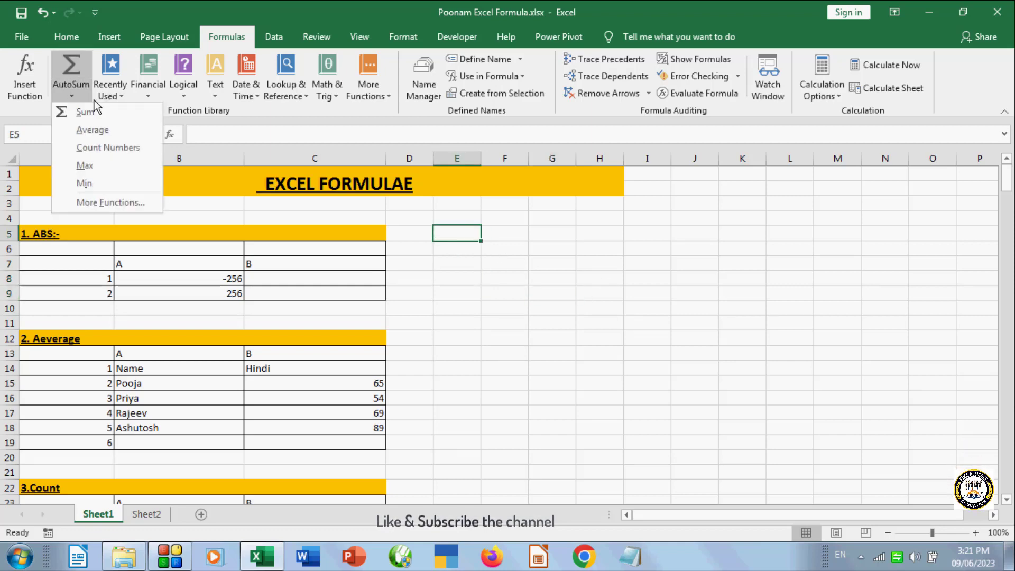
pyautogui.click(126, 94)
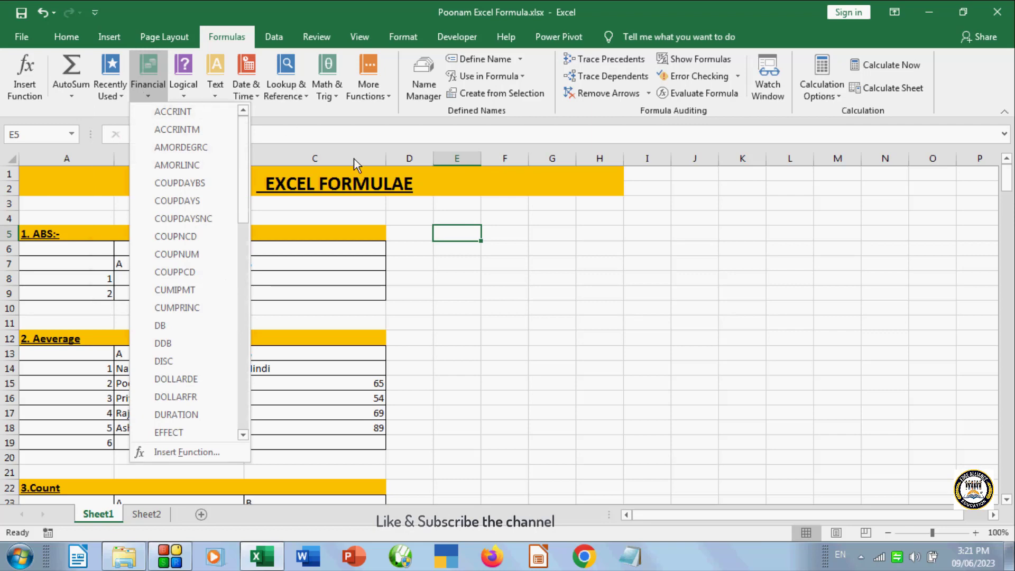
pyautogui.click(556, 365)
# - Enter the sample values 56, 55 and 55 into cells G14 to G16
pyautogui.click(555, 365)
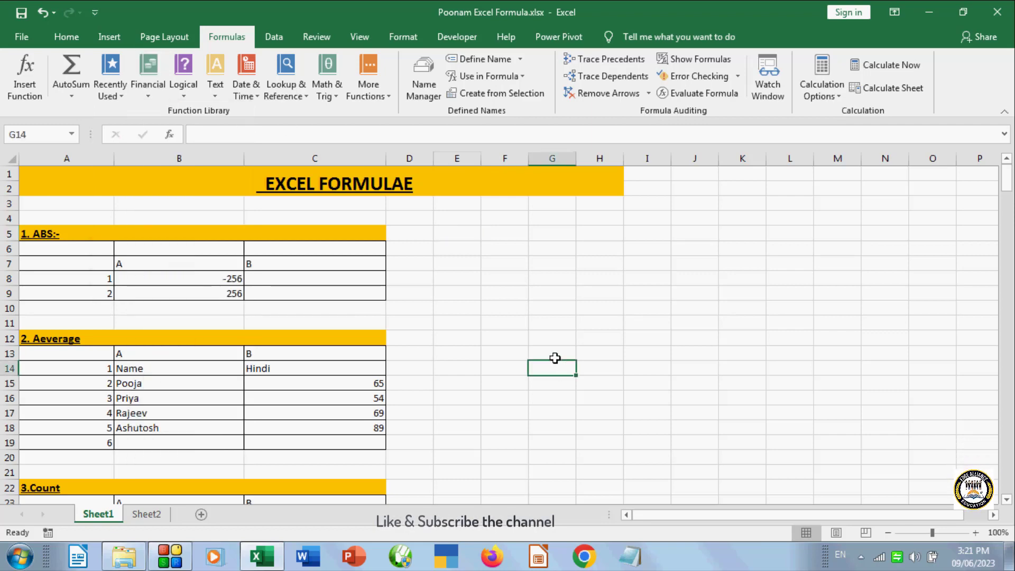
pyautogui.write('=')
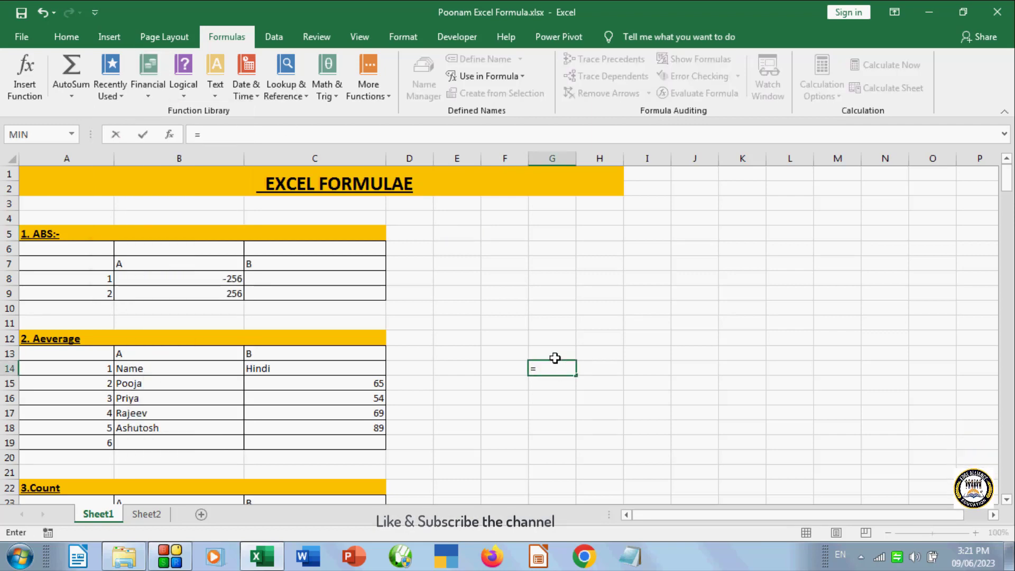
pyautogui.press('BackSpace')
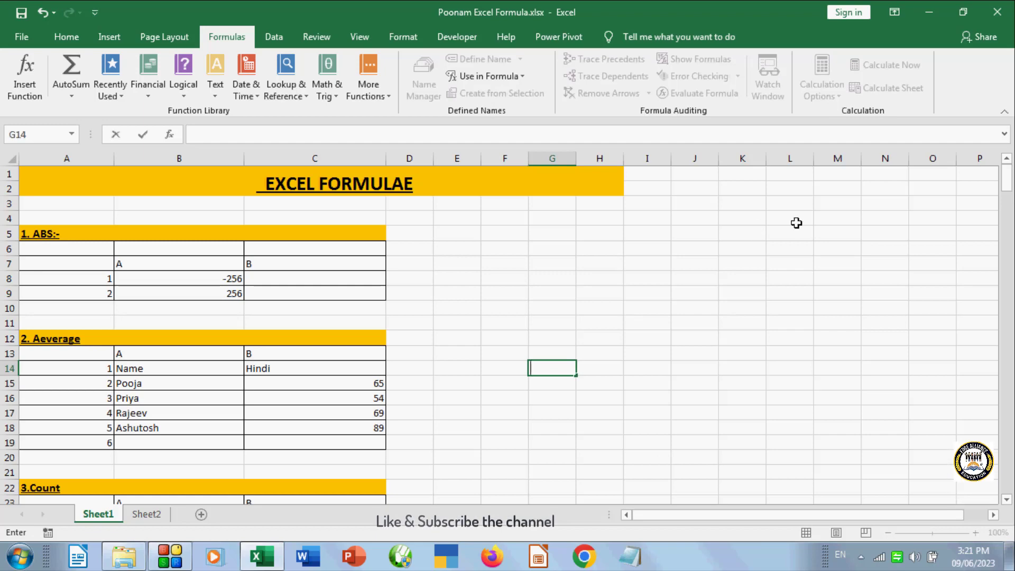
pyautogui.write('56')
pyautogui.press('Return')
pyautogui.write('55')
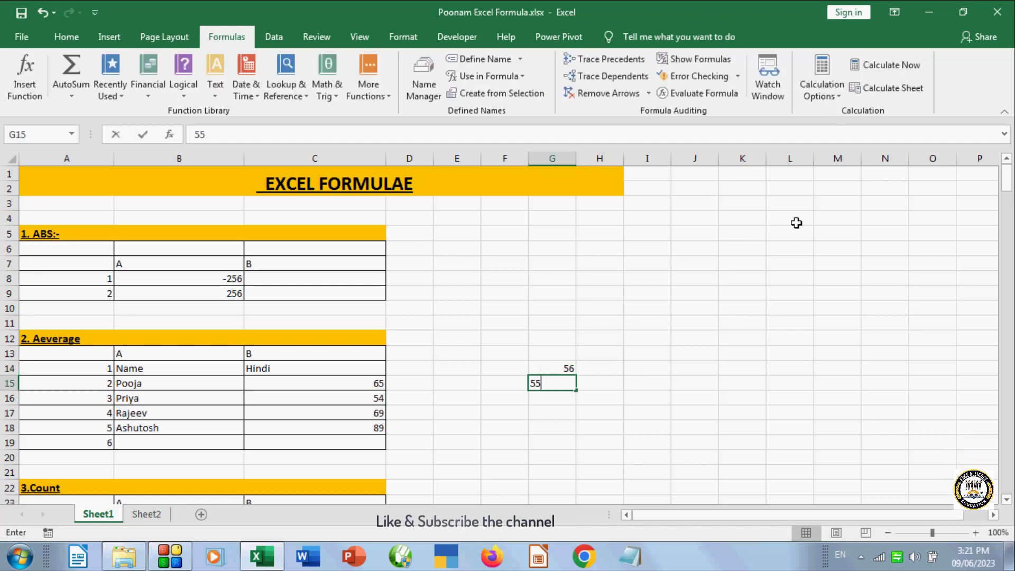
pyautogui.press('Return')
pyautogui.write('55')
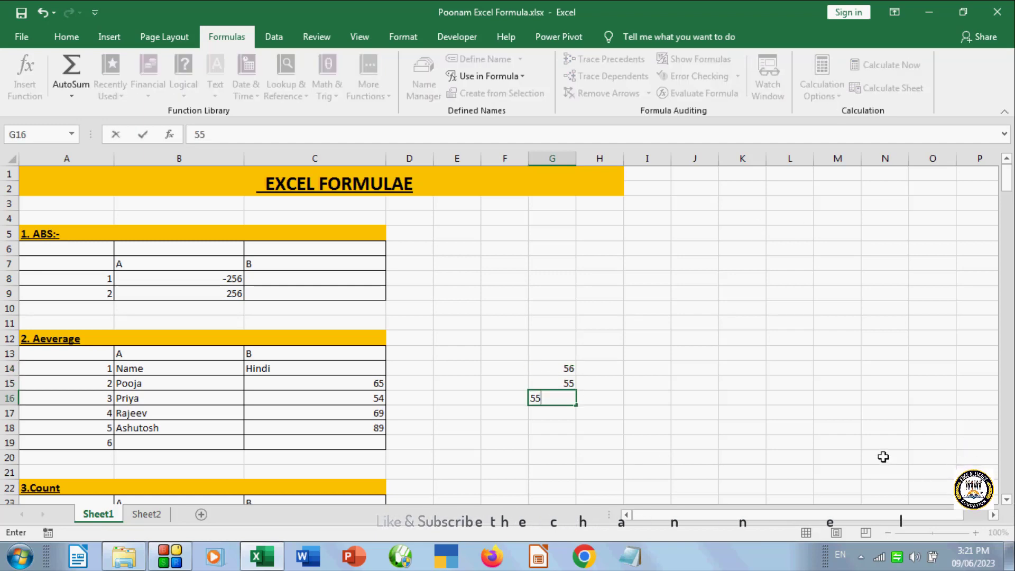
pyautogui.click(883, 457)
pyautogui.click(555, 412)
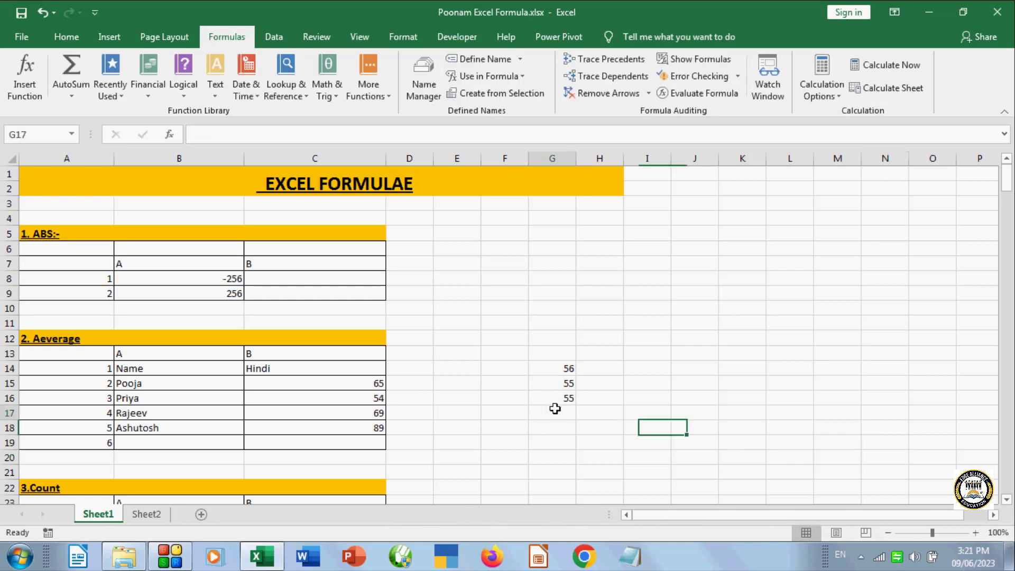
# - Total G14:G16 with AutoSum Sum in G17, giving 166
pyautogui.click(72, 96)
pyautogui.click(85, 111)
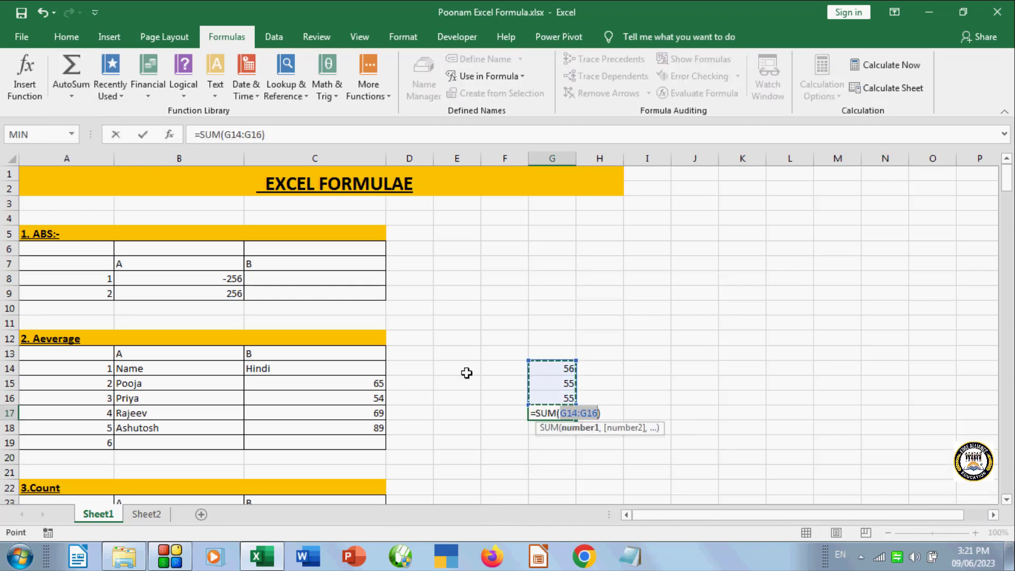
pyautogui.press('Return')
# - Clear the sample numbers and their total from G13:H20, then select C9
pyautogui.moveTo(548, 325); pyautogui.dragTo(693, 393)
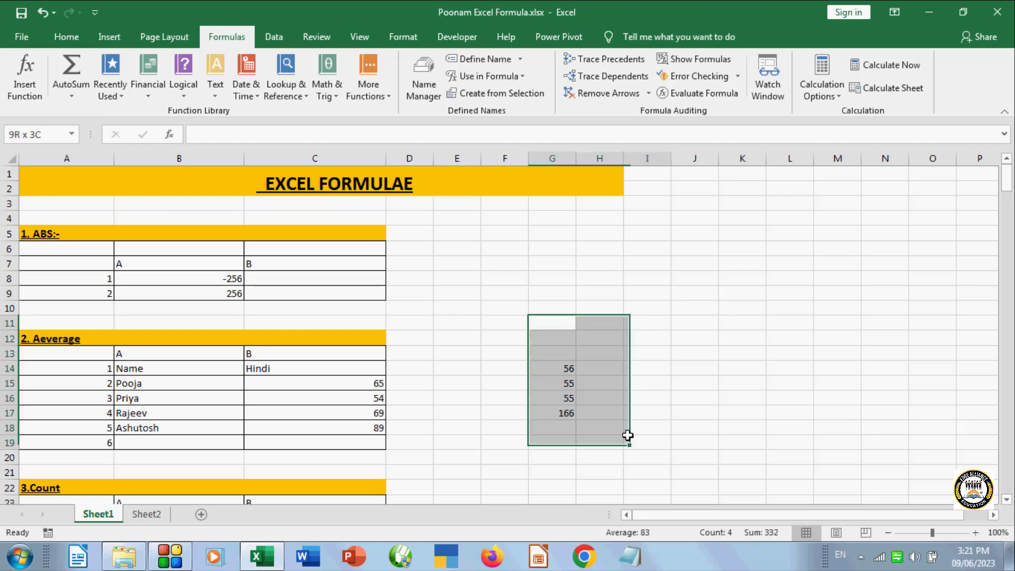
pyautogui.click(740, 334)
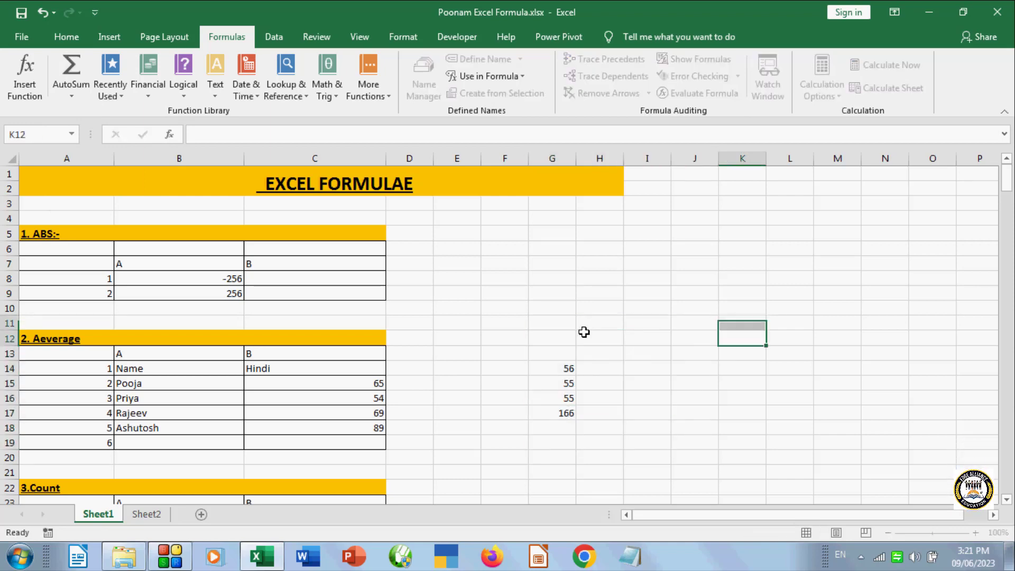
pyautogui.moveTo(550, 353); pyautogui.dragTo(591, 454)
pyautogui.press('Delete')
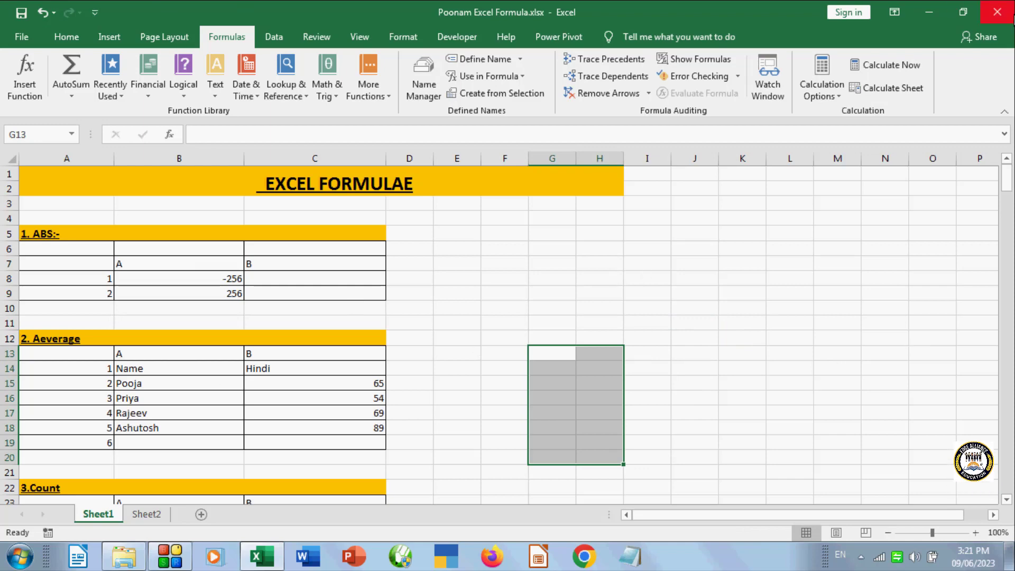
pyautogui.click(549, 233)
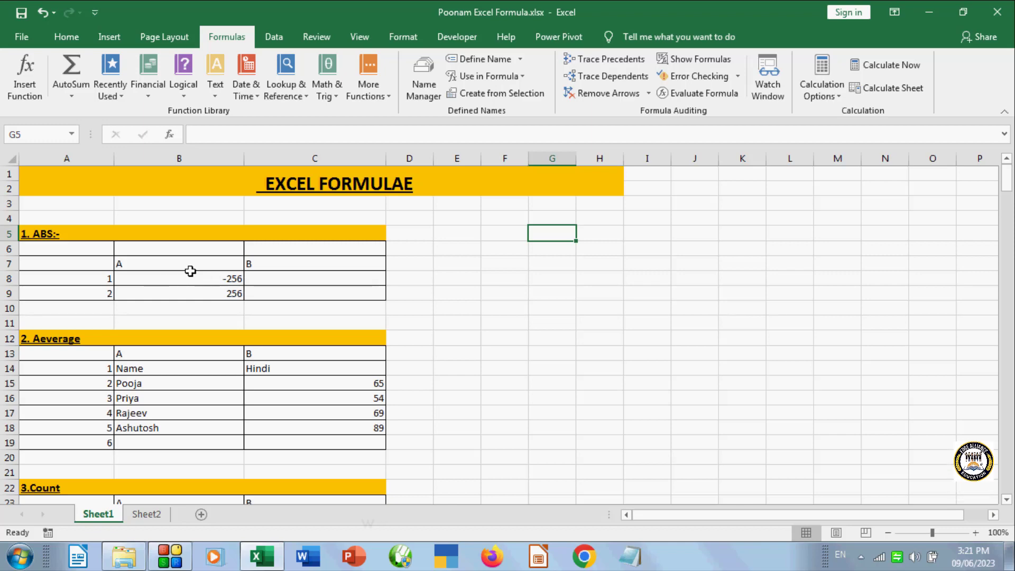
pyautogui.click(270, 290)
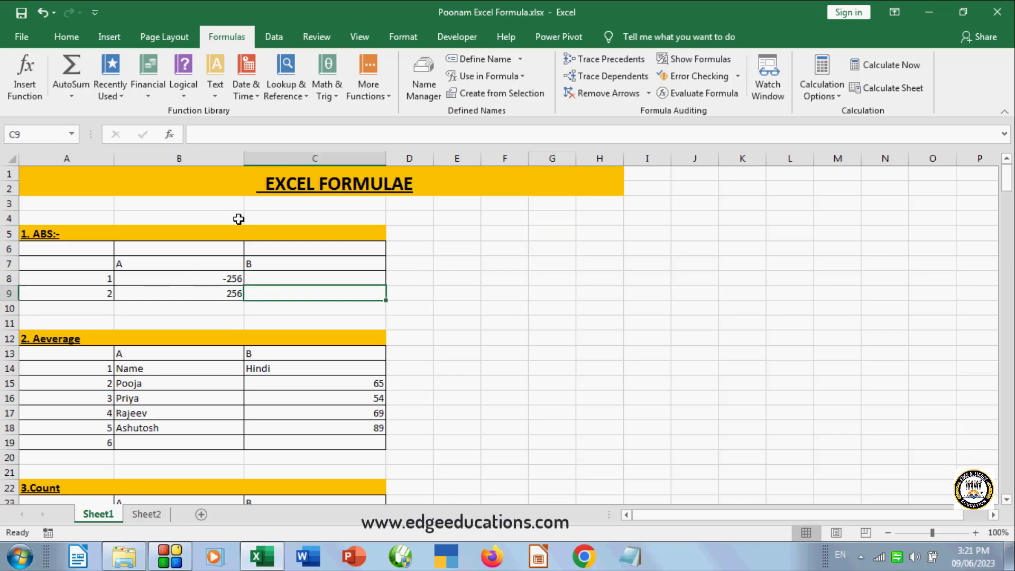
# - Insert =ABS(B8) into C9 from the All category, returning 256
pyautogui.click(35, 83)
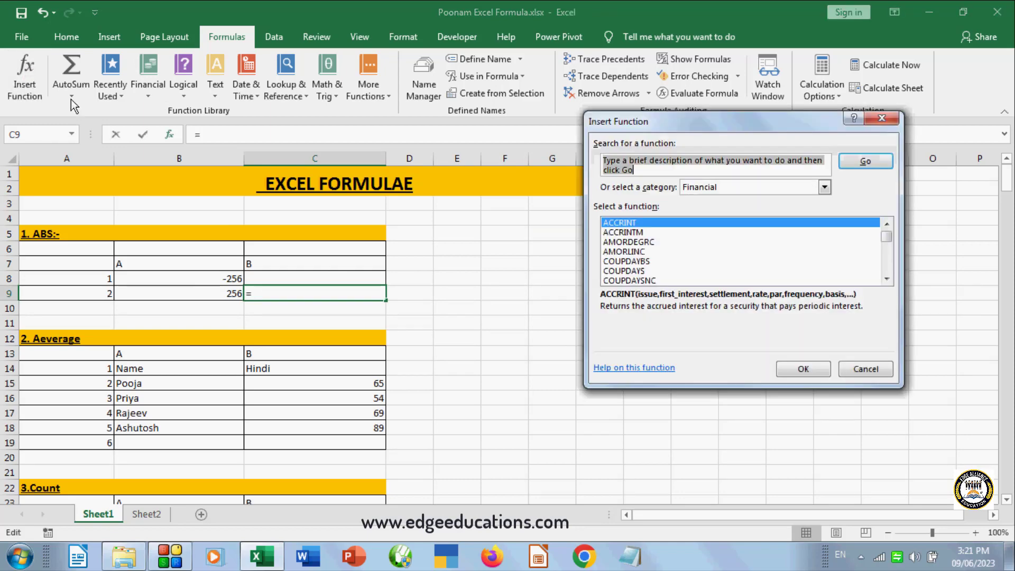
pyautogui.click(723, 187)
pyautogui.click(693, 210)
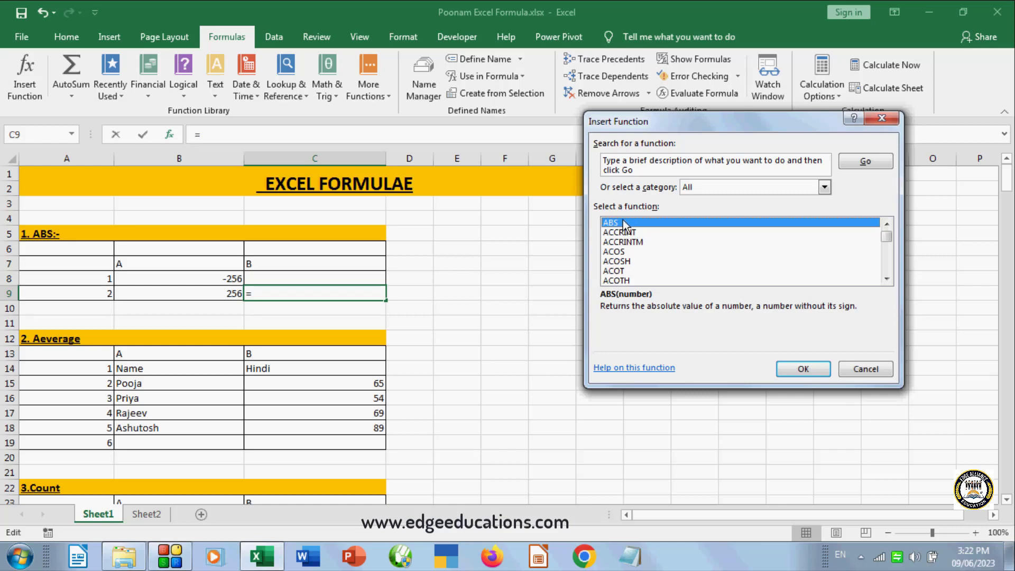
pyautogui.click(804, 369)
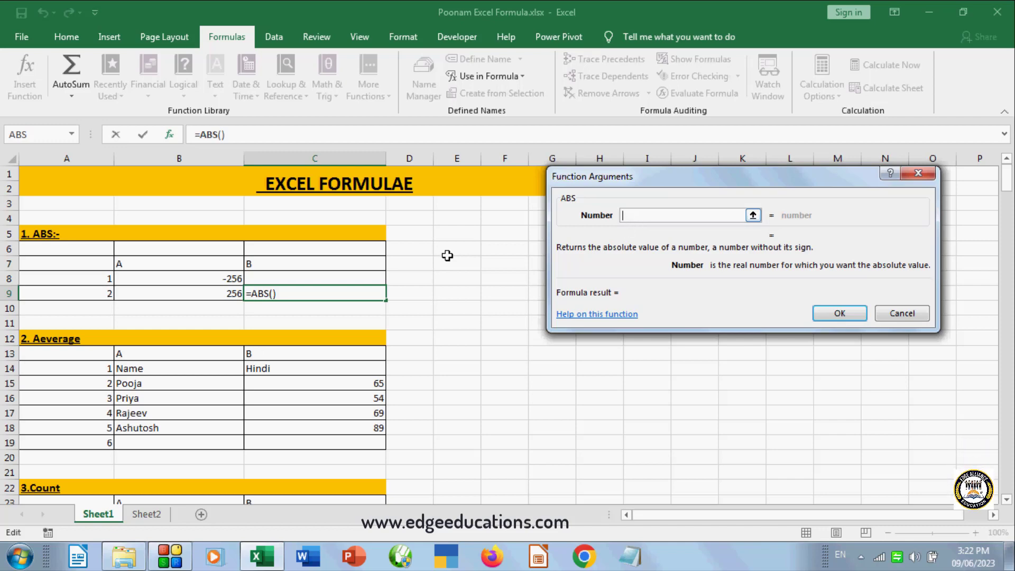
pyautogui.click(211, 278)
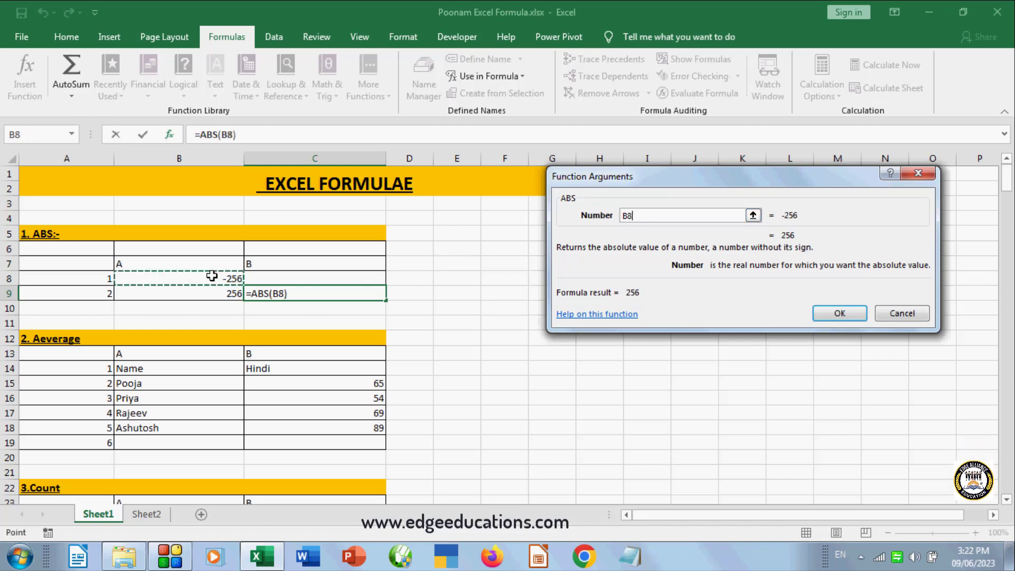
pyautogui.click(829, 316)
# - Check the -256 in B8 and the ABS formula in C9, then select F13
pyautogui.press('Return')
pyautogui.press('Right')
pyautogui.press('Right')
pyautogui.press('Right')
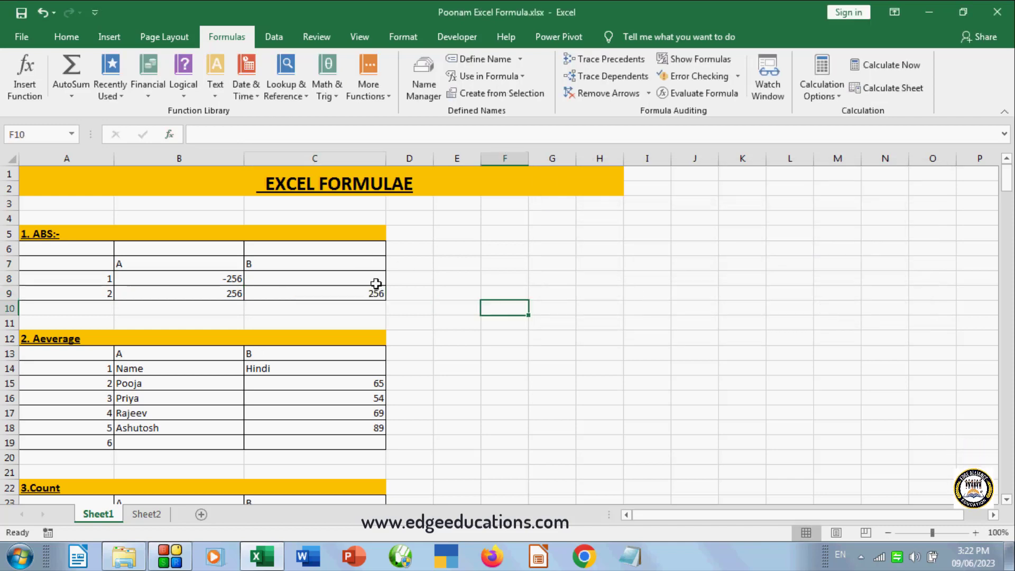
pyautogui.click(221, 280)
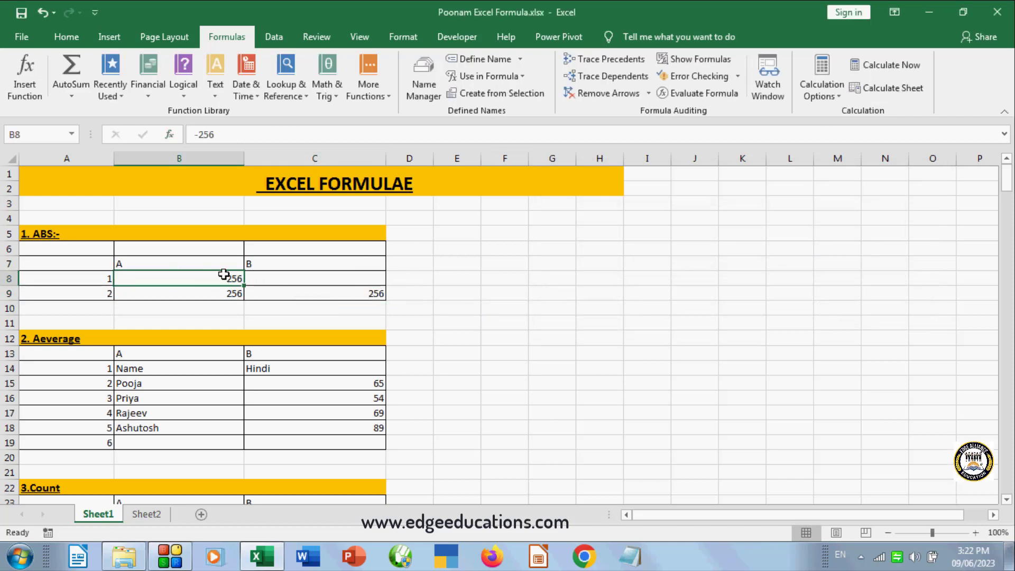
pyautogui.click(344, 294)
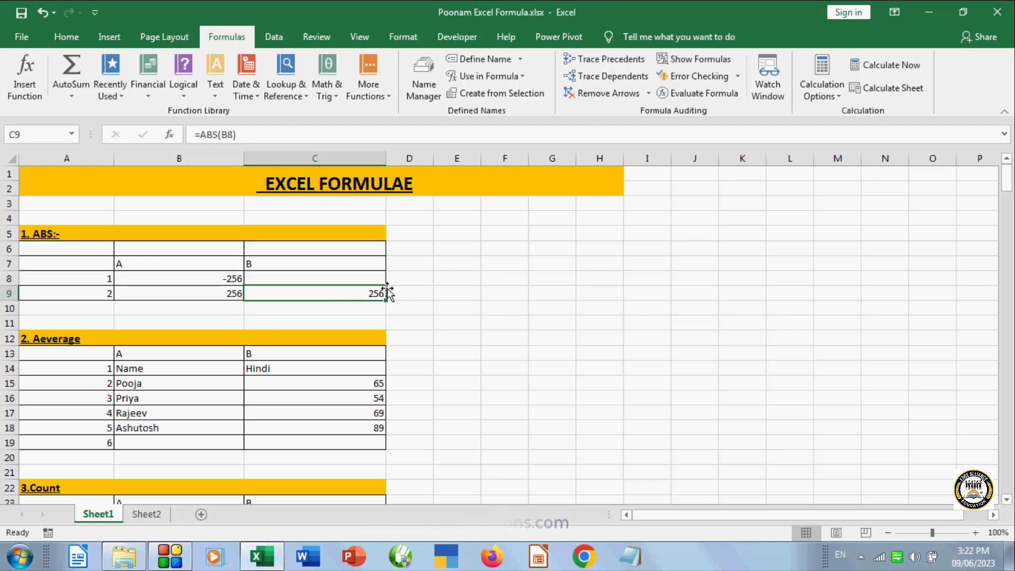
pyautogui.click(448, 279)
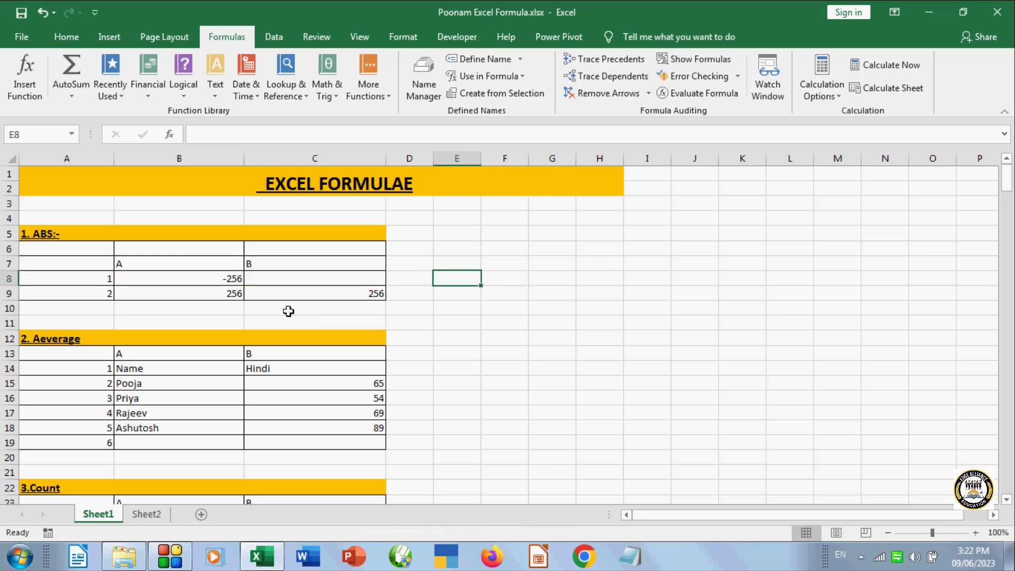
pyautogui.click(319, 291)
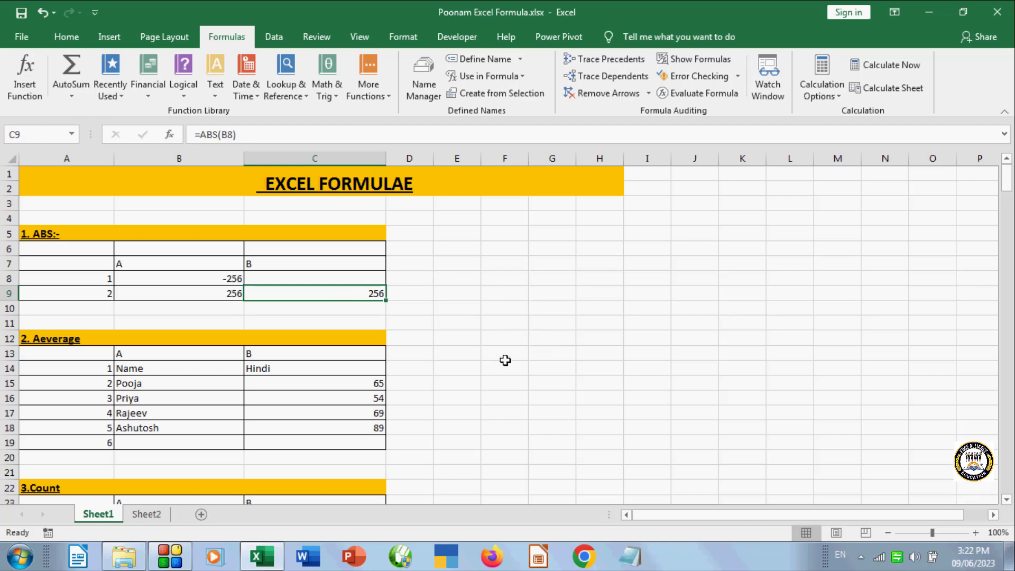
pyautogui.click(506, 354)
pyautogui.write('=')
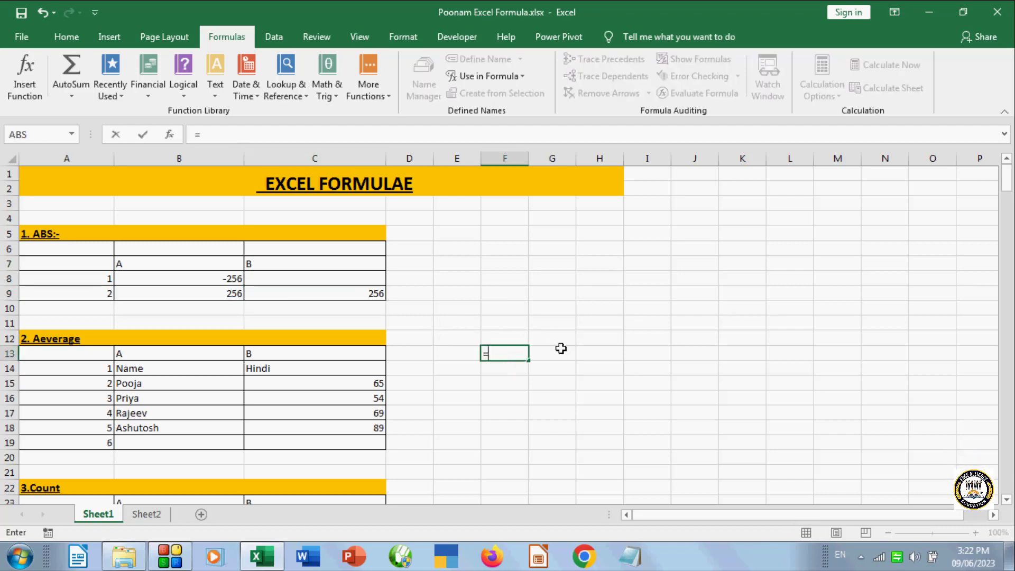
pyautogui.write('ab')
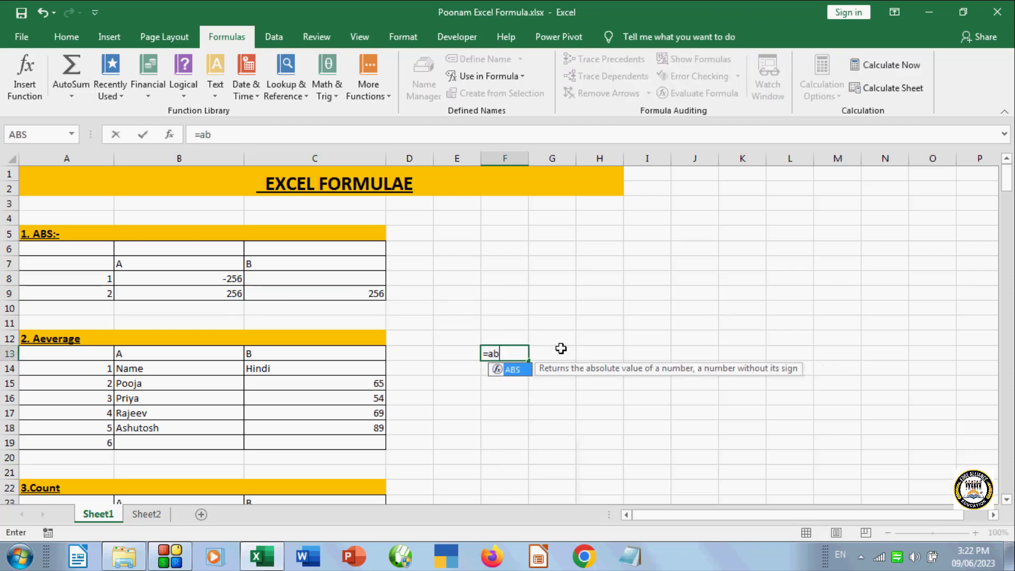
pyautogui.write('s')
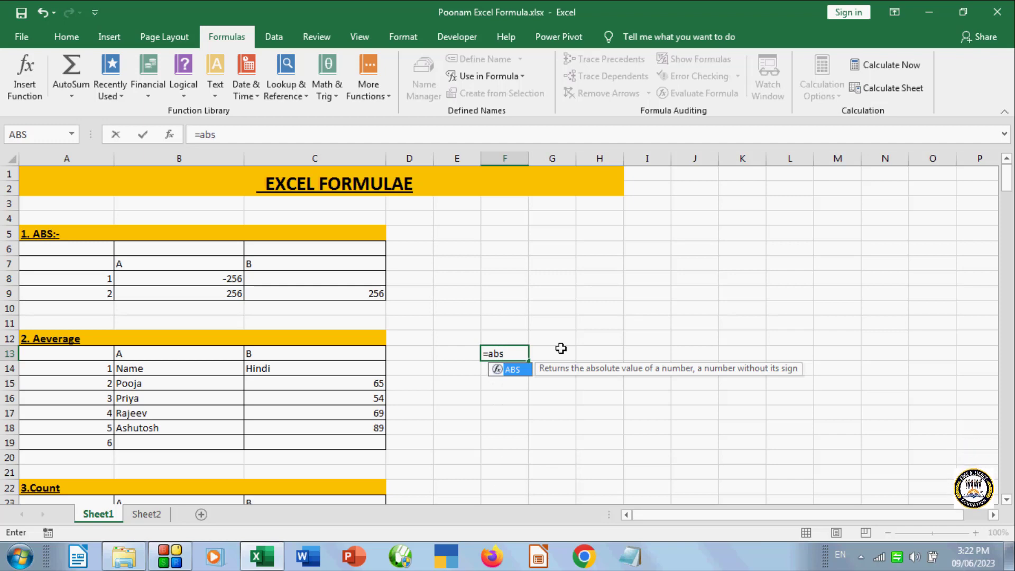
pyautogui.write('(')
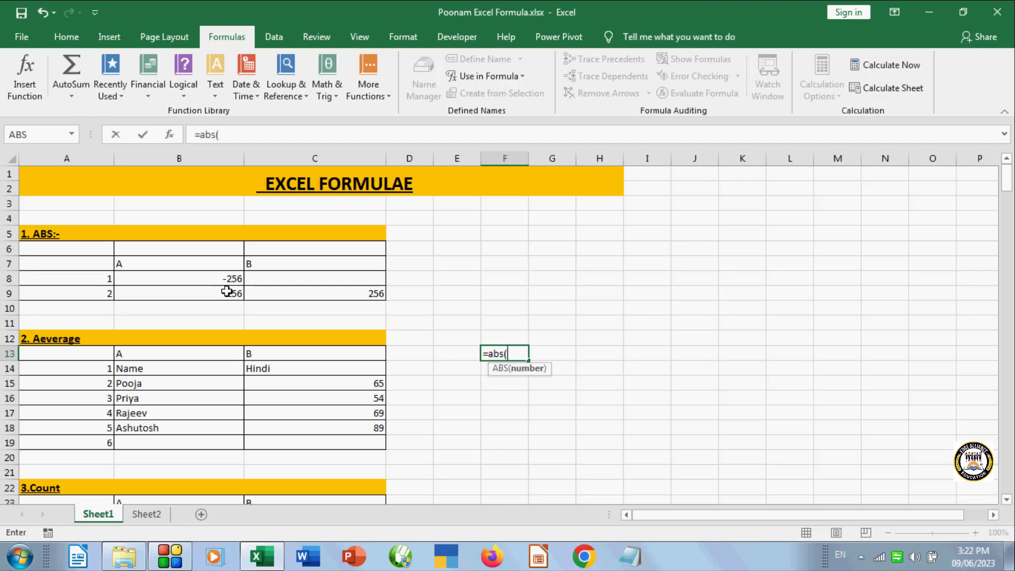
pyautogui.click(227, 290)
pyautogui.click(234, 278)
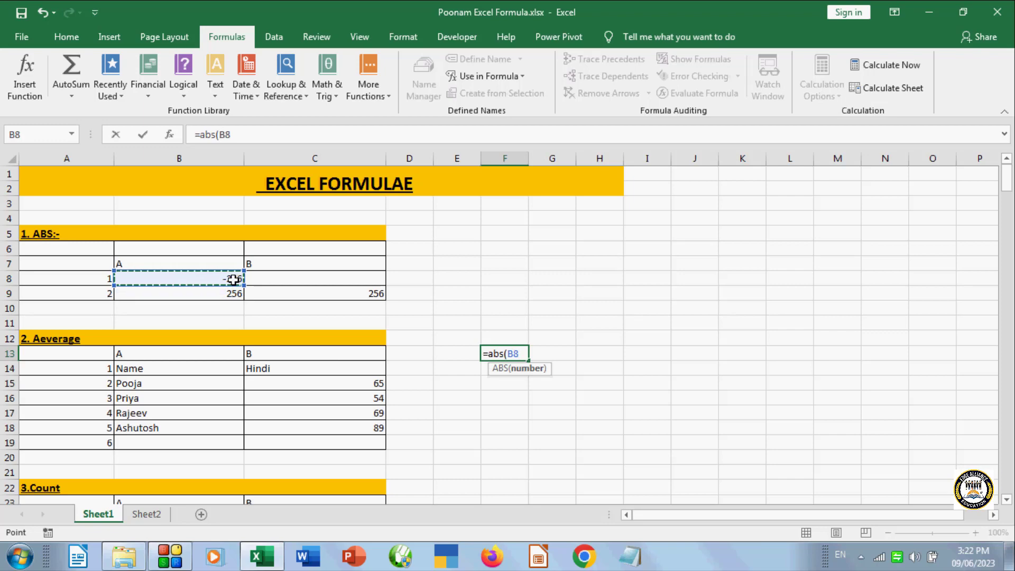
pyautogui.press('Return')
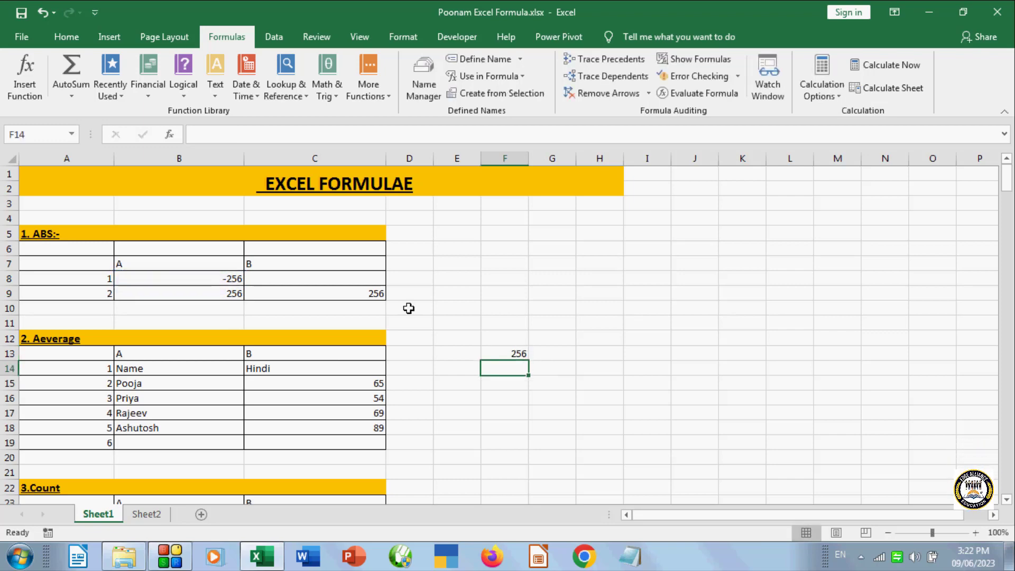
pyautogui.click(516, 351)
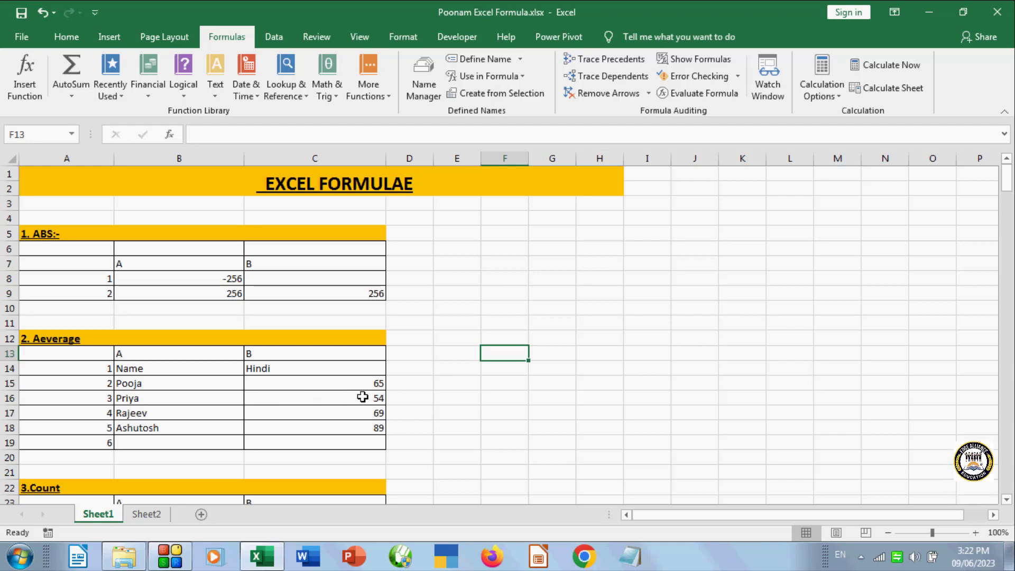
pyautogui.click(357, 441)
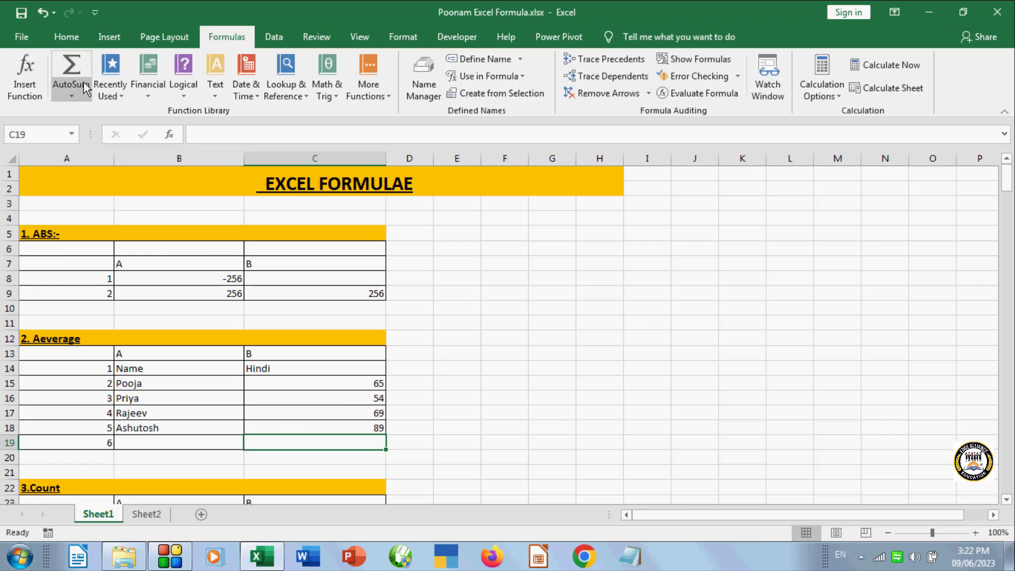
pyautogui.click(29, 66)
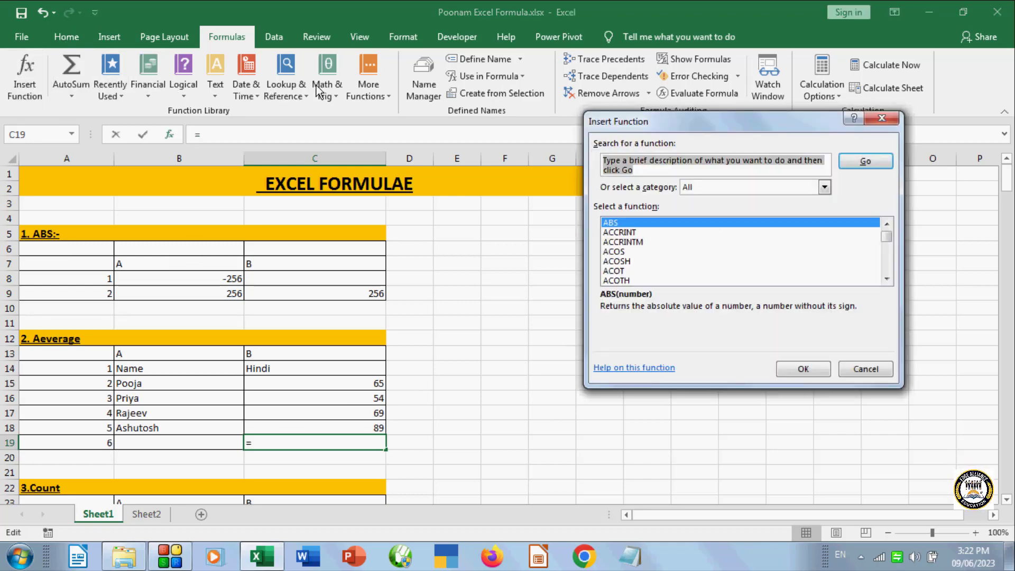
pyautogui.click(609, 252)
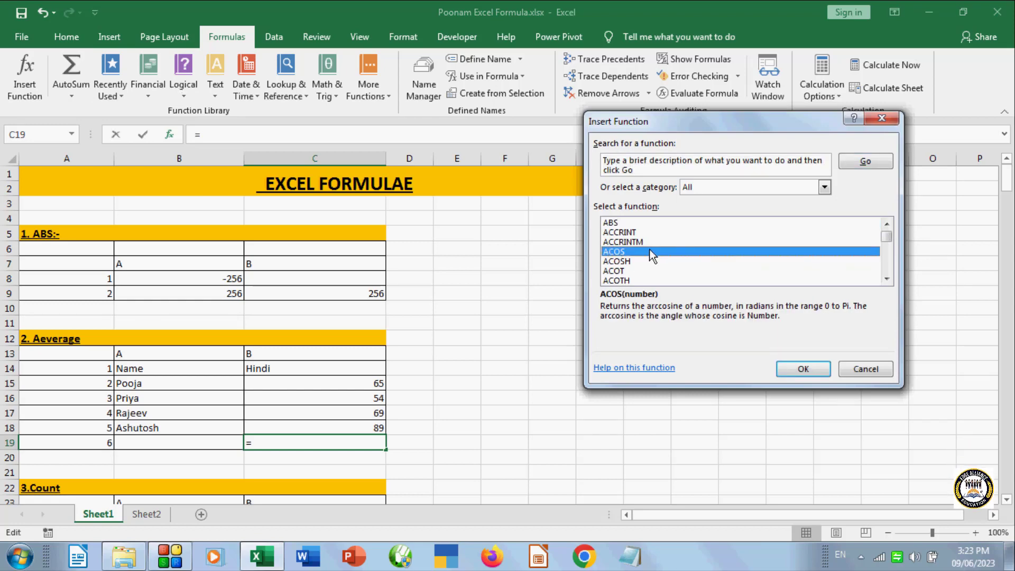
pyautogui.click(622, 241)
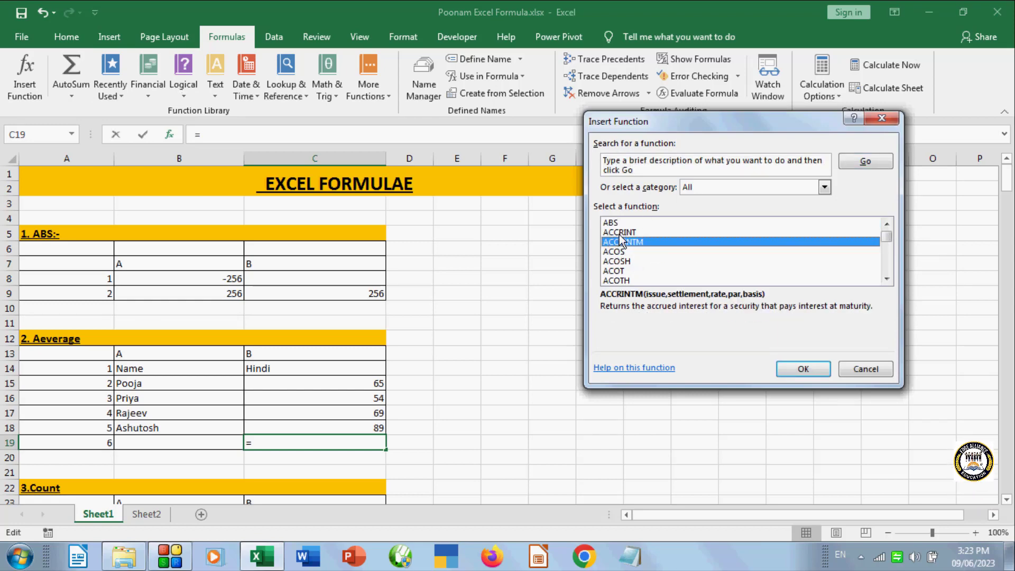
pyautogui.click(630, 223)
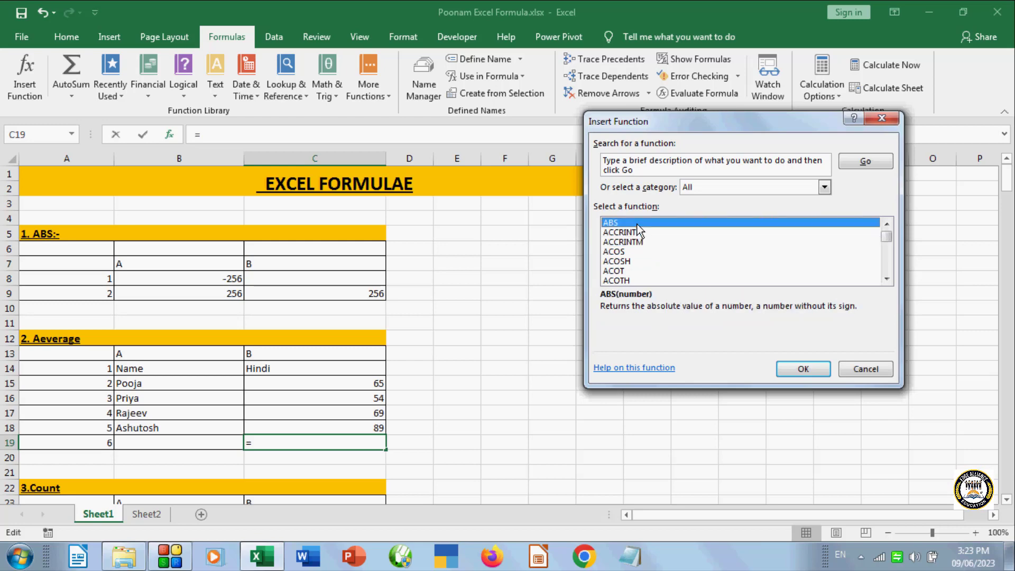
pyautogui.press('Down')
pyautogui.press('Down')
pyautogui.press('Down')
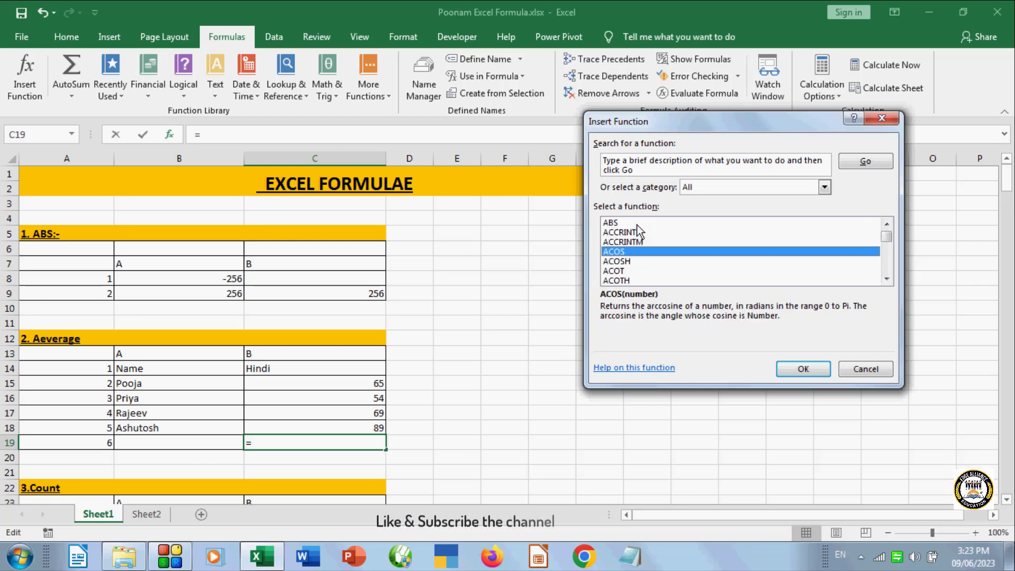
pyautogui.press('Down')
pyautogui.press('Down')
pyautogui.press('Down')
pyautogui.press('Down')
pyautogui.press('Down')
pyautogui.press('Down')
pyautogui.press('Down')
pyautogui.press('Down')
pyautogui.press('Down')
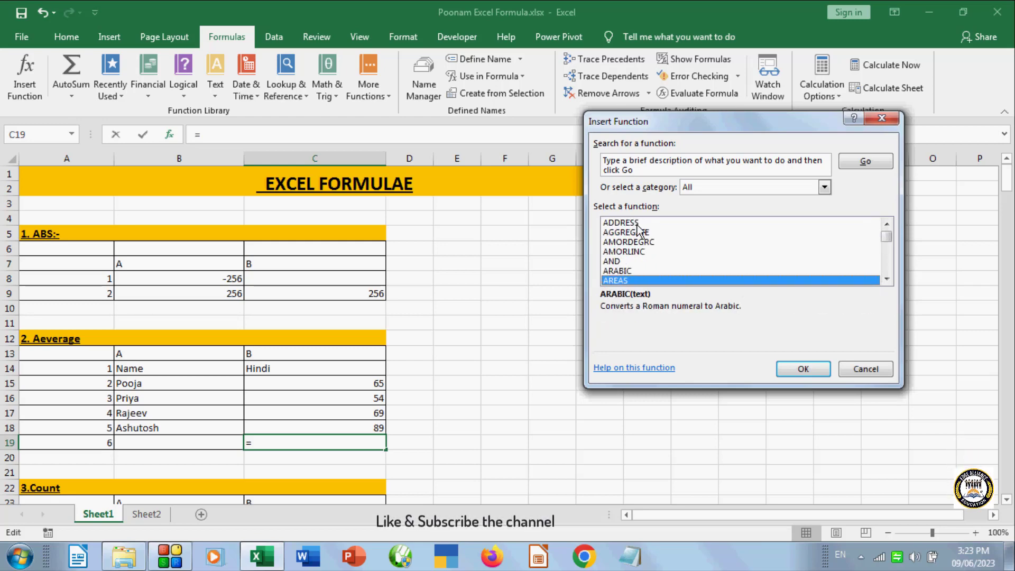
pyautogui.press('Down')
pyautogui.press('Down')
pyautogui.press('Down')
pyautogui.press('Down')
pyautogui.press('Down')
pyautogui.press('Down')
pyautogui.press('Down')
pyautogui.press('Down')
pyautogui.press('Down')
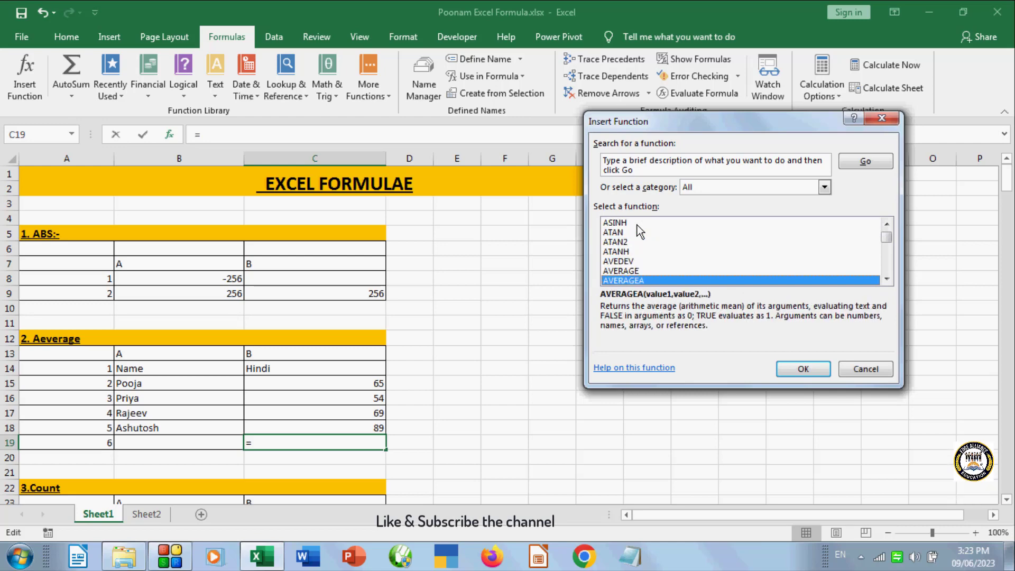
pyautogui.click(639, 271)
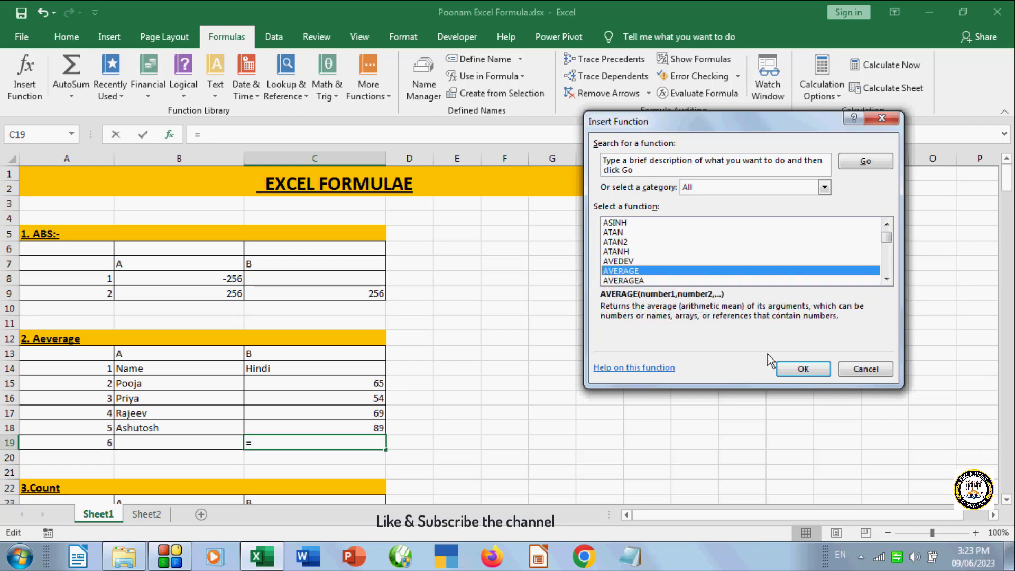
pyautogui.click(797, 366)
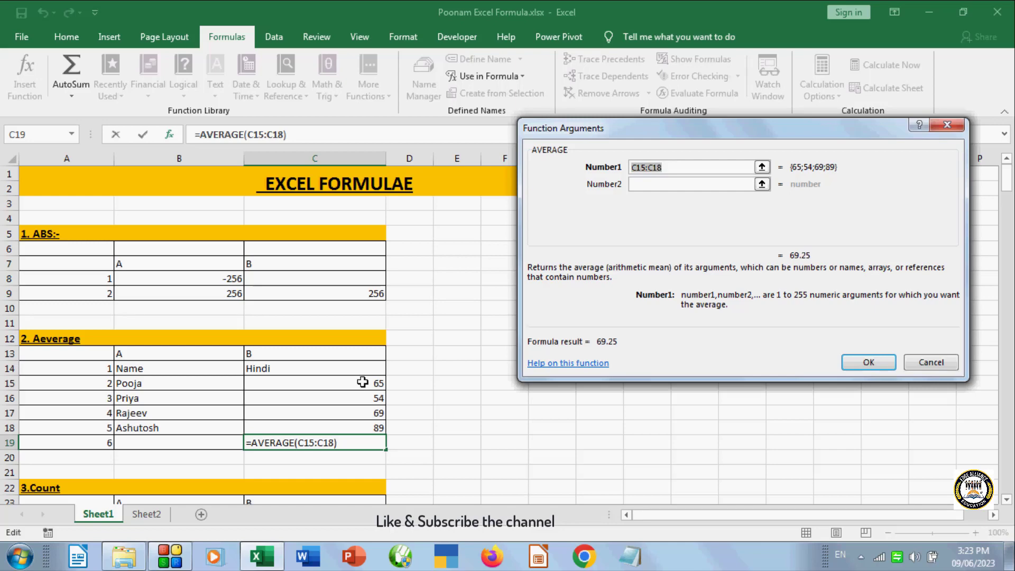
pyautogui.moveTo(351, 384); pyautogui.dragTo(379, 429)
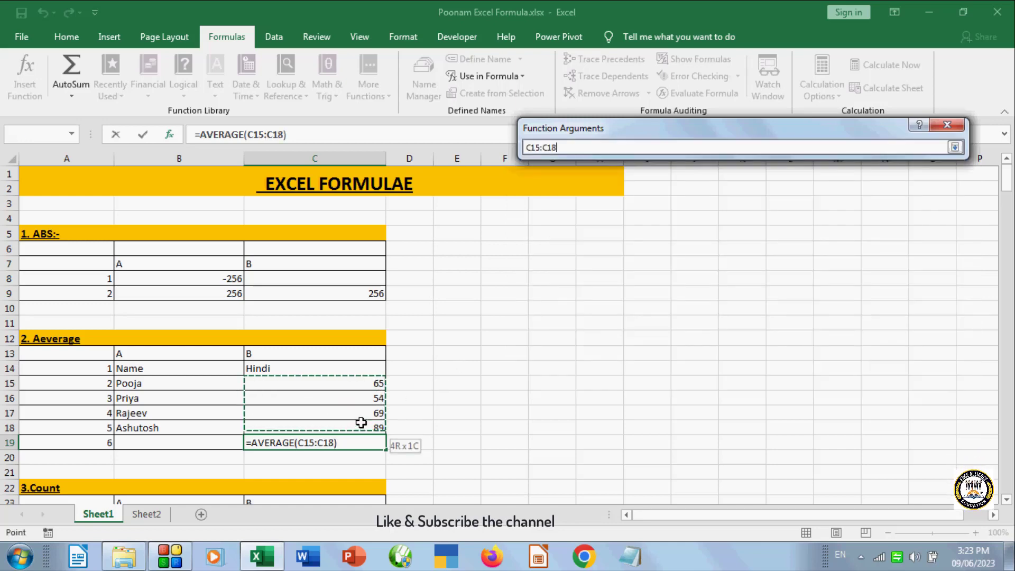
pyautogui.click(868, 363)
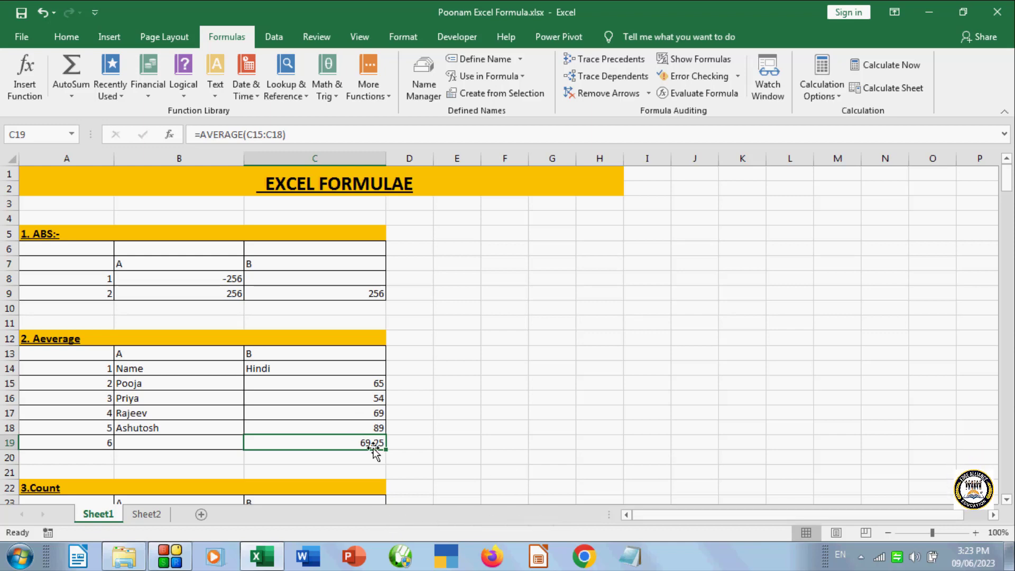
pyautogui.click(422, 443)
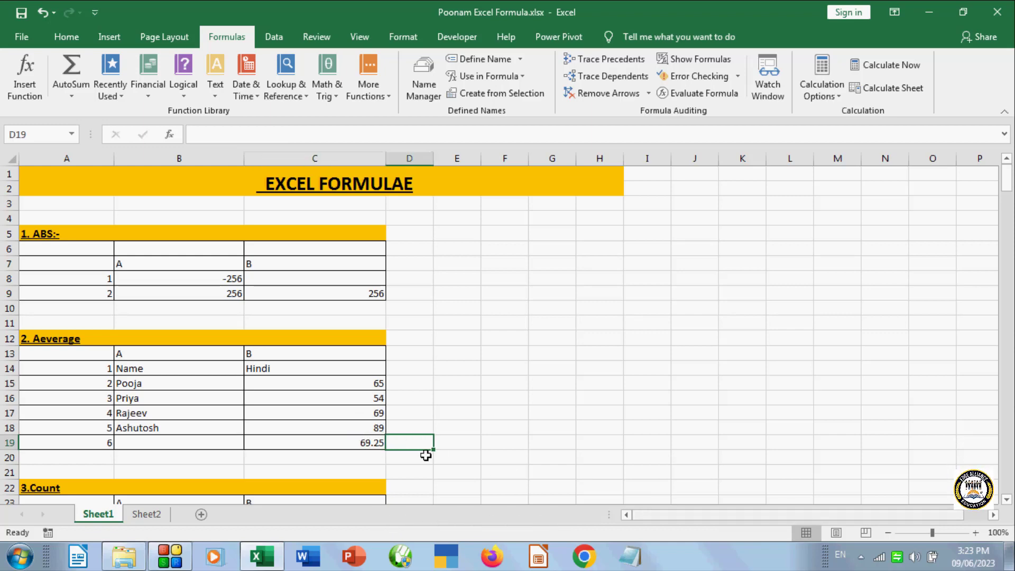
pyautogui.click(977, 533)
pyautogui.click(977, 533)
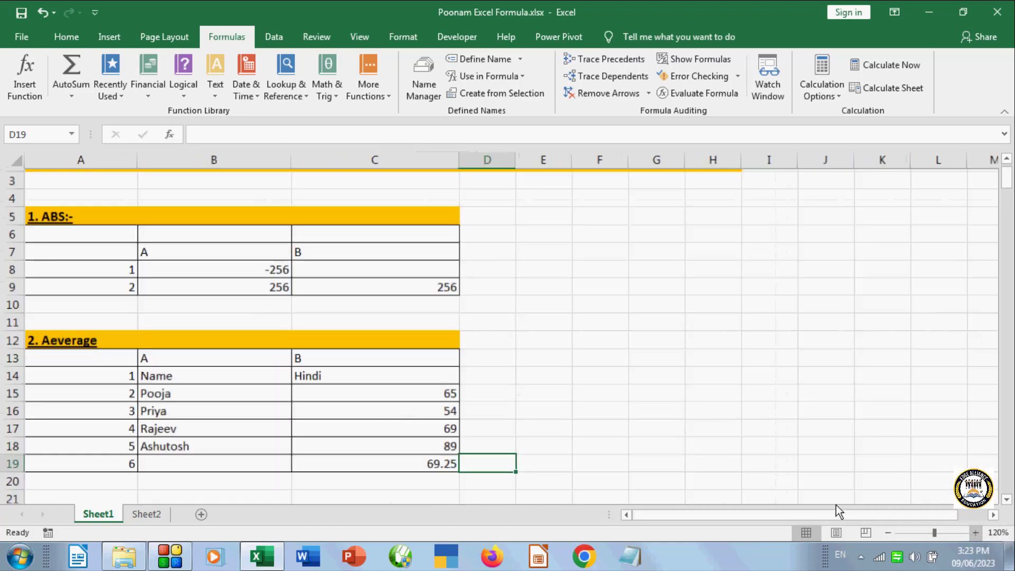
pyautogui.click(455, 468)
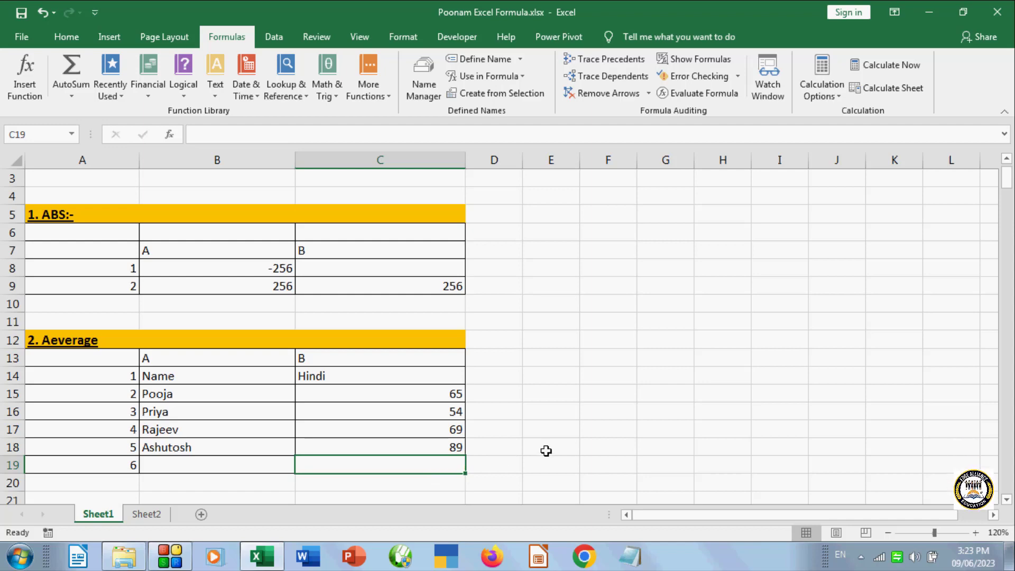
# - Insert =AVERAGE(C15,C16) into C19 using Insert Function, showing 59.5
pyautogui.click(25, 77)
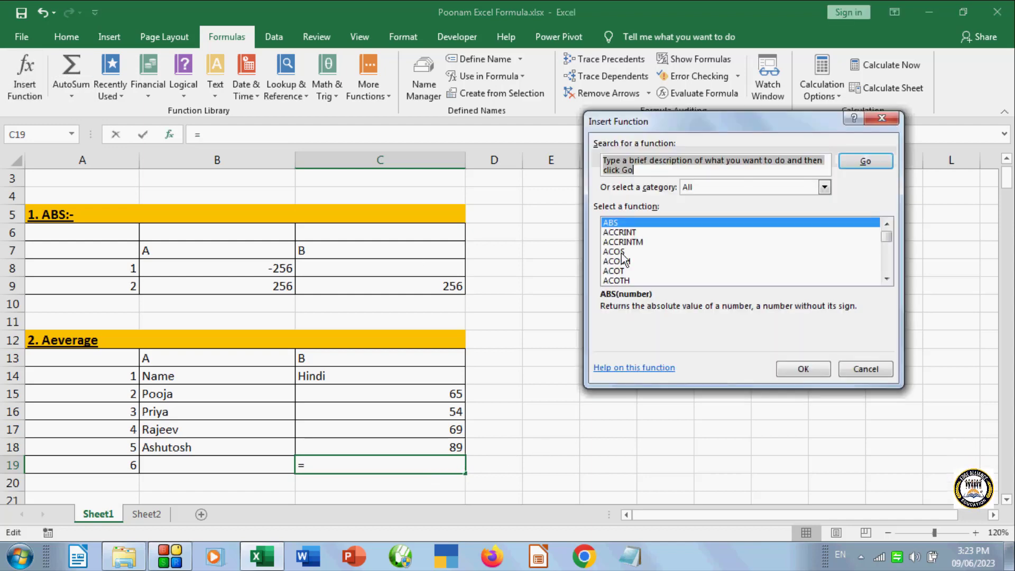
pyautogui.click(620, 251)
pyautogui.press('Down')
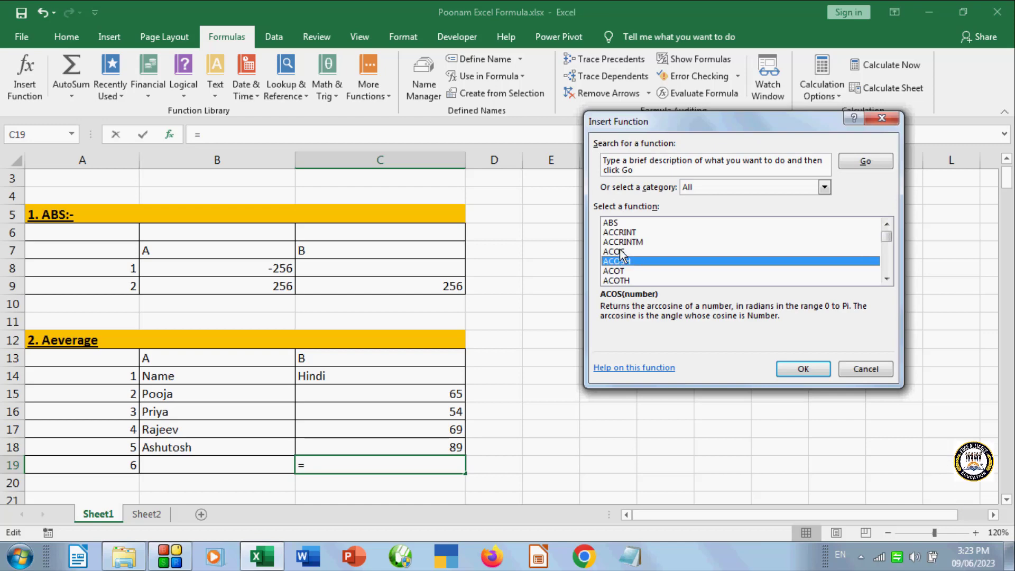
pyautogui.press('Down')
pyautogui.press('Down')
pyautogui.press('Down')
pyautogui.press('Down')
pyautogui.press('Down')
pyautogui.press('Down')
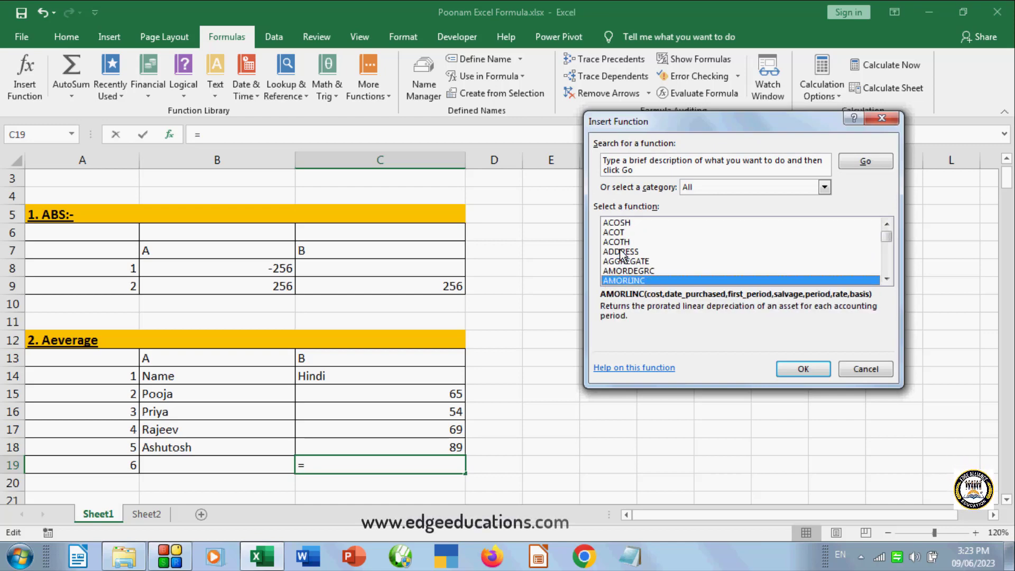
pyautogui.press('Down')
pyautogui.press('Down')
pyautogui.press('Down')
pyautogui.press('Down')
pyautogui.press('Down')
pyautogui.press('Down')
pyautogui.press('Down')
pyautogui.press('Down')
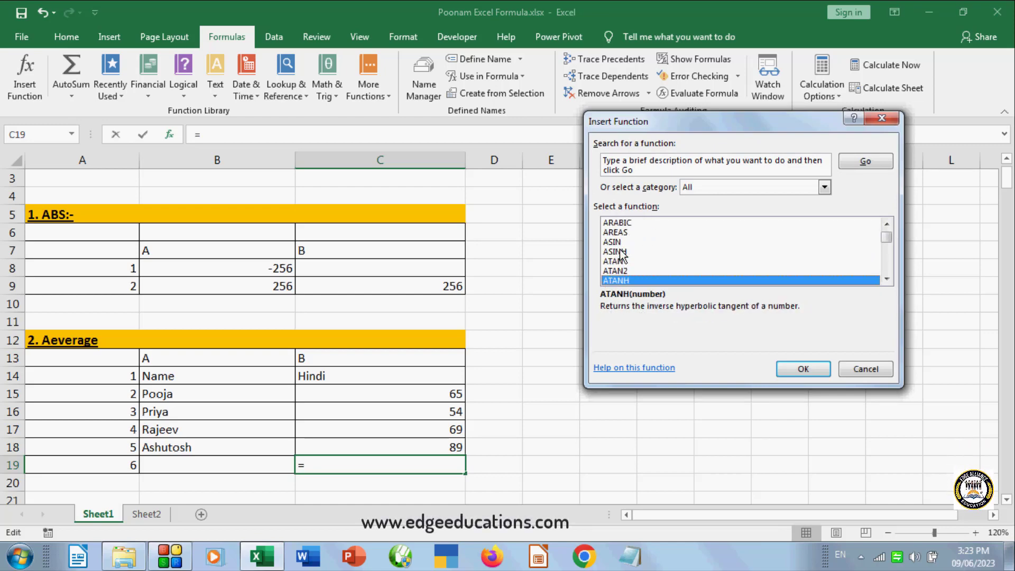
pyautogui.press('Down')
pyautogui.press('Down')
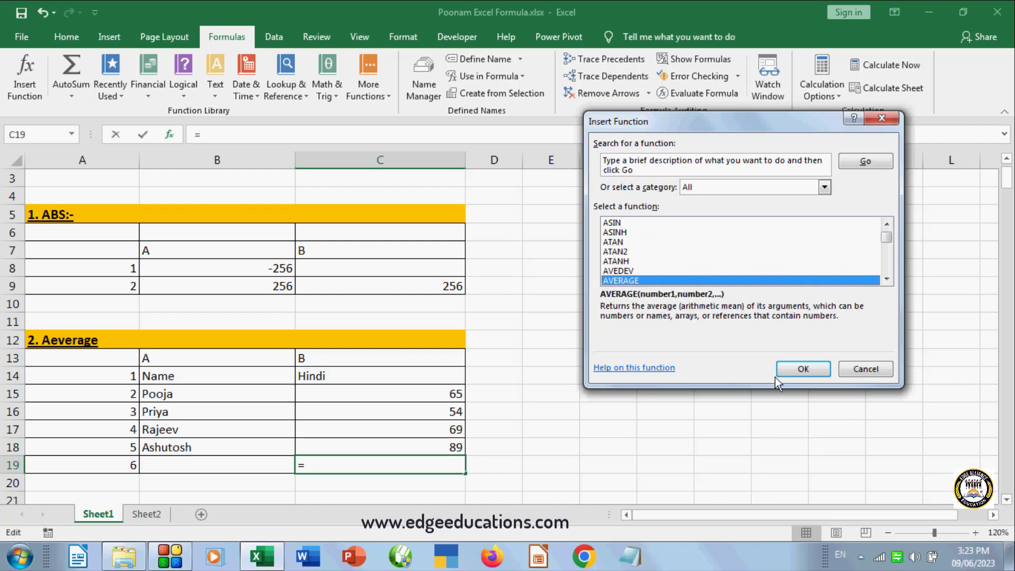
pyautogui.click(804, 368)
pyautogui.click(440, 396)
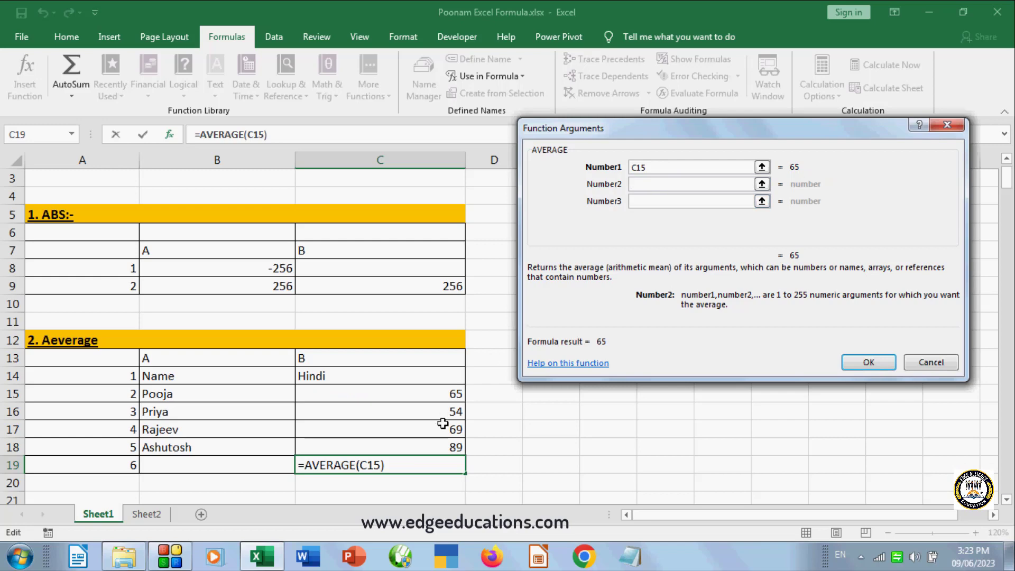
pyautogui.click(444, 411)
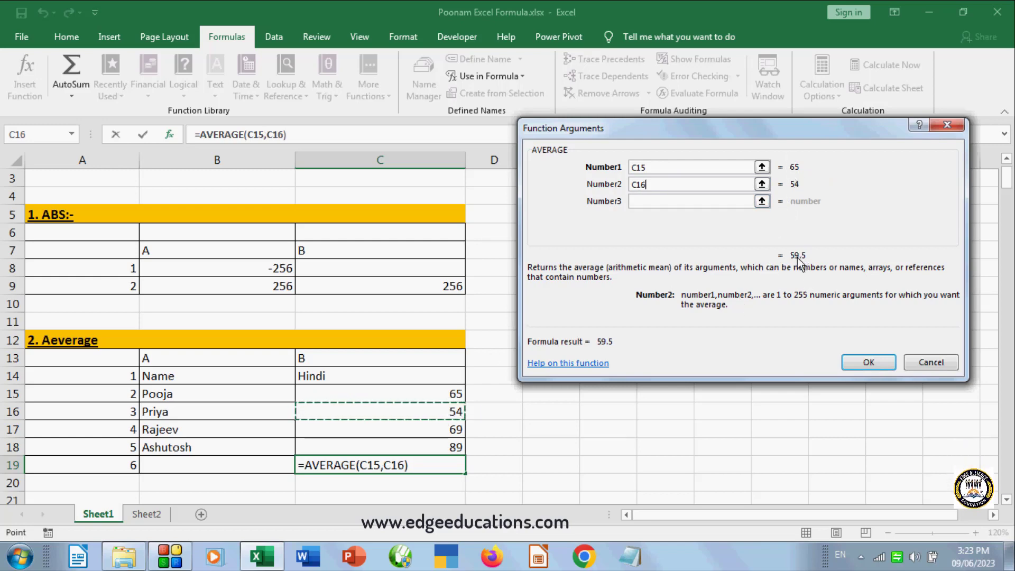
pyautogui.click(859, 365)
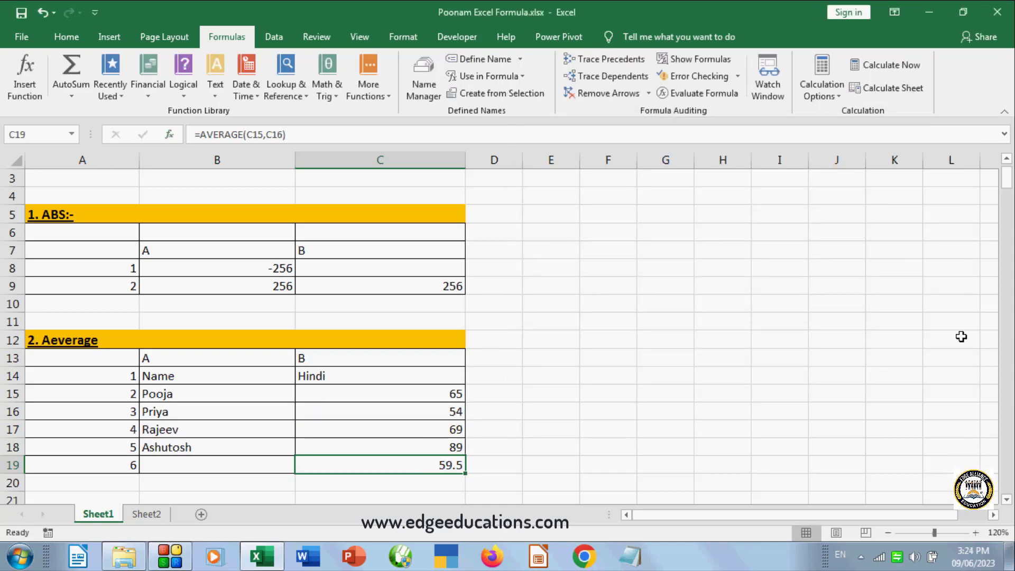
pyautogui.click(1006, 499)
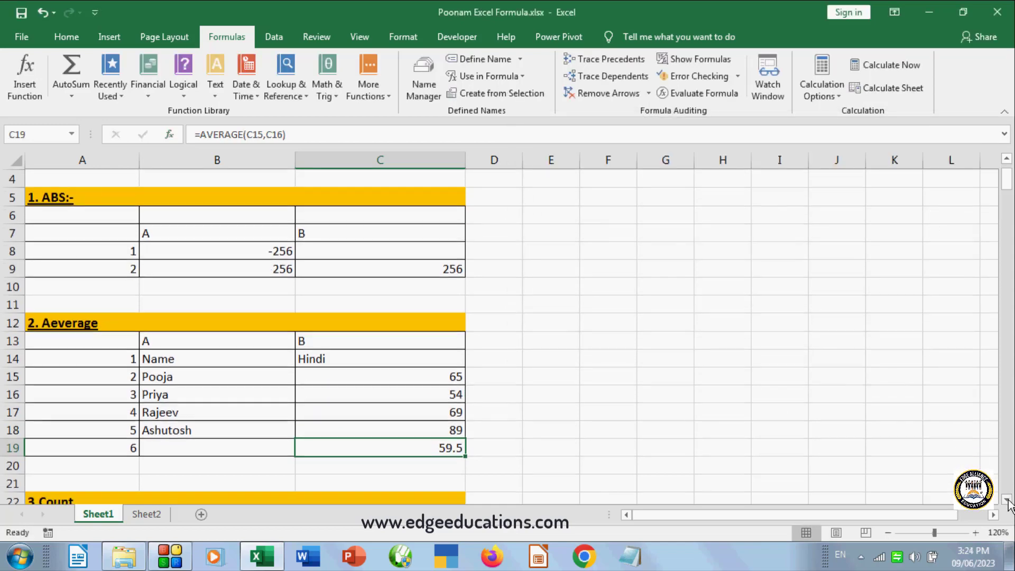
# - Scroll down until the 3.Count table in rows 22–29 is visible
pyautogui.scroll(-3, 307, 420)
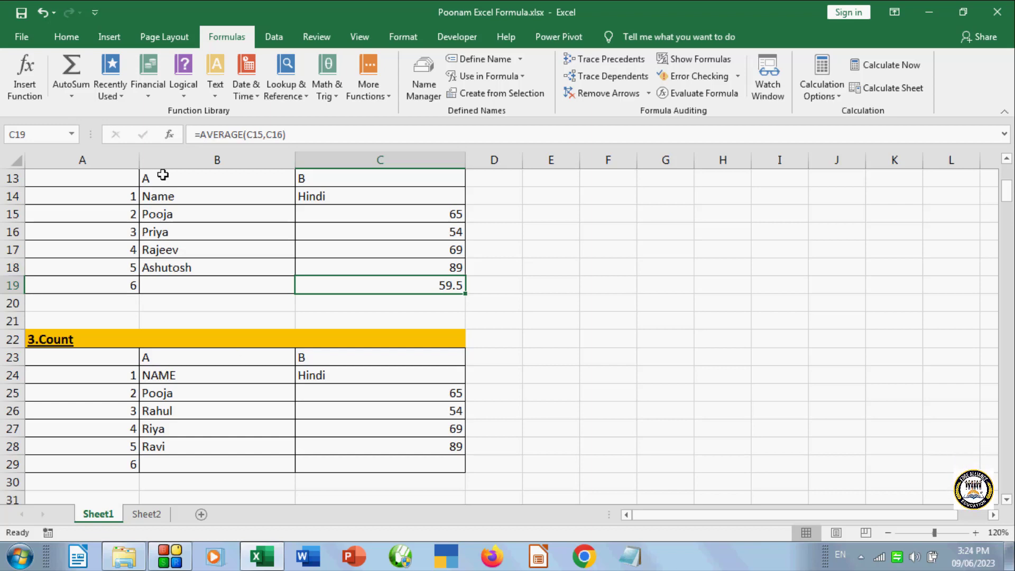
# - Select C29 and choose COUNT from the Insert Function list
pyautogui.click(392, 464)
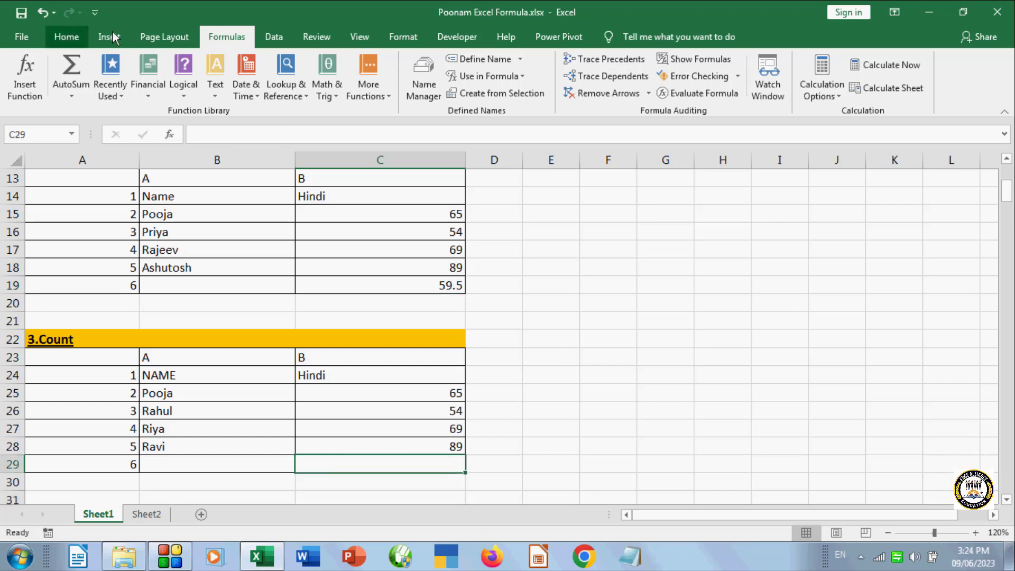
pyautogui.click(24, 75)
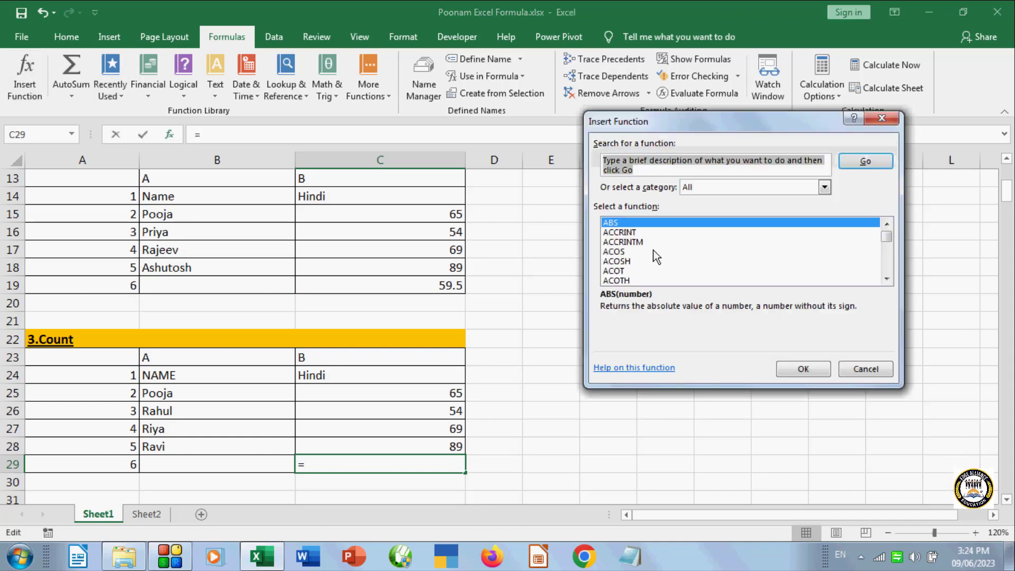
pyautogui.click(634, 251)
pyautogui.press('c')
pyautogui.press('Down')
pyautogui.press('Down')
pyautogui.press('Down')
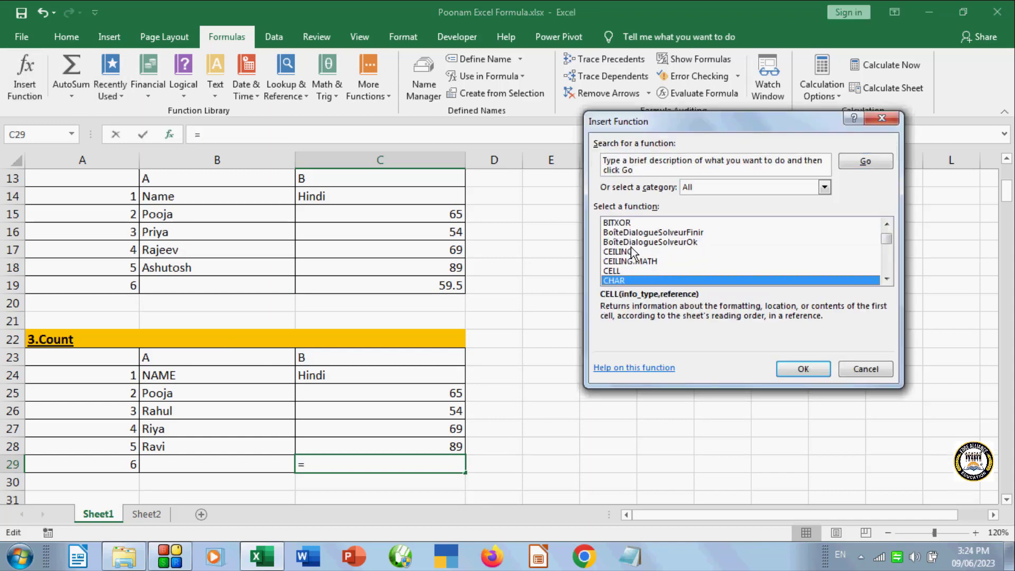
pyautogui.press('Down')
pyautogui.press('Down')
pyautogui.press('Down')
pyautogui.press('Down')
pyautogui.press('Down')
pyautogui.press('Down')
pyautogui.press('Down')
pyautogui.press('Down')
pyautogui.press('Down')
pyautogui.press('Down')
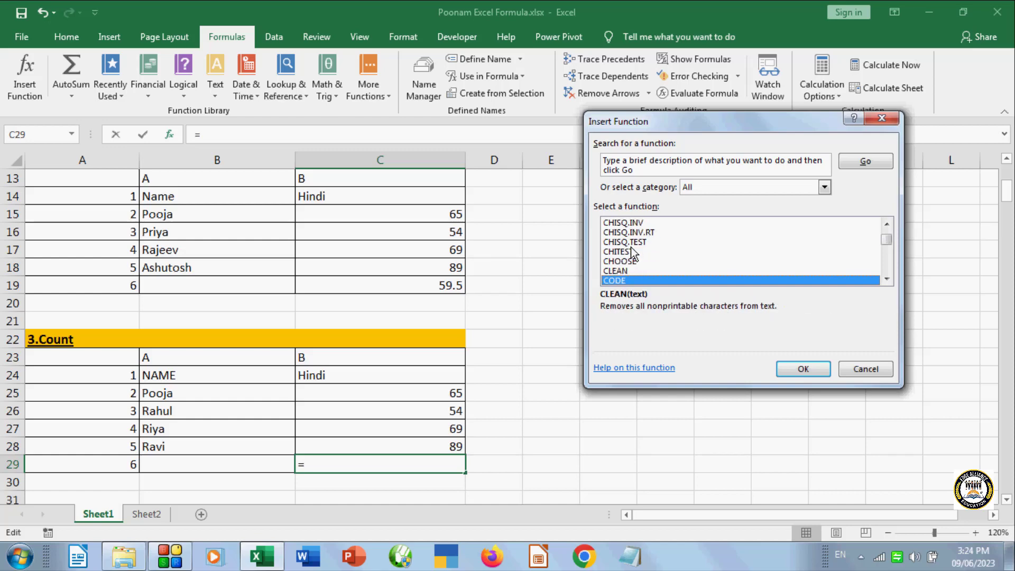
pyautogui.press('Down')
pyautogui.press('Down')
pyautogui.press('Down')
pyautogui.press('Down')
pyautogui.press('Down')
pyautogui.press('Down')
pyautogui.press('Down')
pyautogui.press('Down')
pyautogui.press('Down')
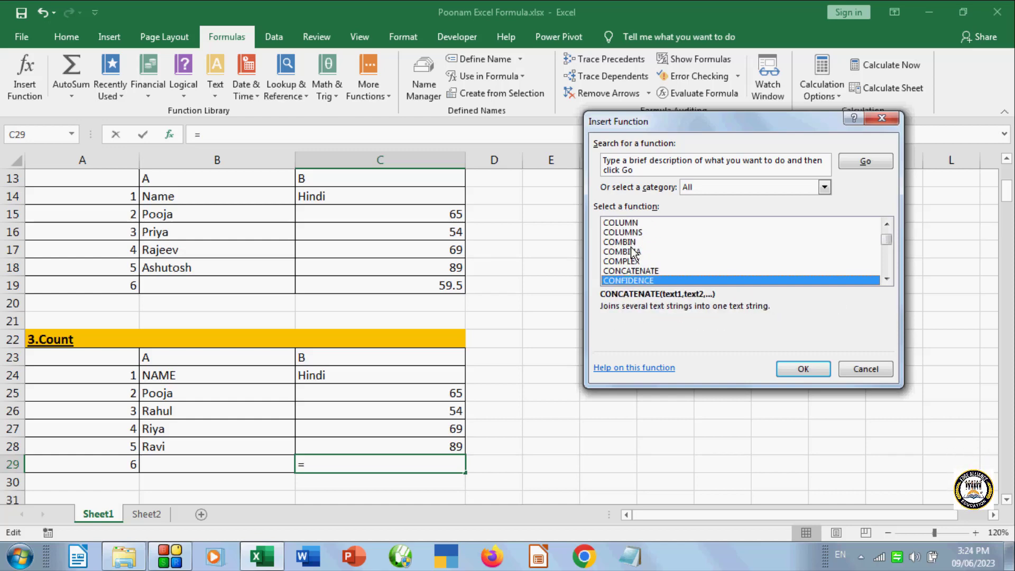
pyautogui.press('Down')
pyautogui.press('Down')
pyautogui.press('Down')
pyautogui.press('Down')
pyautogui.press('Down')
pyautogui.press('Down')
pyautogui.press('Down')
pyautogui.press('Down')
pyautogui.press('Down')
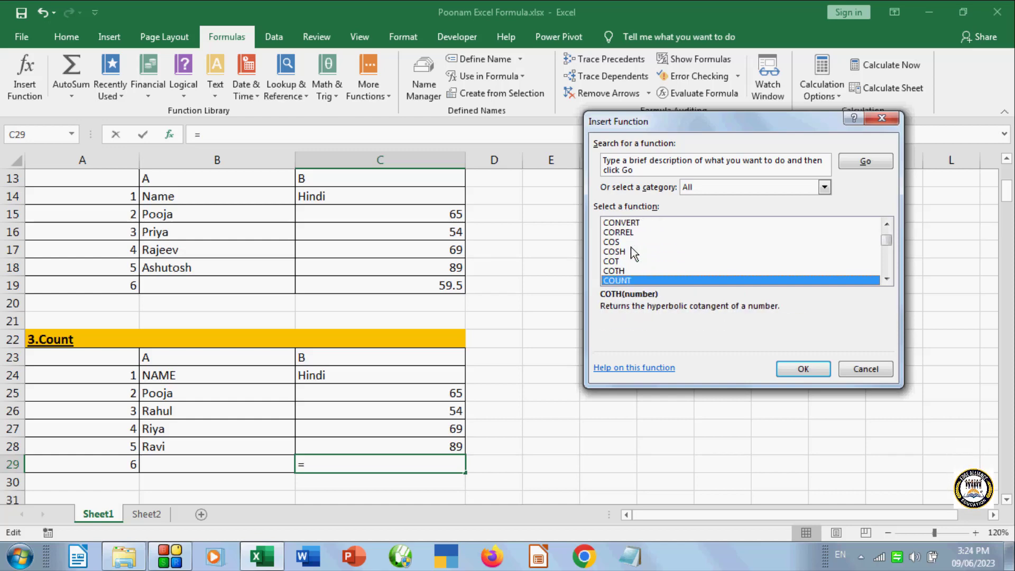
pyautogui.press('Down')
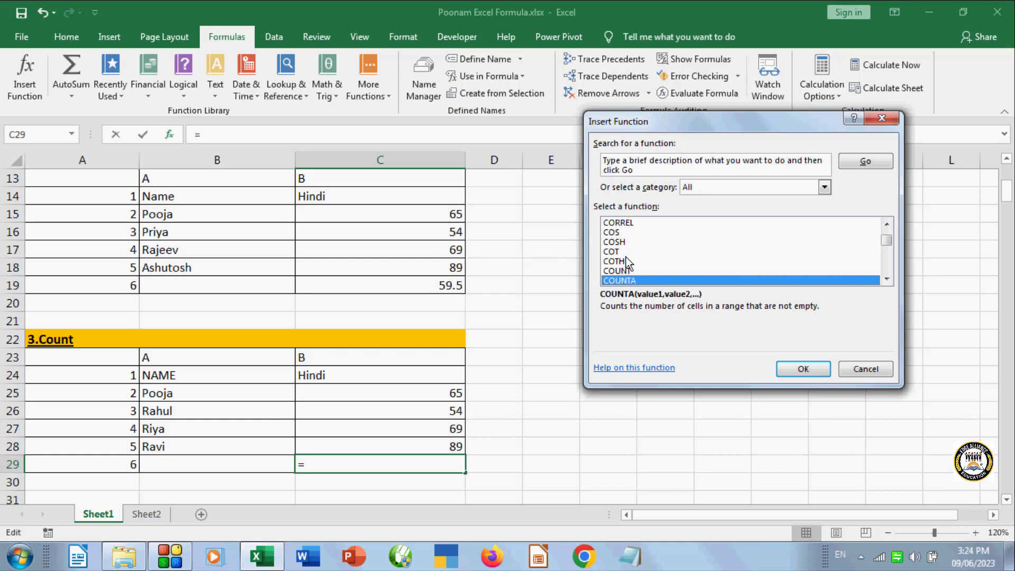
pyautogui.click(624, 270)
pyautogui.click(793, 369)
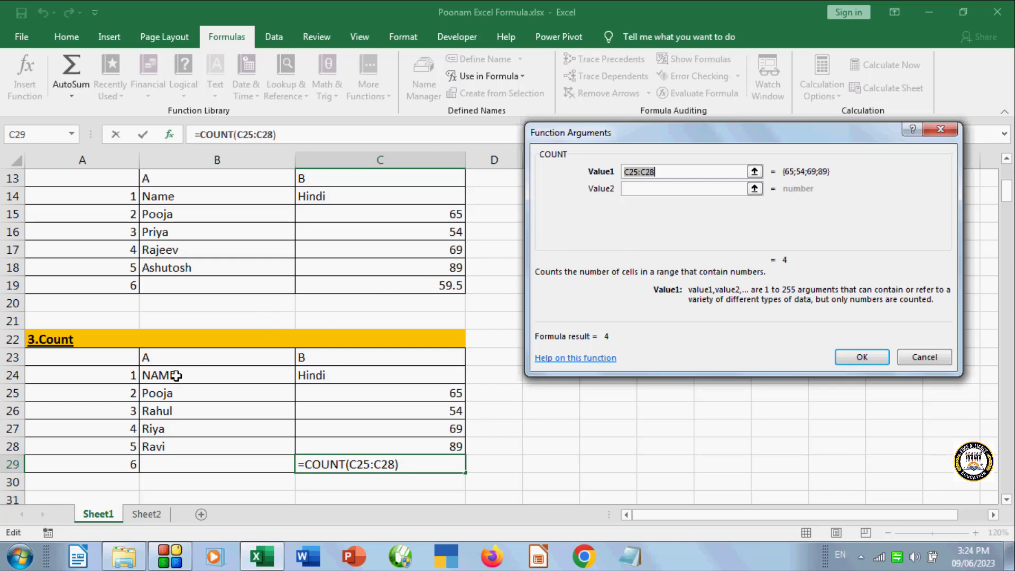
# - Set COUNT's Value1 to B24:C27 so C29 shows 3
pyautogui.moveTo(180, 375)
pyautogui.mouseDown()
pyautogui.moveTo(211, 404)
pyautogui.moveTo(379, 427)
pyautogui.mouseUp()
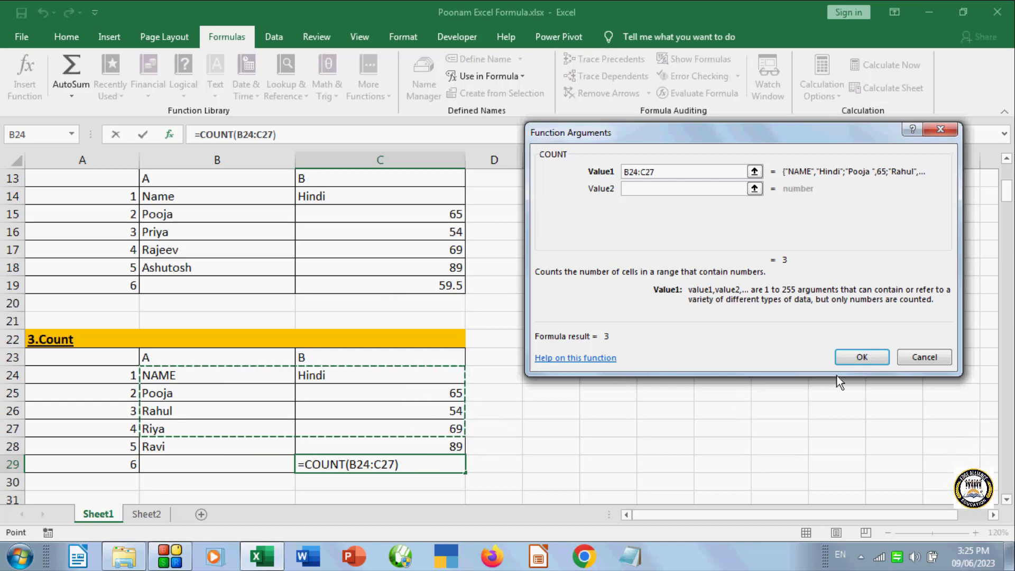
pyautogui.click(863, 358)
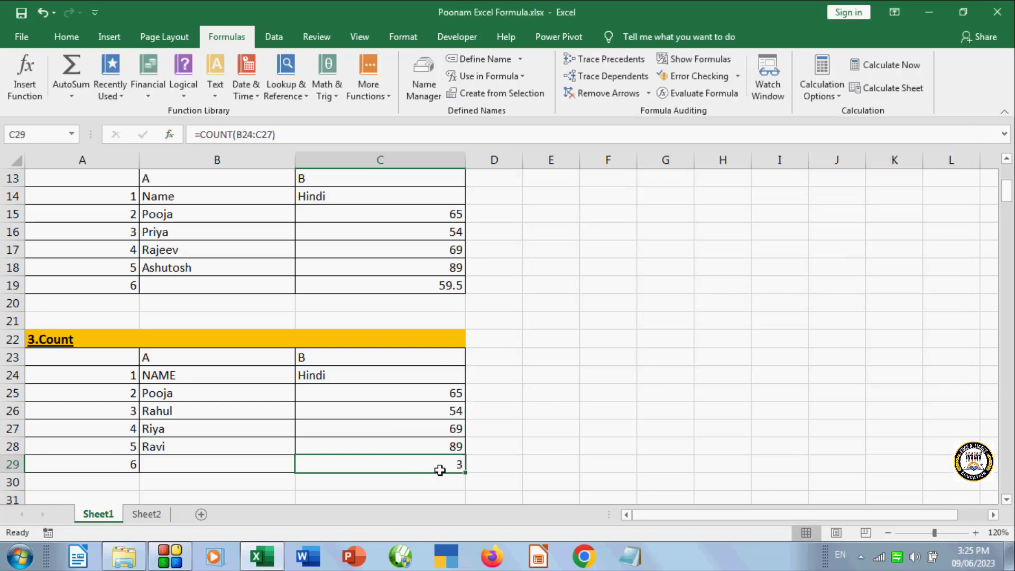
pyautogui.click(504, 453)
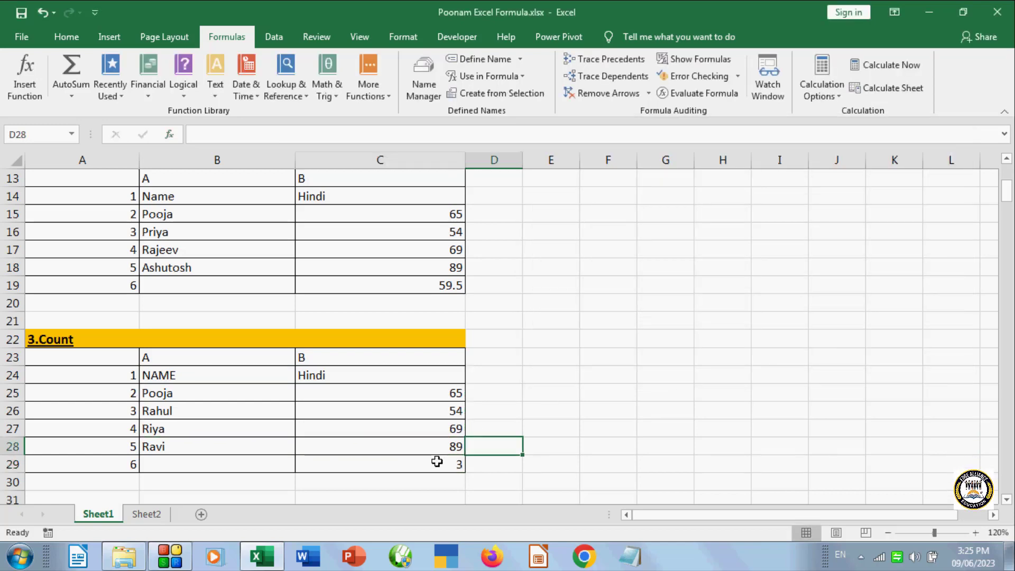
# - Scroll down to the 4. Counta table and select its riya name cell
pyautogui.click(1006, 499)
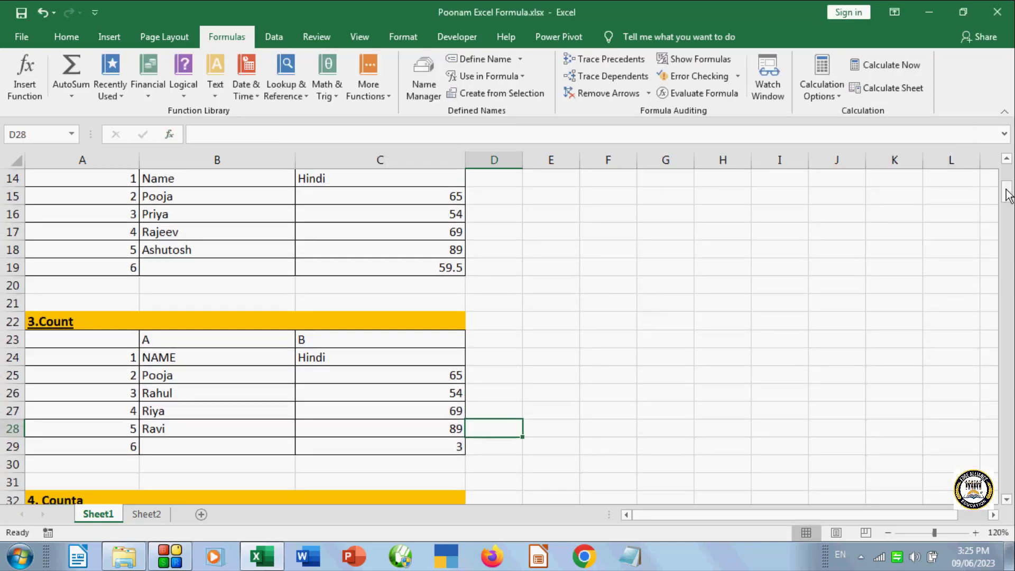
pyautogui.moveTo(1006, 196); pyautogui.dragTo(1006, 207)
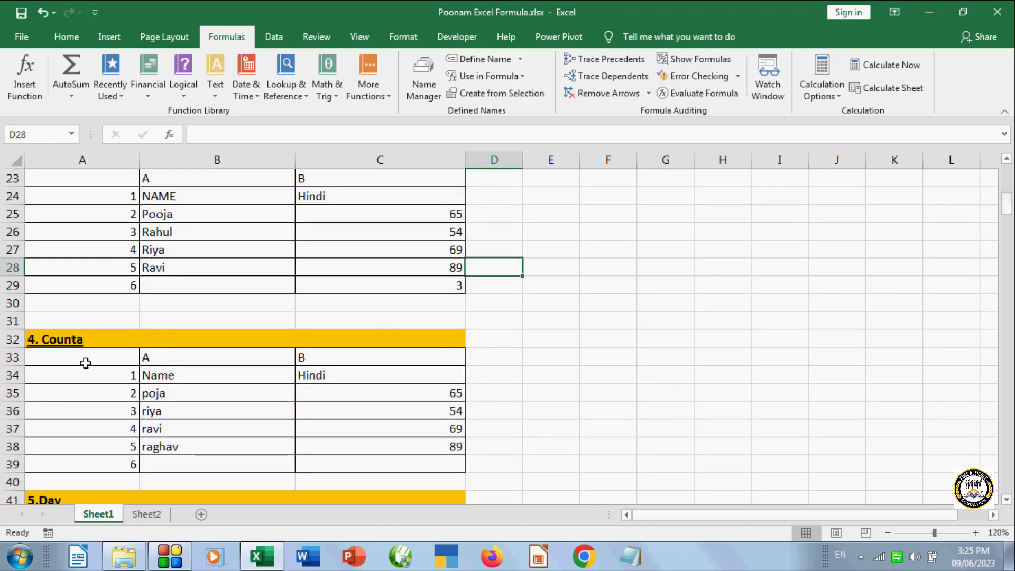
pyautogui.click(85, 357)
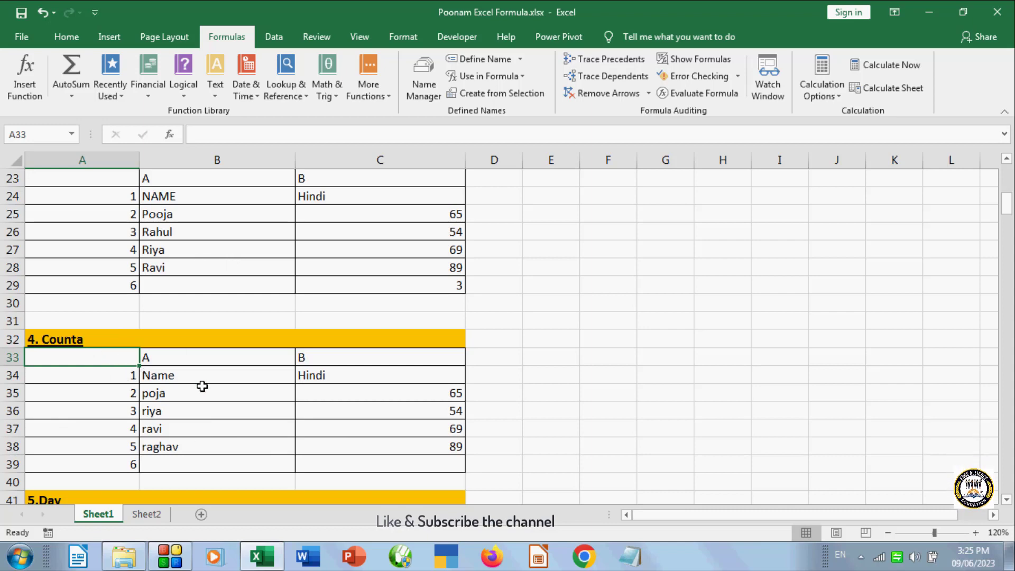
pyautogui.click(280, 412)
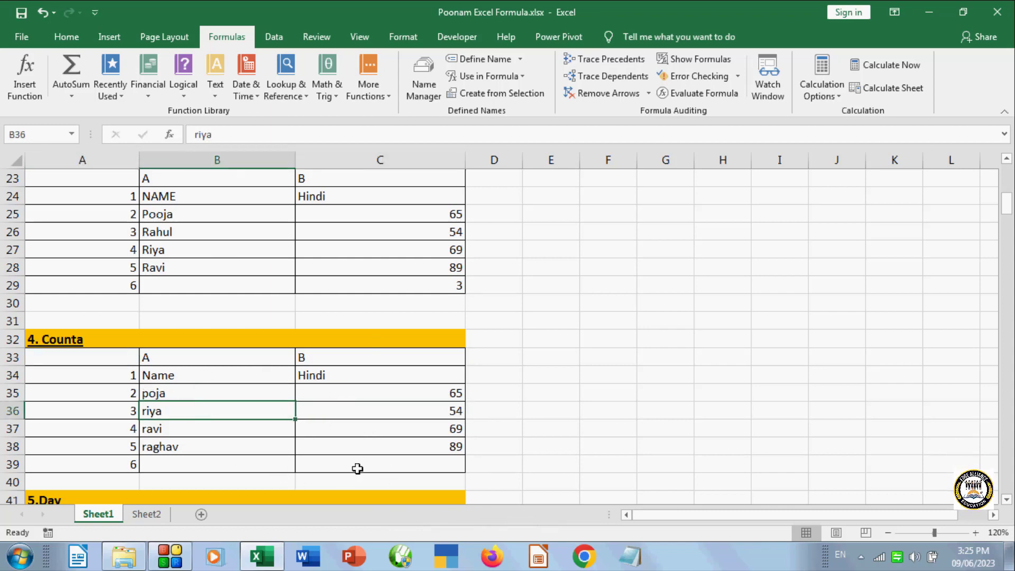
# - Delete the Hindi heading from cell C34
pyautogui.click(349, 373)
pyautogui.press('Delete')
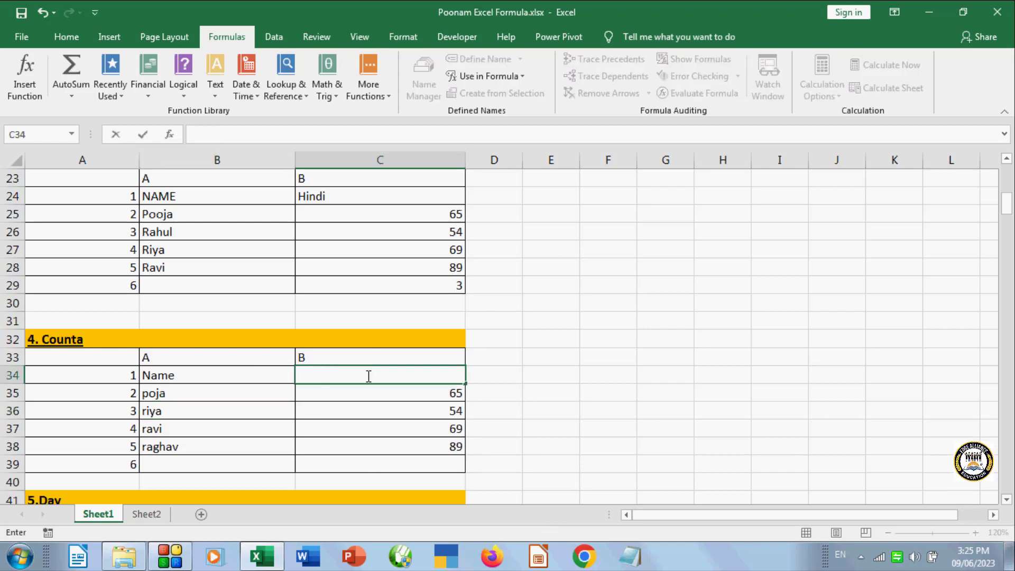
pyautogui.moveTo(719, 375); pyautogui.dragTo(719, 388)
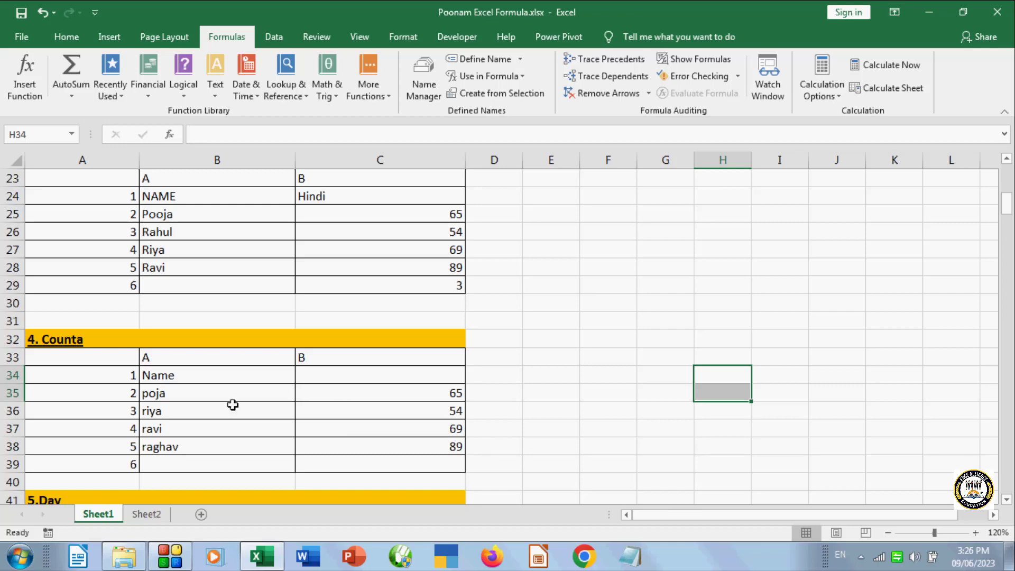
# - Select C39 and find COUNTA in the Insert Function list
pyautogui.click(328, 464)
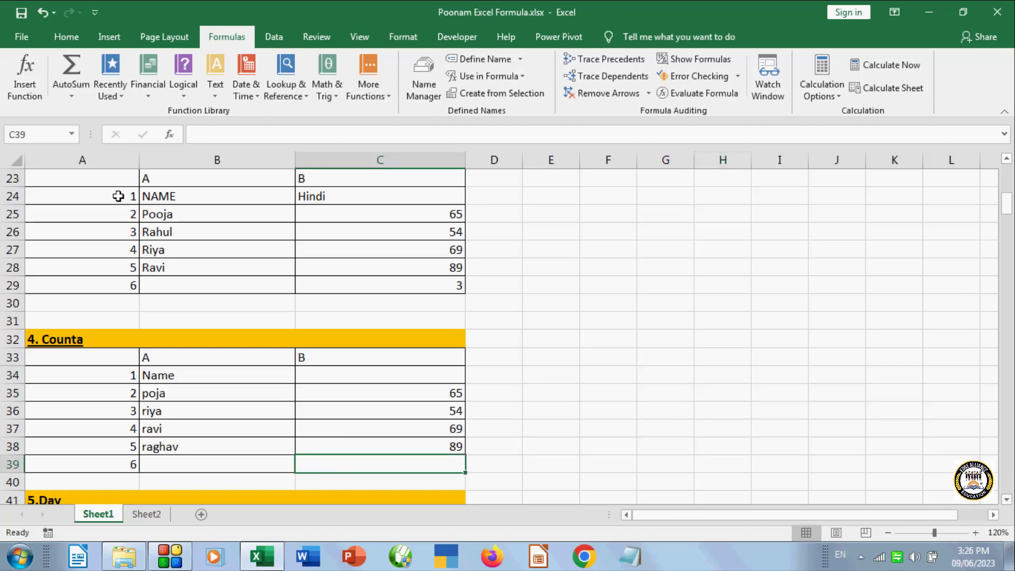
pyautogui.click(45, 95)
pyautogui.click(617, 269)
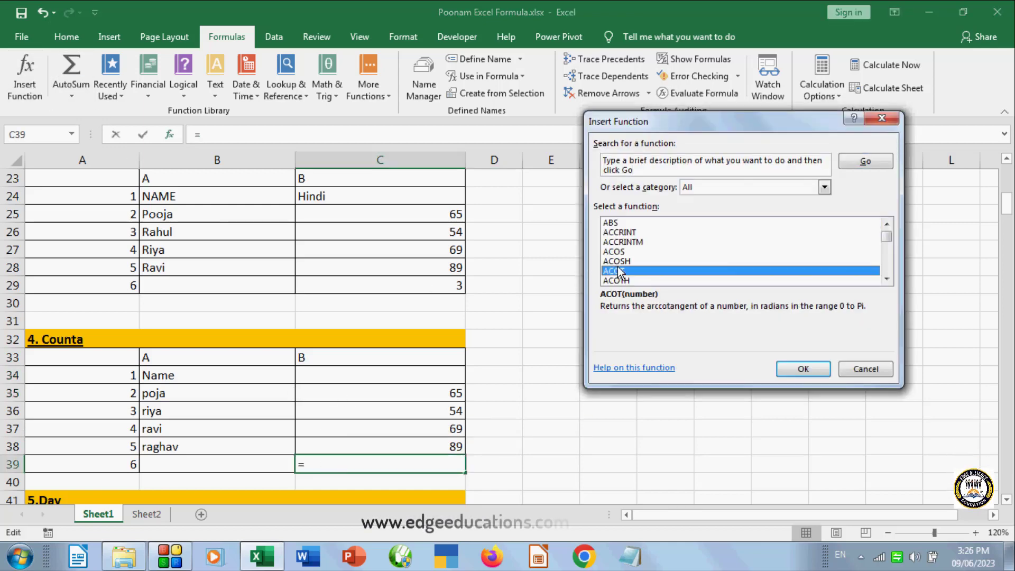
pyautogui.press('c')
pyautogui.press('o')
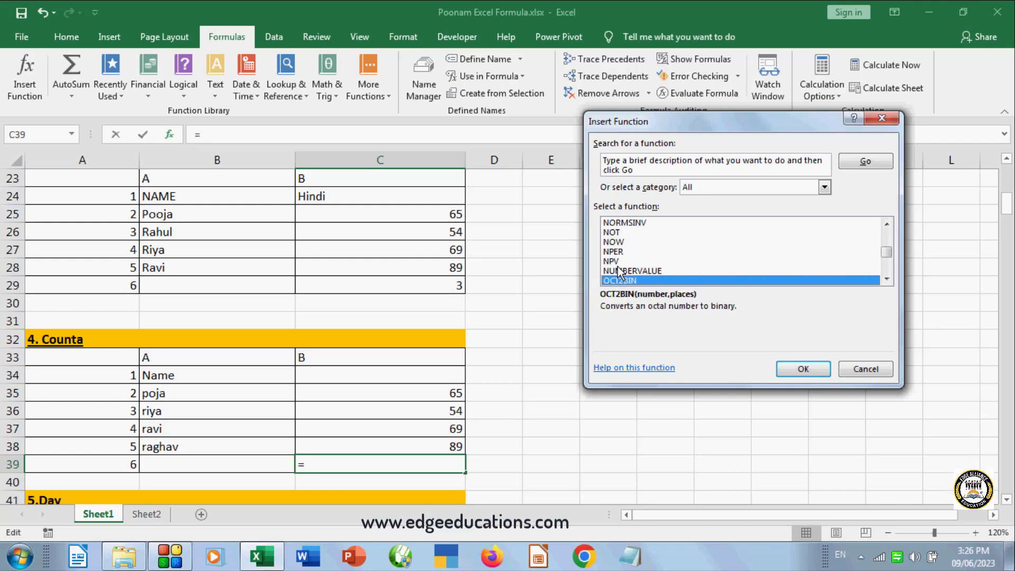
pyautogui.press('c')
pyautogui.press('c')
pyautogui.press('c')
pyautogui.press('c')
pyautogui.press('c')
pyautogui.press('c')
pyautogui.press('c')
pyautogui.press('c')
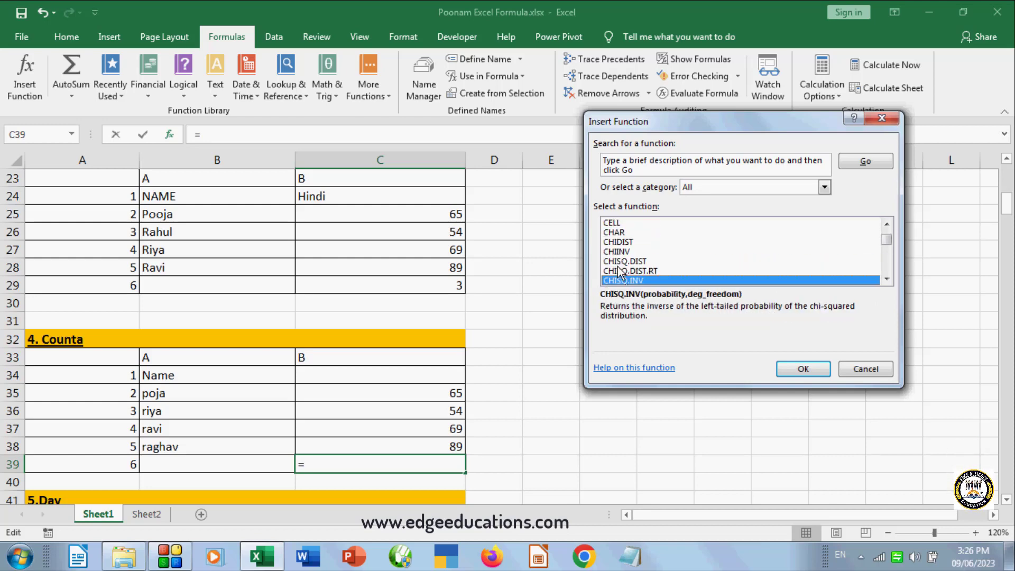
pyautogui.press('c')
pyautogui.press('c')
pyautogui.press('c')
pyautogui.press('c')
pyautogui.press('c')
pyautogui.press('c')
pyautogui.press('c')
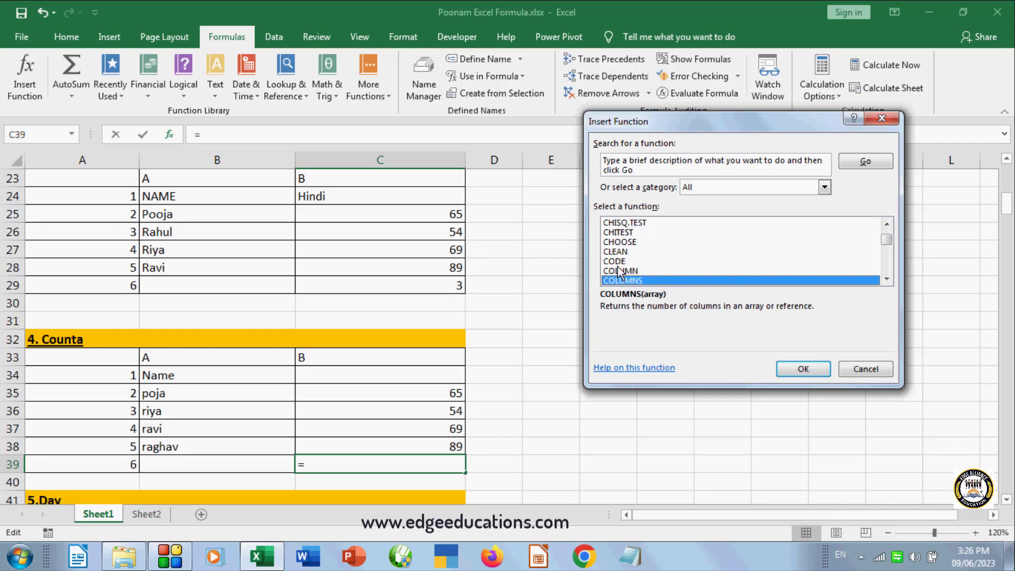
pyautogui.press('c')
pyautogui.press('c')
pyautogui.press('c')
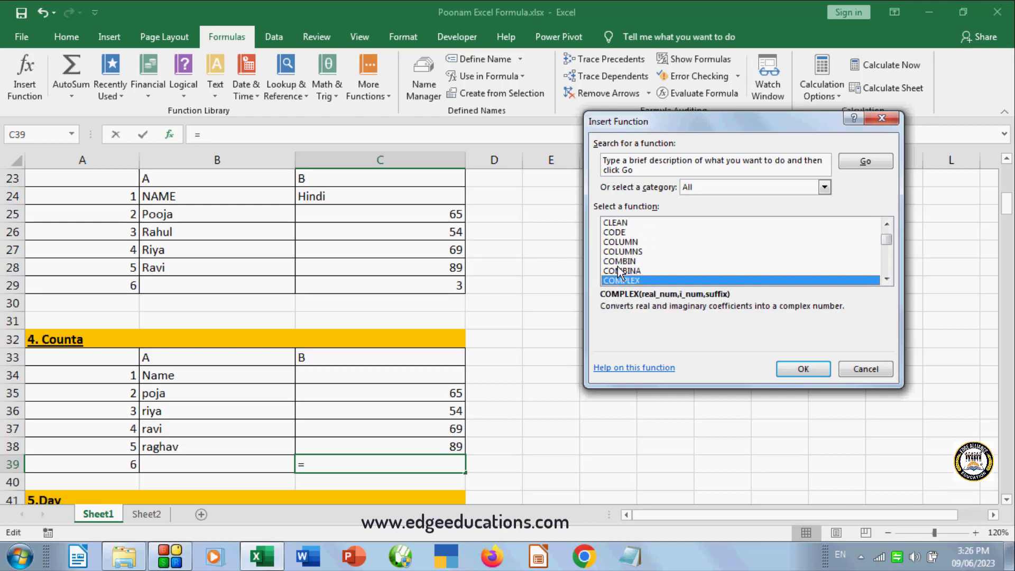
pyautogui.press('c')
pyautogui.press('c')
pyautogui.press('c')
pyautogui.press('c')
pyautogui.press('c')
pyautogui.press('c')
pyautogui.press('c')
pyautogui.press('c')
pyautogui.press('c')
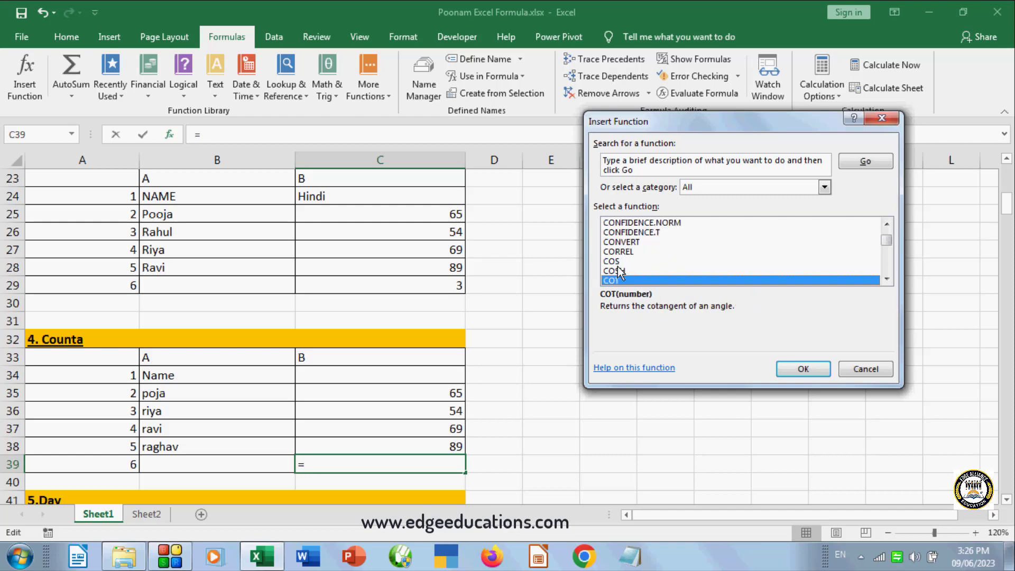
pyautogui.press('c')
pyautogui.press('c')
pyautogui.press('c')
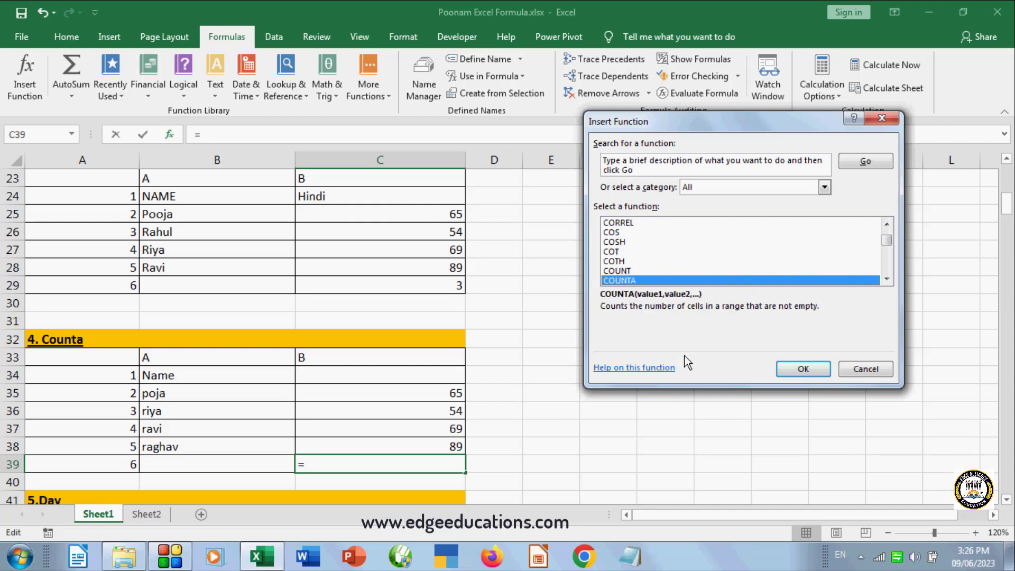
# - Set COUNTA's range to B33:C37, returning 9 in C39
pyautogui.click(818, 370)
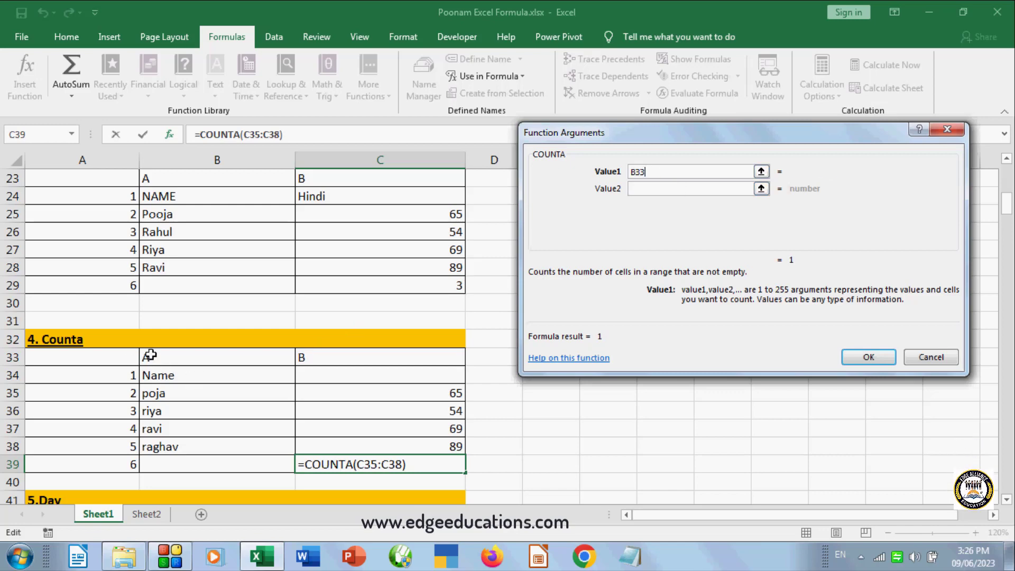
pyautogui.moveTo(150, 355); pyautogui.dragTo(397, 421)
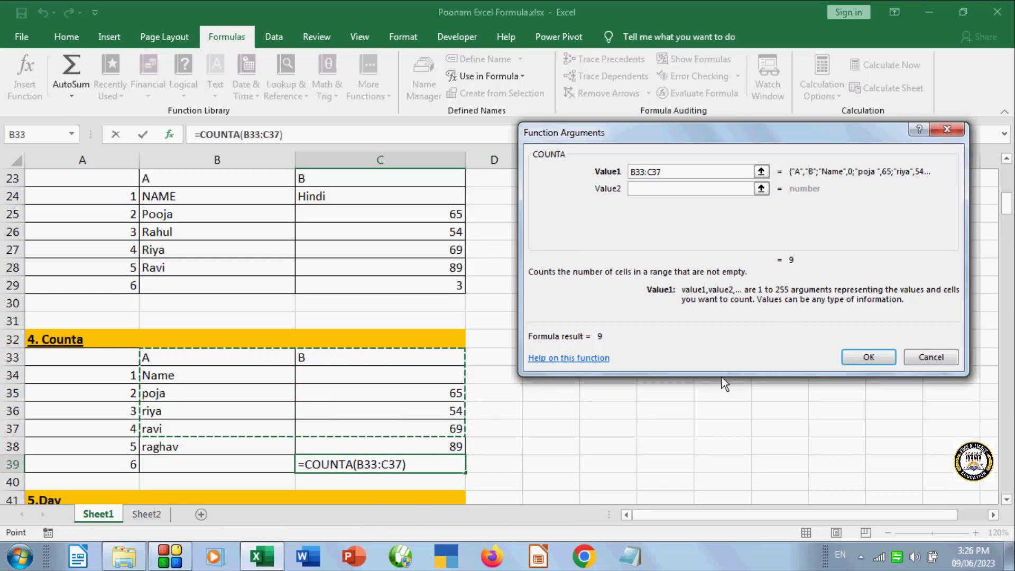
pyautogui.click(868, 357)
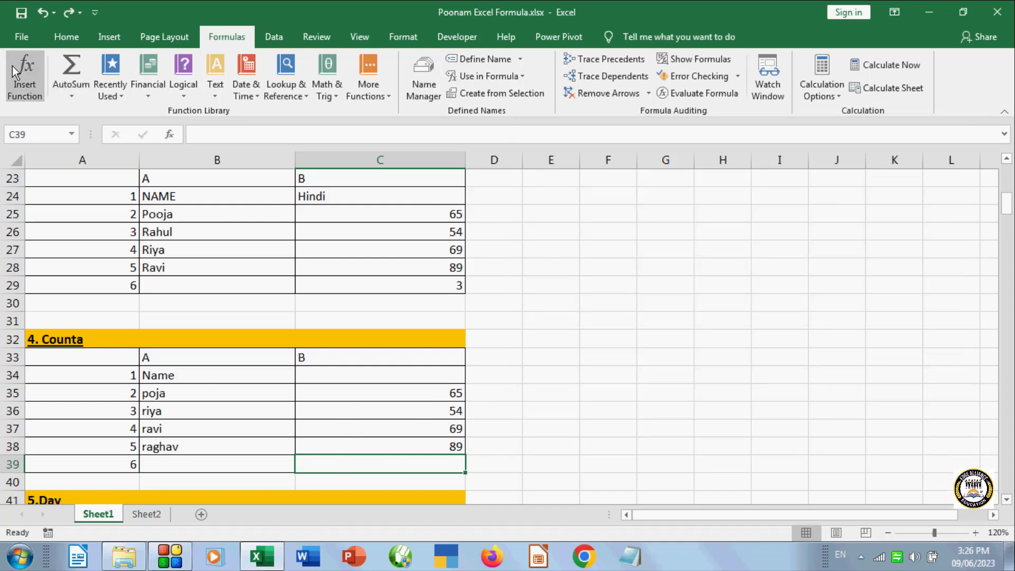
# - Search for COUNTA and insert =COUNTA(B33:C36) into C39, showing 7
pyautogui.click(24, 74)
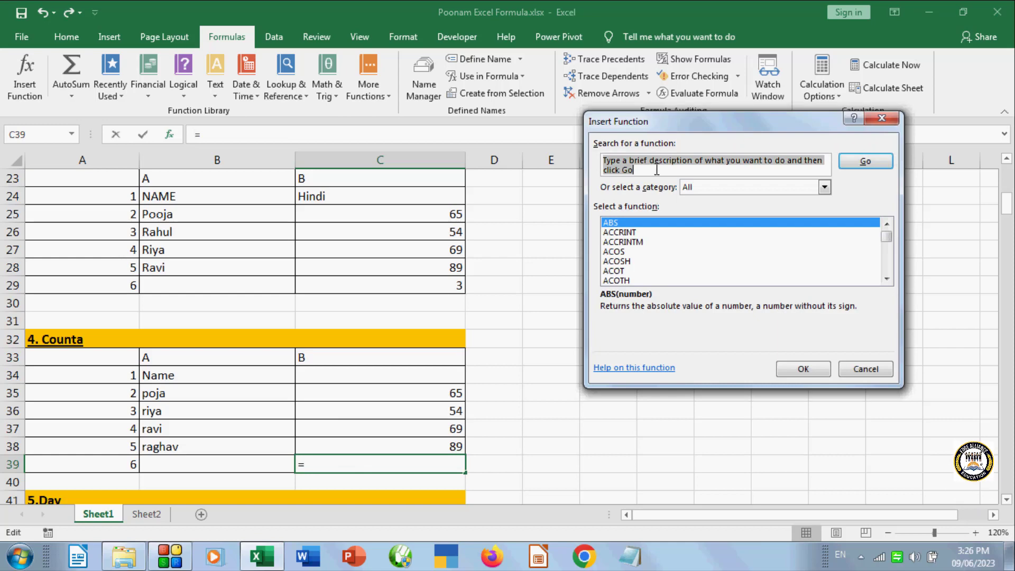
pyautogui.write('count')
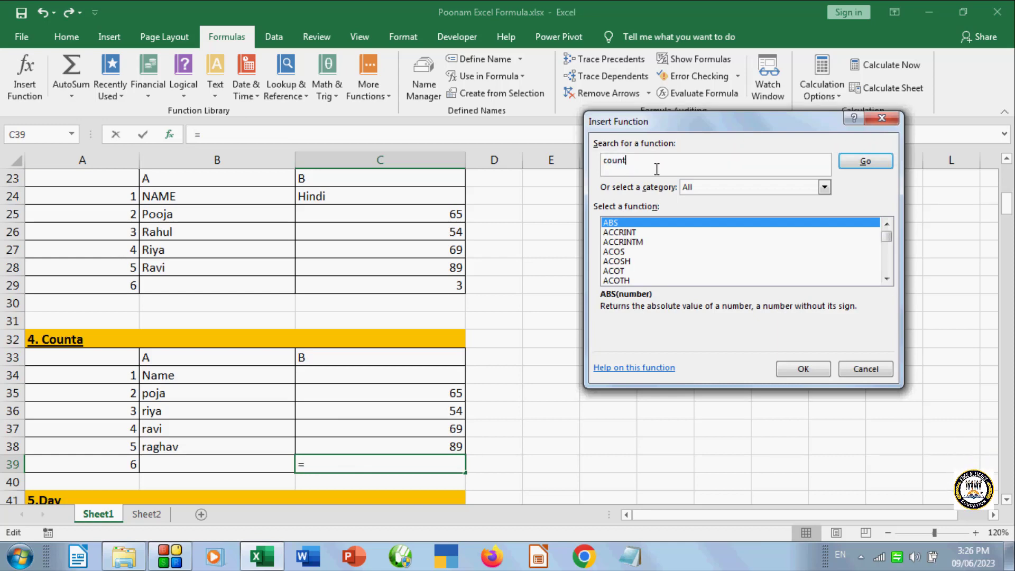
pyautogui.write('s')
pyautogui.press('Return')
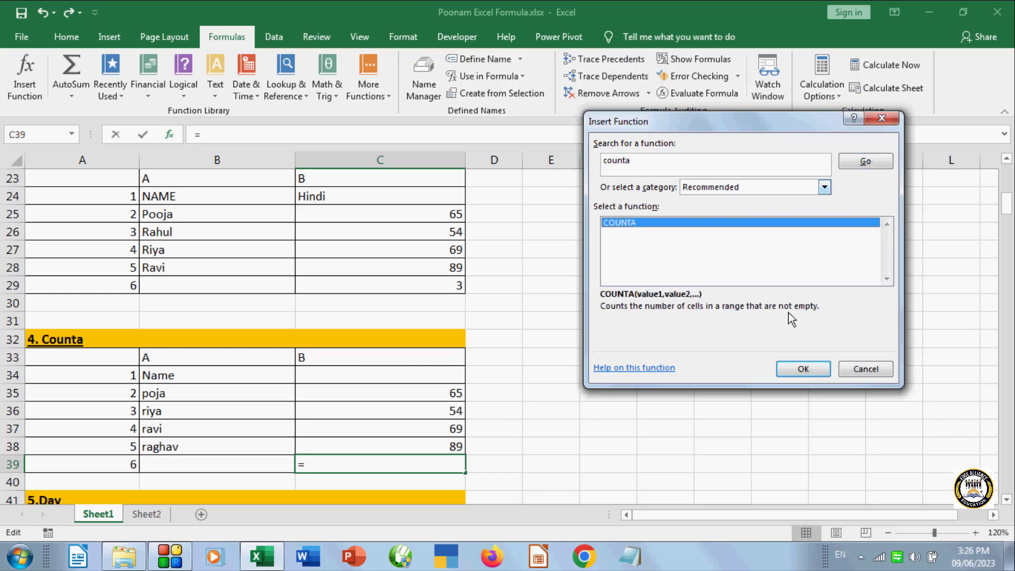
pyautogui.click(780, 371)
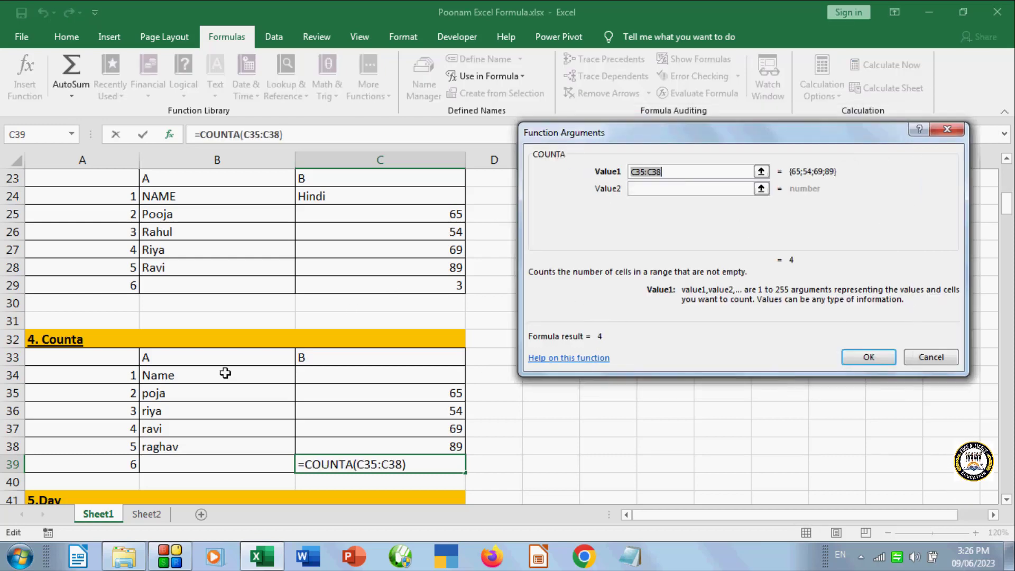
pyautogui.moveTo(287, 361)
pyautogui.mouseDown()
pyautogui.moveTo(362, 406)
pyautogui.moveTo(456, 403)
pyautogui.mouseUp()
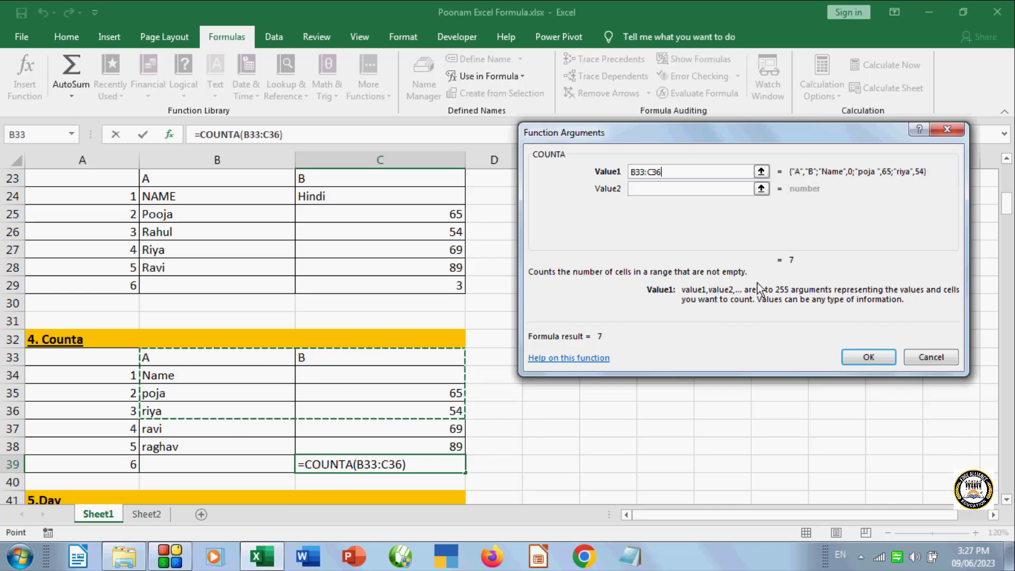
pyautogui.click(872, 363)
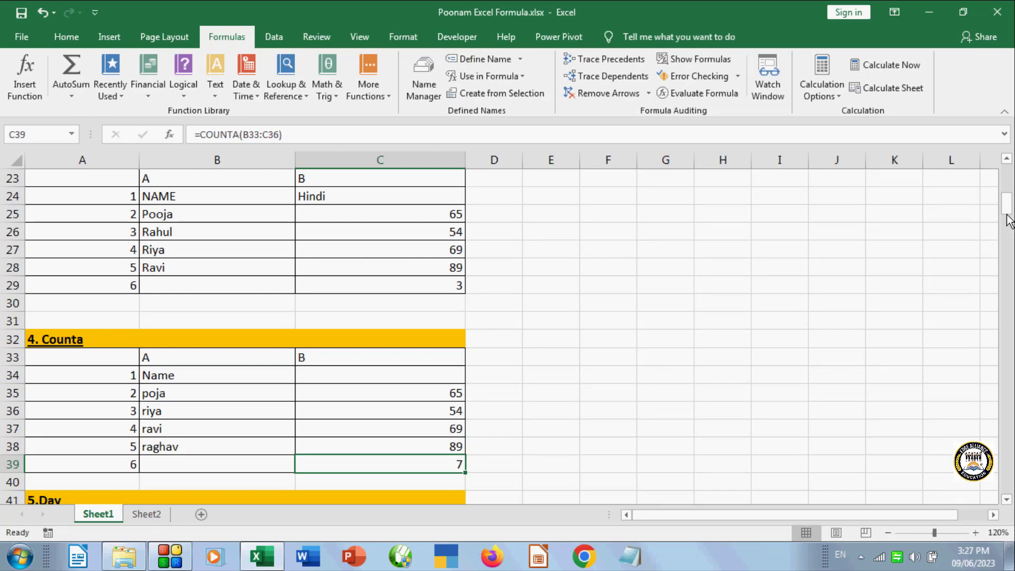
pyautogui.moveTo(1008, 209); pyautogui.dragTo(1008, 224)
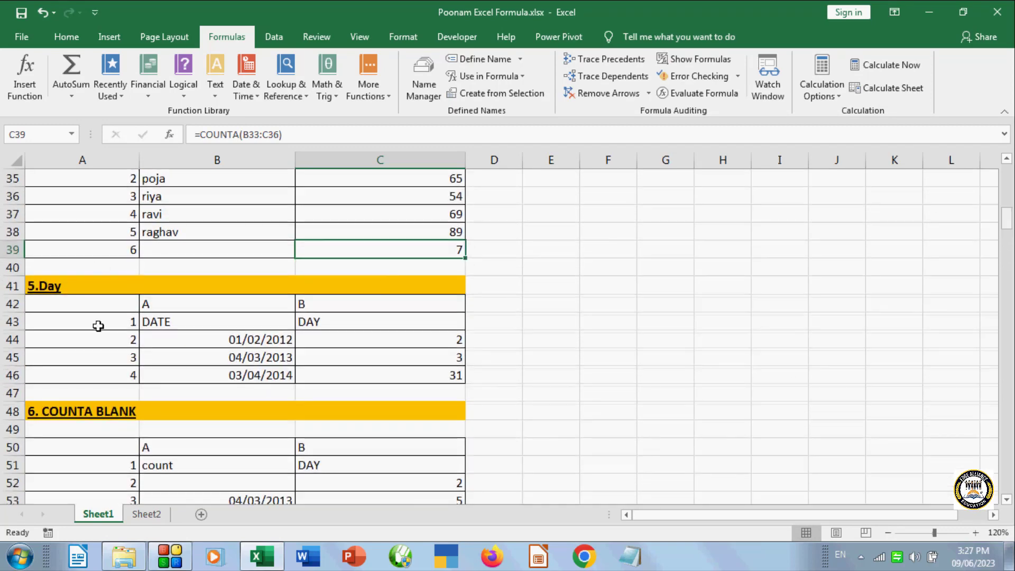
# - Delete the DAY results in C45:C46 and select C45 again
pyautogui.click(418, 363)
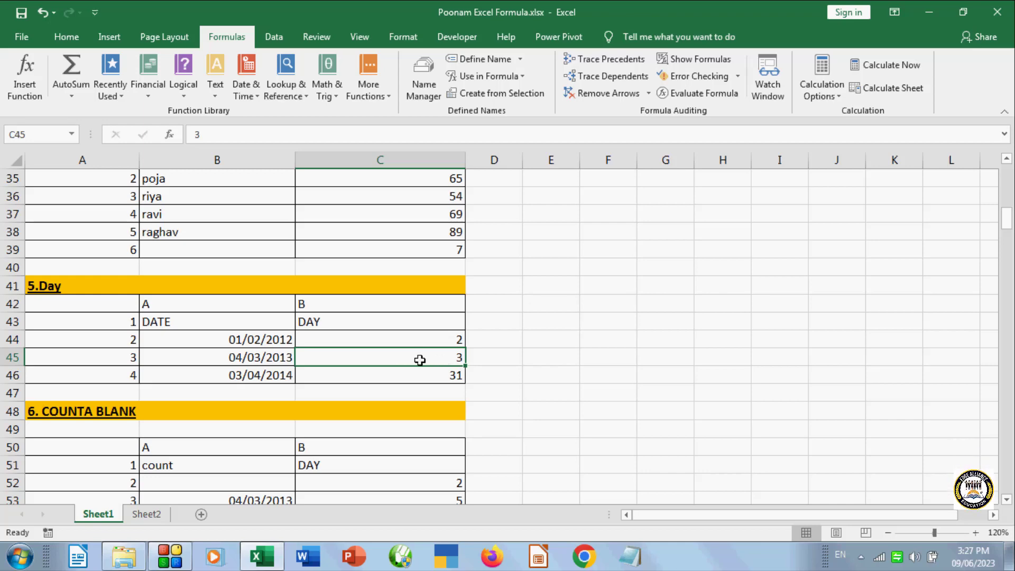
pyautogui.moveTo(420, 360); pyautogui.dragTo(427, 377)
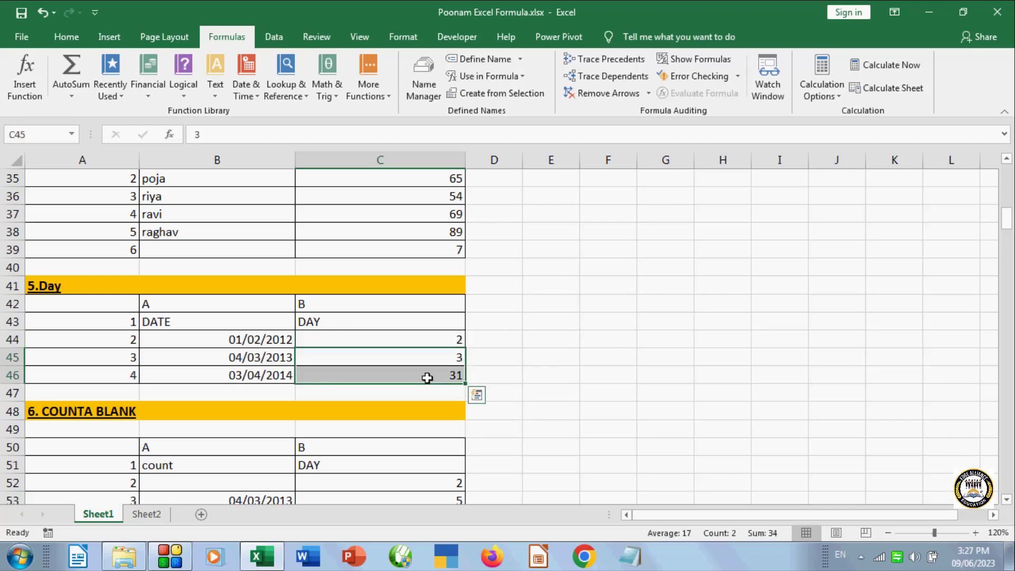
pyautogui.press('Delete')
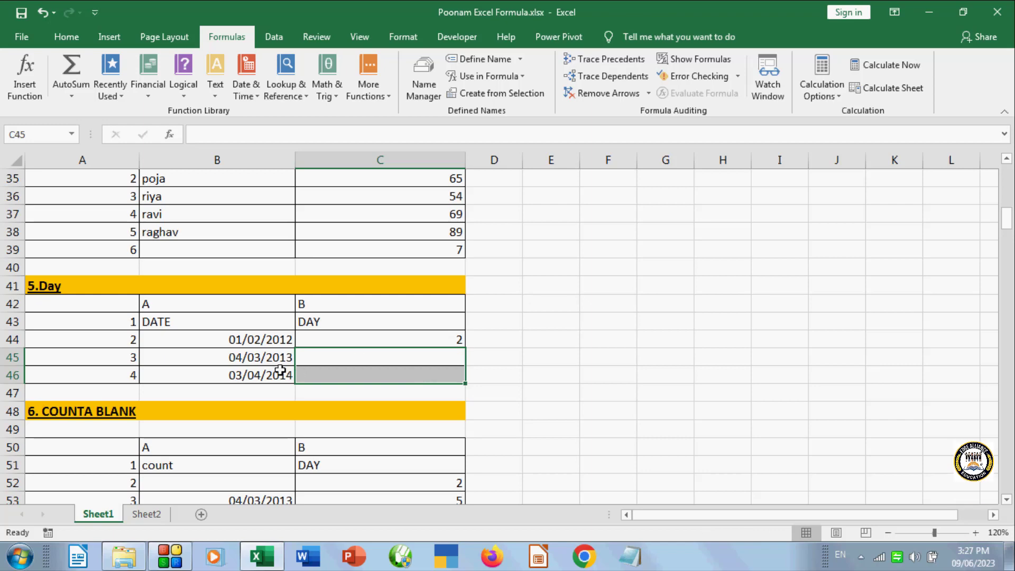
pyautogui.click(394, 361)
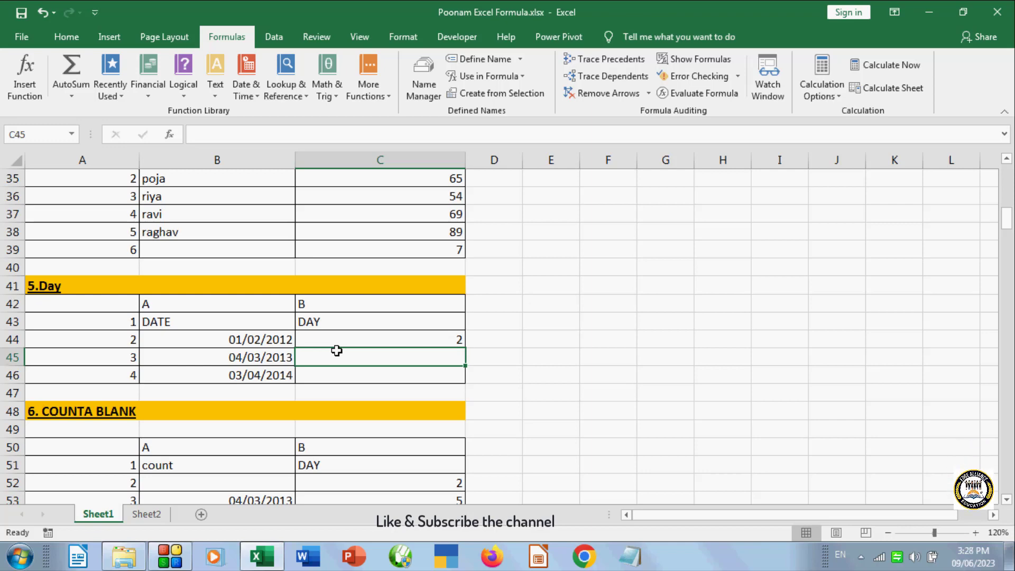
# - Enter =DAY(B45) in C45 (giving 4) and fill it down to C46 (giving 3)
pyautogui.click(25, 74)
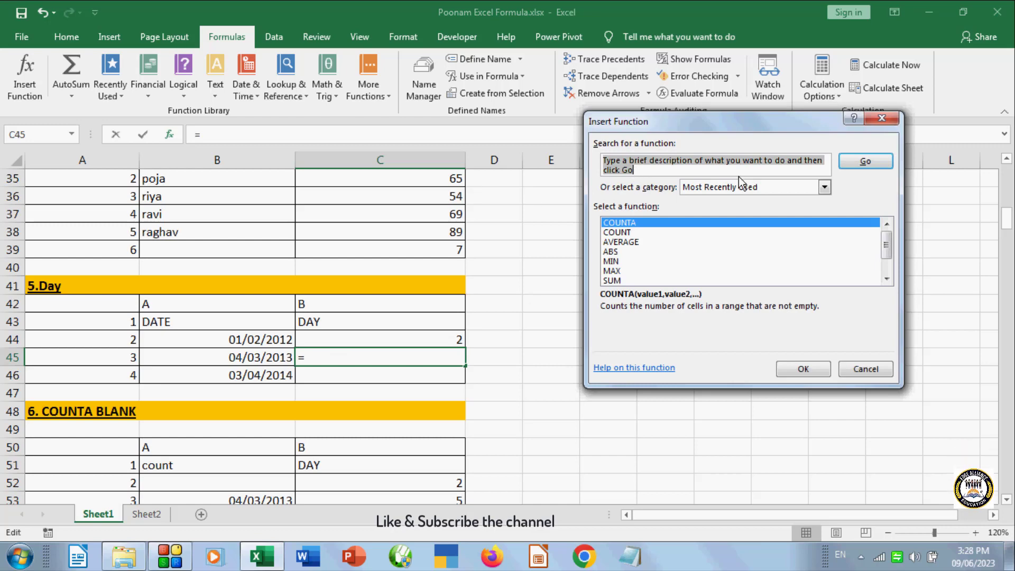
pyautogui.click(824, 188)
pyautogui.click(713, 210)
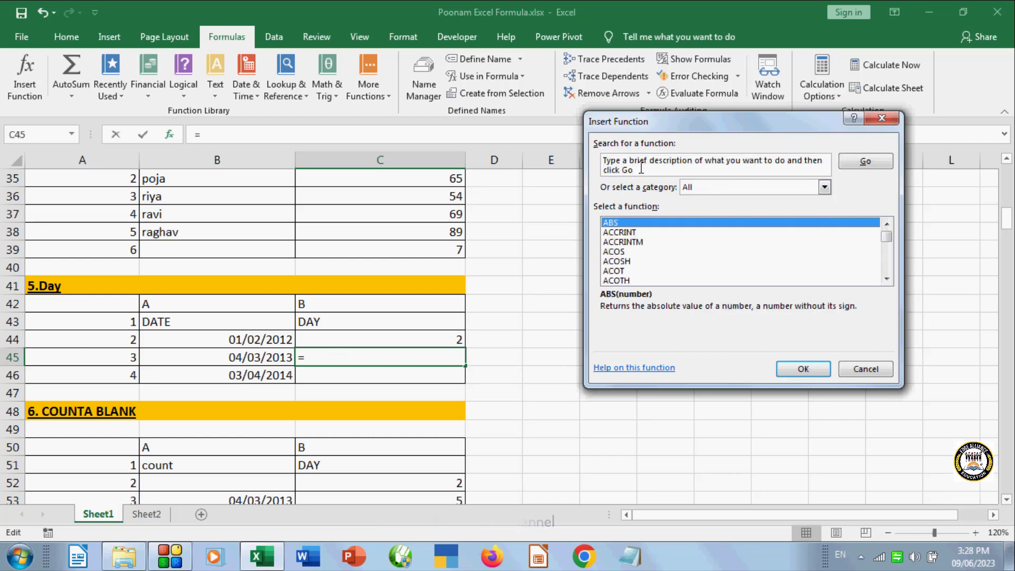
pyautogui.write('da')
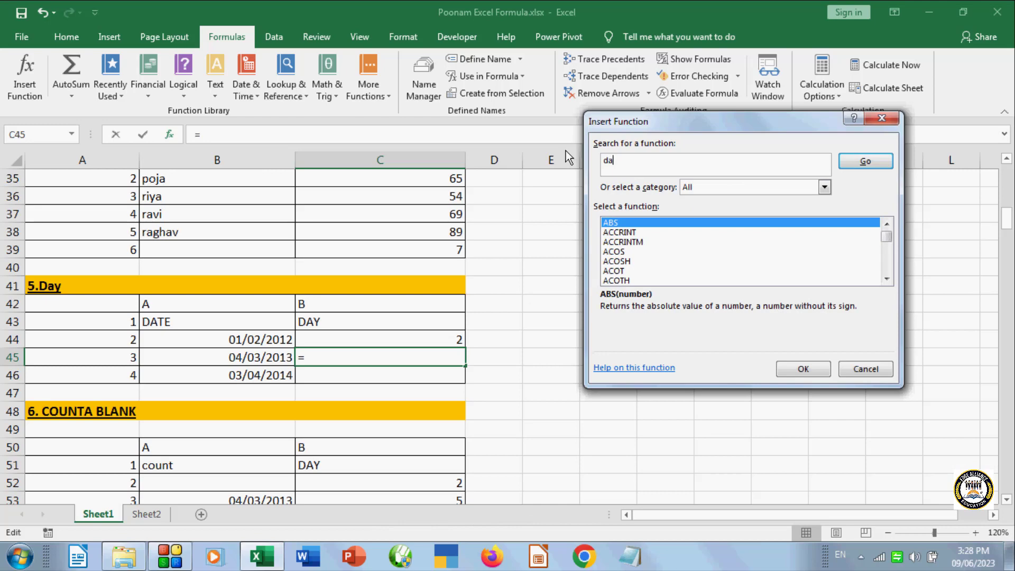
pyautogui.write('y')
pyautogui.press('Return')
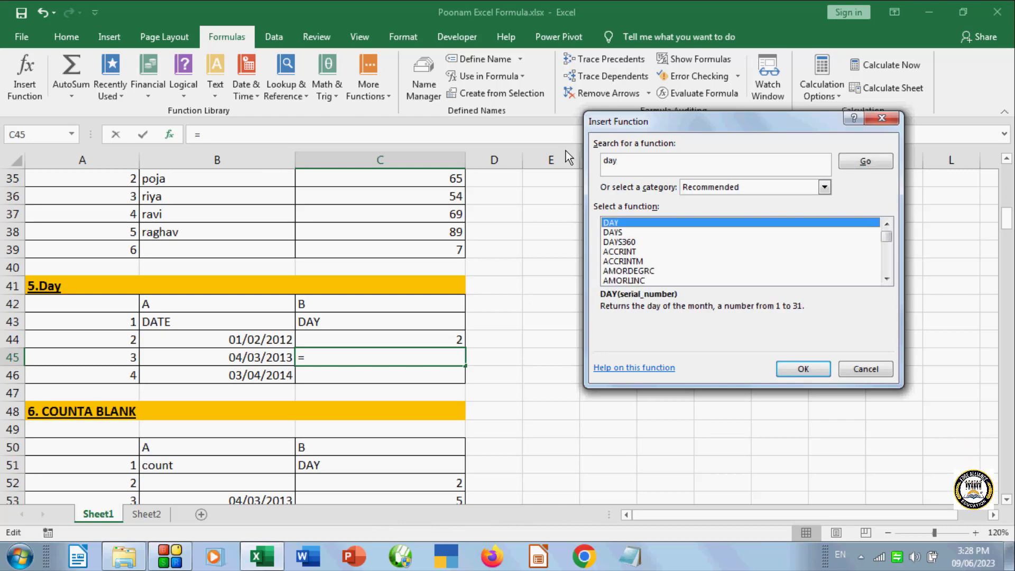
pyautogui.click(801, 370)
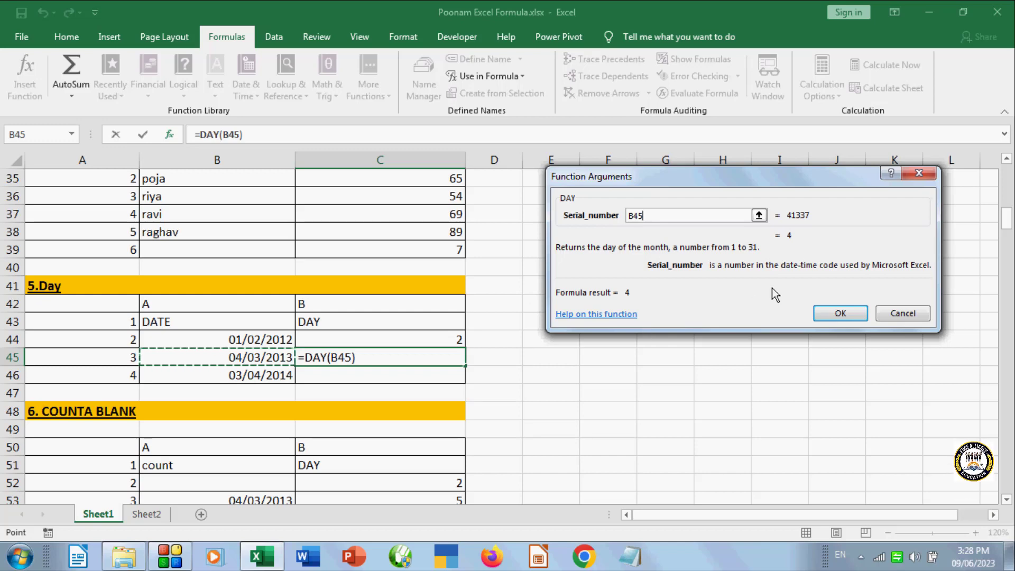
pyautogui.click(840, 314)
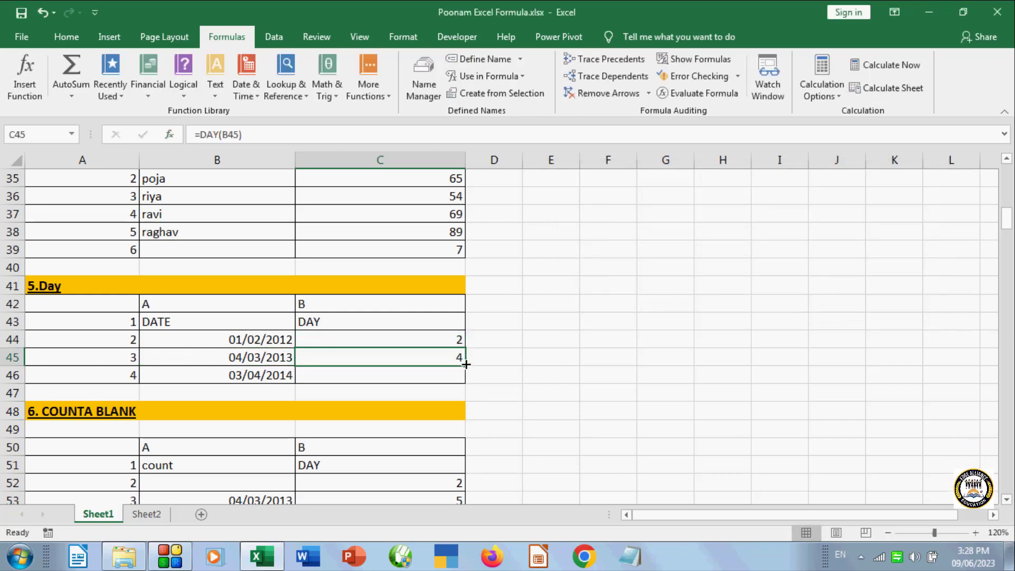
pyautogui.moveTo(465, 366); pyautogui.dragTo(468, 378)
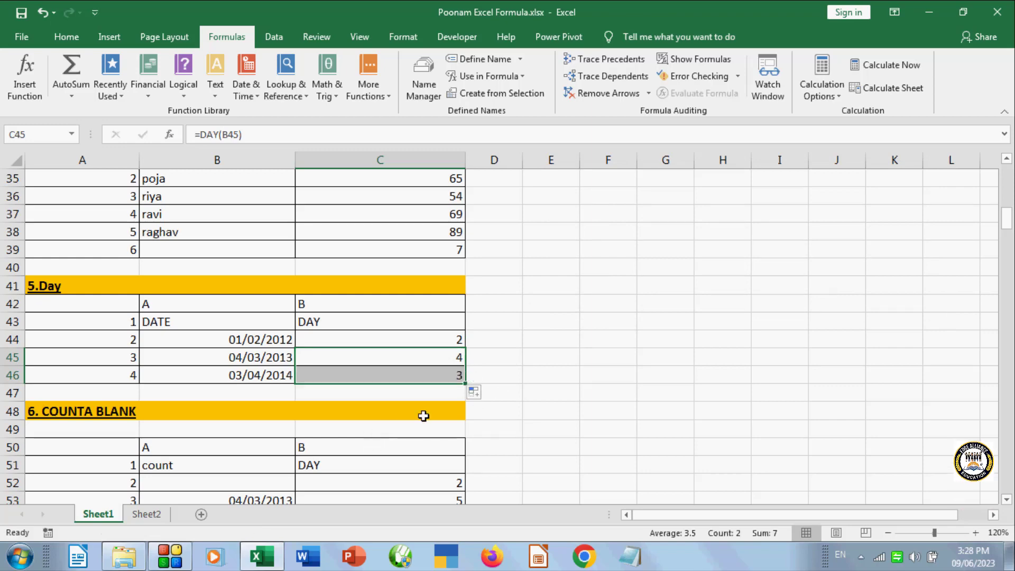
pyautogui.click(337, 471)
pyautogui.moveTo(1010, 233); pyautogui.dragTo(1010, 240)
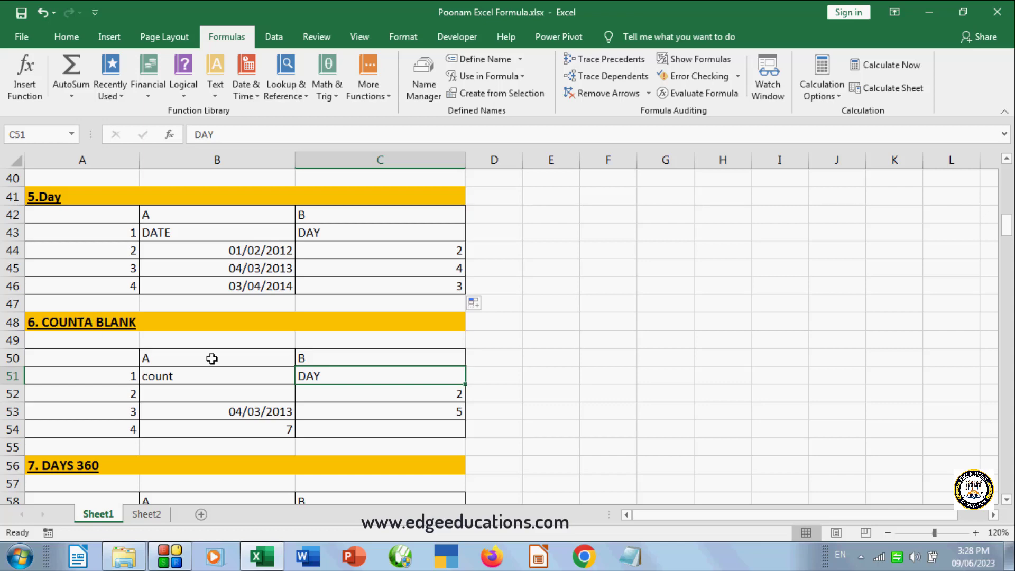
pyautogui.click(326, 408)
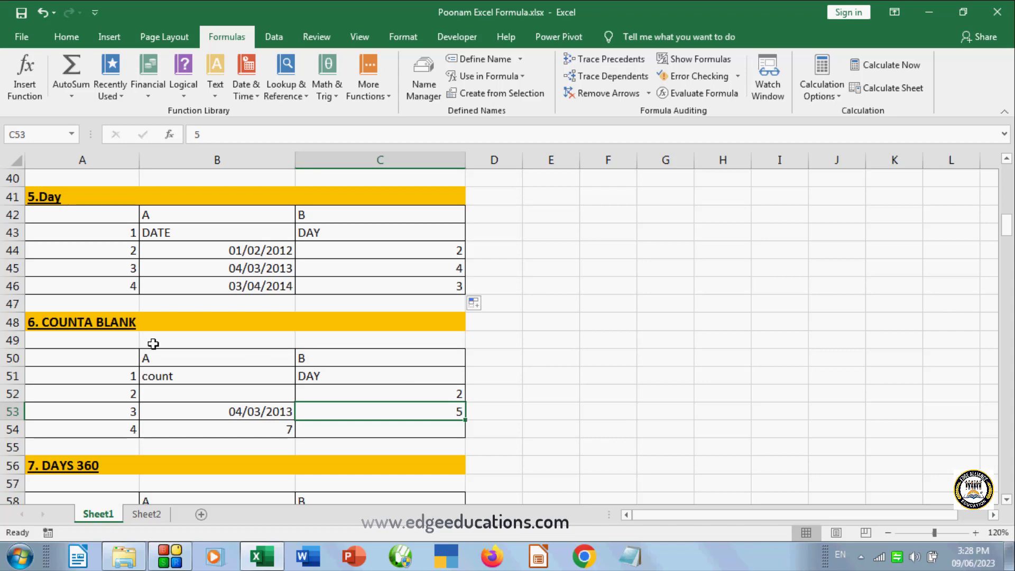
pyautogui.click(358, 425)
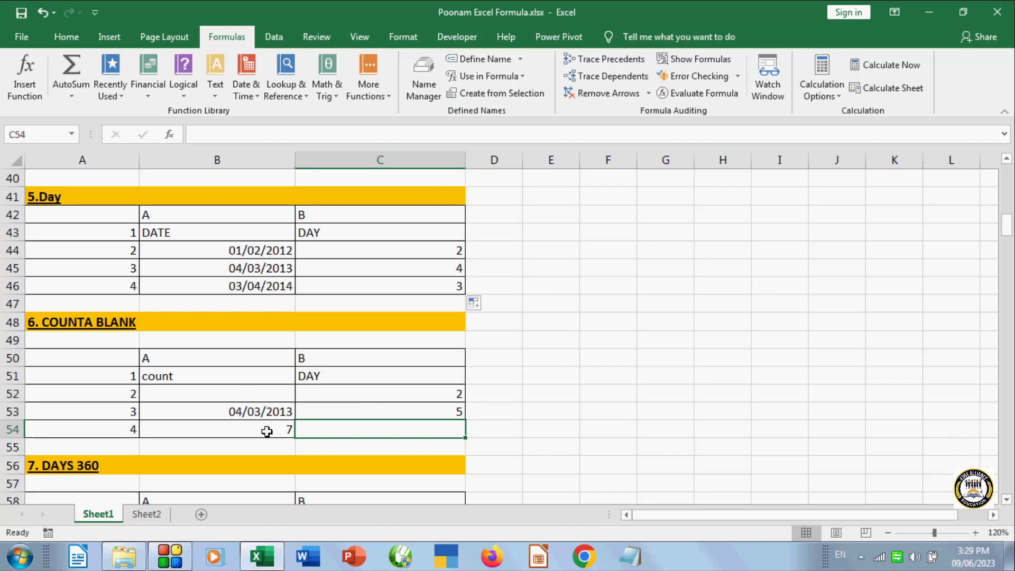
# - Enter =COUNTBLANK(B50:C52) in C54, returning 1 blank cell
pyautogui.click(39, 81)
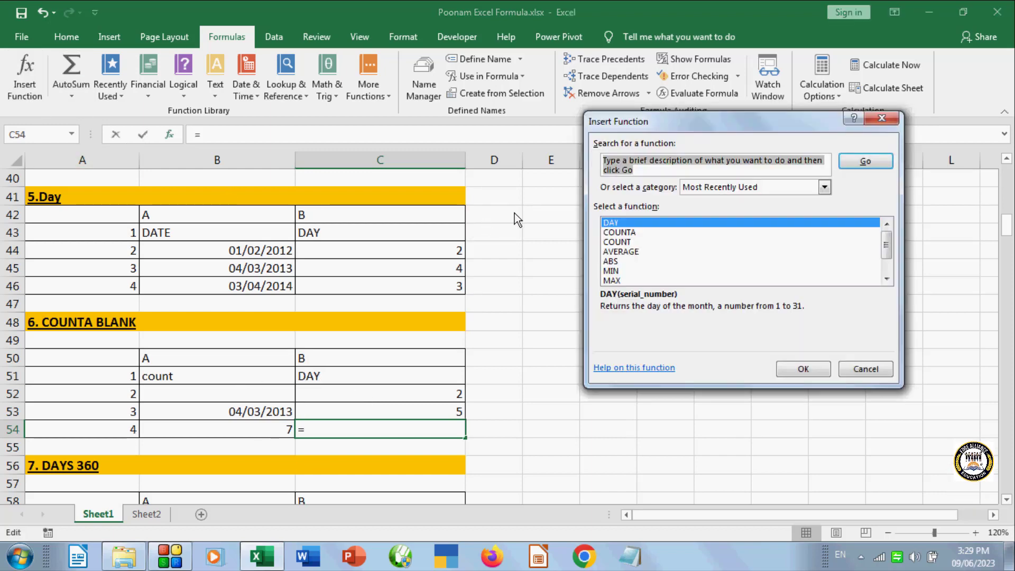
pyautogui.write('c')
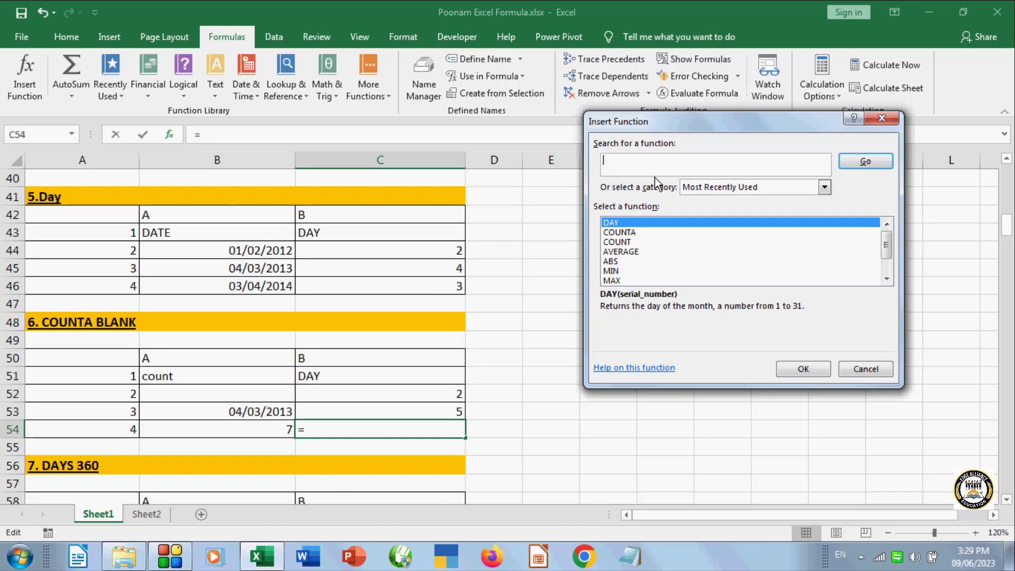
pyautogui.write('oun')
pyautogui.press('BackSpace')
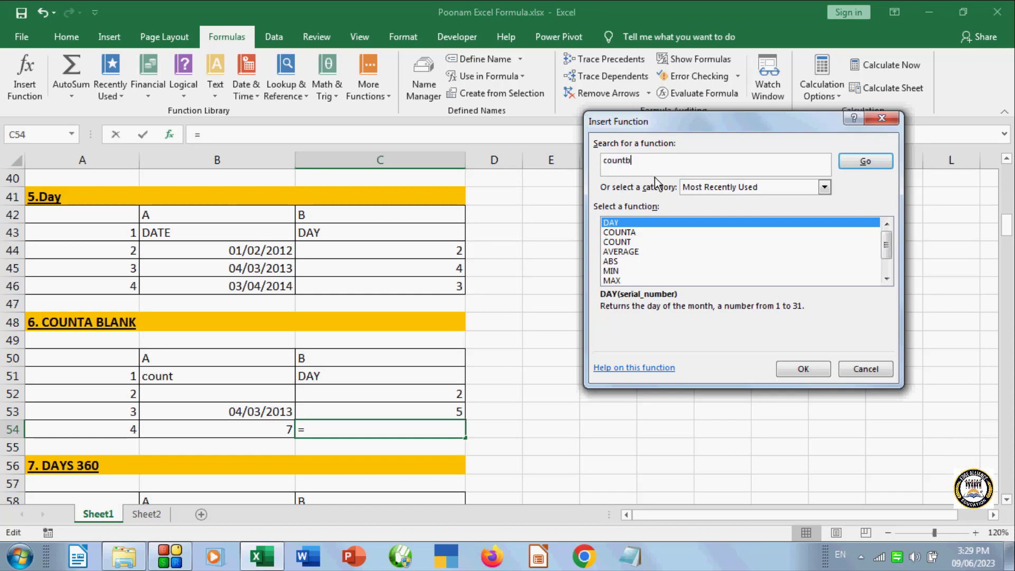
pyautogui.write('nk')
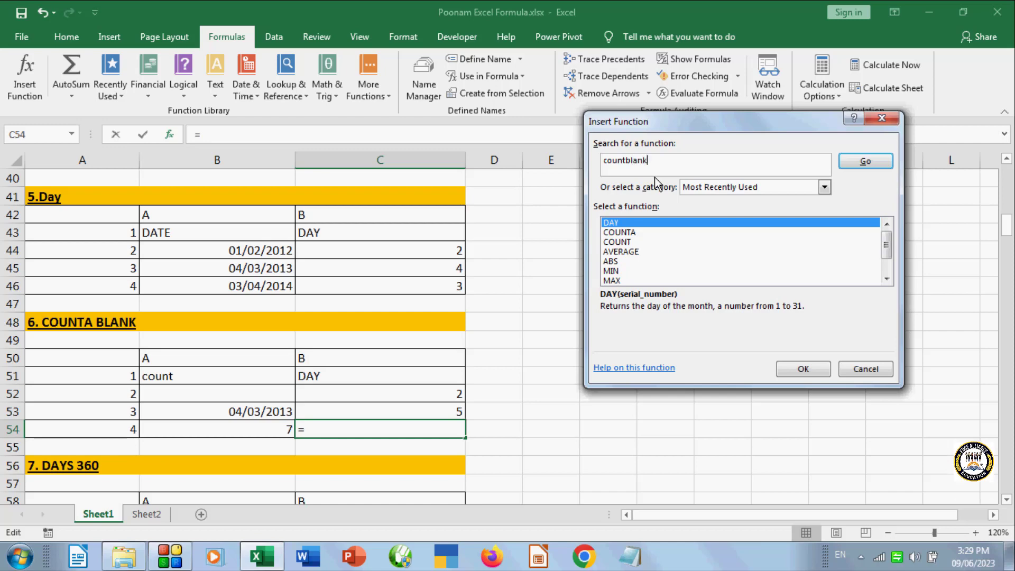
pyautogui.press('Return')
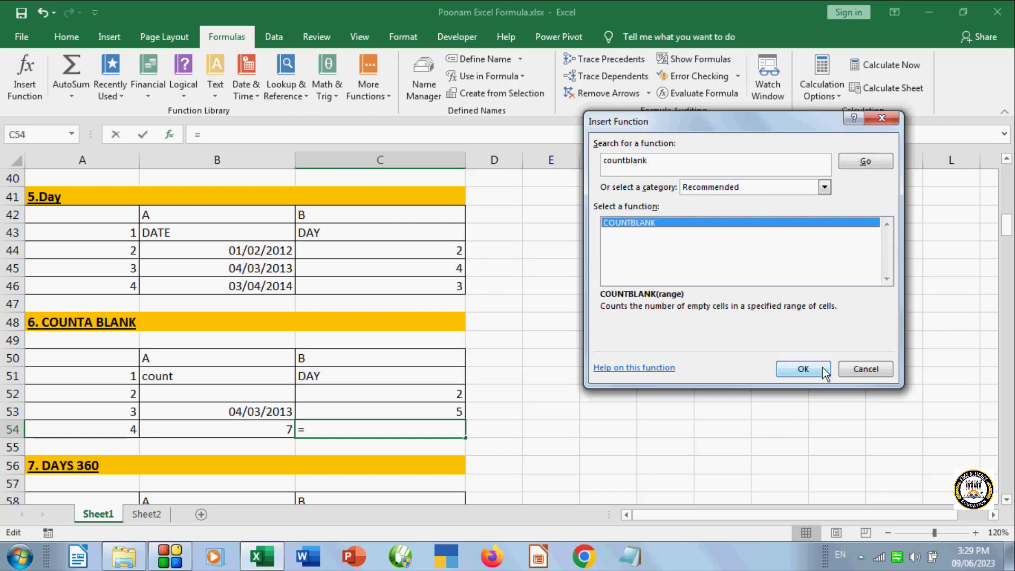
pyautogui.click(824, 369)
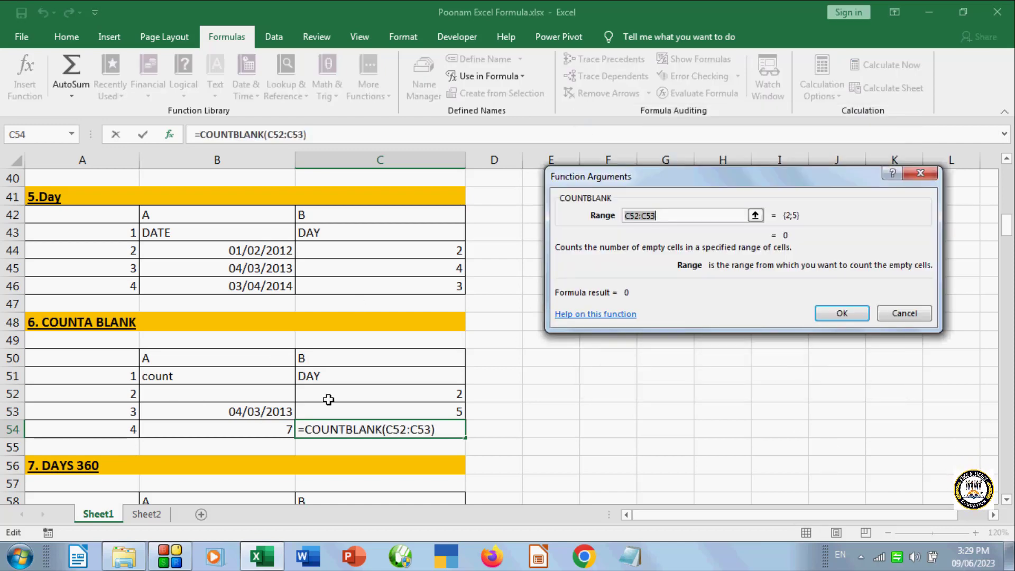
pyautogui.moveTo(199, 357)
pyautogui.mouseDown()
pyautogui.moveTo(319, 391)
pyautogui.moveTo(397, 390)
pyautogui.mouseUp()
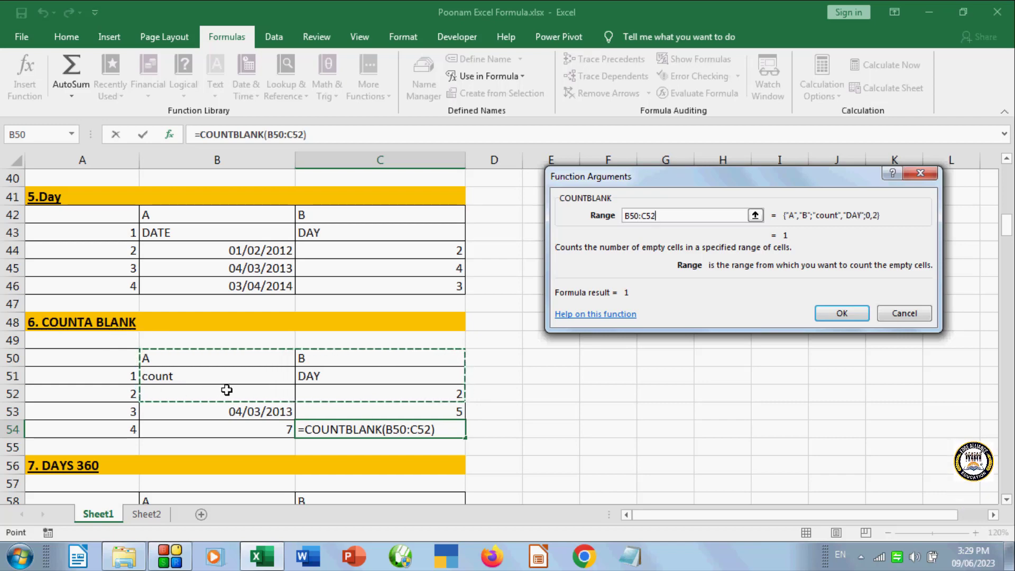
pyautogui.click(824, 315)
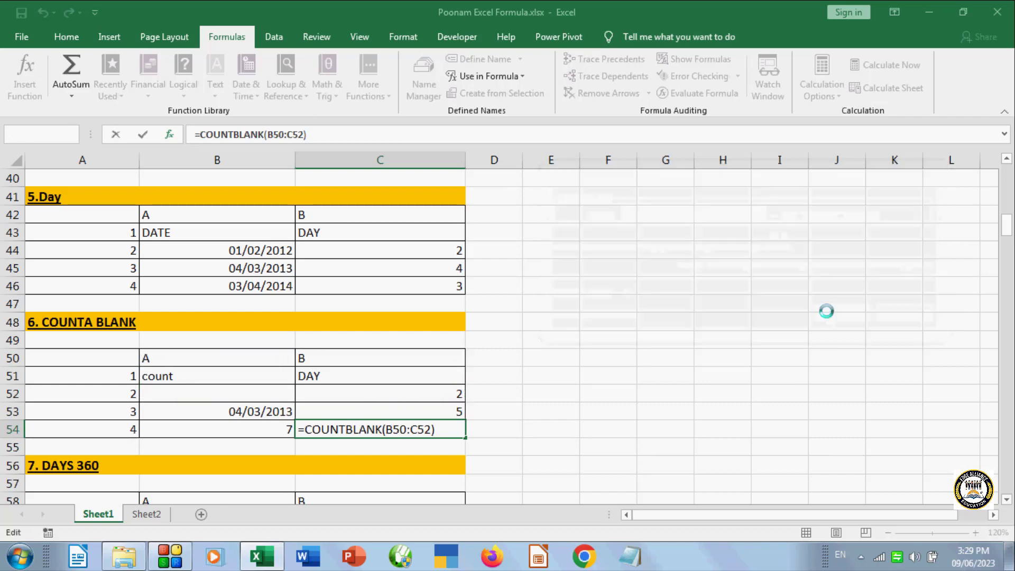
pyautogui.click(356, 478)
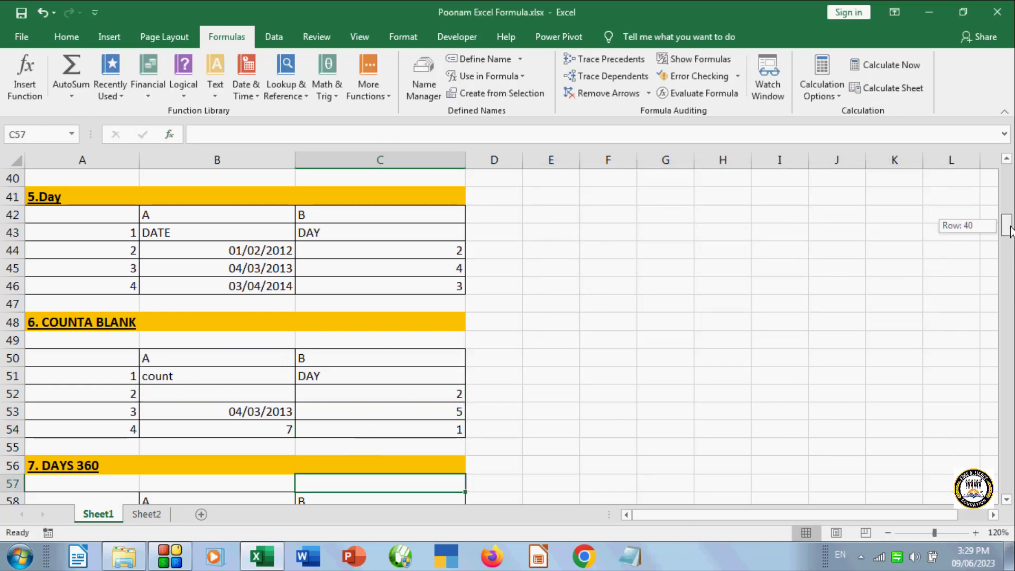
# - Scroll down to the DAYS 360 table and select result cell C60
pyautogui.moveTo(1006, 226); pyautogui.dragTo(1007, 238)
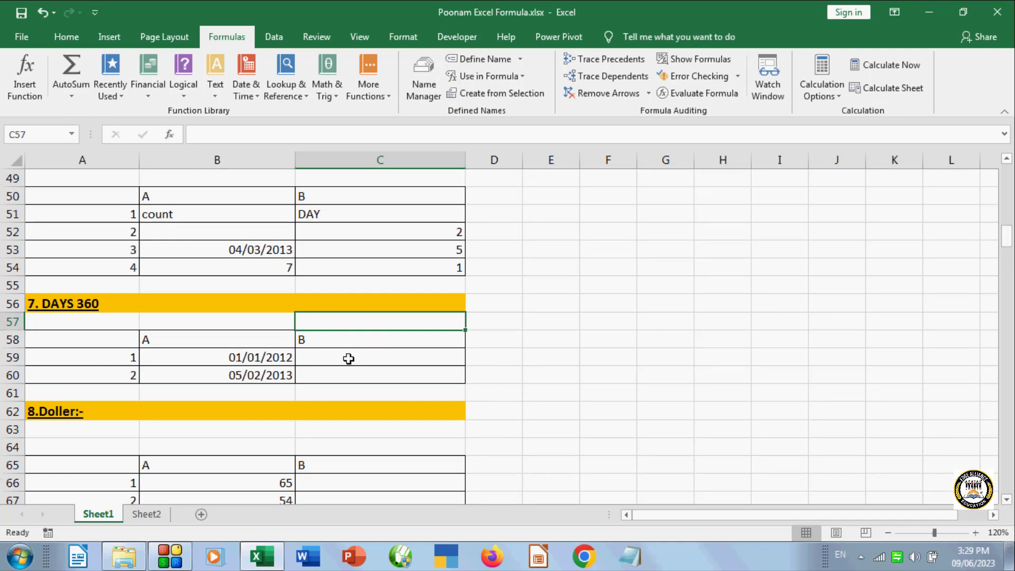
pyautogui.click(349, 359)
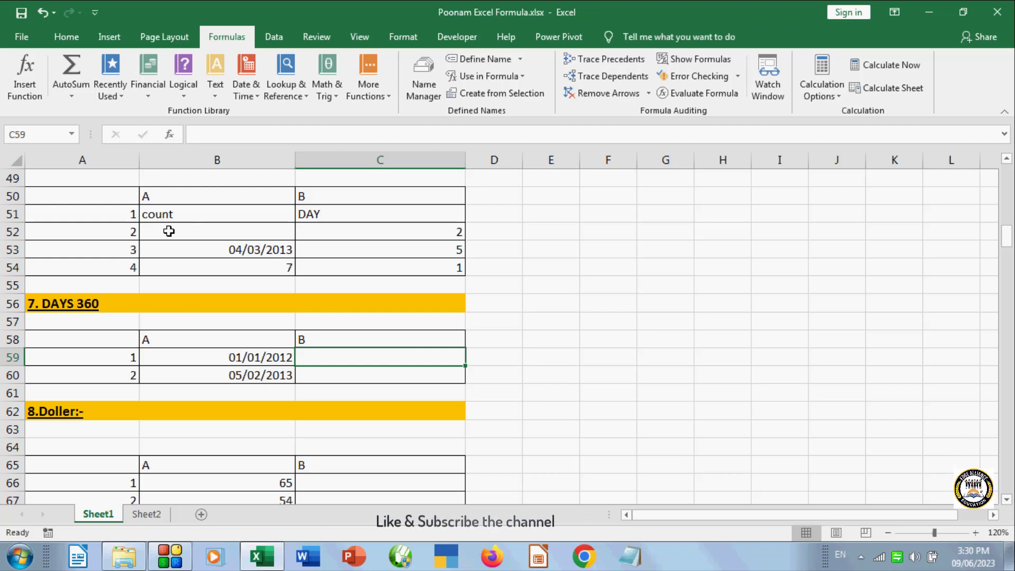
pyautogui.click(318, 370)
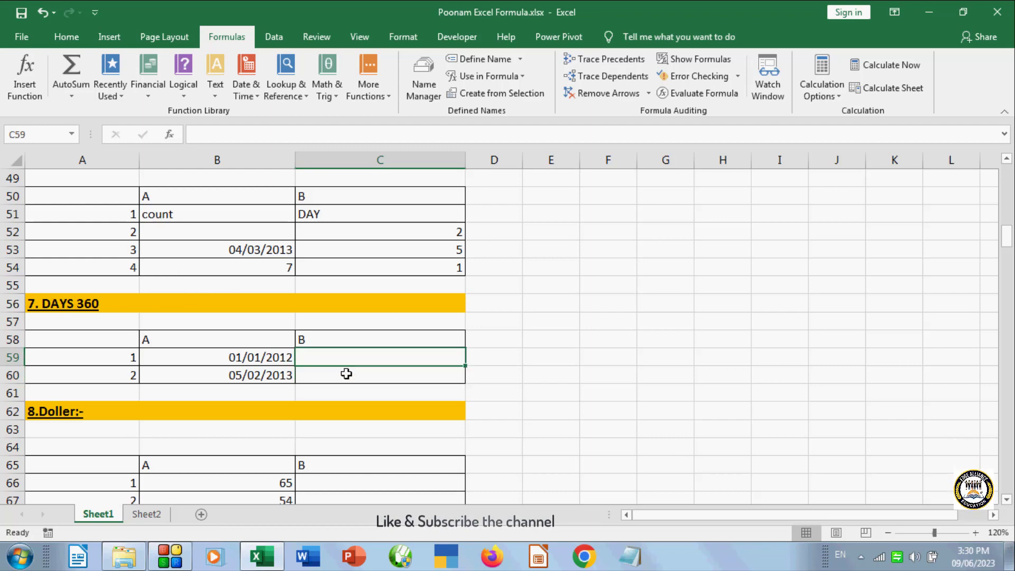
# - Find DAYS360 in the All-categories function list and choose it for cell C60
pyautogui.click(25, 76)
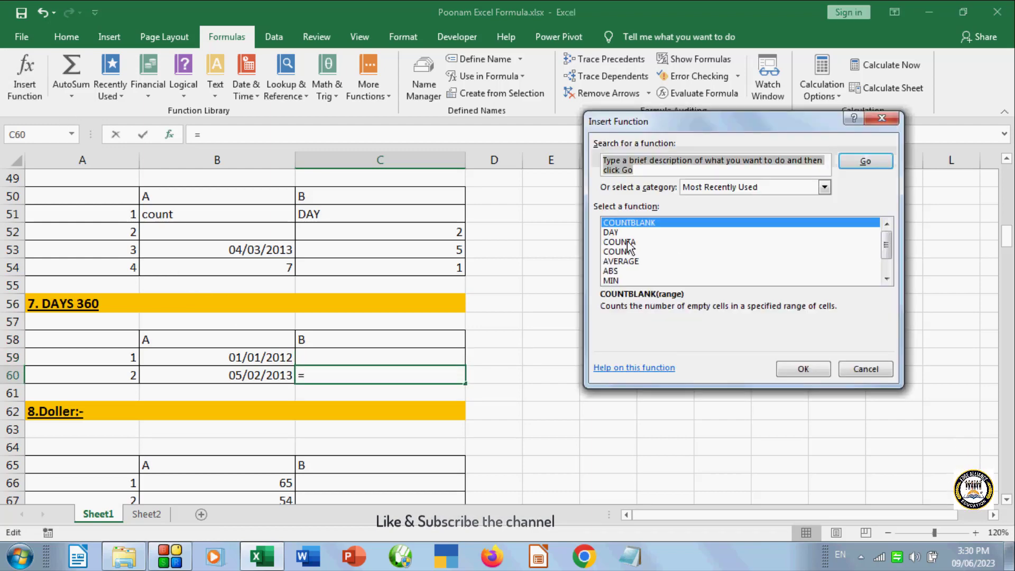
pyautogui.click(666, 171)
pyautogui.click(703, 185)
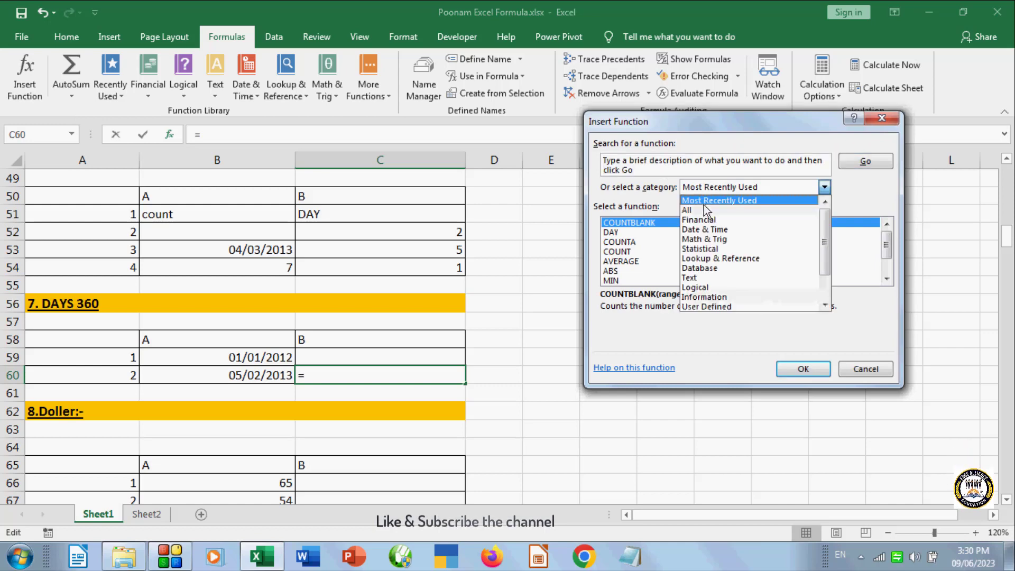
pyautogui.click(693, 207)
pyautogui.click(643, 169)
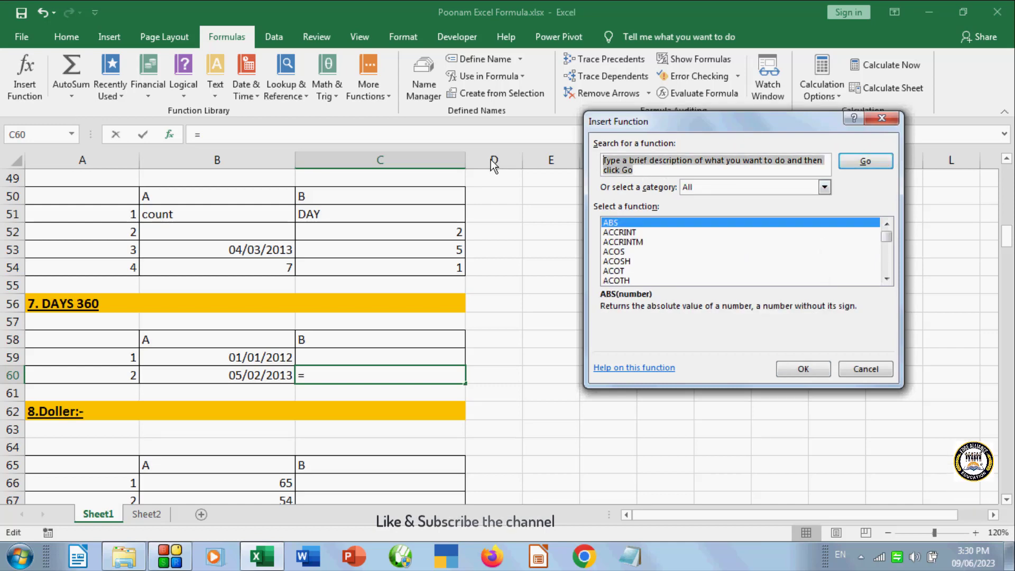
pyautogui.write('day')
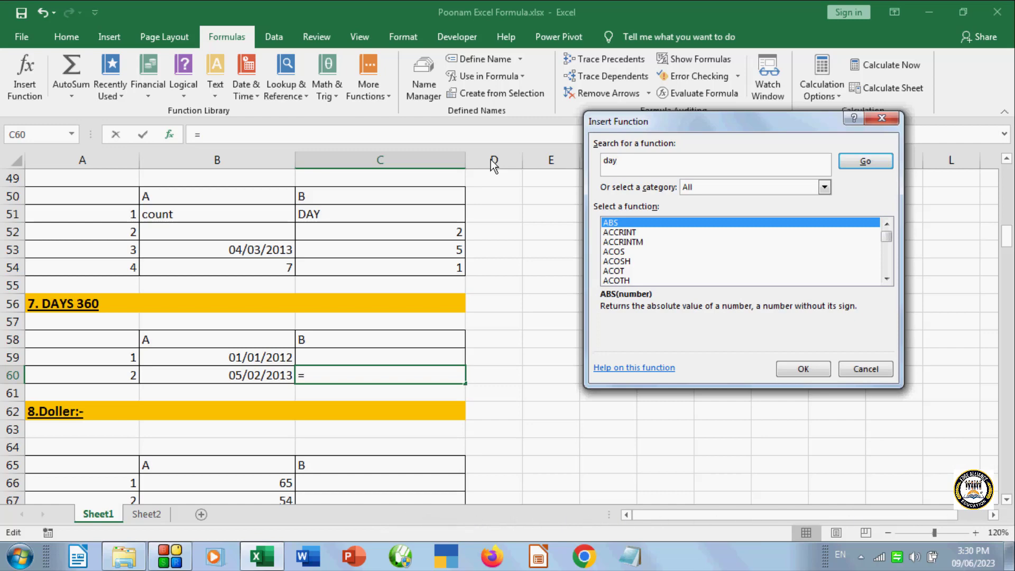
pyautogui.write('360')
pyautogui.click(857, 160)
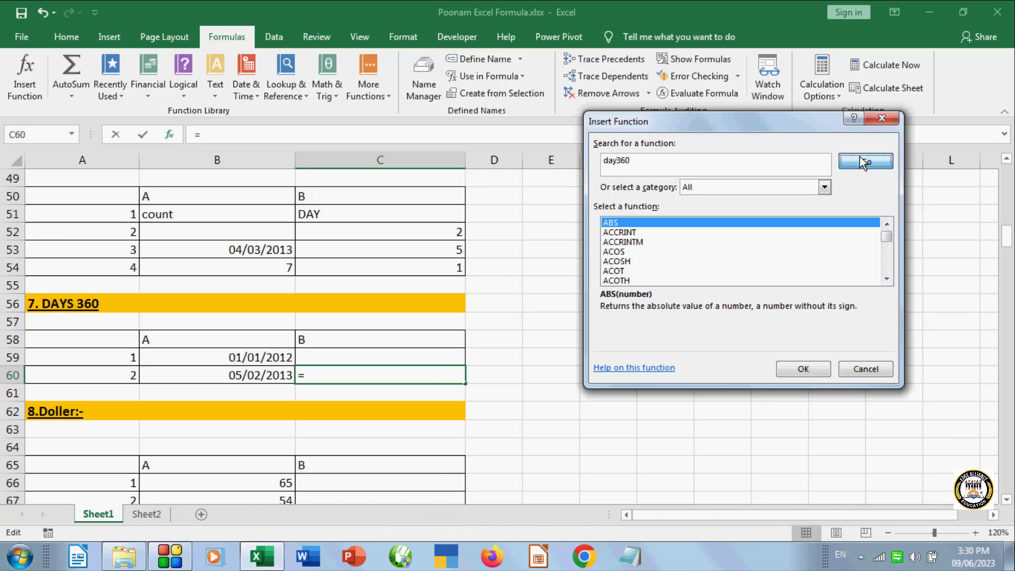
pyautogui.click(741, 186)
pyautogui.click(698, 214)
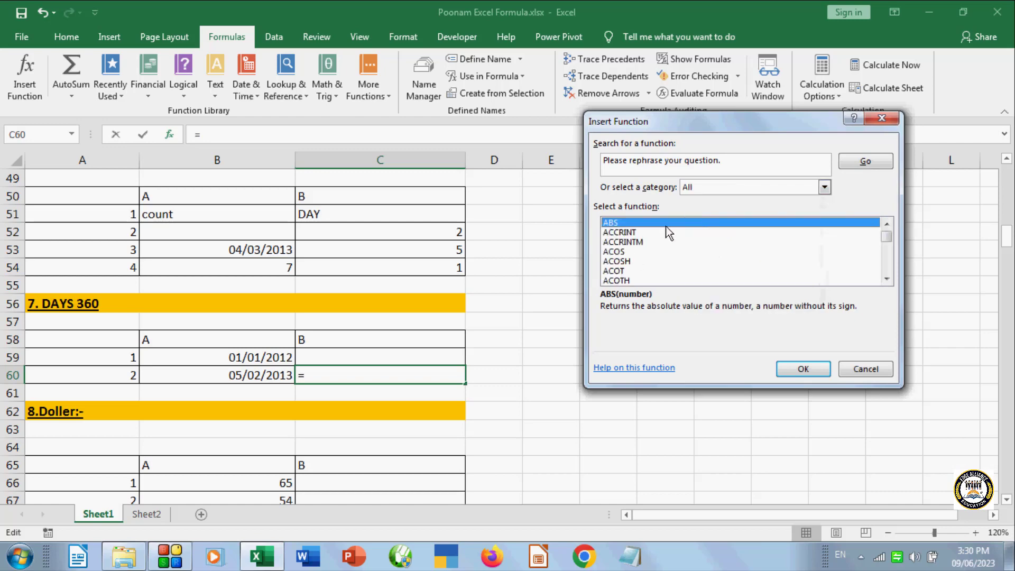
pyautogui.click(627, 252)
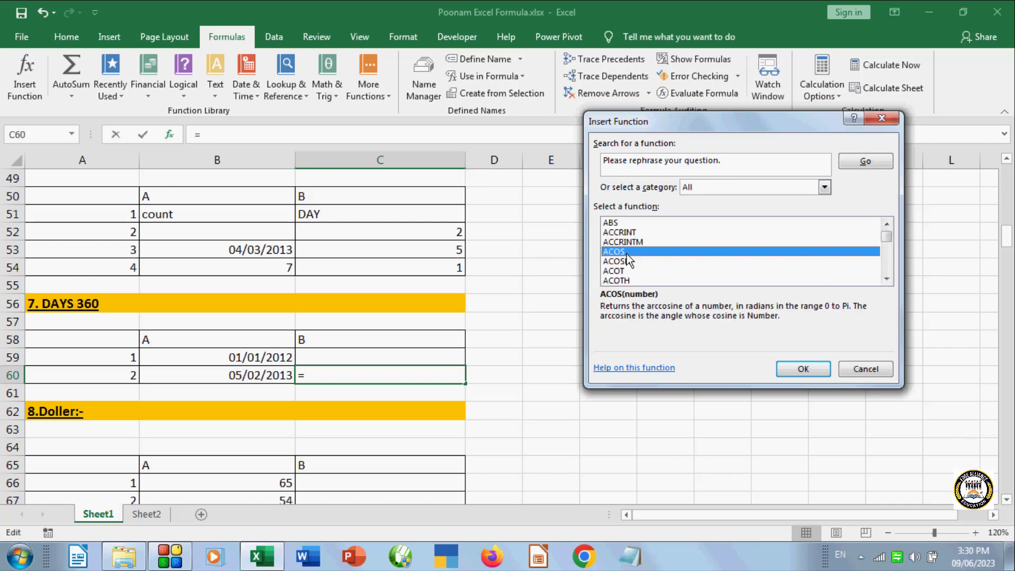
pyautogui.press('d')
pyautogui.press('d')
pyautogui.press('d')
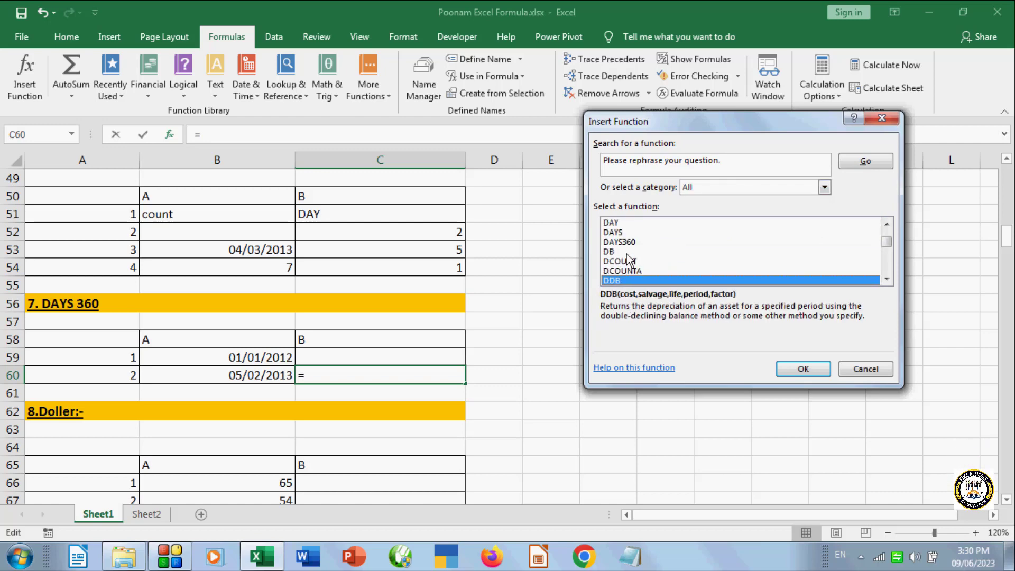
pyautogui.click(621, 241)
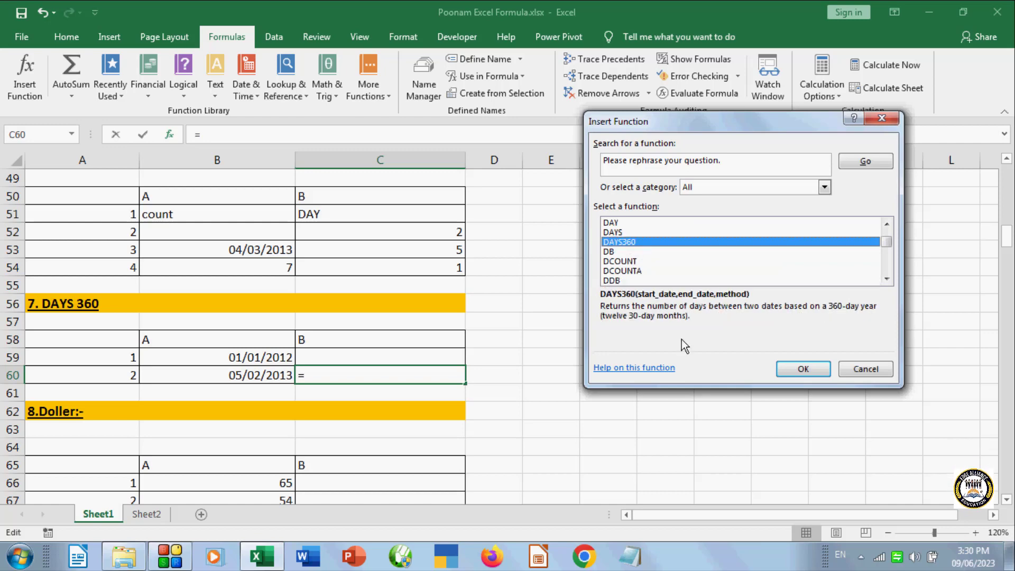
pyautogui.click(790, 370)
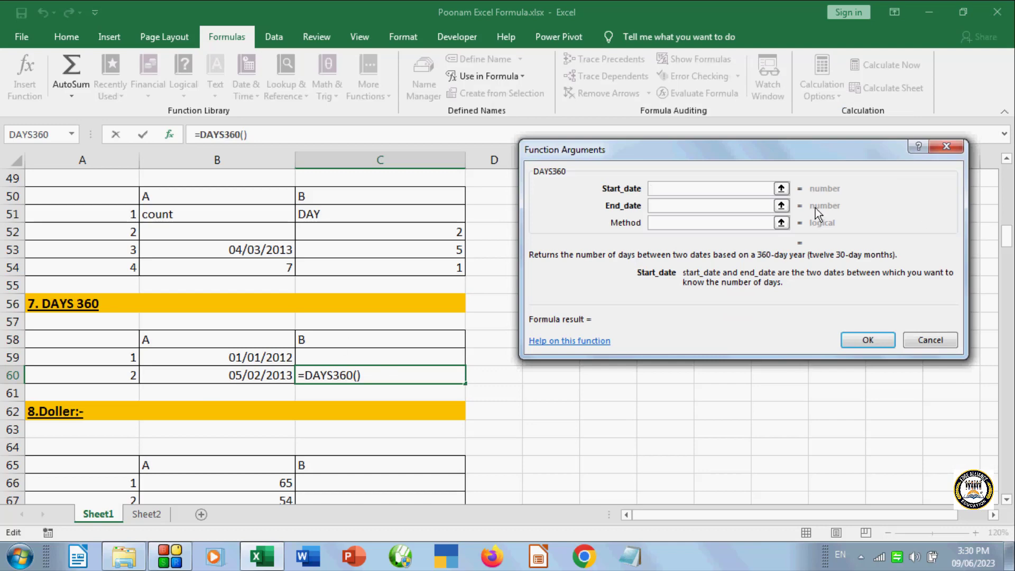
# - Set Start_date to B59 and End_date to B60, giving 394 days
pyautogui.click(259, 355)
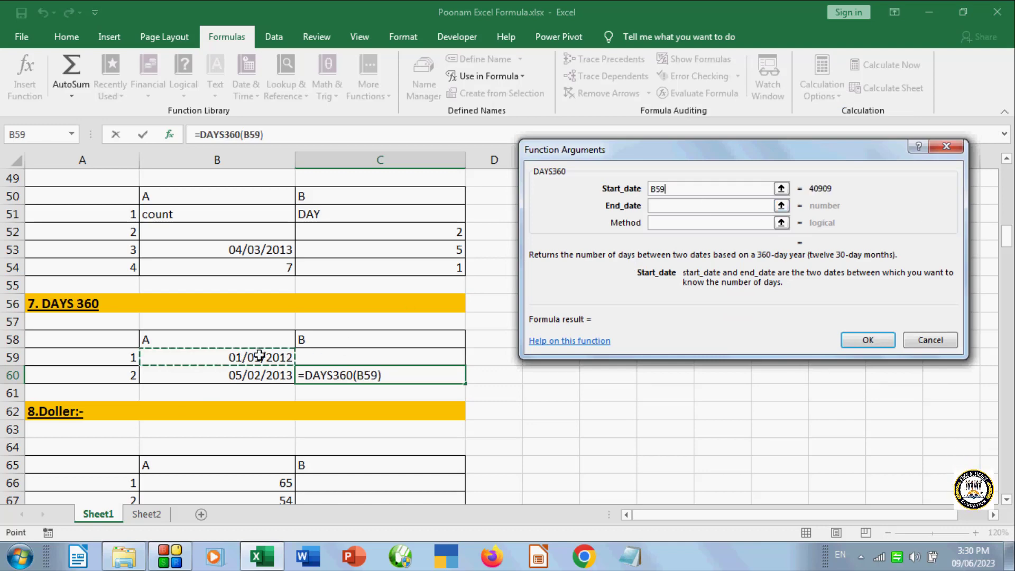
pyautogui.click(692, 207)
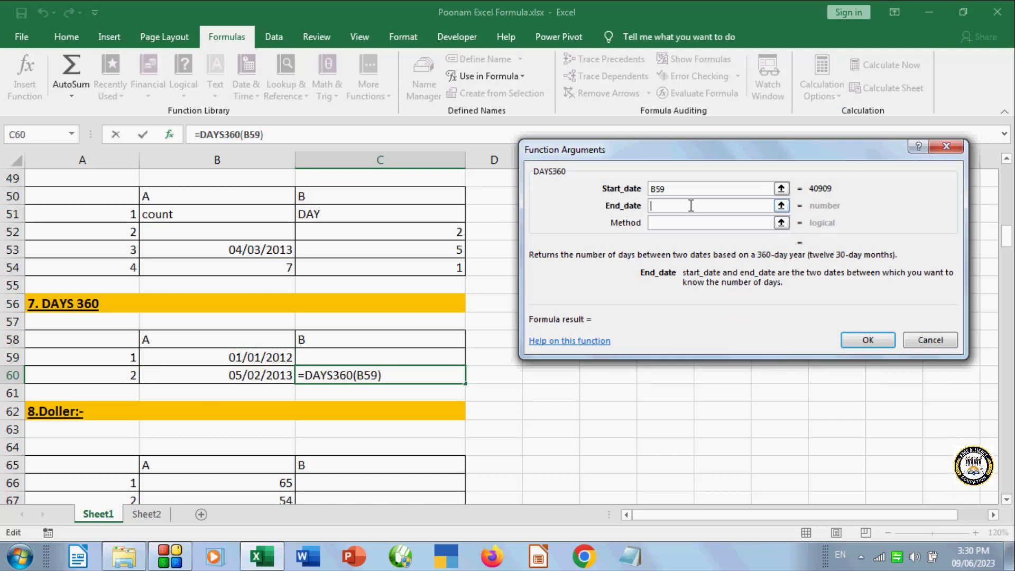
pyautogui.click(225, 377)
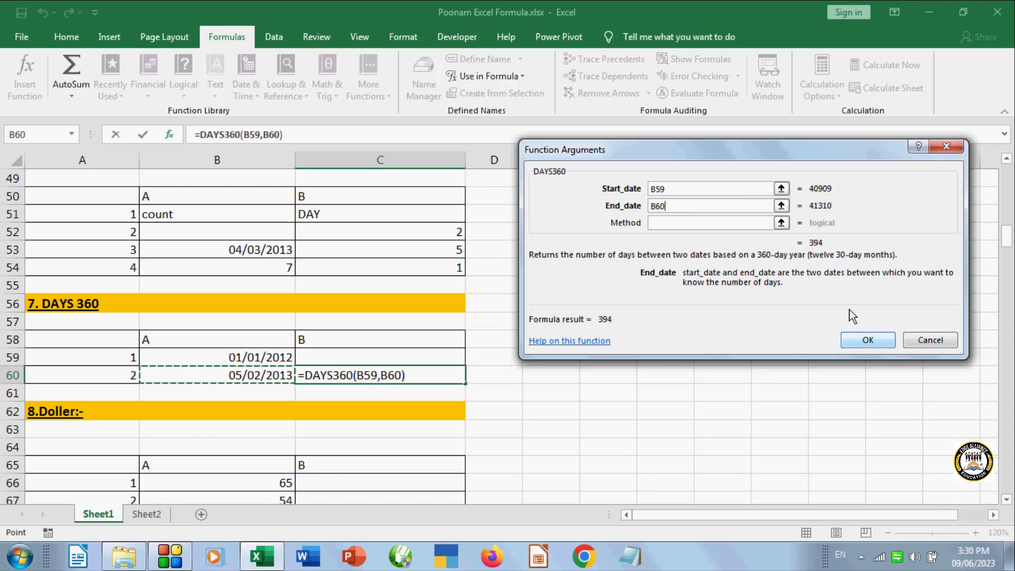
pyautogui.click(870, 343)
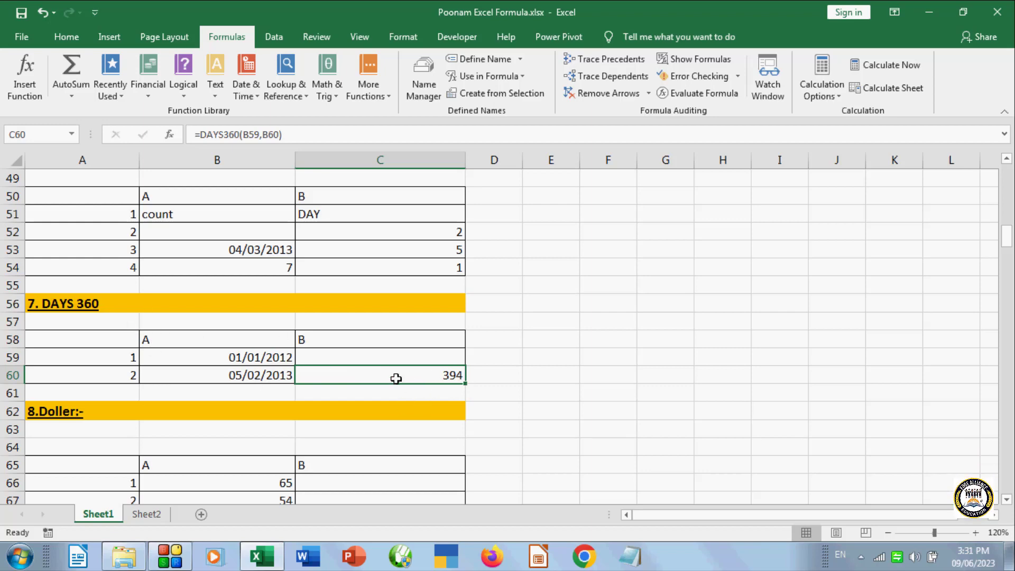
pyautogui.click(386, 469)
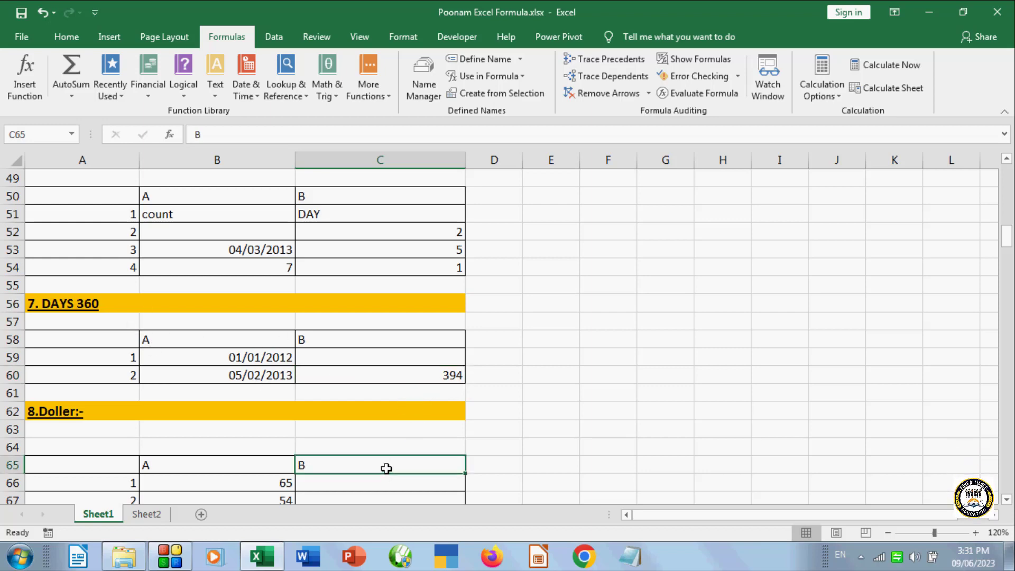
pyautogui.click(402, 380)
pyautogui.click(545, 441)
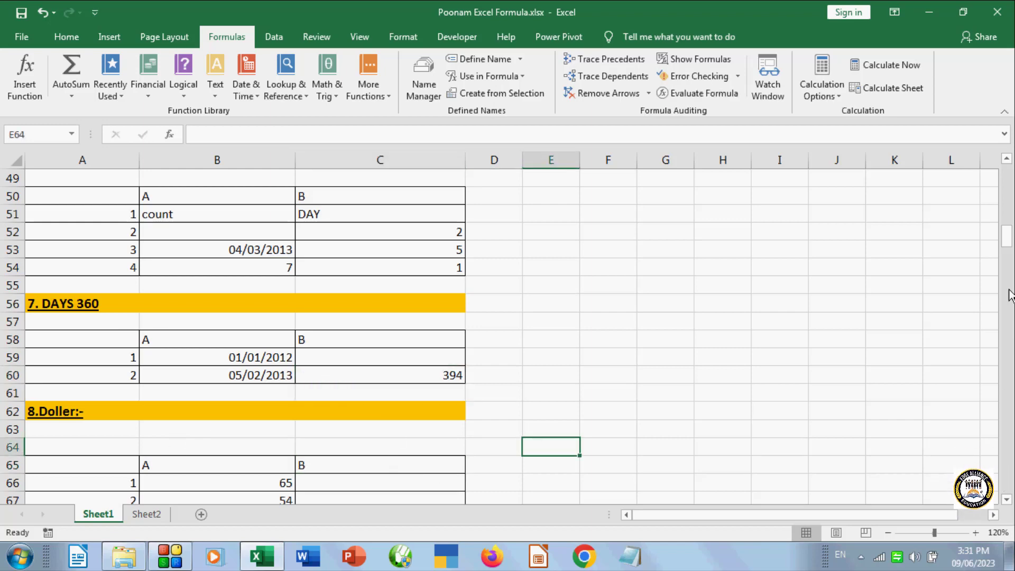
pyautogui.moveTo(1007, 237); pyautogui.dragTo(981, 261)
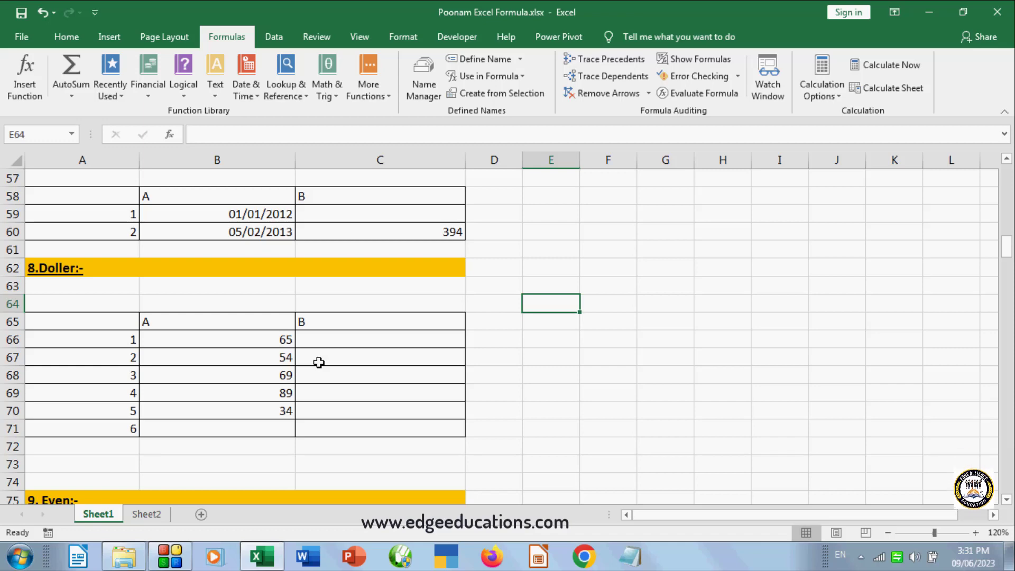
pyautogui.click(277, 343)
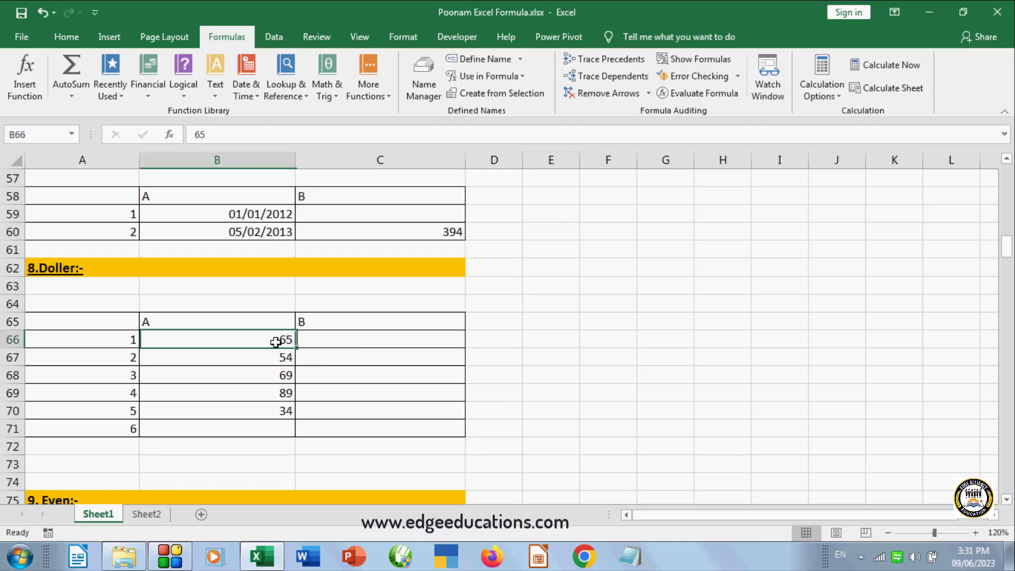
pyautogui.click(339, 338)
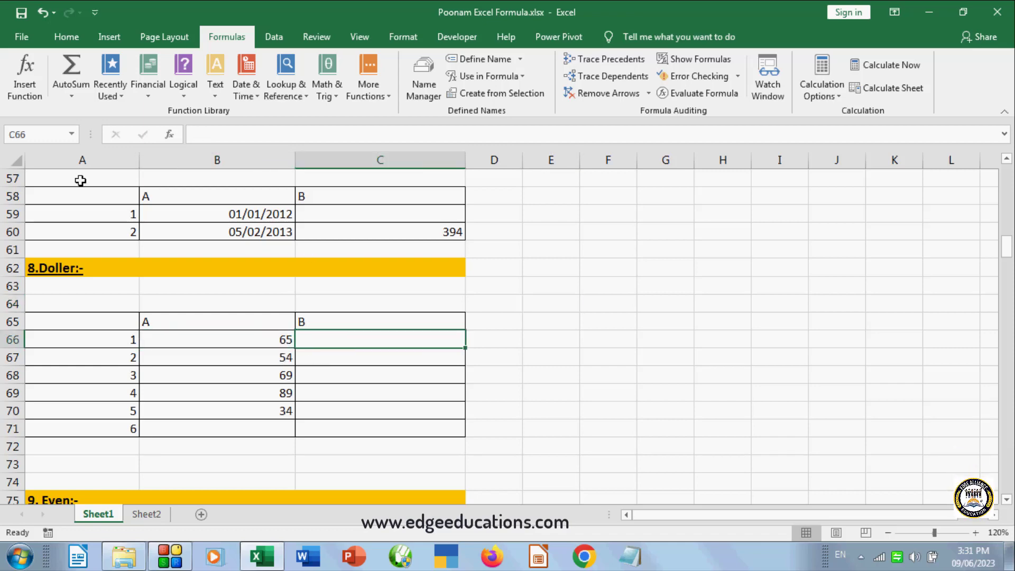
pyautogui.click(25, 80)
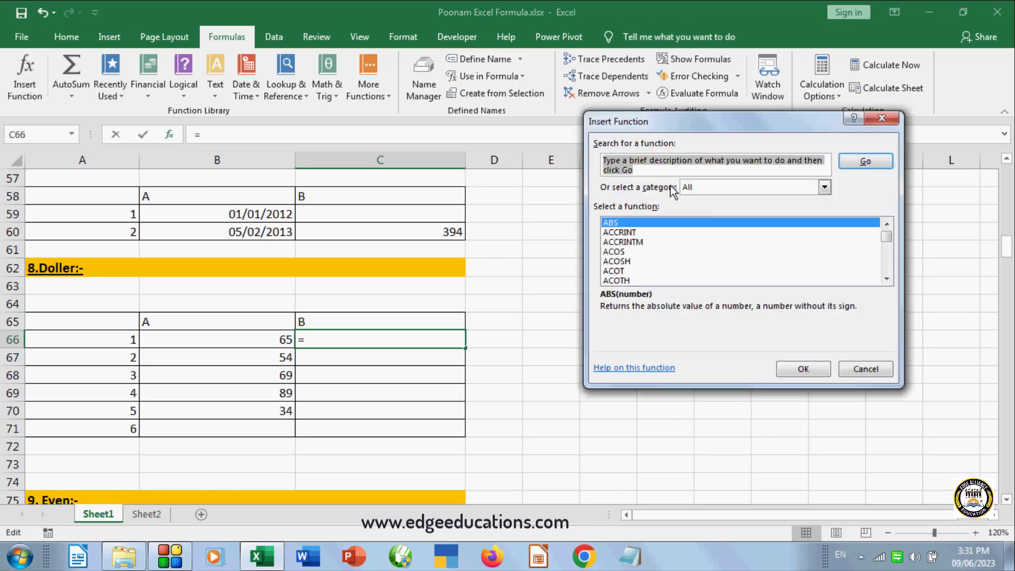
pyautogui.write('d')
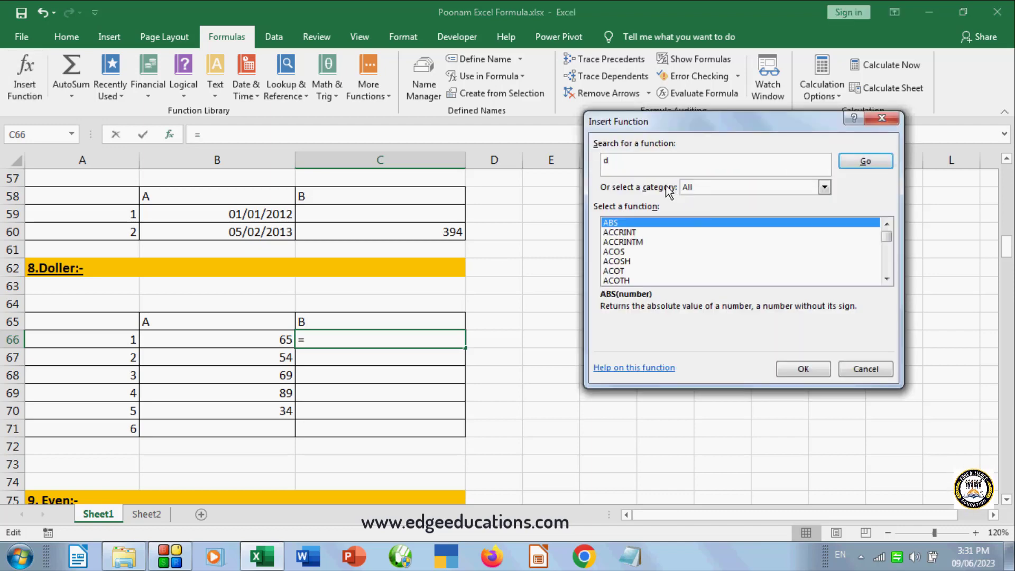
pyautogui.write('o')
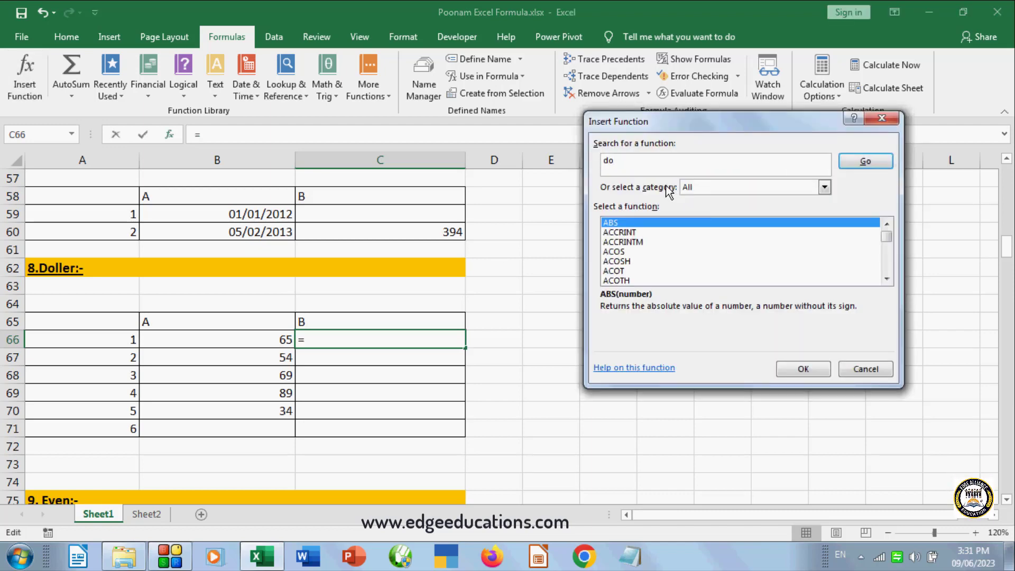
pyautogui.write('ller')
pyautogui.press('Return')
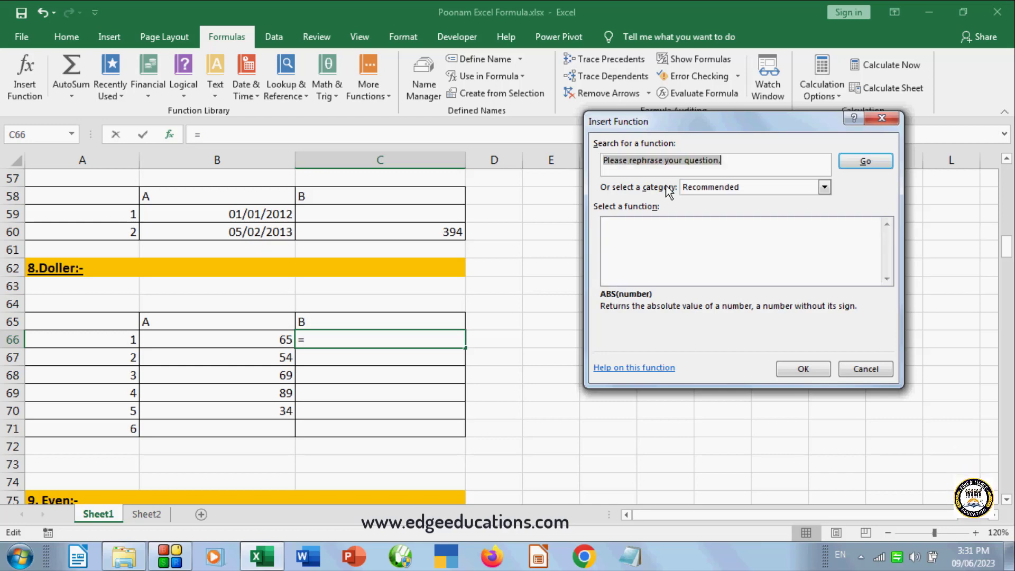
pyautogui.click(760, 185)
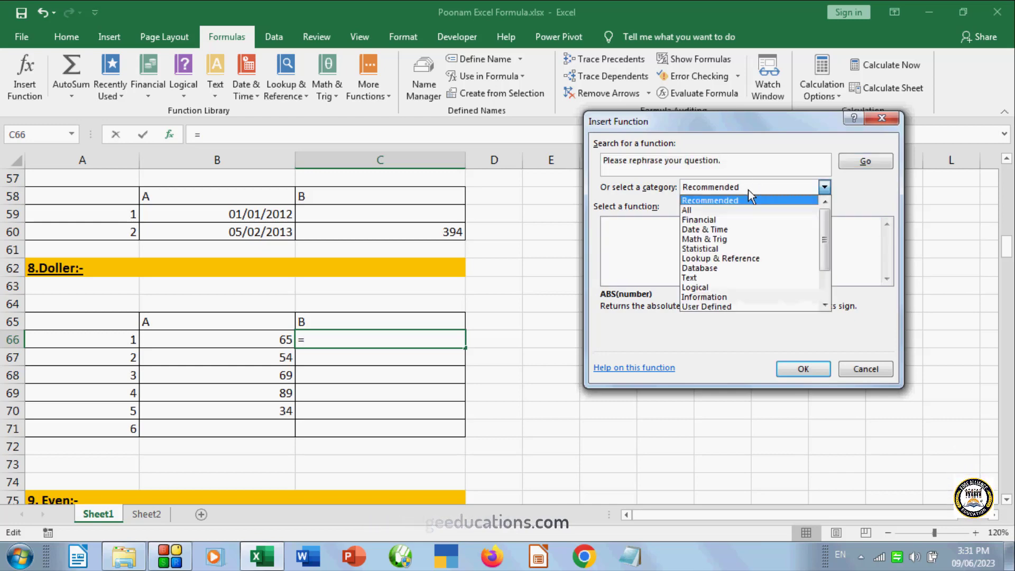
pyautogui.click(688, 209)
pyautogui.click(619, 250)
pyautogui.press('d')
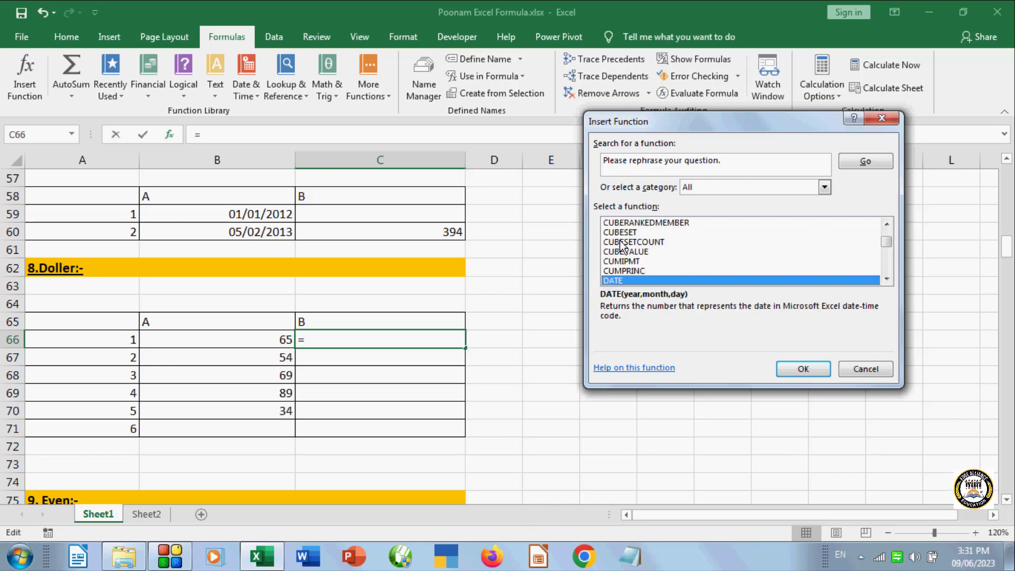
pyautogui.press('d')
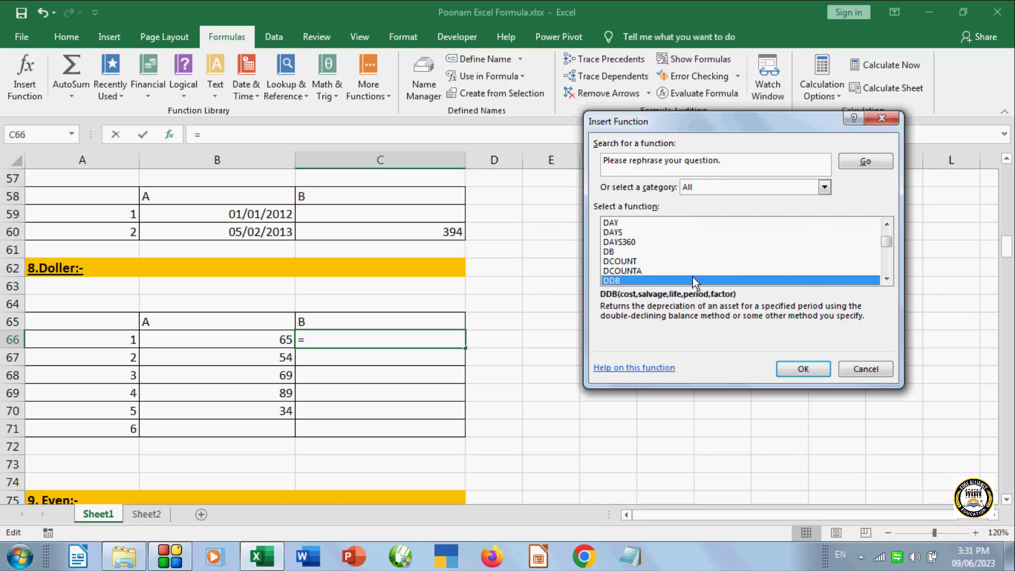
pyautogui.moveTo(887, 243); pyautogui.dragTo(887, 243)
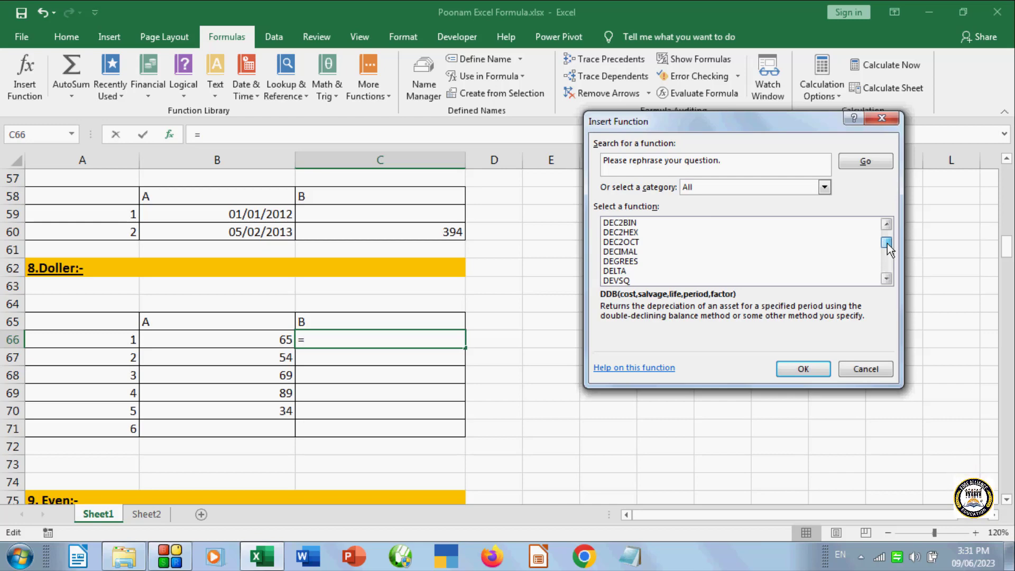
pyautogui.moveTo(887, 243)
pyautogui.mouseDown()
pyautogui.moveTo(881, 230)
pyautogui.moveTo(858, 237)
pyautogui.mouseUp()
pyautogui.click(626, 233)
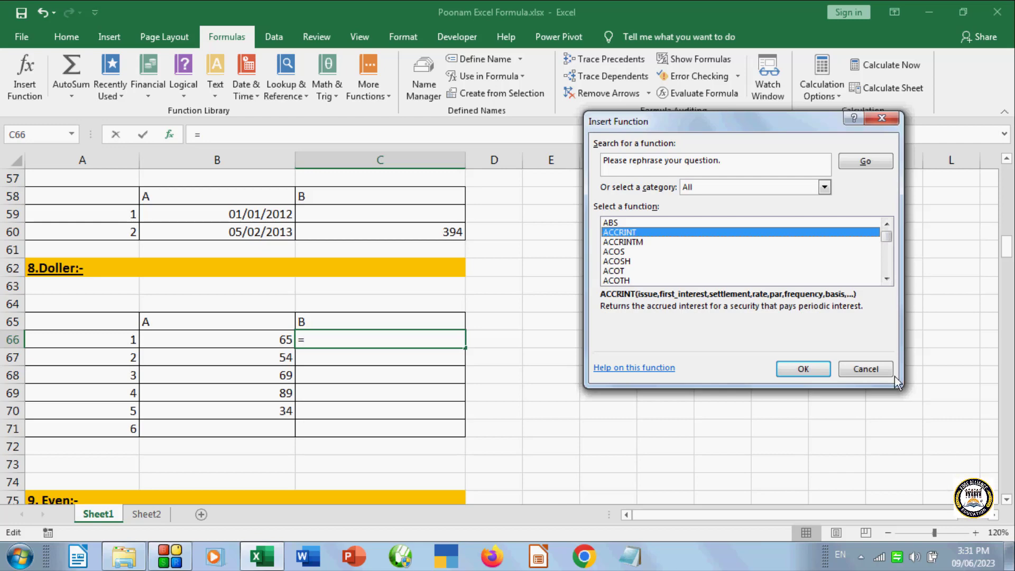
# - Browse the function list through the D functions and pick DOLLAR for cell C66
pyautogui.click(862, 369)
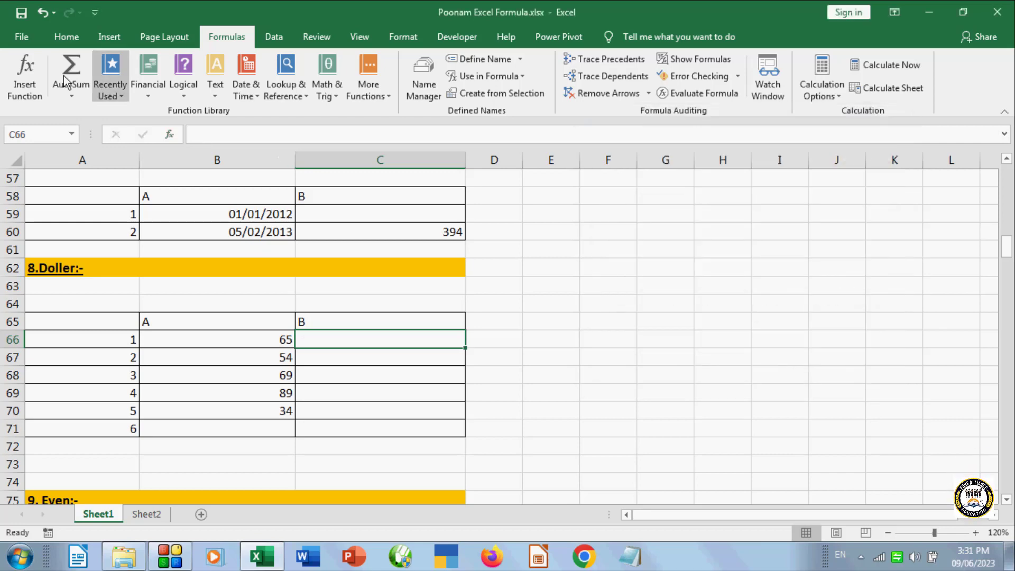
pyautogui.click(38, 80)
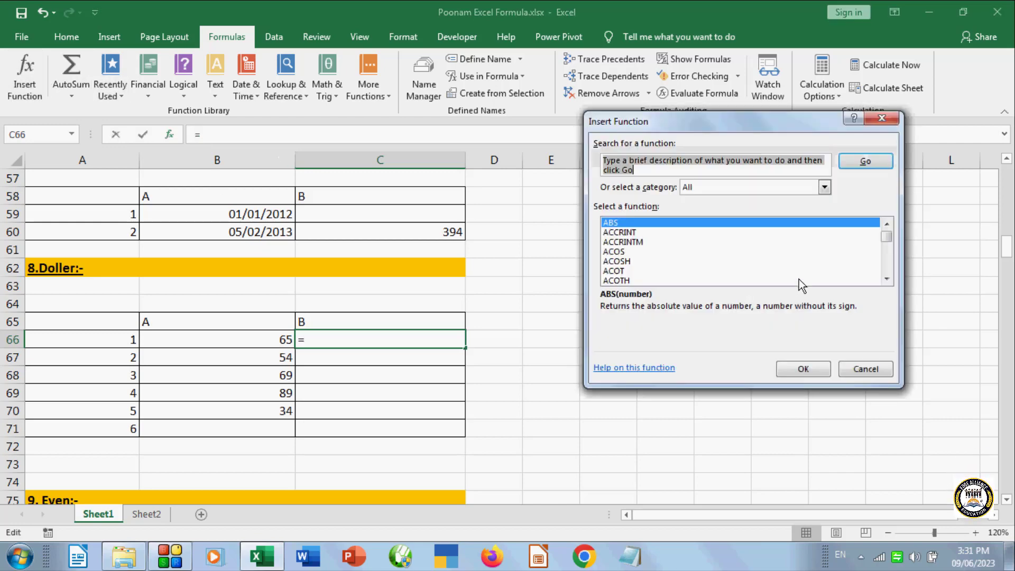
pyautogui.click(625, 242)
pyautogui.press('d')
pyautogui.press('Down')
pyautogui.press('Down')
pyautogui.press('Down')
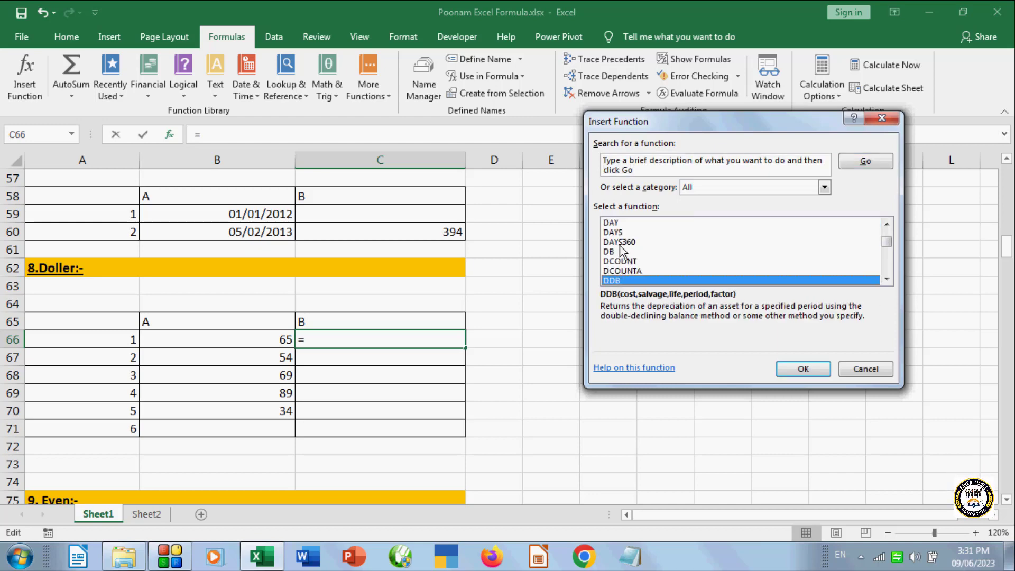
pyautogui.press('Down')
pyautogui.press('Down')
pyautogui.press('Up')
pyautogui.press('Up')
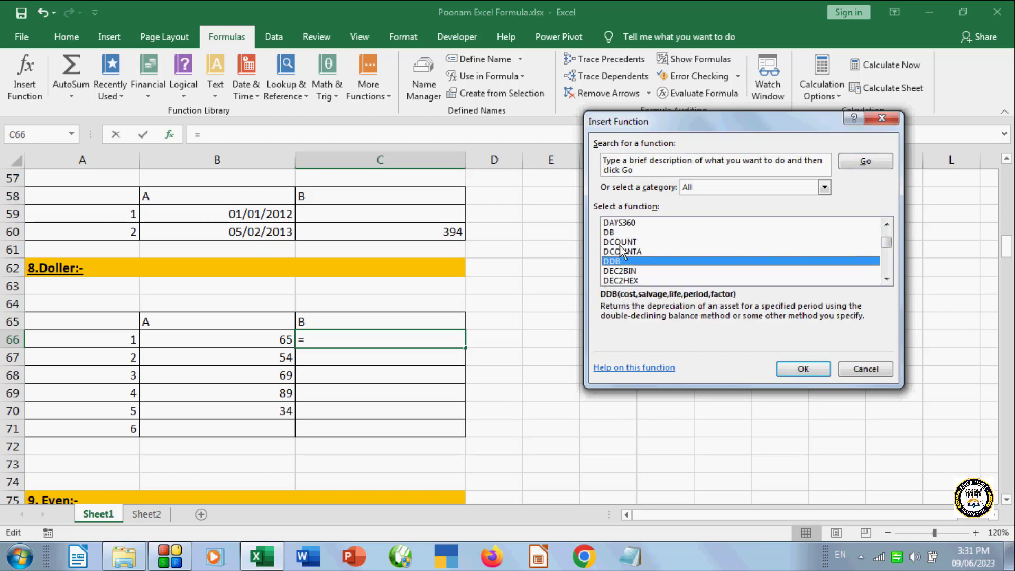
pyautogui.press('Up')
pyautogui.press('Up')
pyautogui.press('Up')
pyautogui.press('Up')
pyautogui.press('Up')
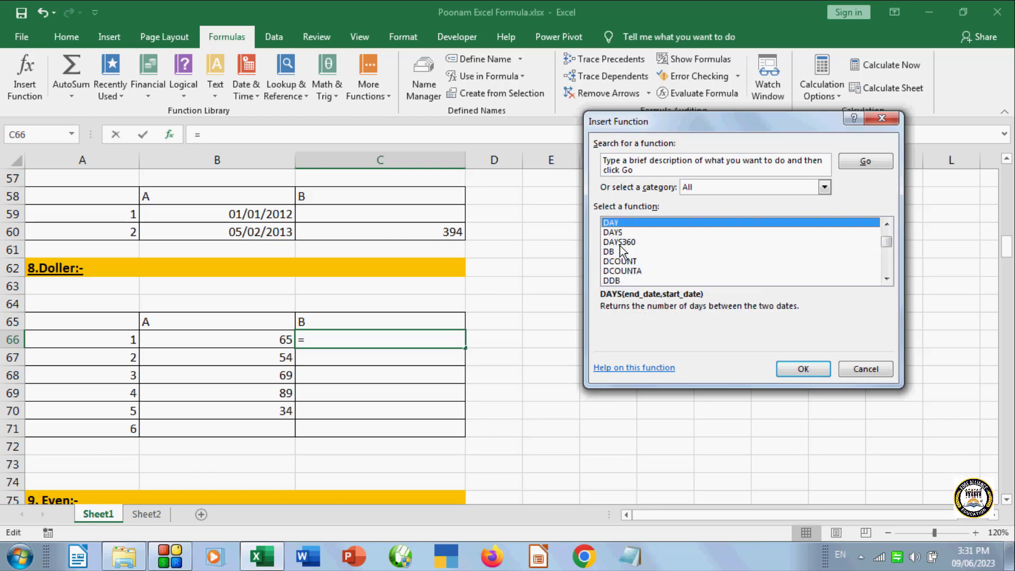
pyautogui.press('Up')
pyautogui.press('Up')
pyautogui.press('Up')
pyautogui.press('Up')
pyautogui.press('Up')
pyautogui.press('Up')
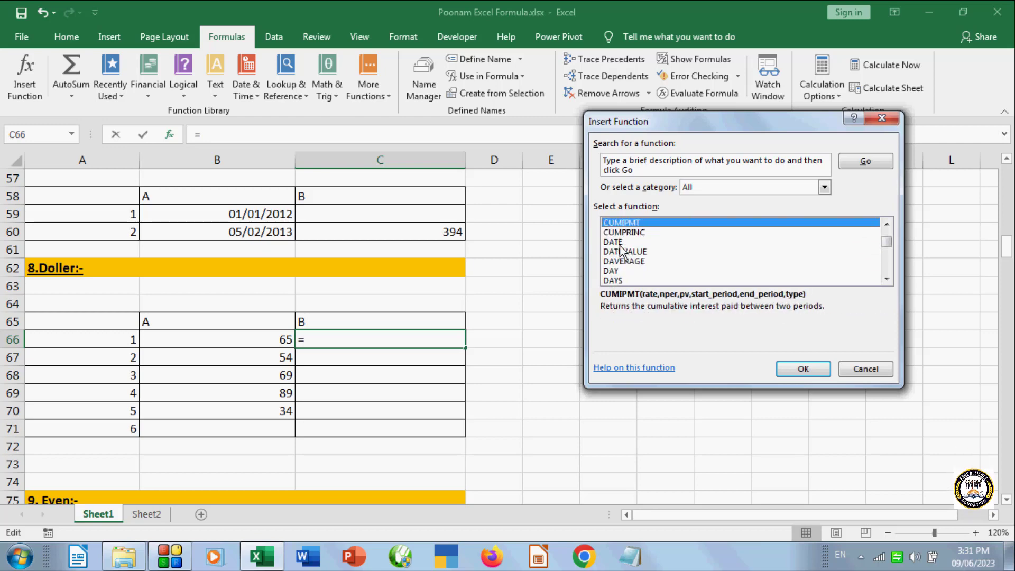
pyautogui.press('Up')
pyautogui.press('Down')
pyautogui.press('Down')
pyautogui.press('Down')
pyautogui.press('Down')
pyautogui.press('Down')
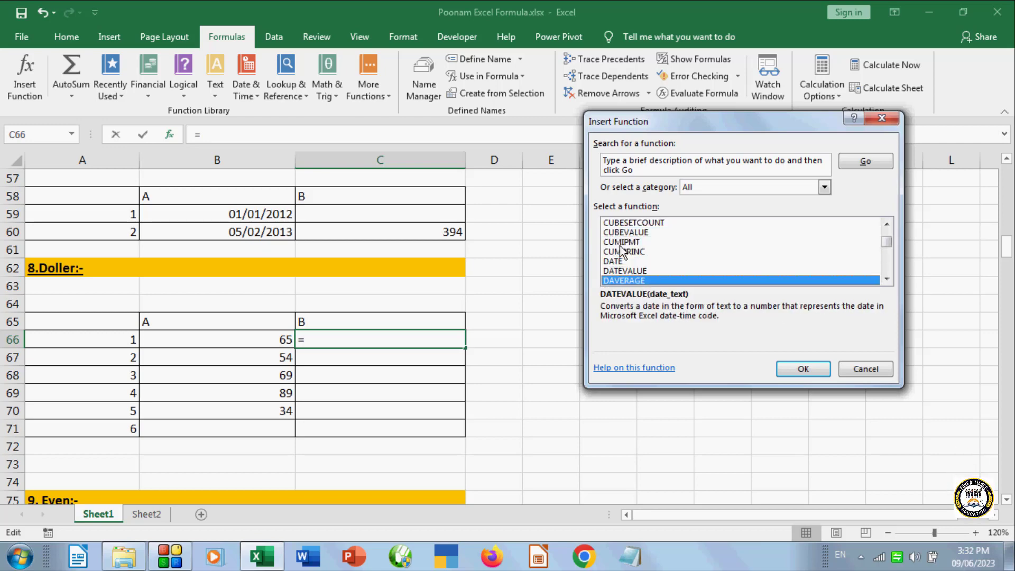
pyautogui.press('Down')
pyautogui.press('Down')
pyautogui.press('Down')
pyautogui.press('Down')
pyautogui.press('Down')
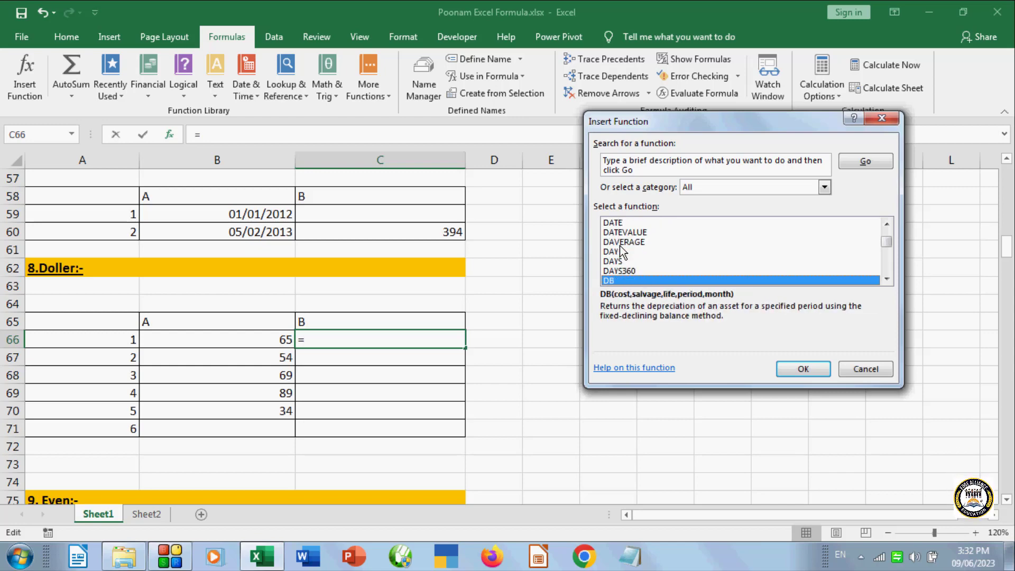
pyautogui.press('Down')
pyautogui.press('Down')
pyautogui.press('Down')
pyautogui.press('Down')
pyautogui.press('Down')
pyautogui.press('Down')
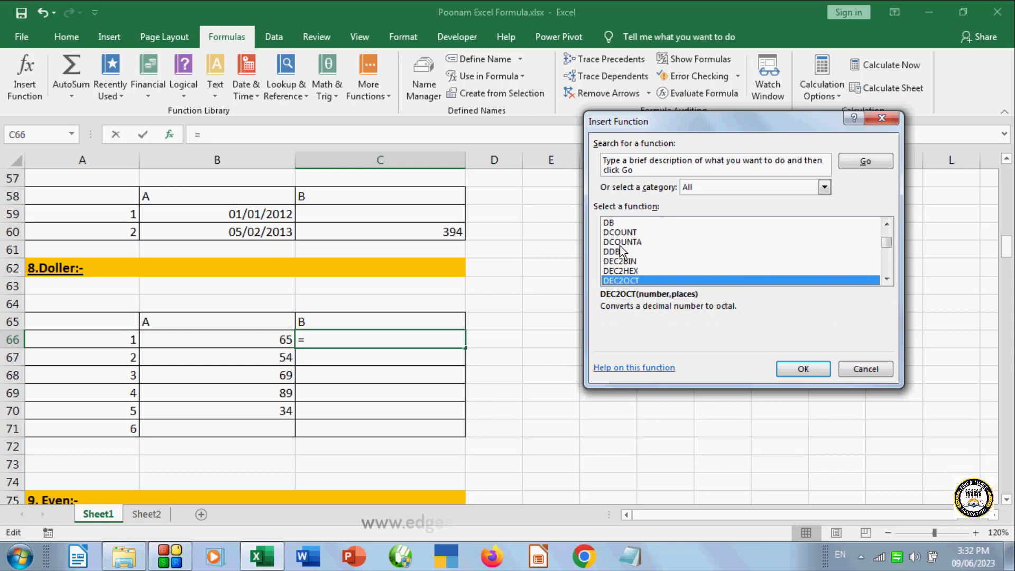
pyautogui.press('Down')
pyautogui.press('Down')
pyautogui.press('Down')
pyautogui.press('Down')
pyautogui.press('Down')
pyautogui.press('Down')
pyautogui.press('Down')
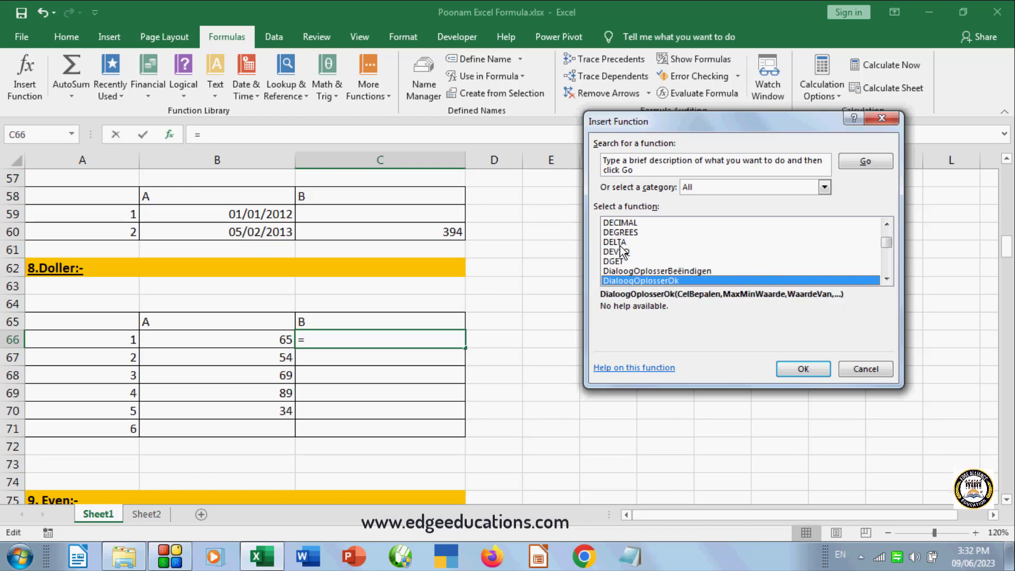
pyautogui.press('Down')
pyautogui.press('Down')
pyautogui.press('Down')
pyautogui.press('Down')
pyautogui.press('Down')
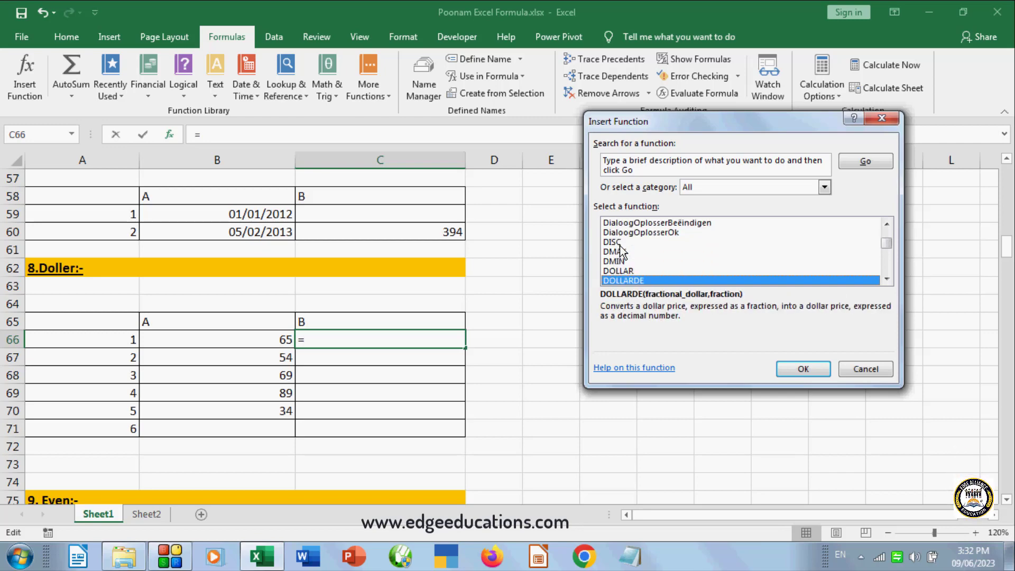
pyautogui.click(656, 270)
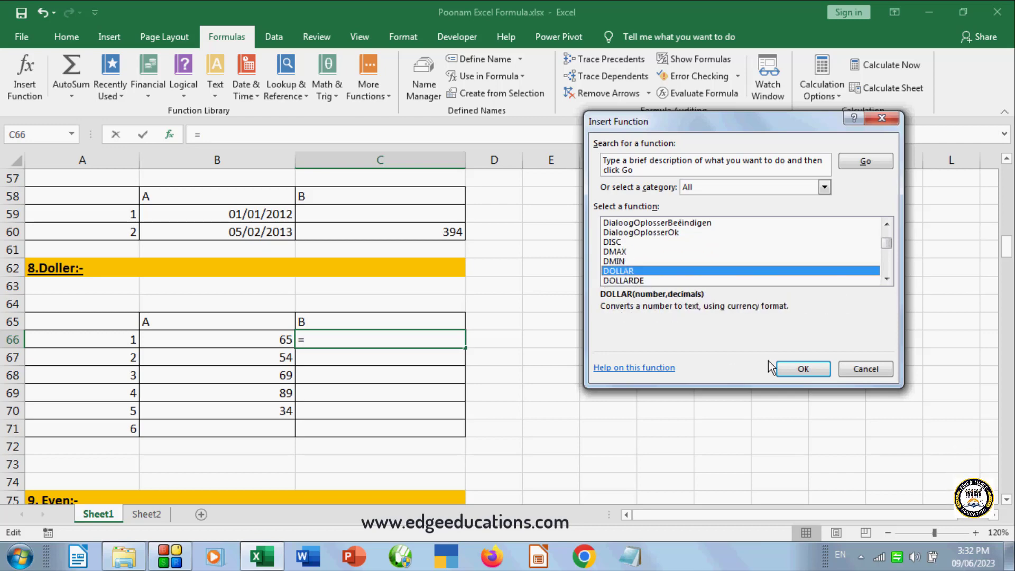
pyautogui.click(787, 367)
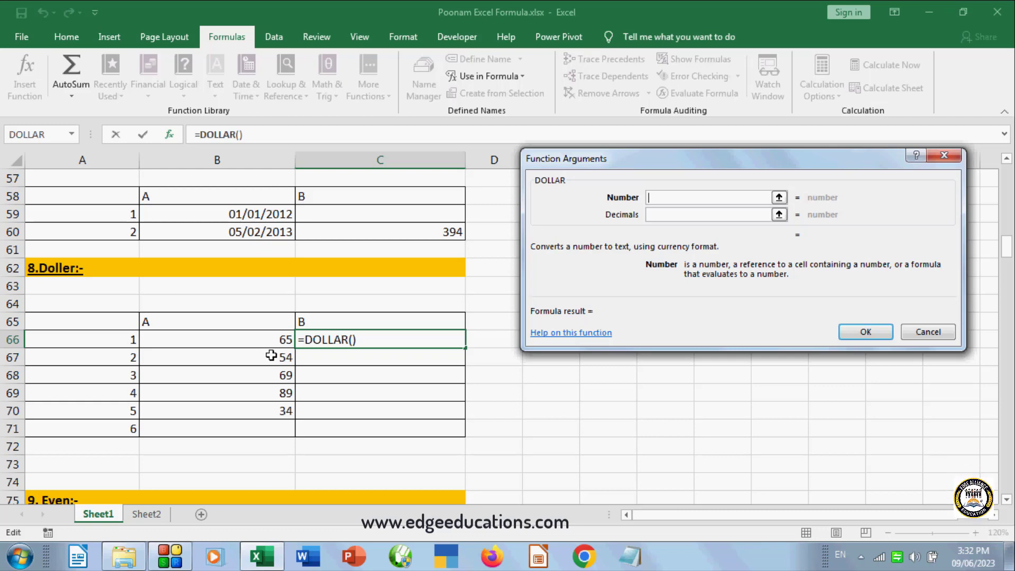
# - Enter =DOLLAR(B66) in C66 and fill it down to C70, showing $65.00 to $34.00
pyautogui.click(274, 339)
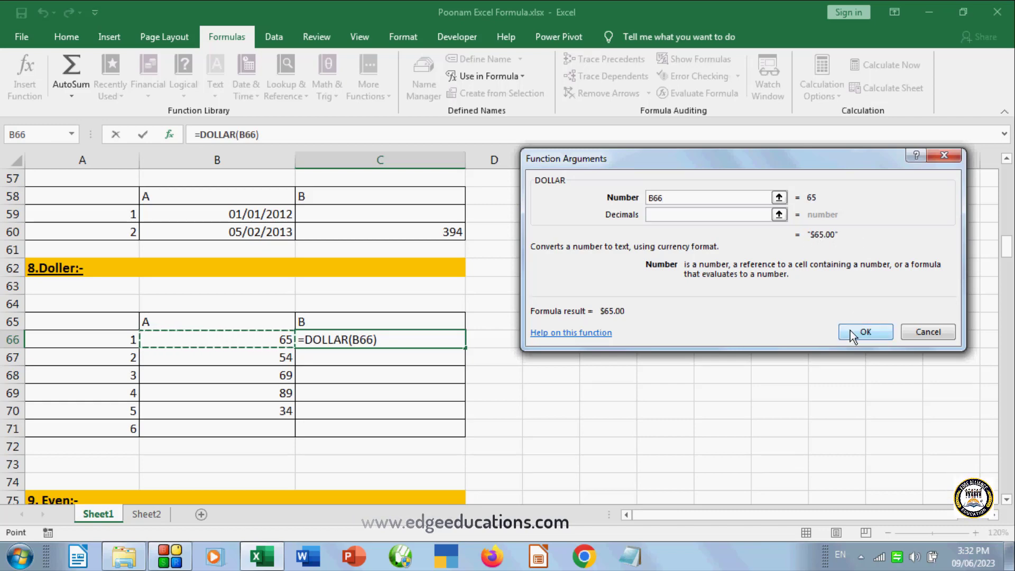
pyautogui.click(866, 332)
pyautogui.click(378, 373)
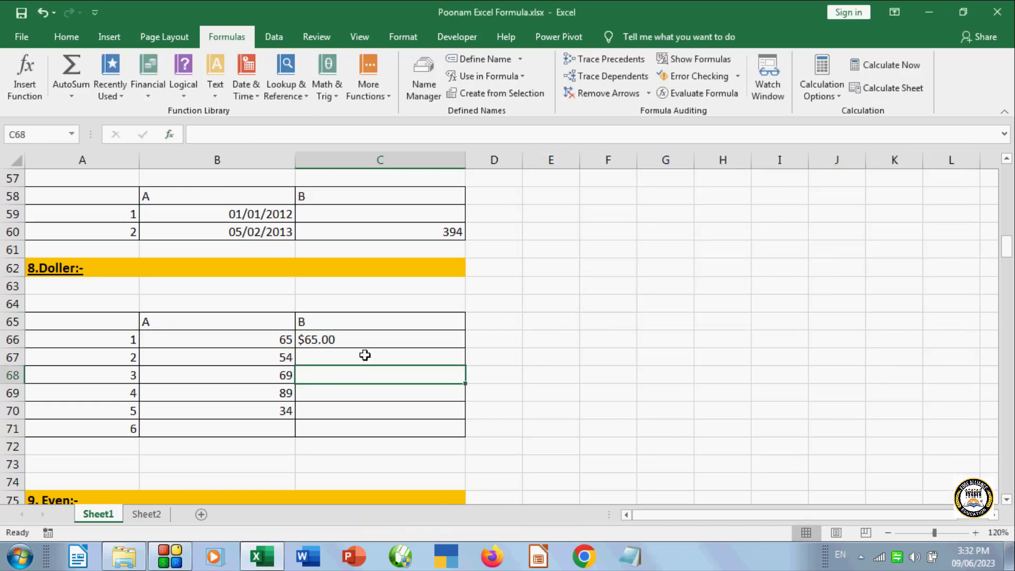
pyautogui.click(362, 341)
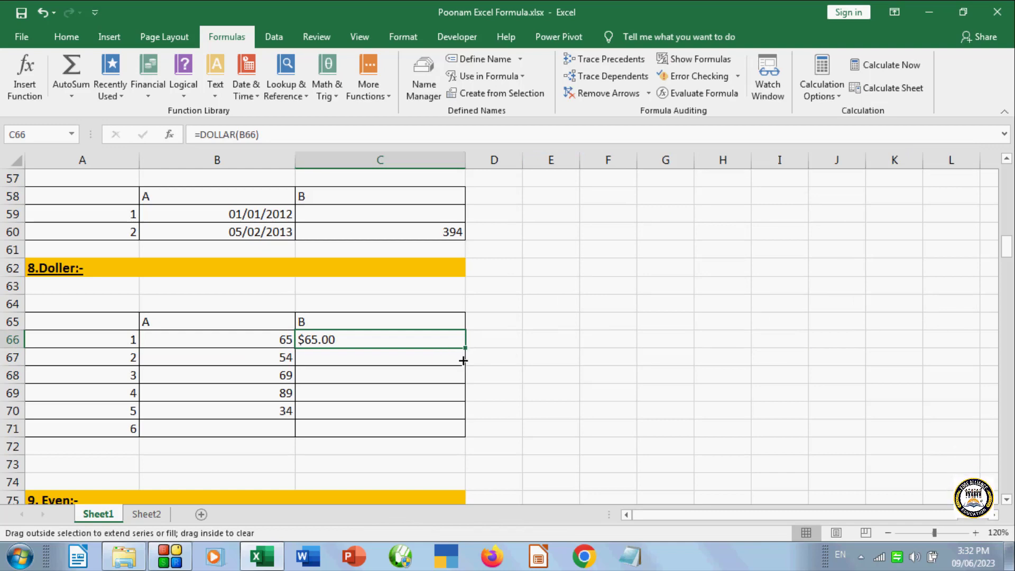
pyautogui.moveTo(463, 360); pyautogui.dragTo(451, 414)
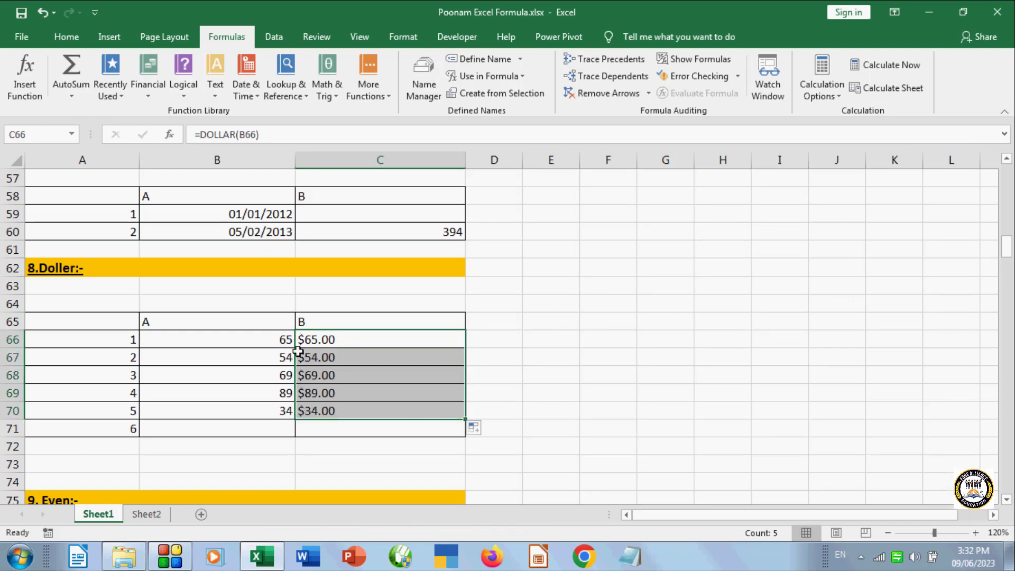
pyautogui.click(309, 369)
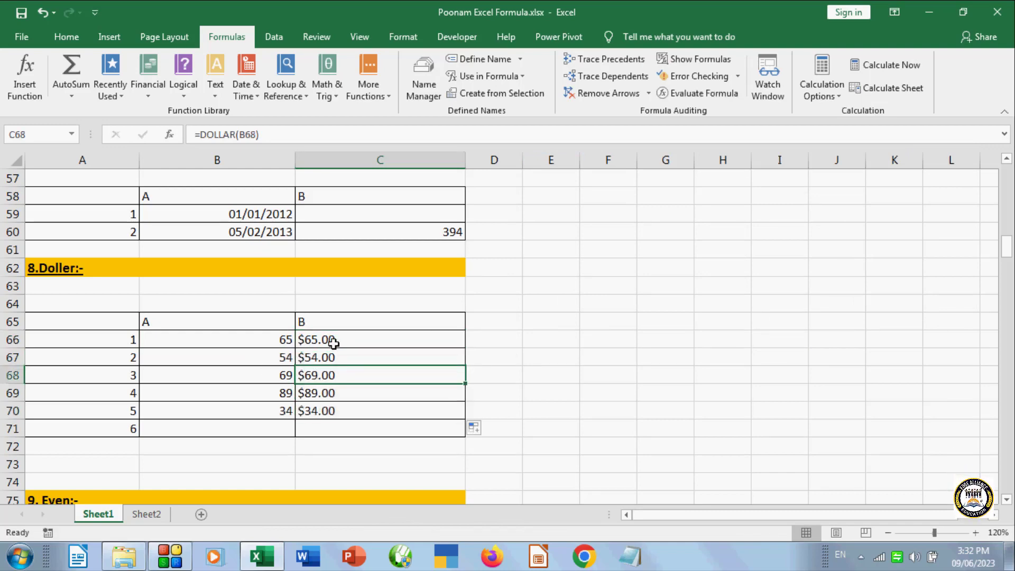
pyautogui.click(572, 383)
pyautogui.moveTo(1006, 262); pyautogui.dragTo(1007, 268)
# - Select C78 and choose EVEN from the E section of the function list
pyautogui.click(345, 374)
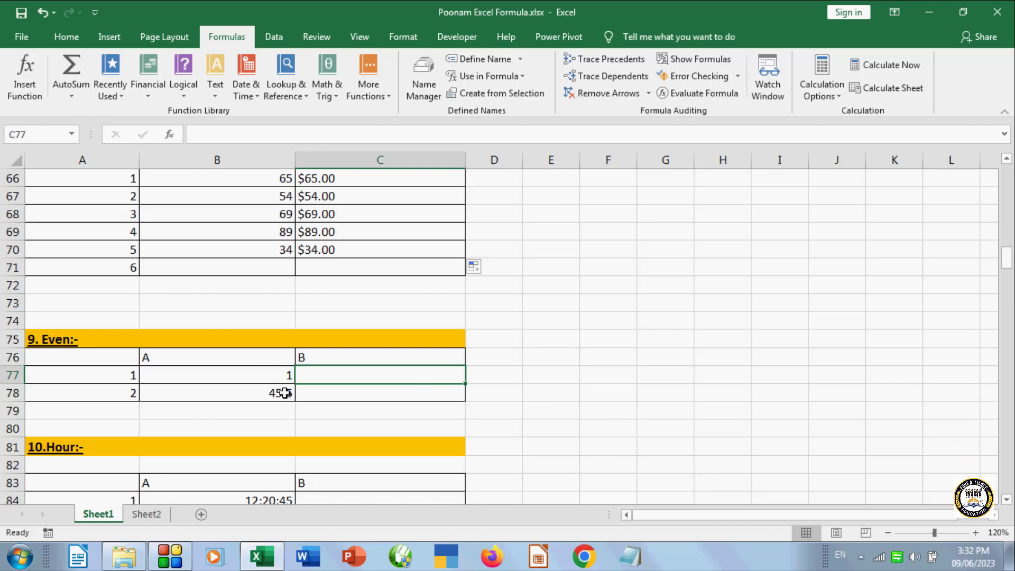
pyautogui.click(301, 395)
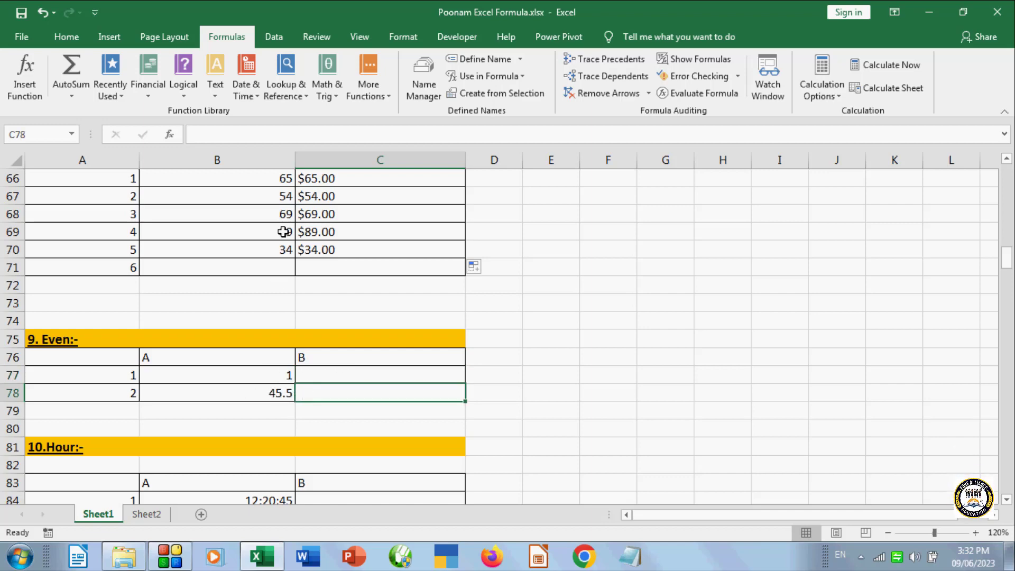
pyautogui.click(32, 78)
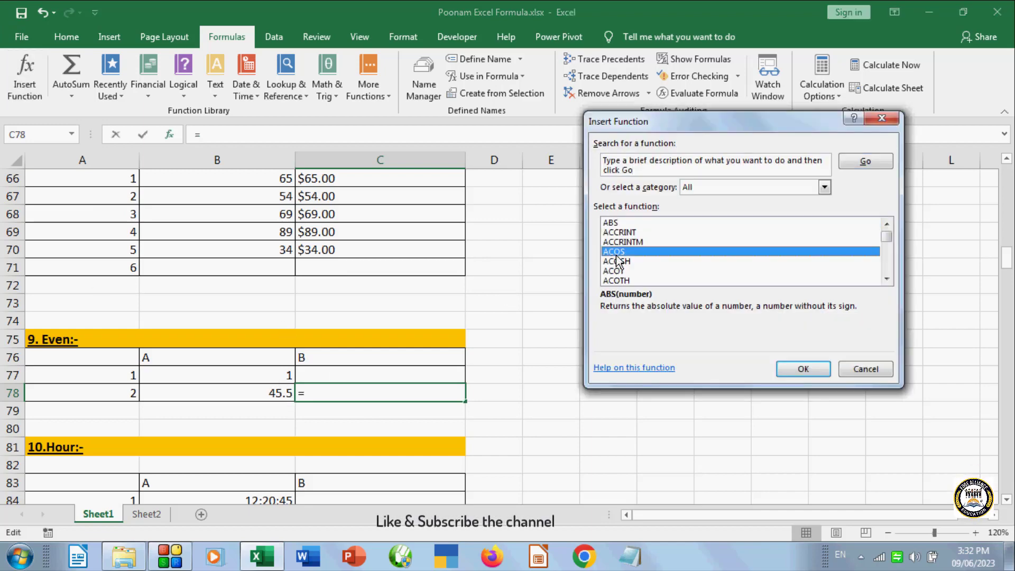
pyautogui.click(616, 252)
pyautogui.press('e')
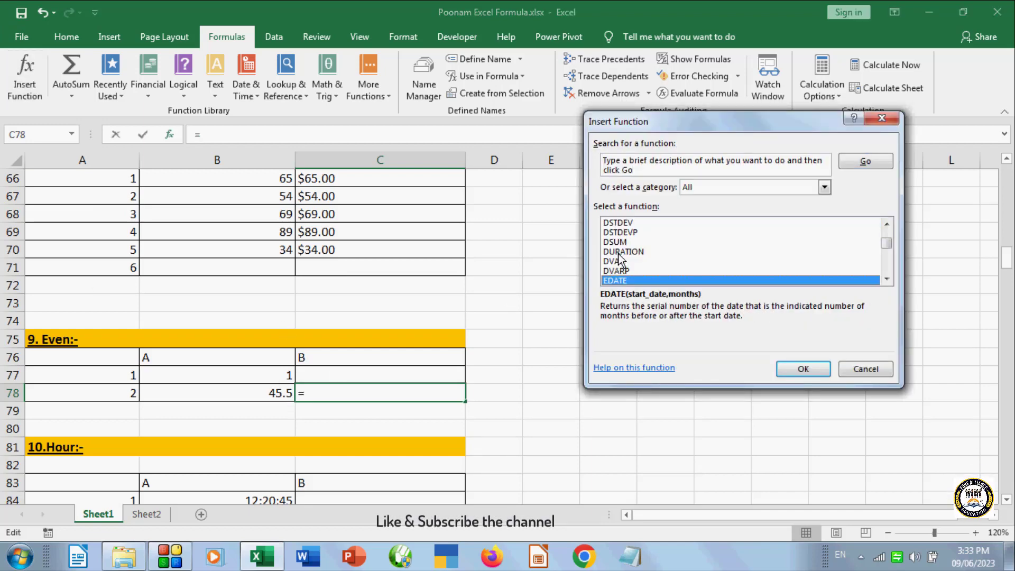
pyautogui.press('Down')
pyautogui.press('Down')
pyautogui.press('Down')
pyautogui.press('Down')
pyautogui.press('Down')
pyautogui.press('Down')
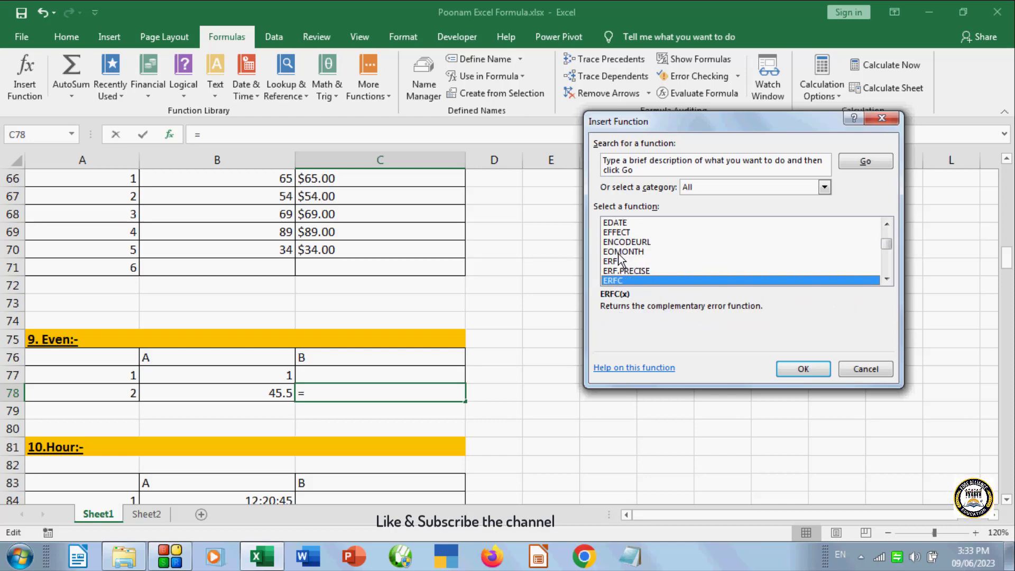
pyautogui.press('Down')
pyautogui.press('Down')
pyautogui.press('Down')
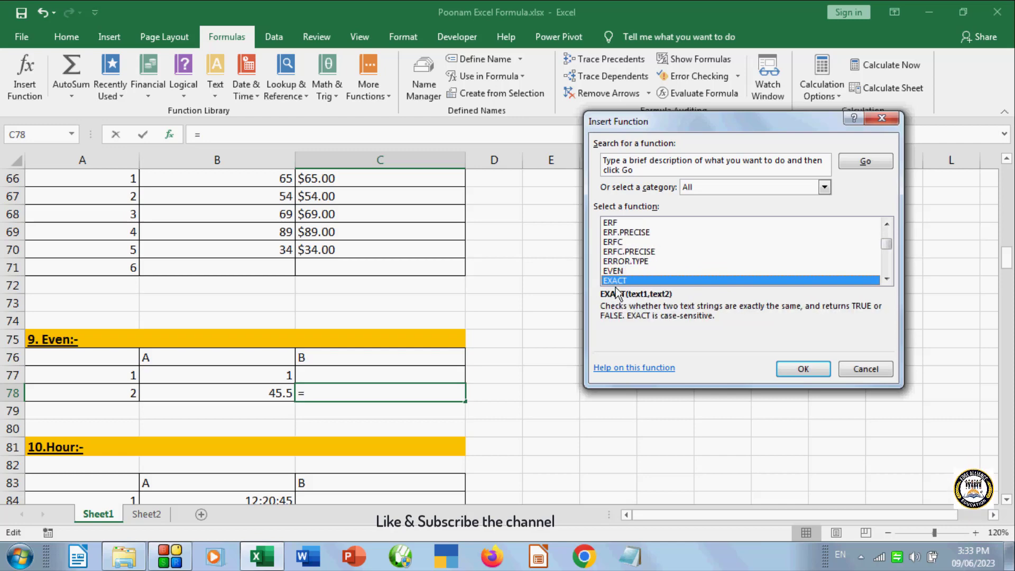
pyautogui.press('Up')
pyautogui.click(803, 368)
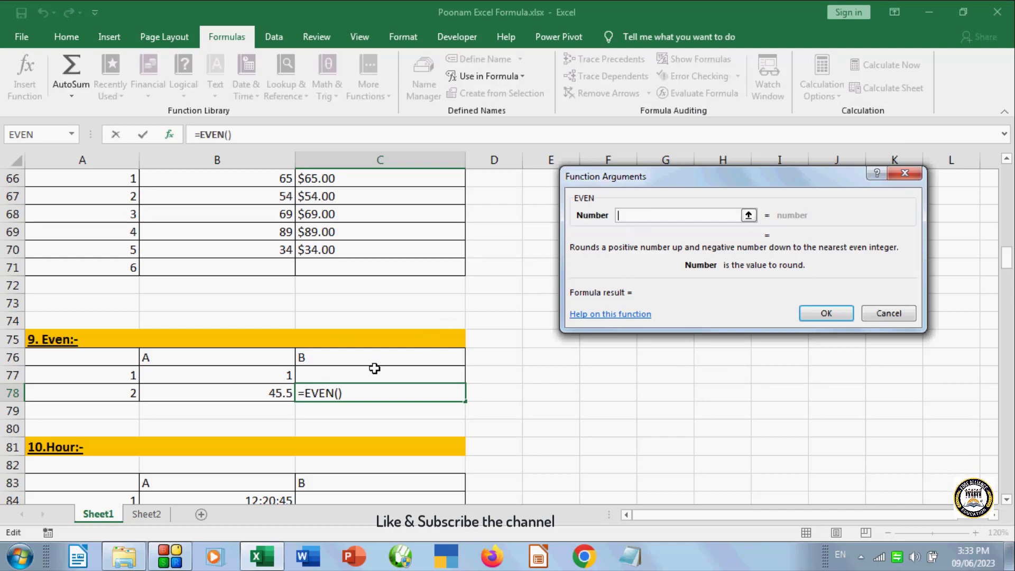
# - Set the EVEN number argument to B78 (45.5), giving 46 in C78
pyautogui.click(271, 396)
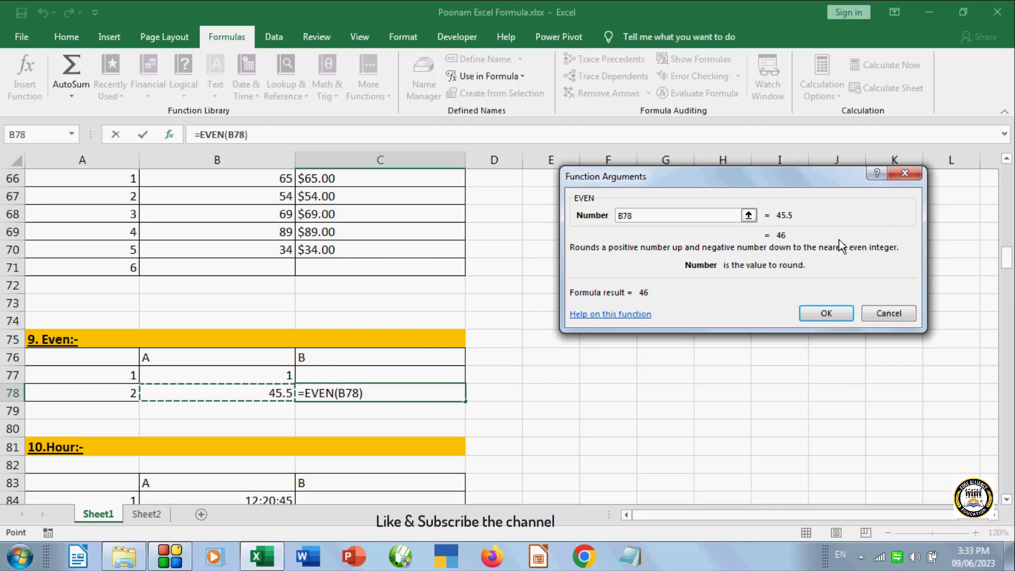
pyautogui.click(265, 374)
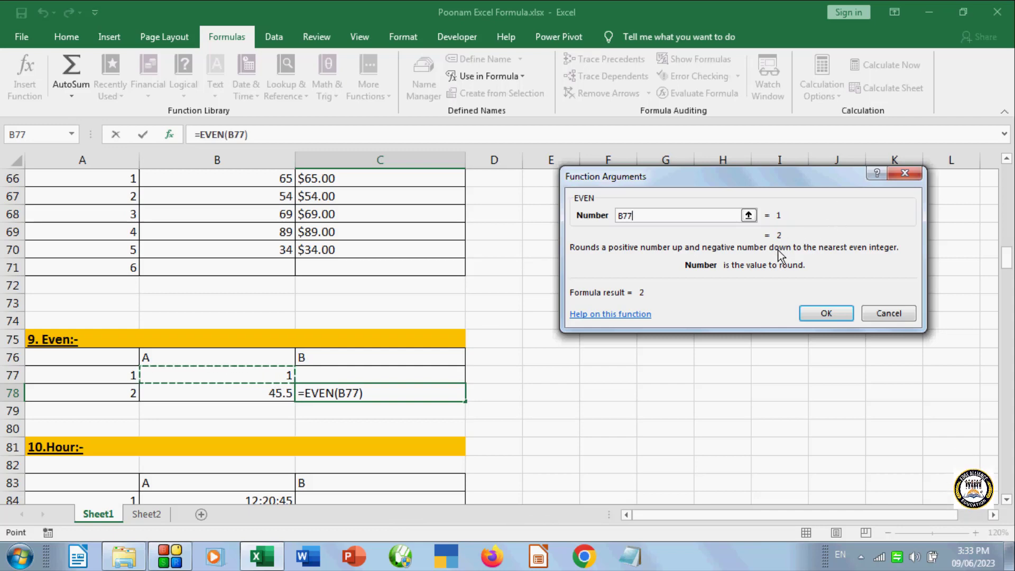
pyautogui.click(237, 398)
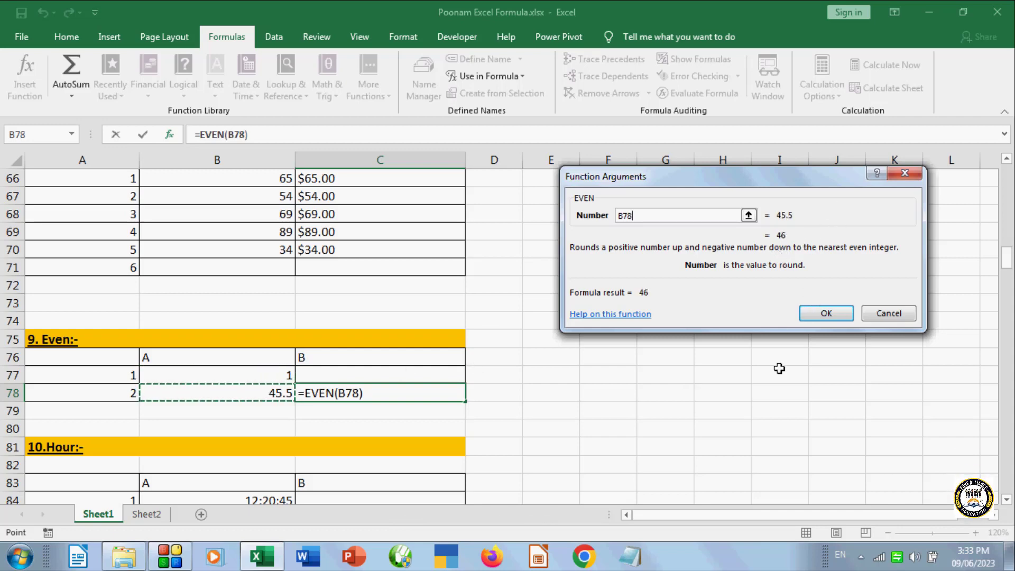
pyautogui.click(827, 313)
pyautogui.click(622, 407)
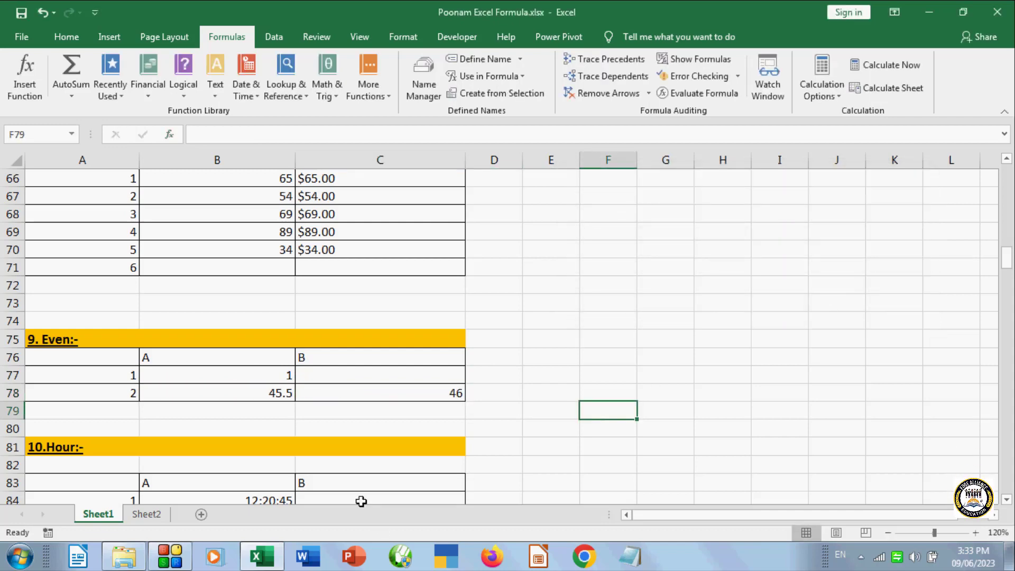
pyautogui.moveTo(1007, 257); pyautogui.dragTo(1006, 264)
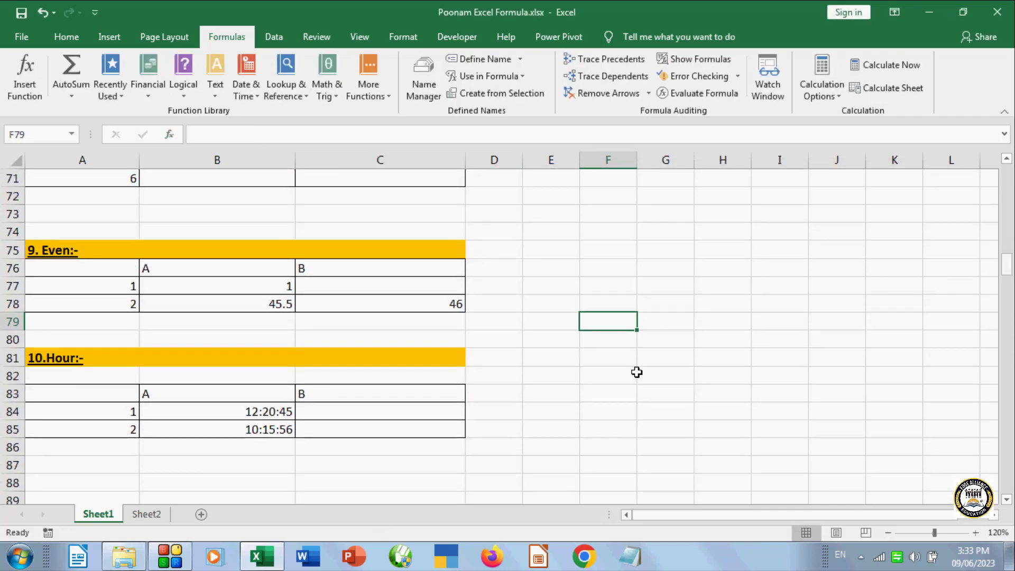
# - Select C84 and choose HOUR from the H section of the function list
pyautogui.click(324, 411)
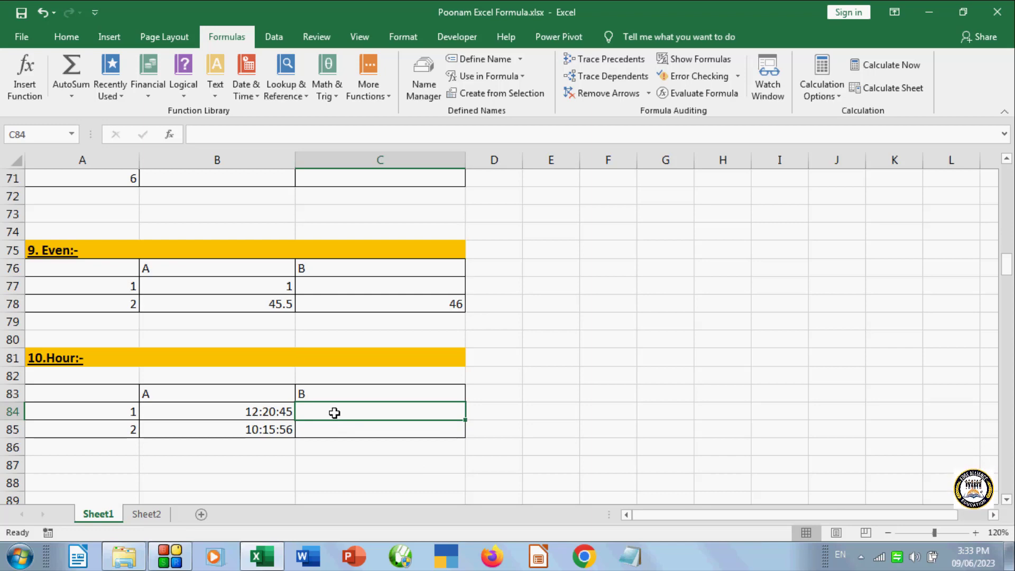
pyautogui.click(25, 74)
pyautogui.click(612, 243)
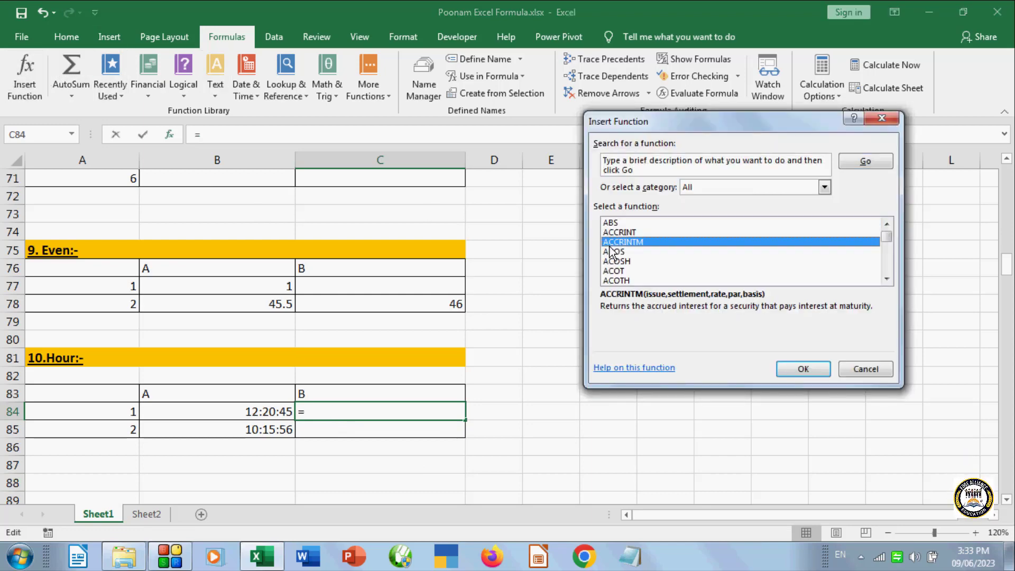
pyautogui.press('h')
pyautogui.press('Down')
pyautogui.press('Down')
pyautogui.press('Down')
pyautogui.press('Down')
pyautogui.press('Down')
pyautogui.press('Down')
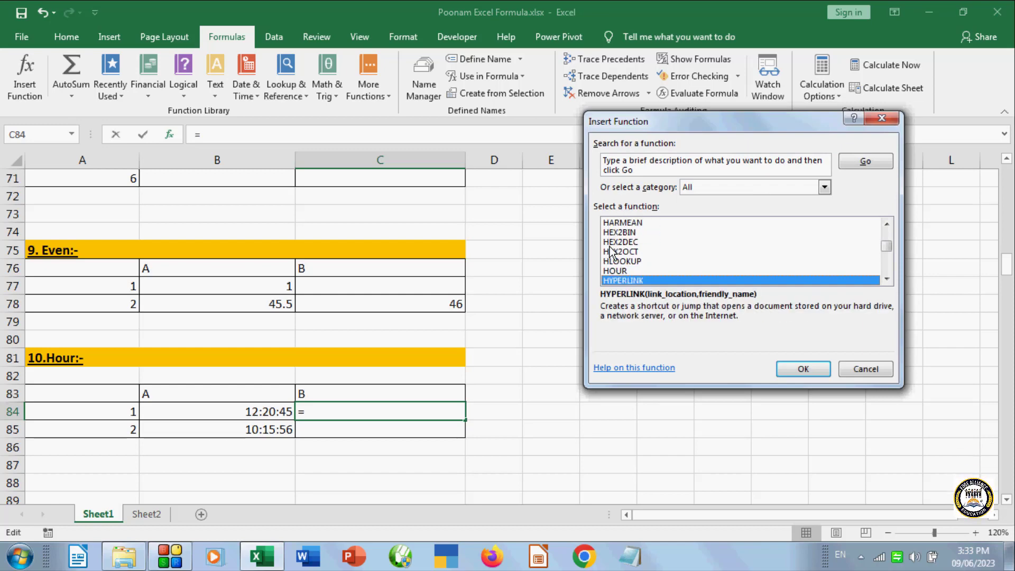
pyautogui.click(616, 271)
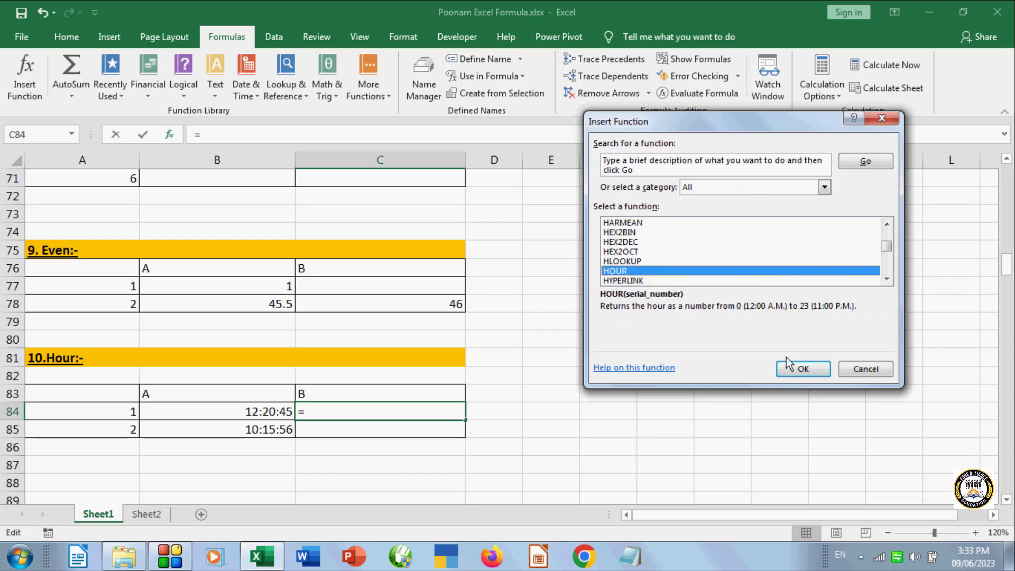
pyautogui.click(793, 368)
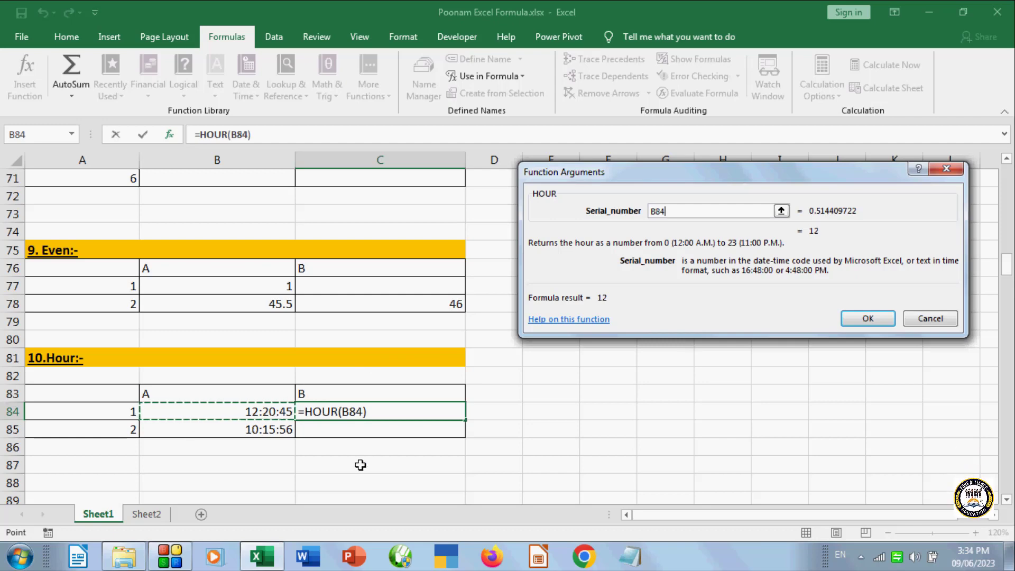
# - Confirm =HOUR(B84) giving 12, then fill it down to C85 giving 10
pyautogui.click(871, 318)
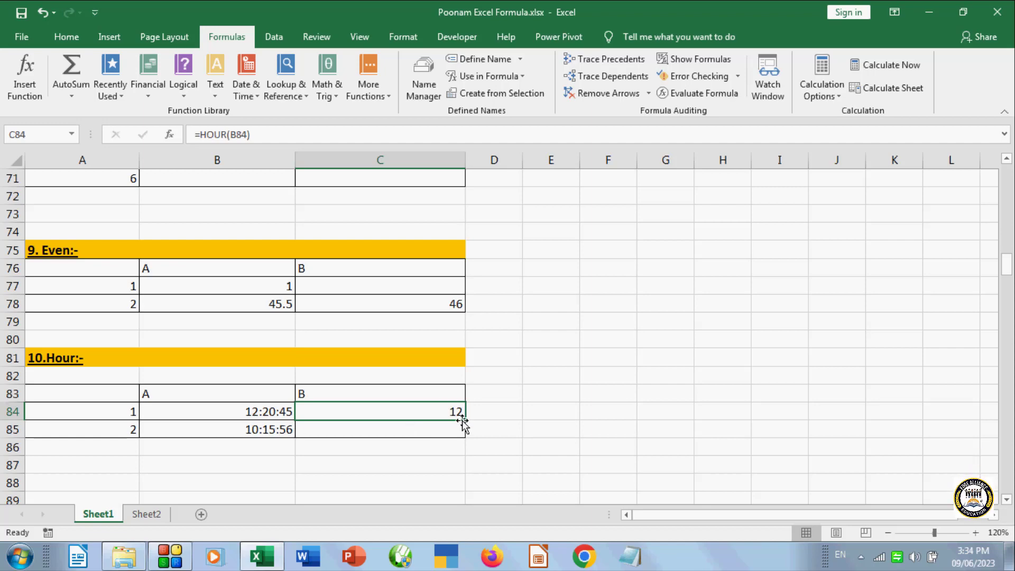
pyautogui.moveTo(471, 416); pyautogui.dragTo(465, 434)
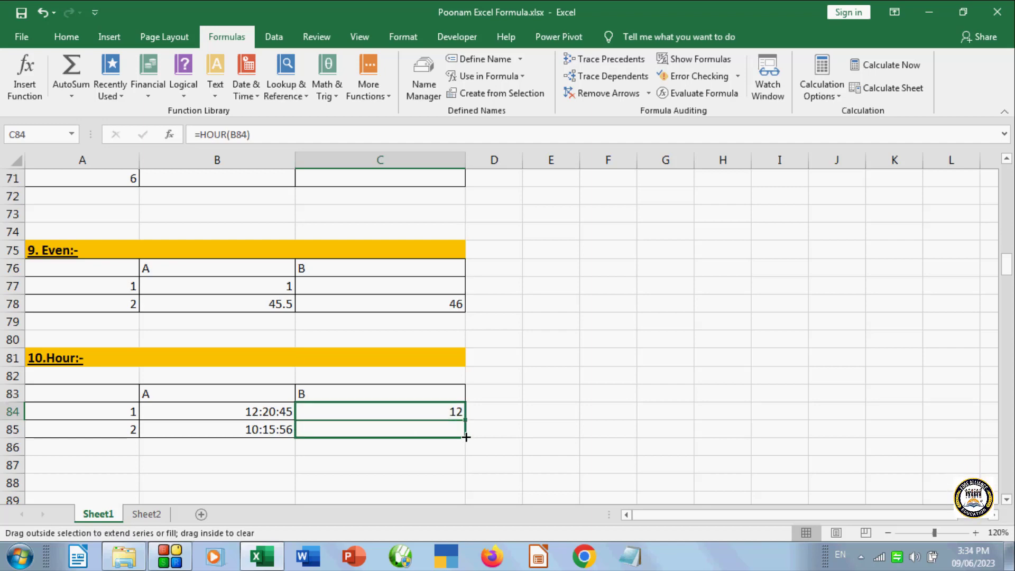
pyautogui.click(642, 401)
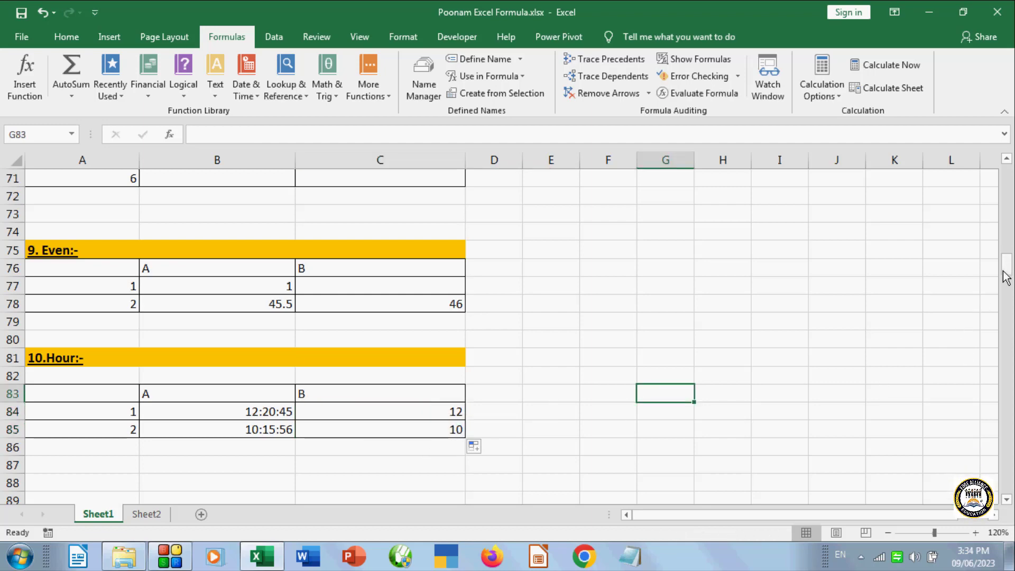
pyautogui.moveTo(1007, 277); pyautogui.dragTo(1007, 290)
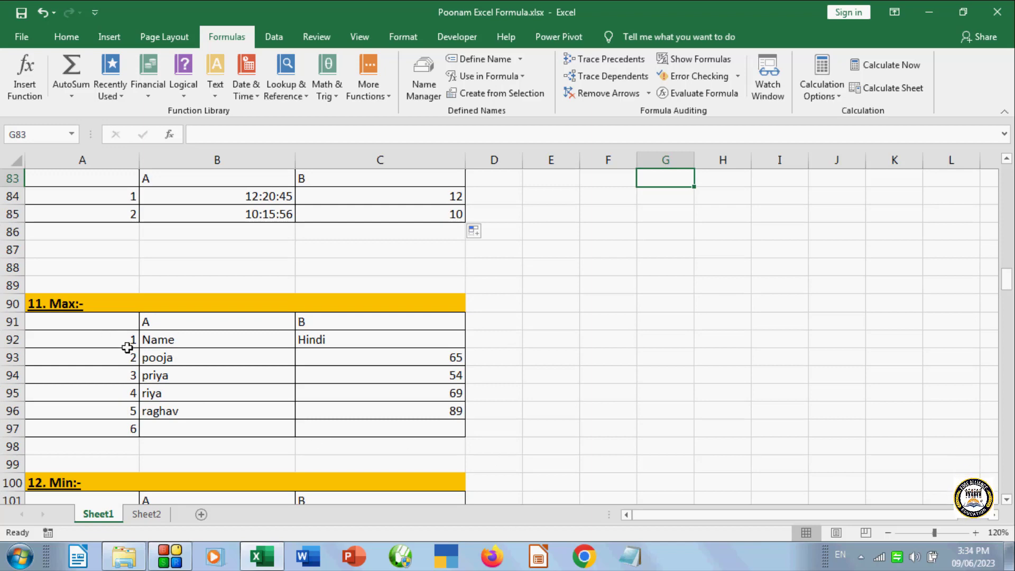
pyautogui.click(391, 432)
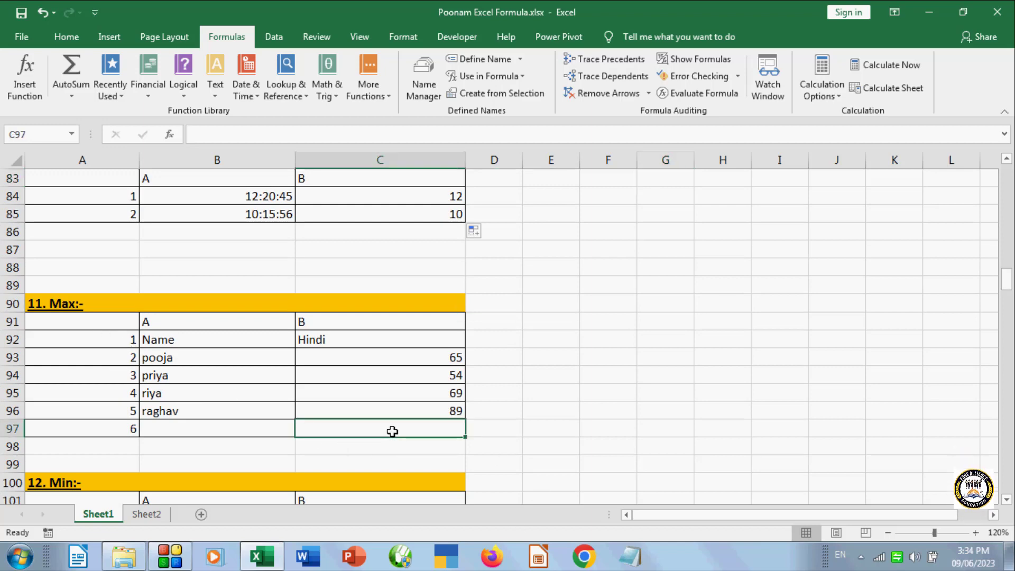
pyautogui.write('=')
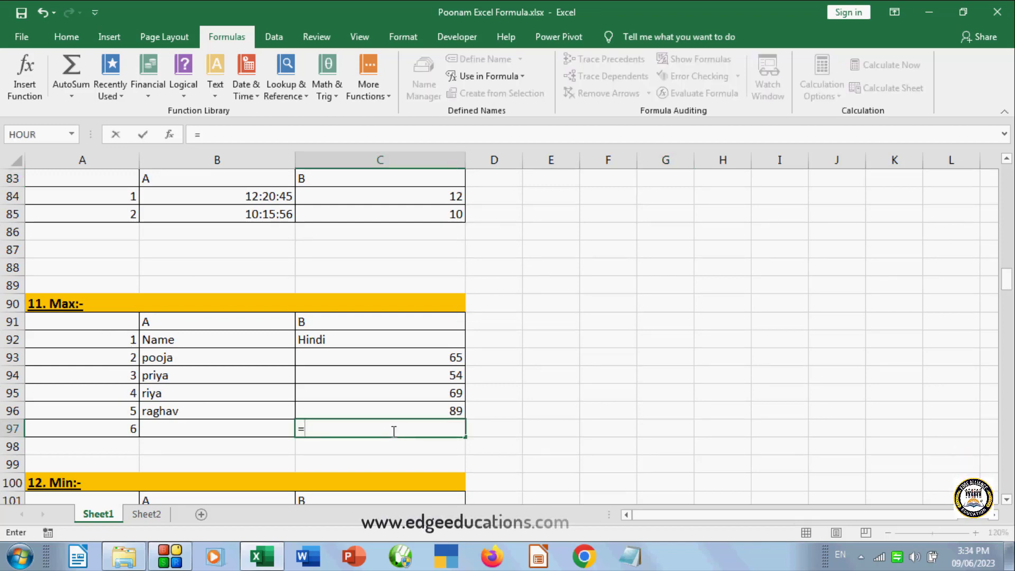
pyautogui.write('max')
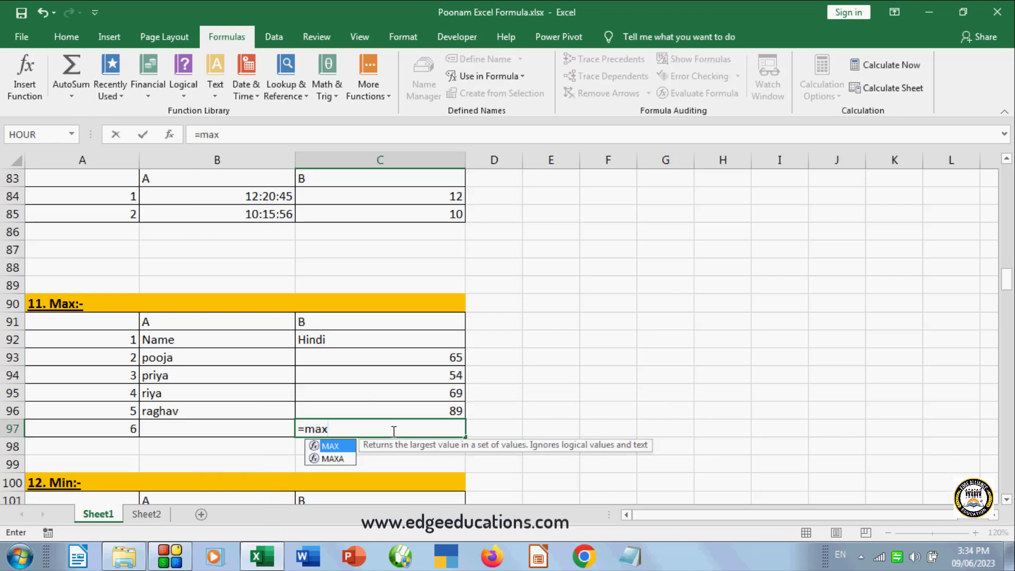
pyautogui.write('(')
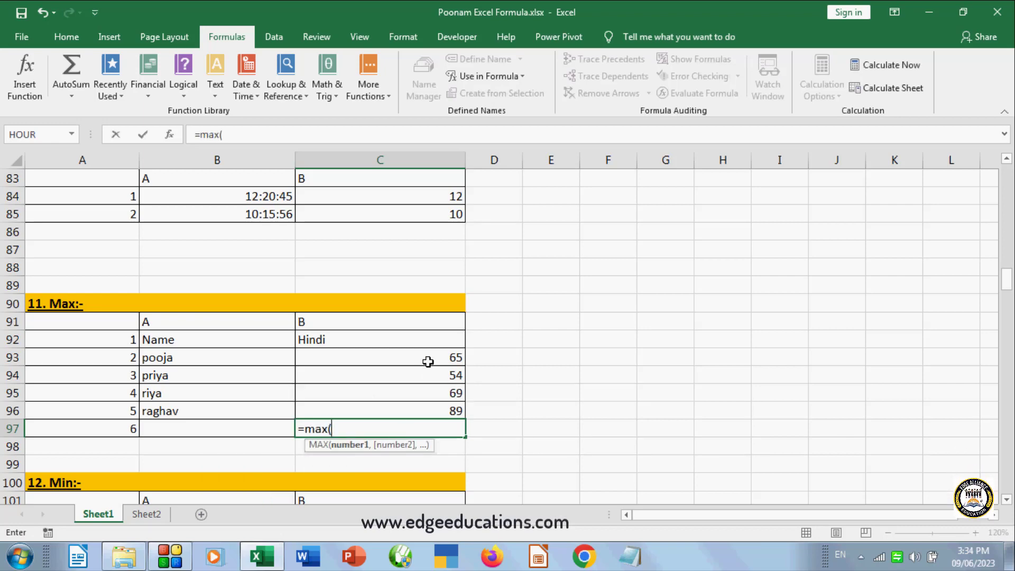
pyautogui.moveTo(428, 361); pyautogui.dragTo(433, 404)
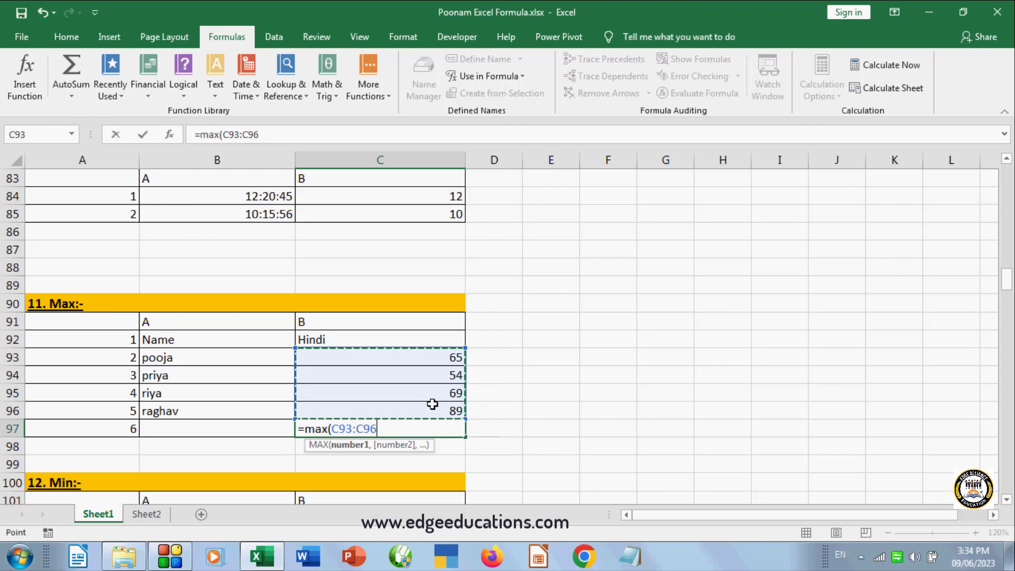
pyautogui.write(')')
pyautogui.press('Return')
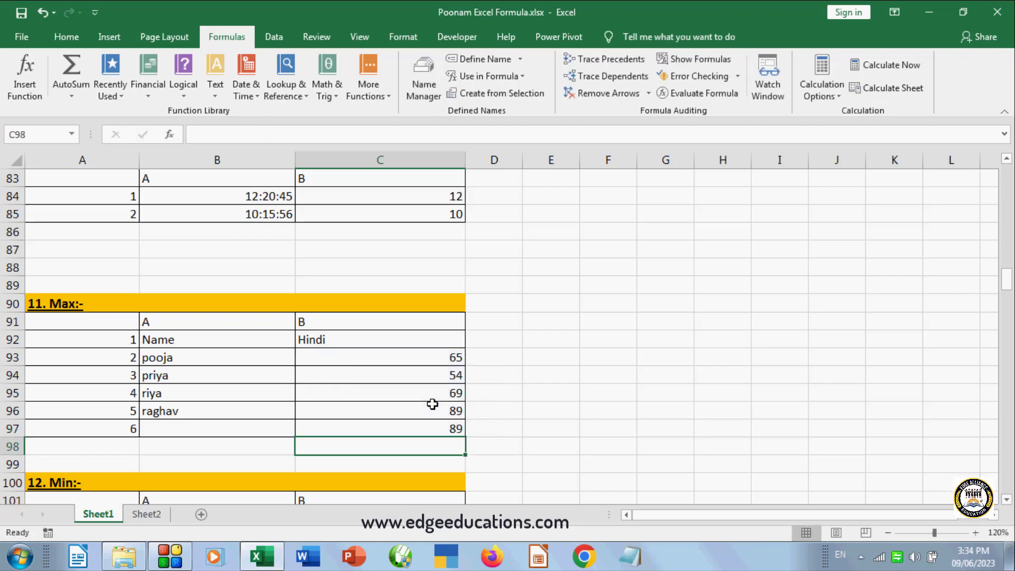
pyautogui.click(448, 429)
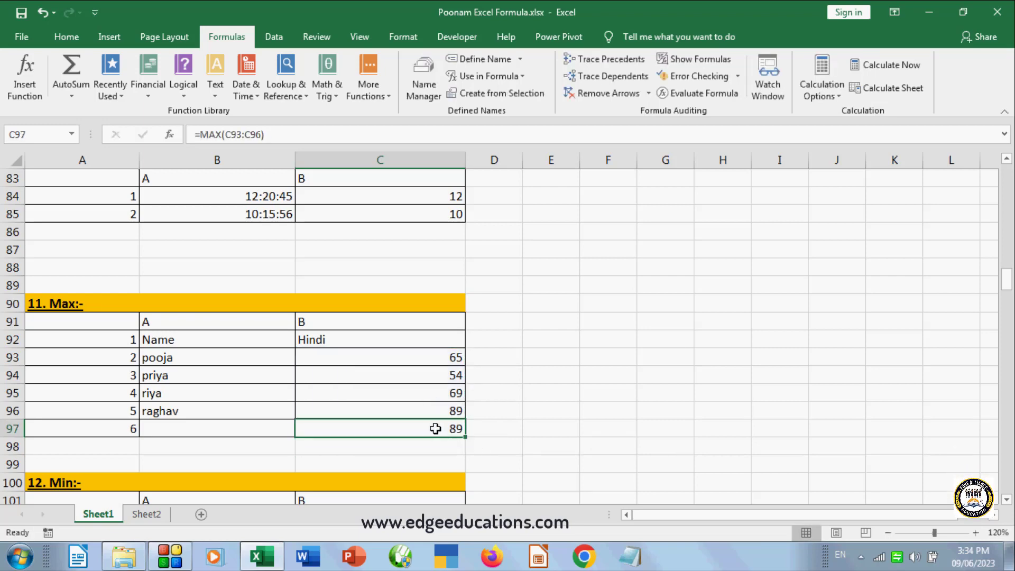
pyautogui.click(570, 405)
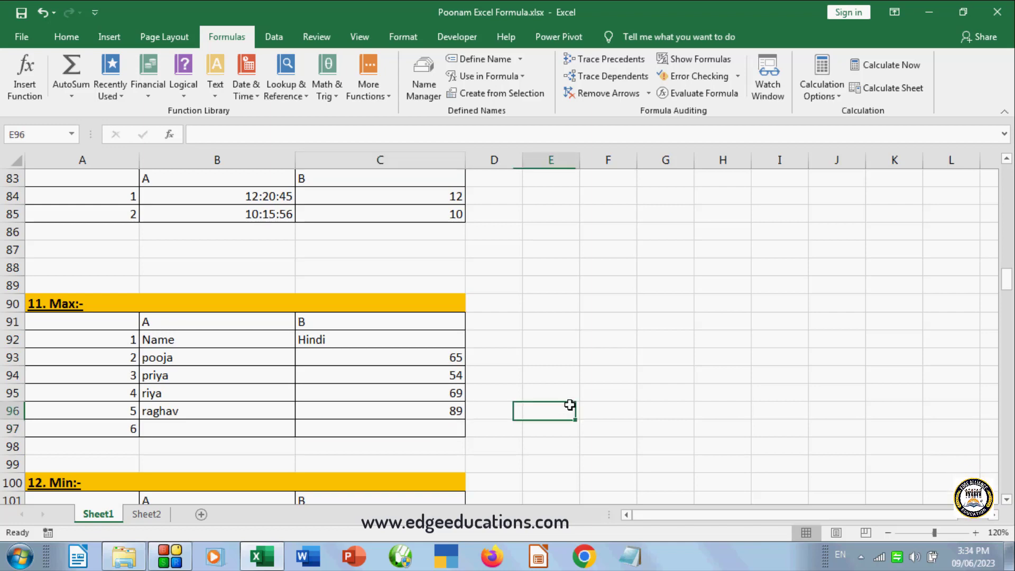
pyautogui.click(417, 432)
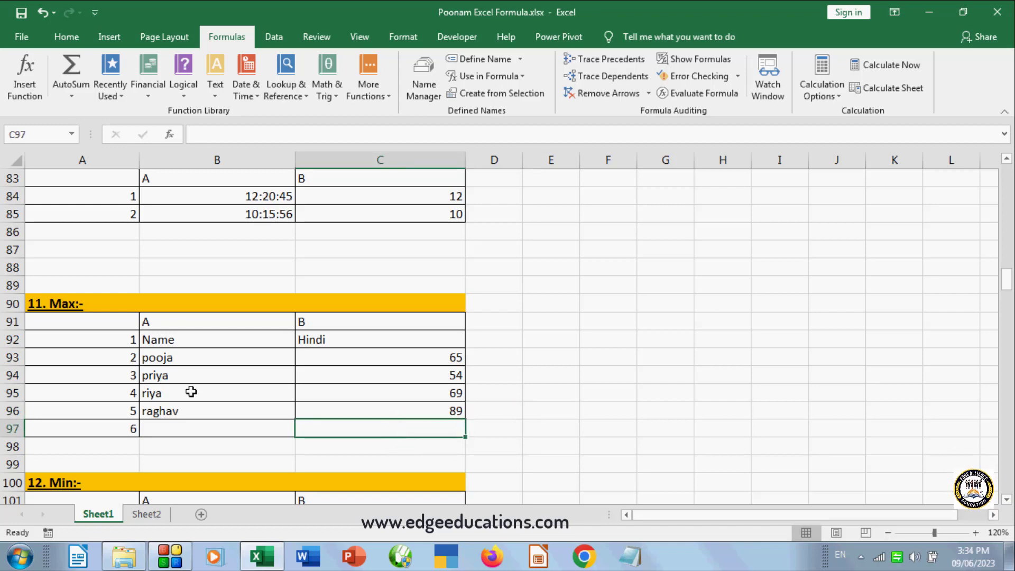
pyautogui.write('=')
pyautogui.click(40, 90)
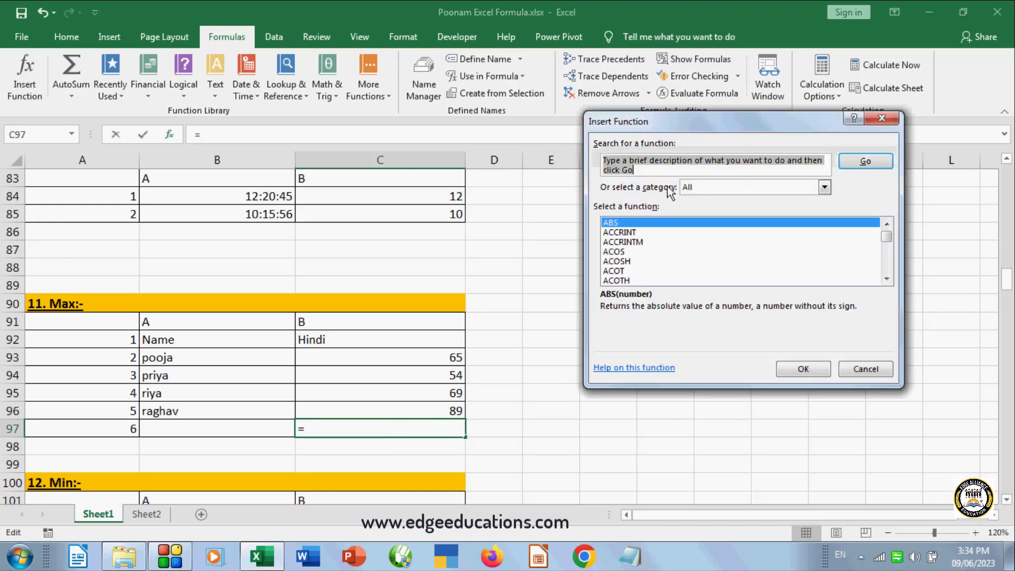
pyautogui.press('Escape')
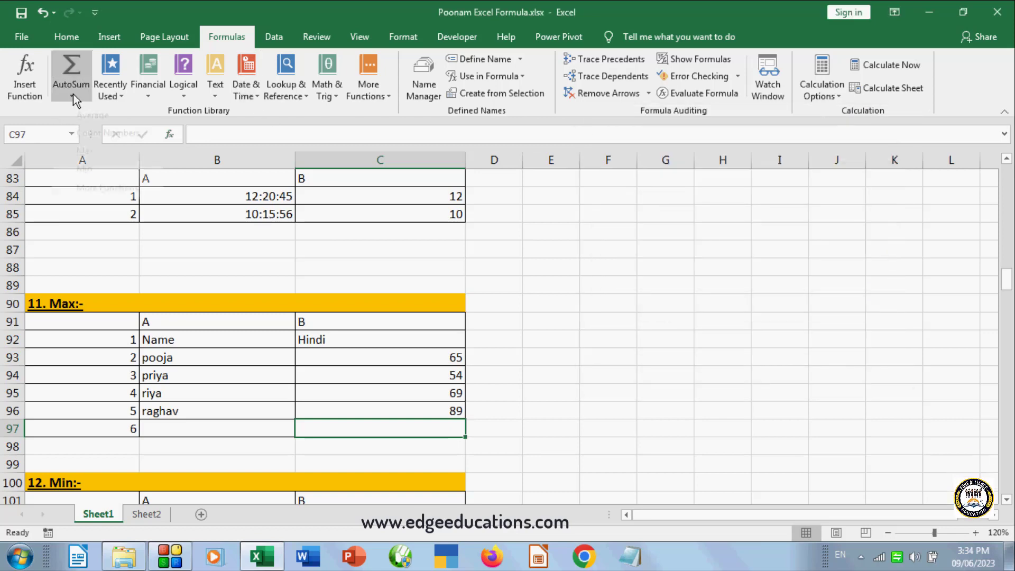
pyautogui.click(73, 94)
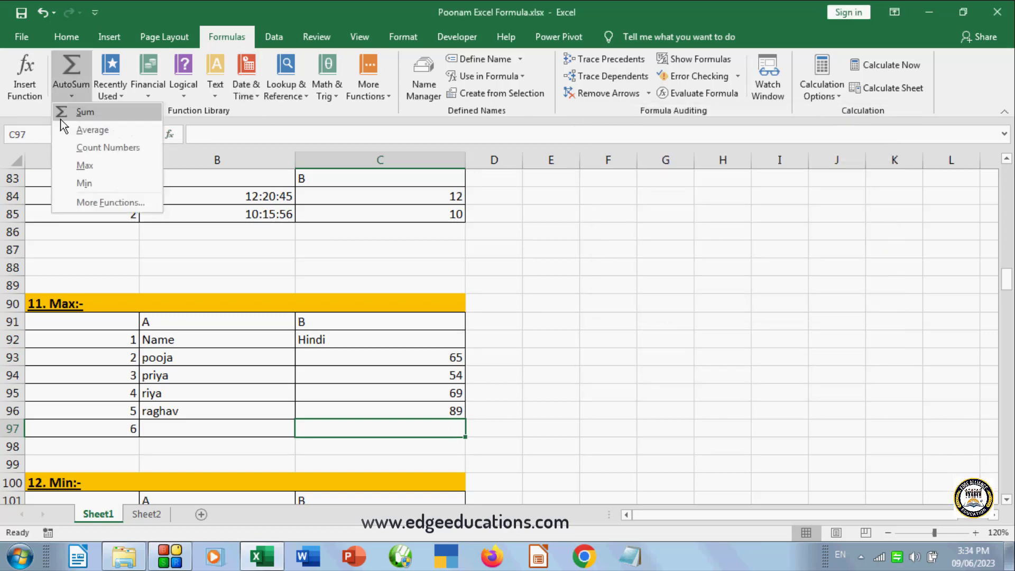
pyautogui.click(85, 165)
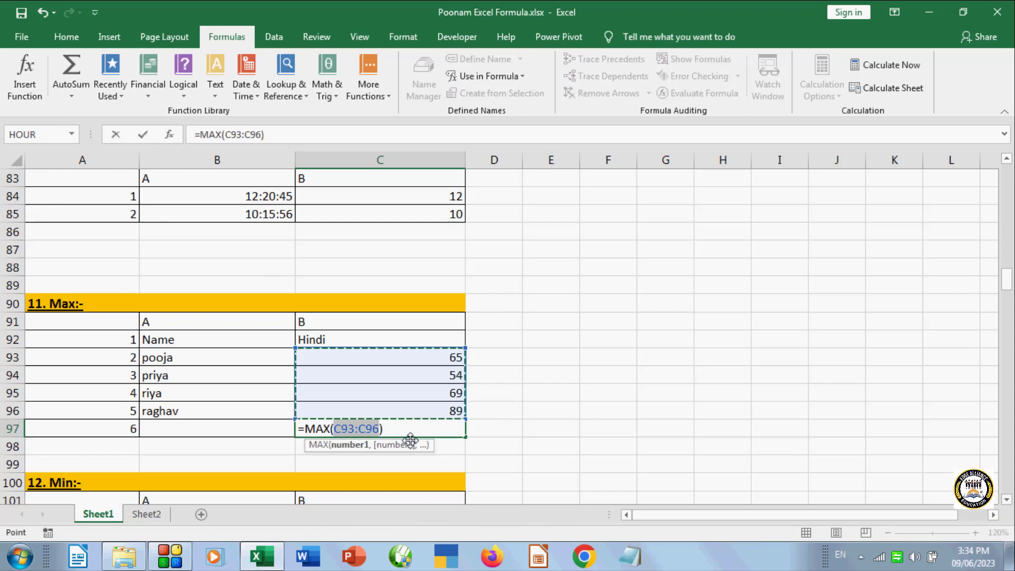
pyautogui.press('Return')
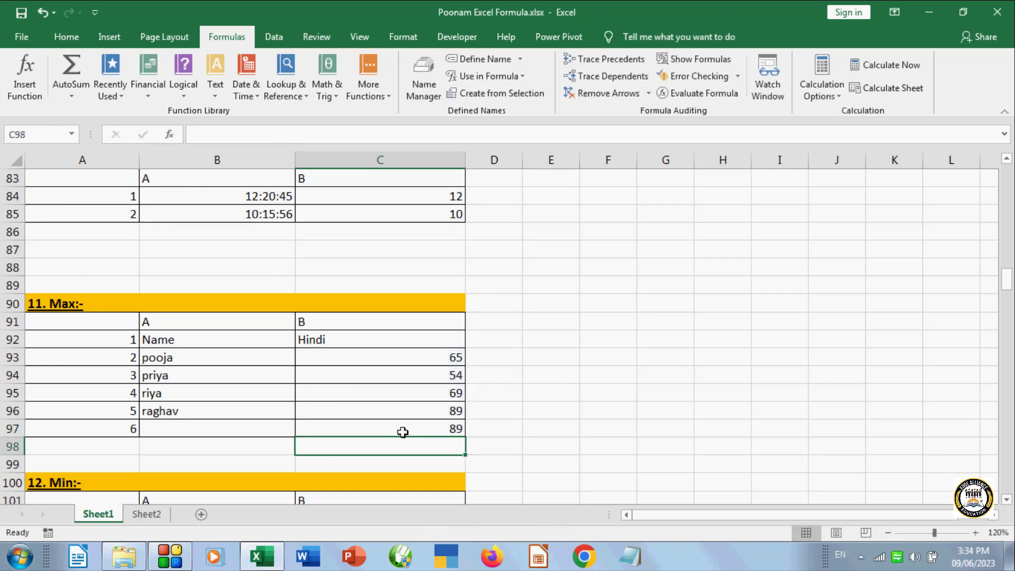
pyautogui.click(402, 431)
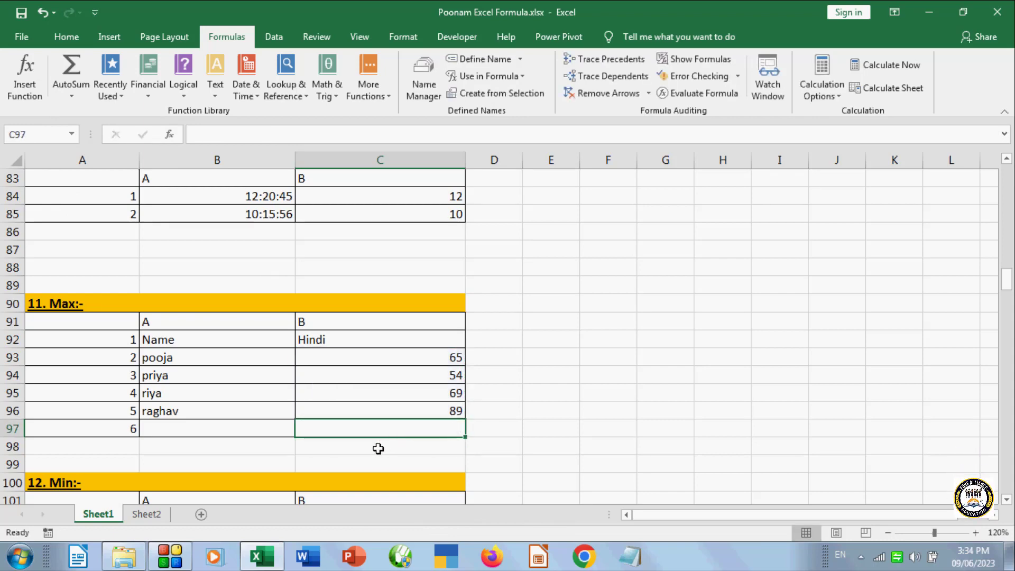
# - Enter =MAX(C93:C96) in C97 through Insert Function, returning 89
pyautogui.click(27, 89)
pyautogui.click(624, 251)
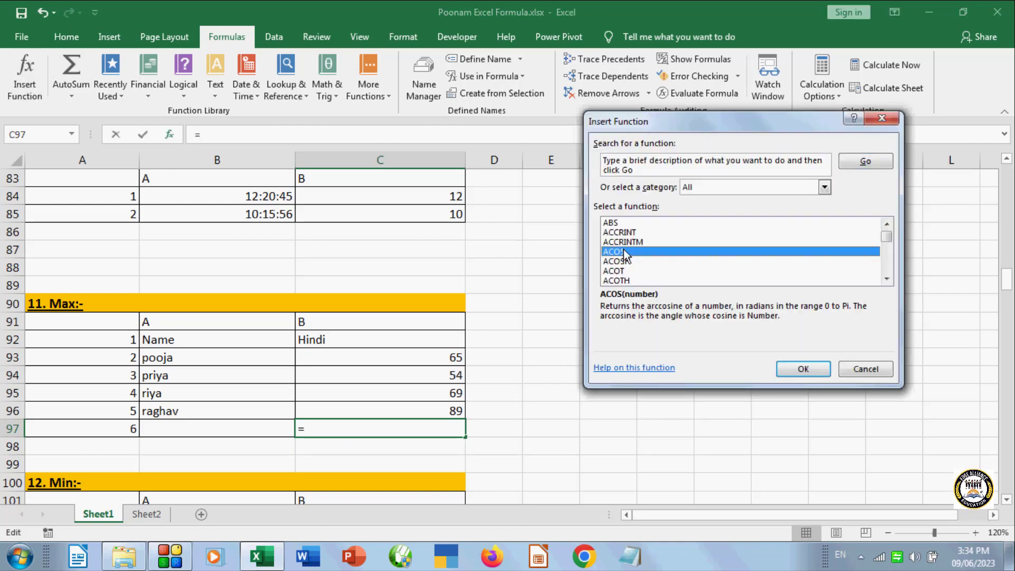
pyautogui.press('m')
pyautogui.press('m')
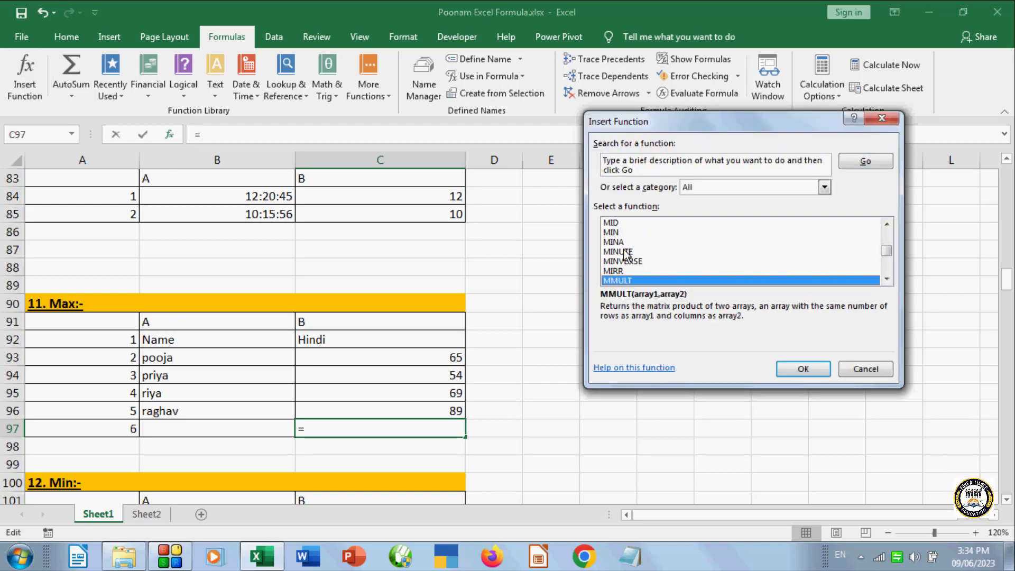
pyautogui.moveTo(887, 258); pyautogui.dragTo(887, 258)
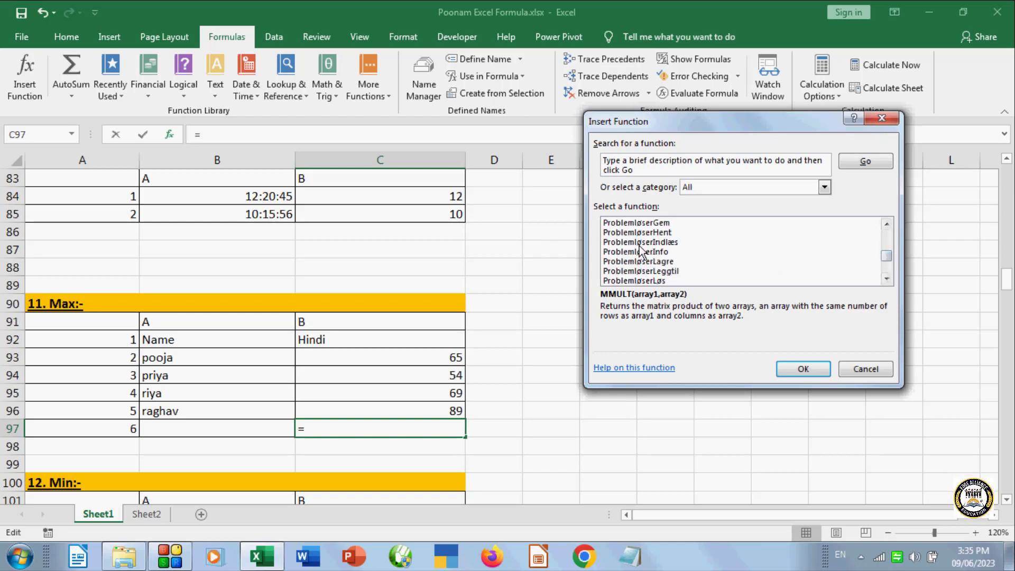
pyautogui.click(638, 245)
pyautogui.write('ma')
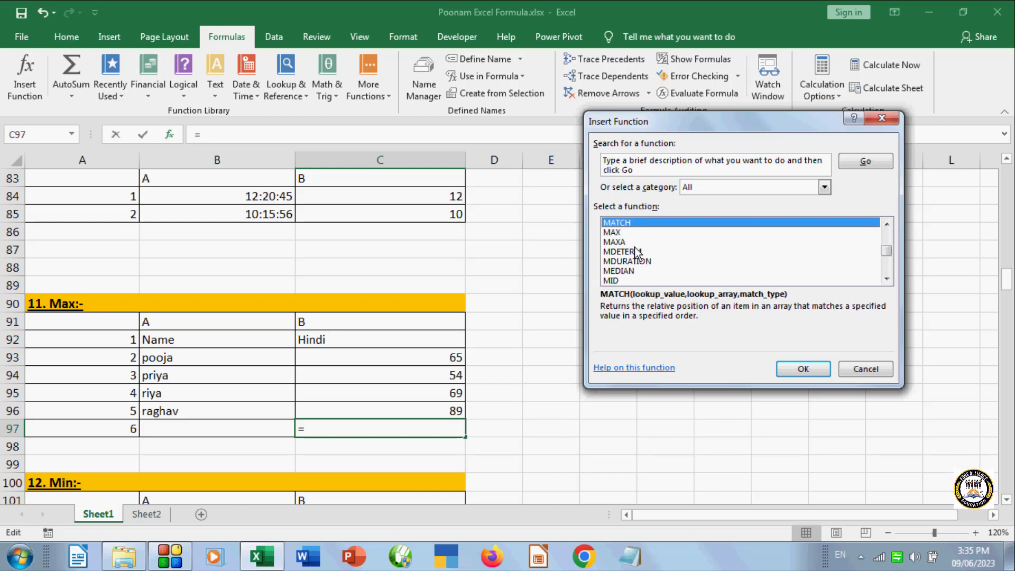
pyautogui.write('x')
pyautogui.press('Return')
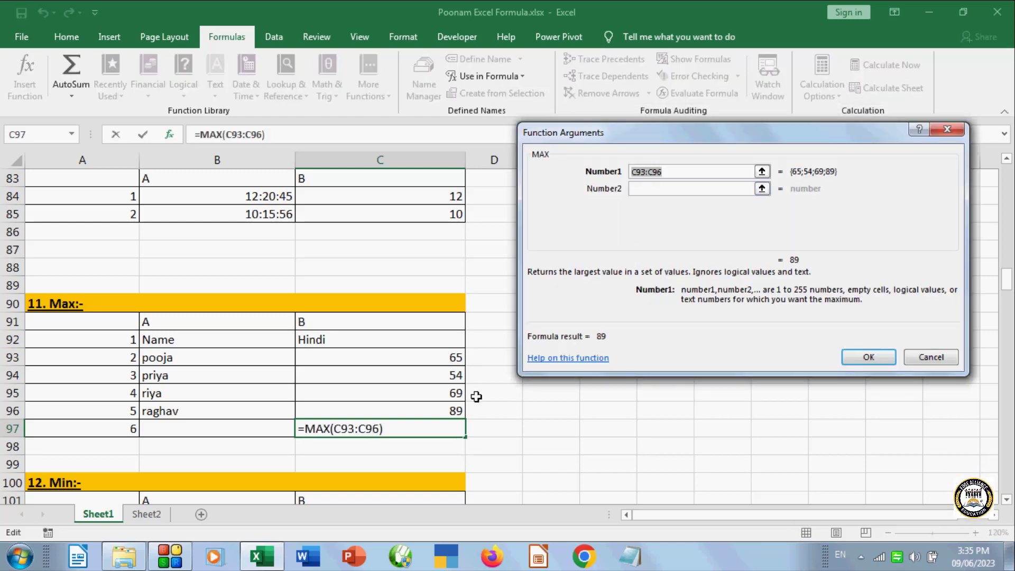
pyautogui.moveTo(422, 359); pyautogui.dragTo(431, 405)
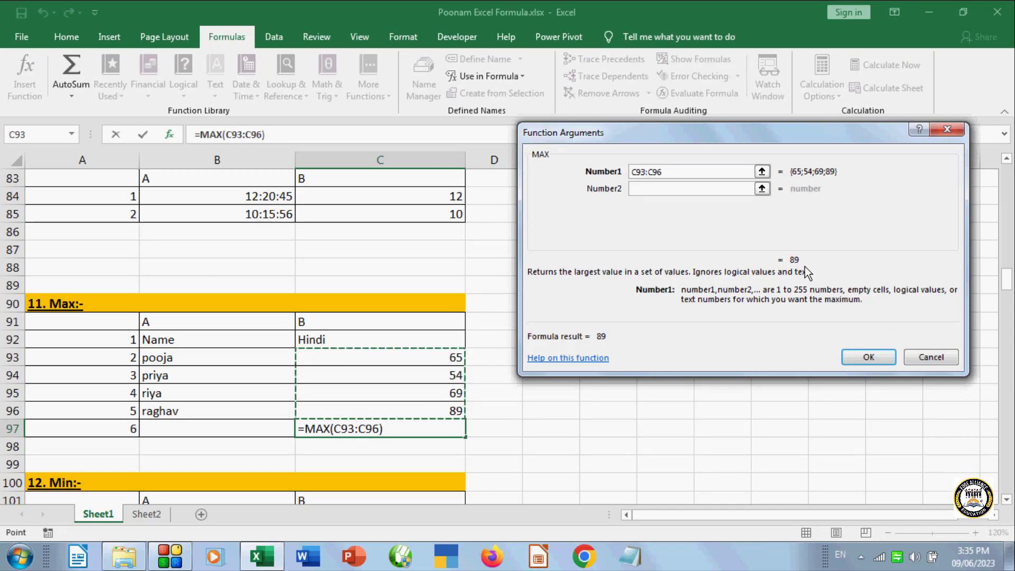
pyautogui.click(869, 357)
pyautogui.click(642, 413)
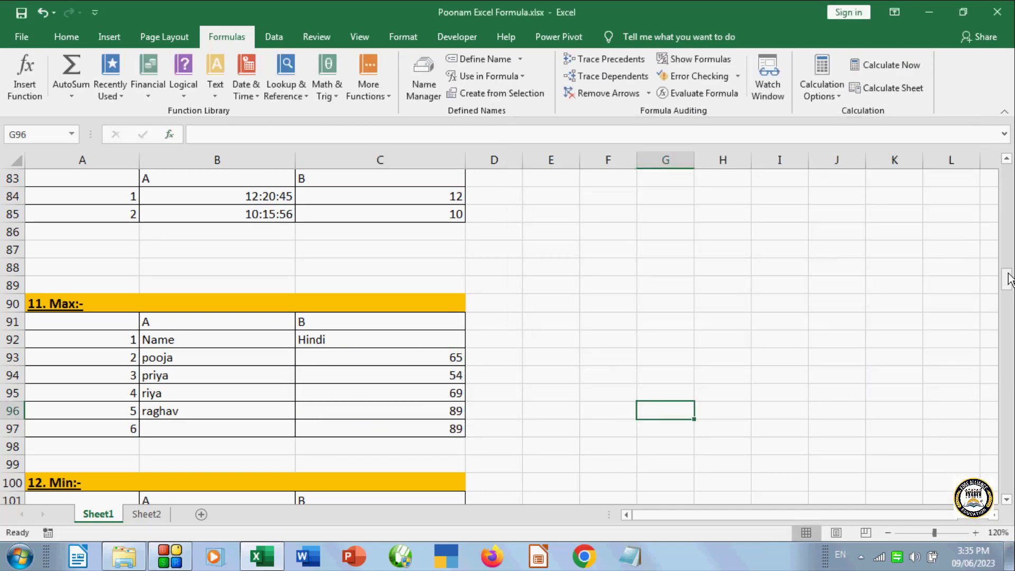
pyautogui.moveTo(1010, 279); pyautogui.dragTo(1010, 290)
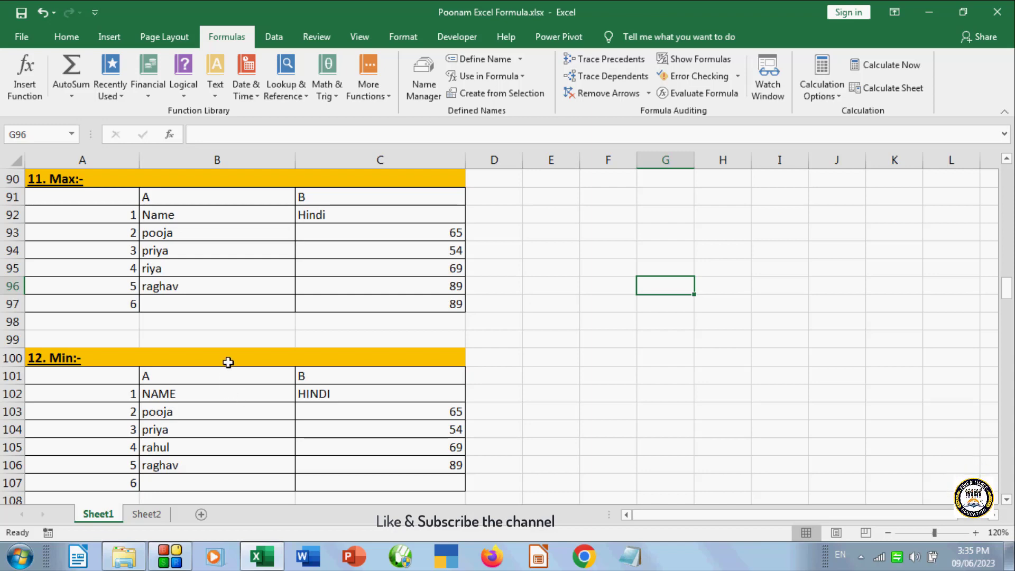
# - Put an AutoSum MIN over C103:C106 into C107, giving 54
pyautogui.click(397, 476)
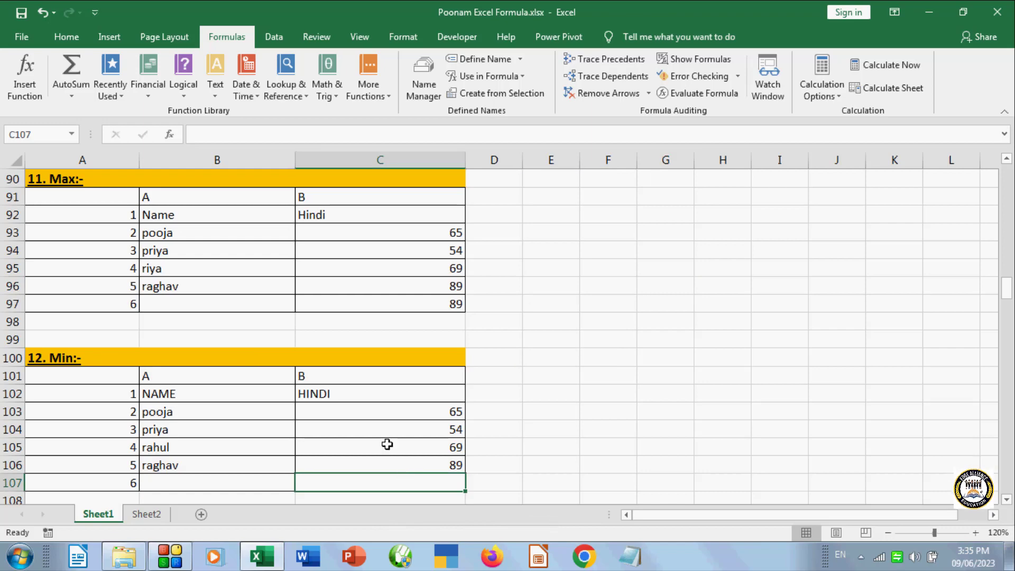
pyautogui.click(36, 100)
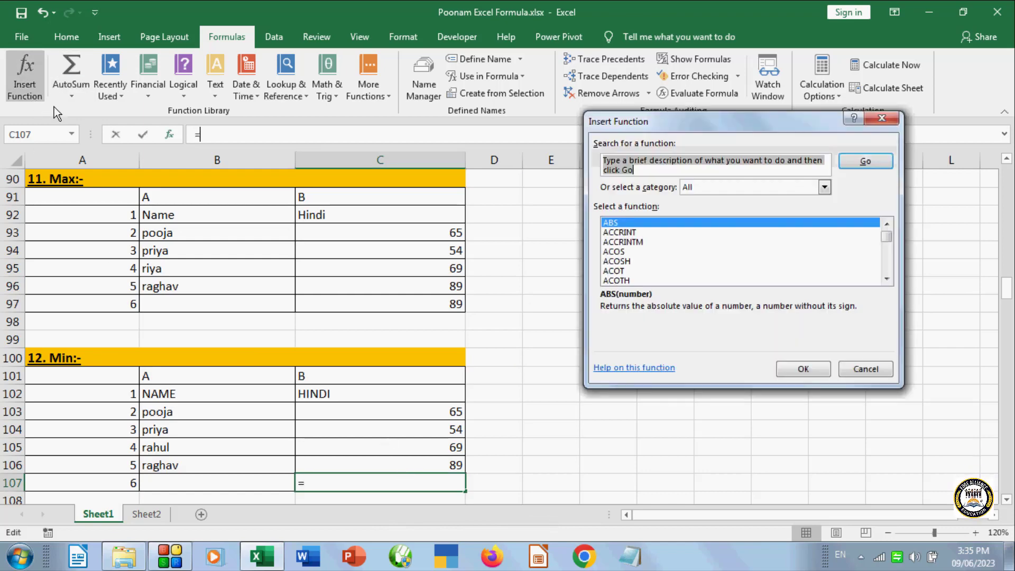
pyautogui.click(868, 370)
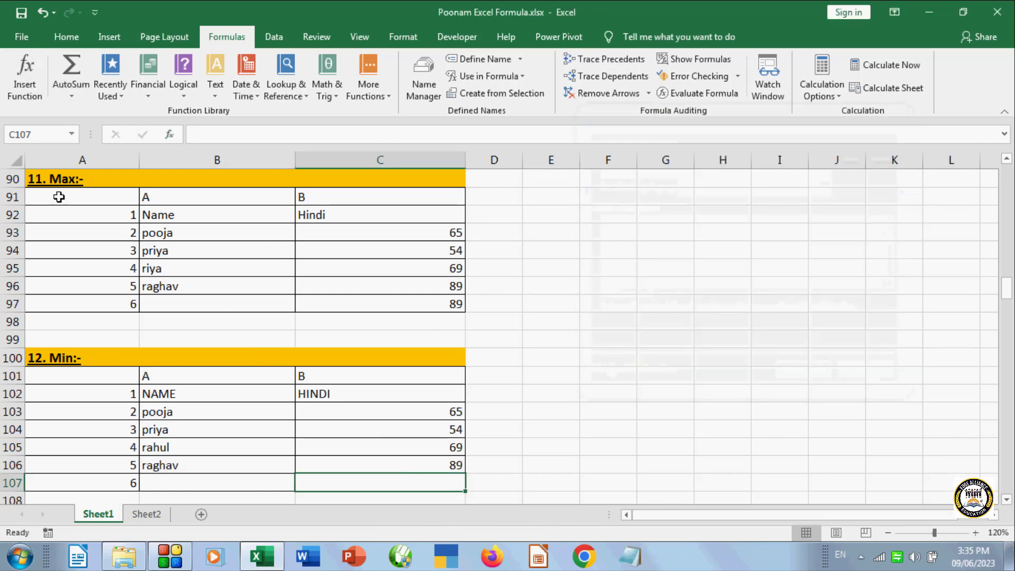
pyautogui.click(69, 94)
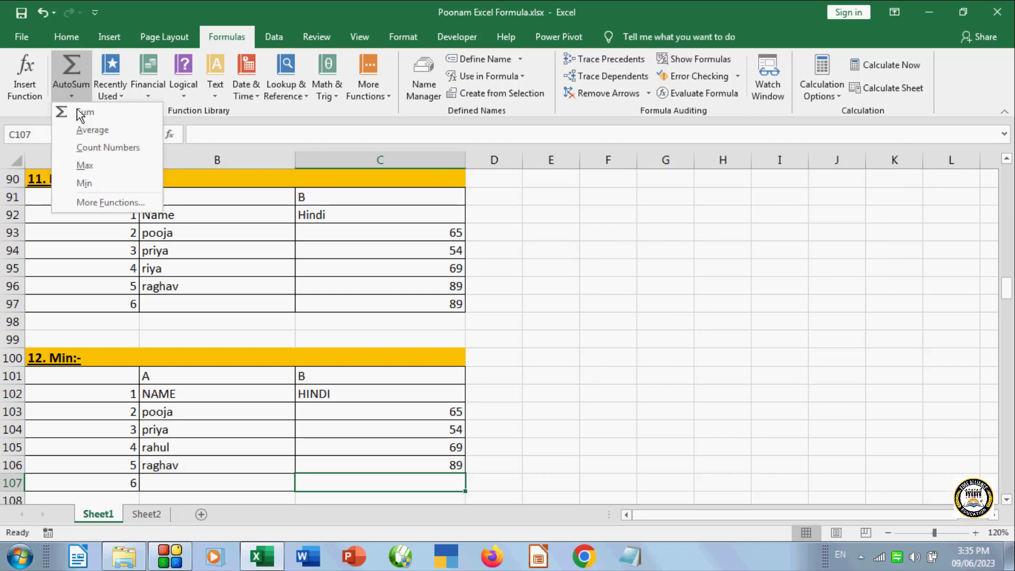
pyautogui.click(84, 183)
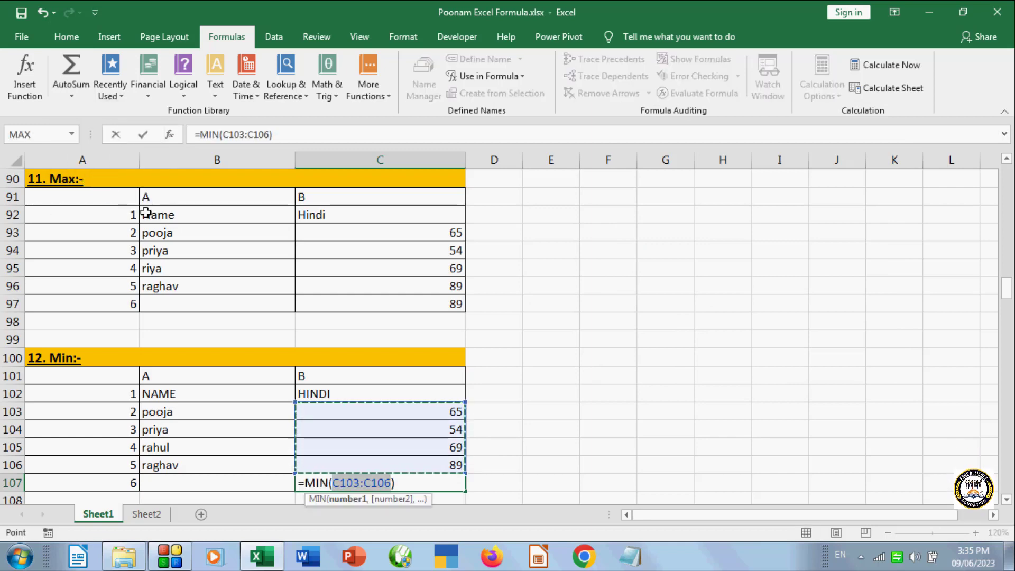
pyautogui.press('Return')
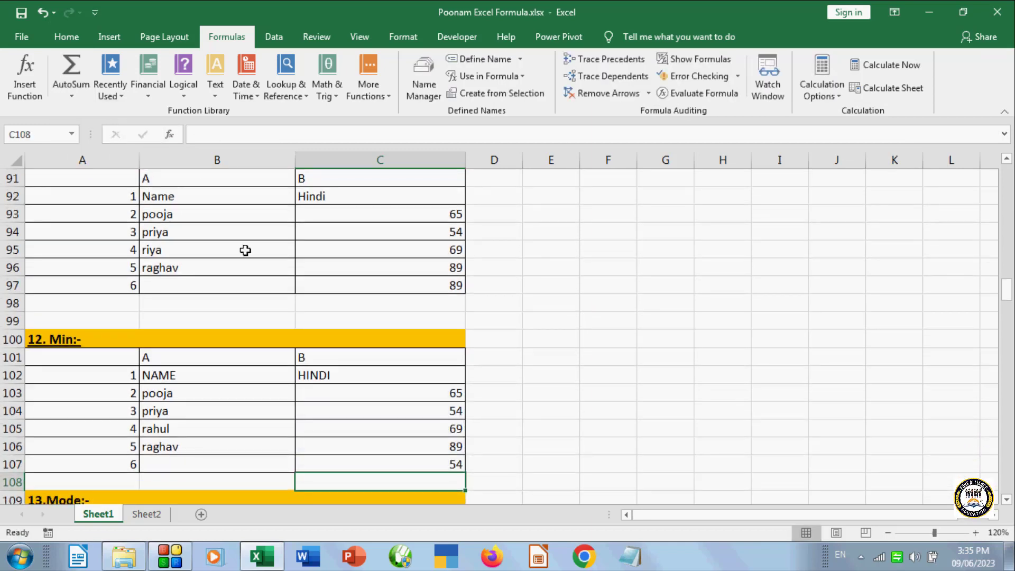
pyautogui.click(569, 414)
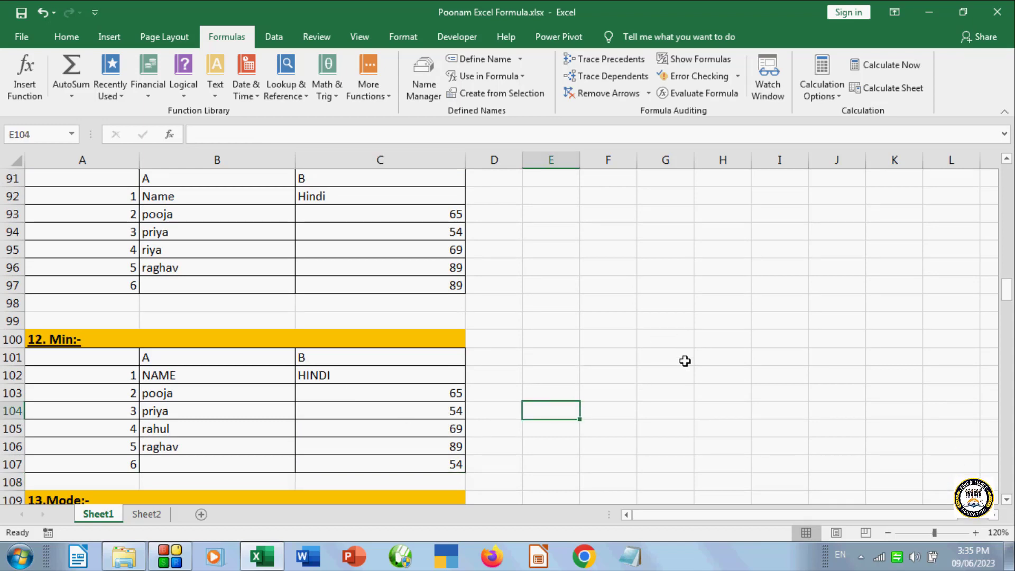
pyautogui.click(510, 443)
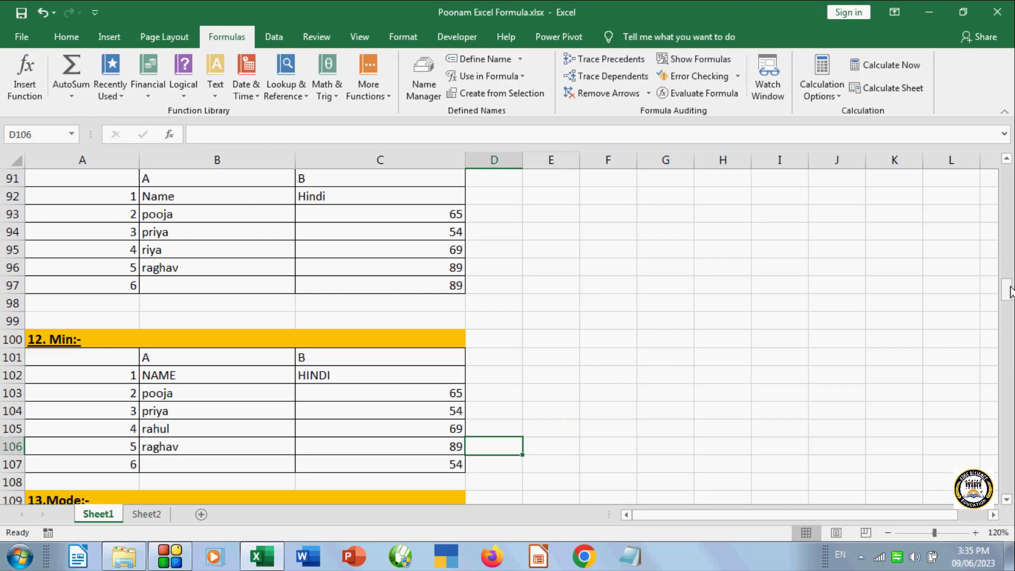
pyautogui.moveTo(1006, 291); pyautogui.dragTo(1003, 323)
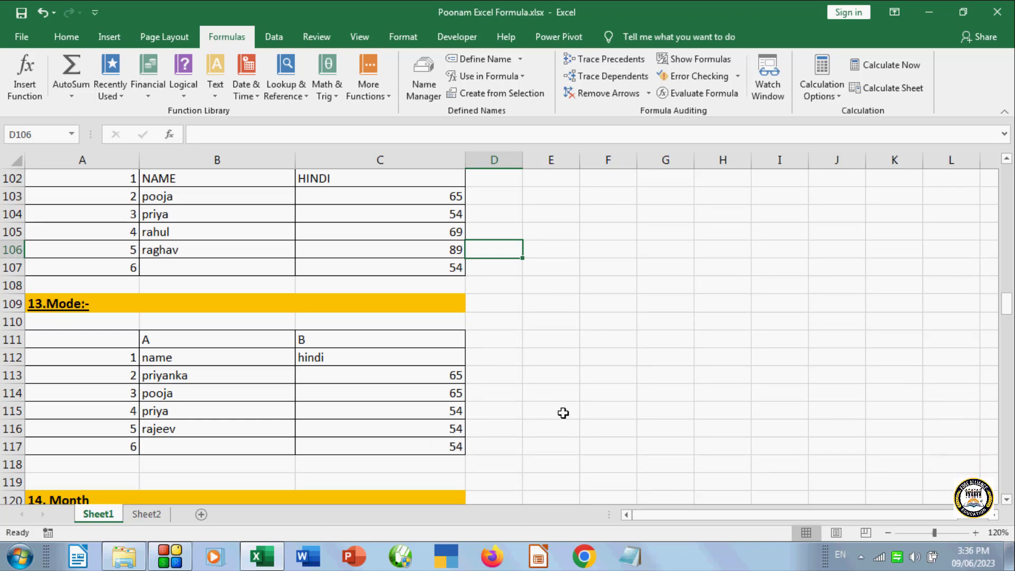
# - Delete the leftover =MIN(C113:C116) formula from C117
pyautogui.click(421, 442)
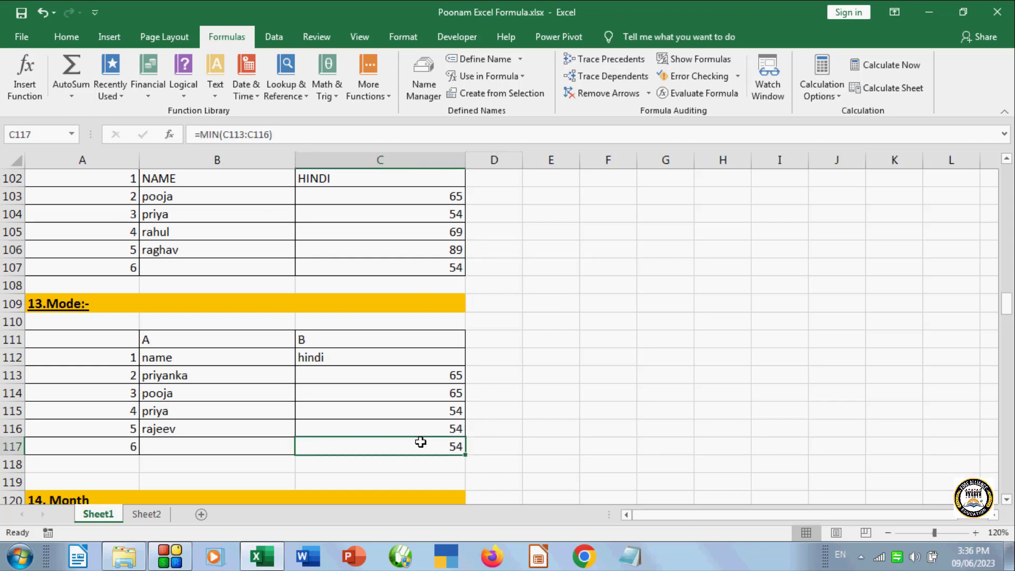
pyautogui.press('Delete')
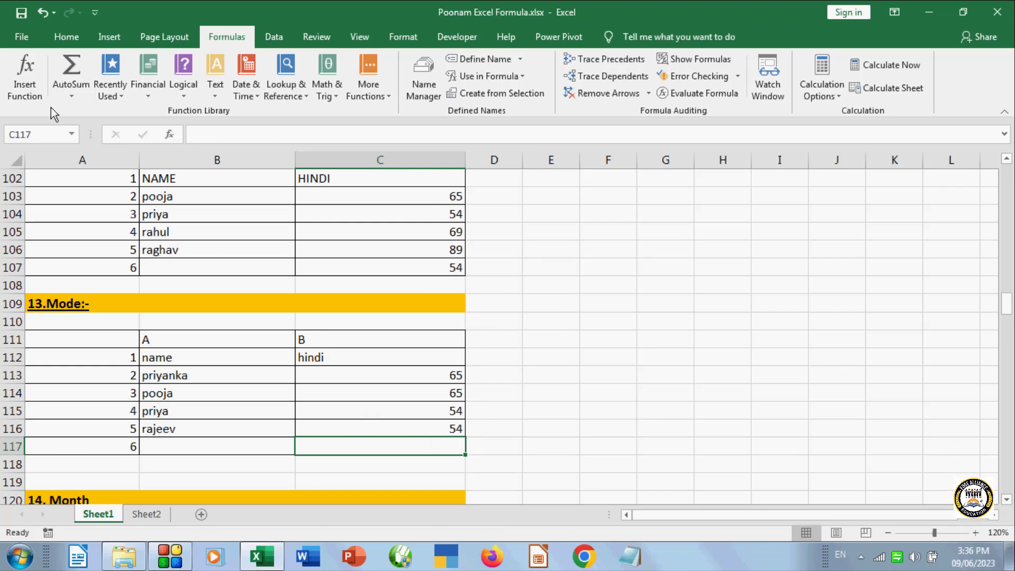
# - Insert =MODE(C113:C116) into C117 through Insert Function
pyautogui.click(26, 91)
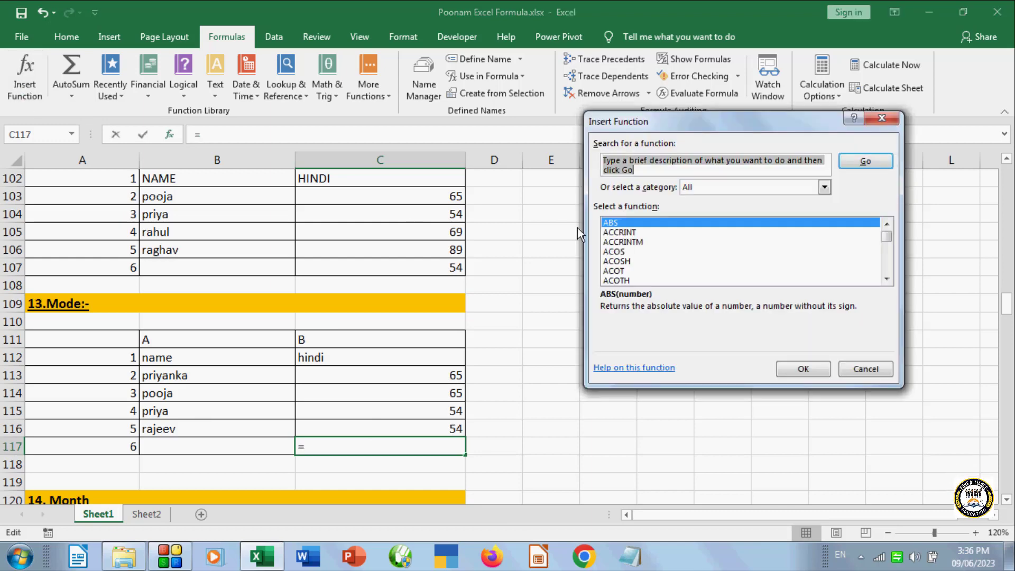
pyautogui.click(618, 242)
pyautogui.press('m')
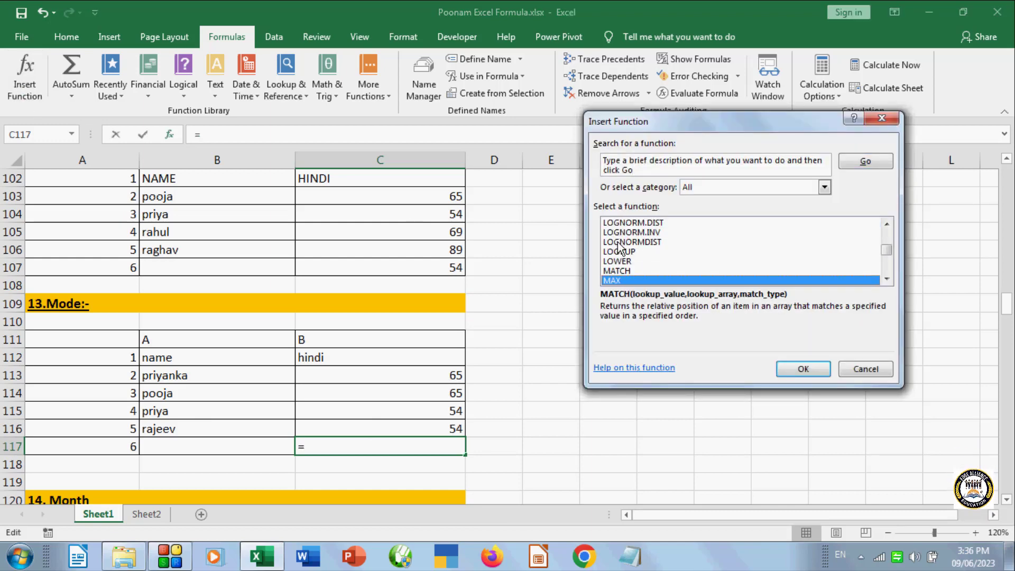
pyautogui.press('m')
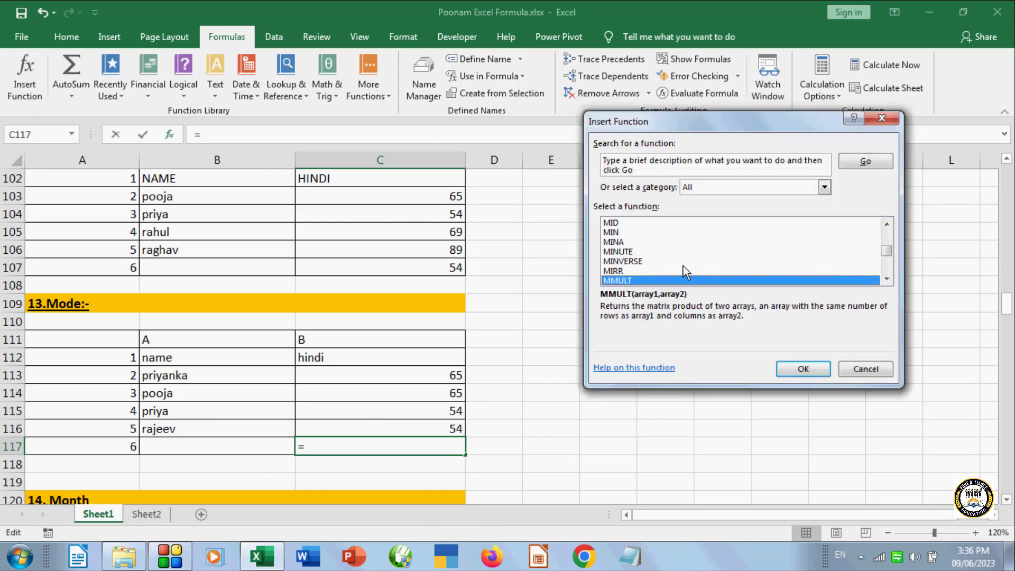
pyautogui.press('Up')
pyautogui.press('Up')
pyautogui.press('Up')
pyautogui.press('Up')
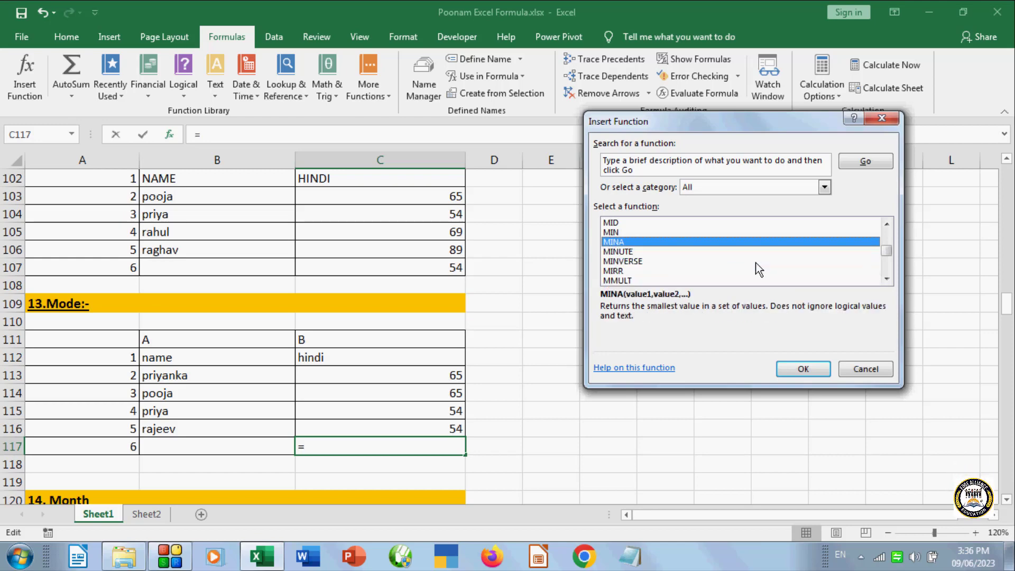
pyautogui.press('Up')
pyautogui.press('Up')
pyautogui.press('Up')
pyautogui.press('Up')
pyautogui.press('Up')
pyautogui.press('Up')
pyautogui.press('Up')
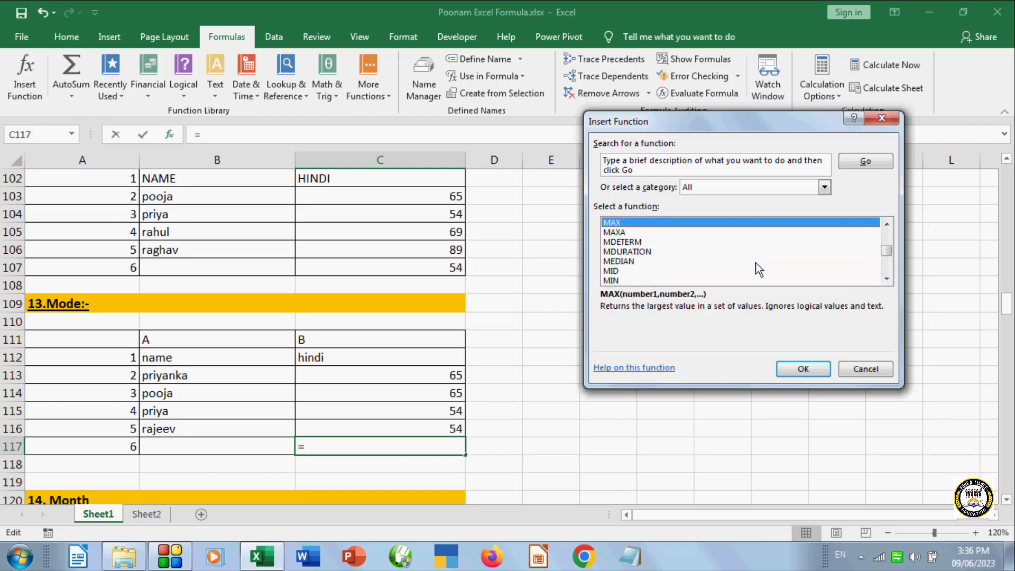
pyautogui.press('Up')
pyautogui.press('Up')
pyautogui.press('Up')
pyautogui.press('Down')
pyautogui.press('Down')
pyautogui.press('Down')
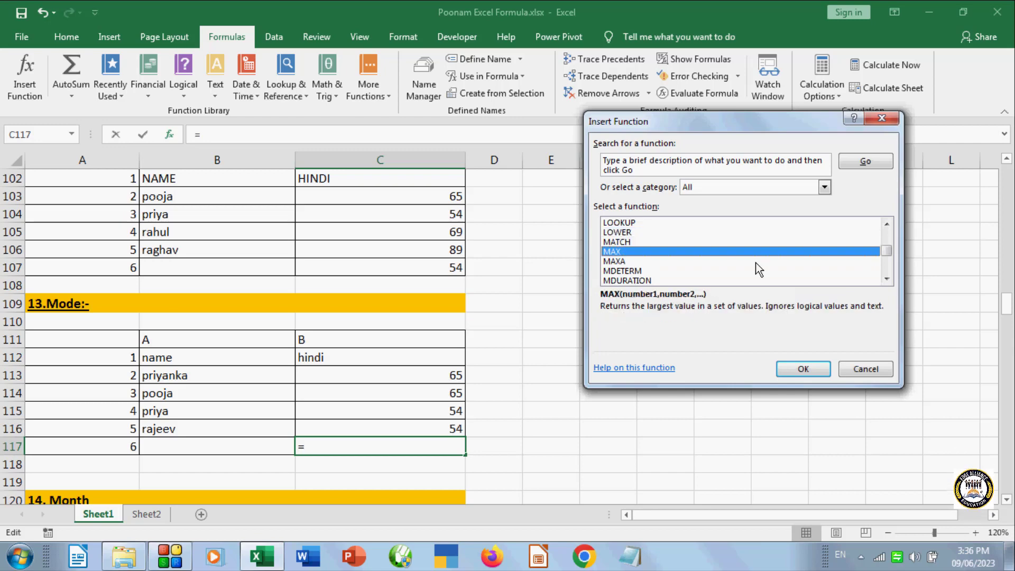
pyautogui.press('Down')
pyautogui.press('Down')
pyautogui.press('Down')
pyautogui.press('Down')
pyautogui.press('Down')
pyautogui.press('Down')
pyautogui.press('Down')
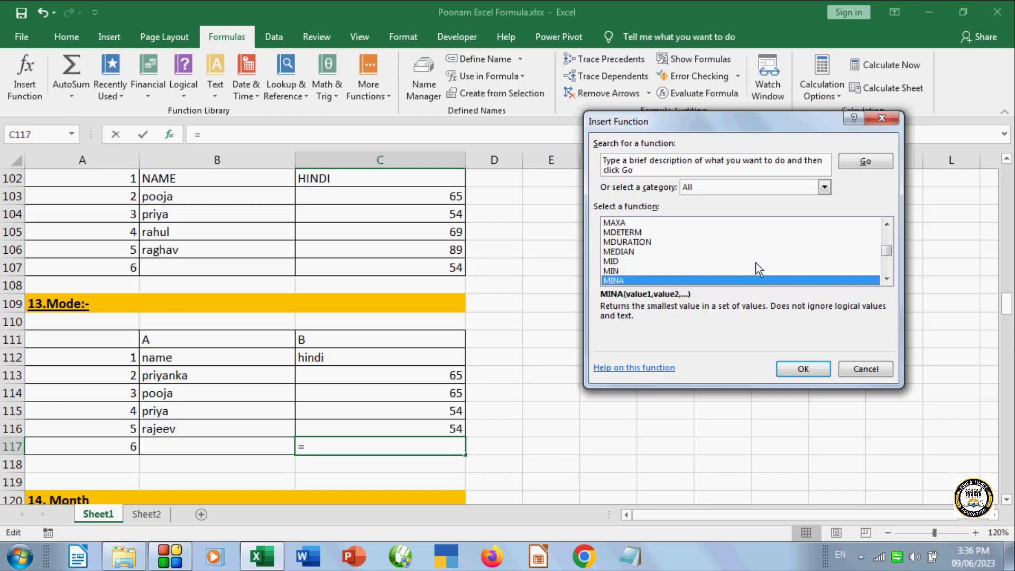
pyautogui.press('Down')
pyautogui.press('Down')
pyautogui.press('Down')
pyautogui.press('Down')
pyautogui.press('Down')
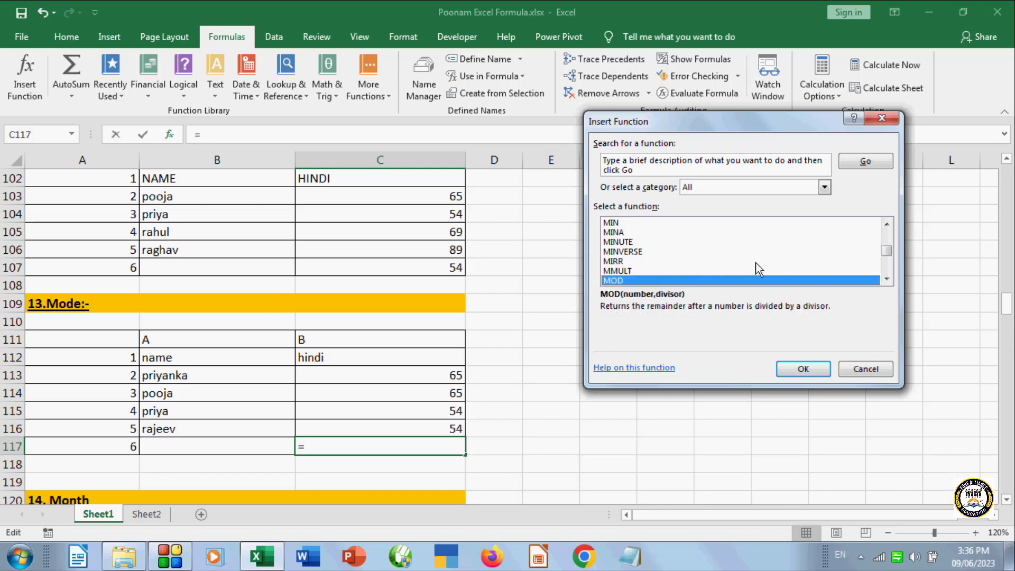
pyautogui.press('Down')
pyautogui.click(801, 369)
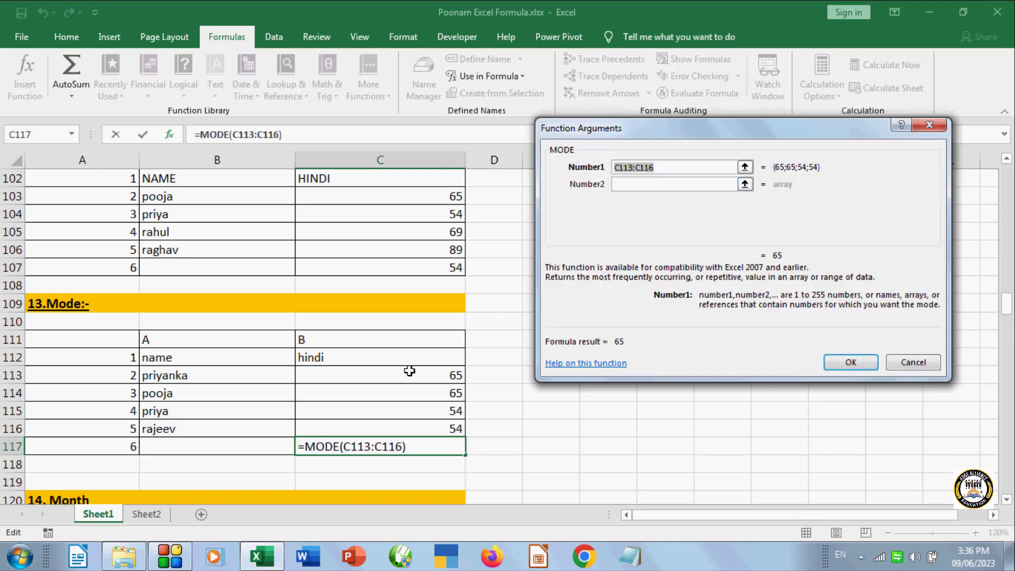
pyautogui.moveTo(412, 366); pyautogui.dragTo(414, 423)
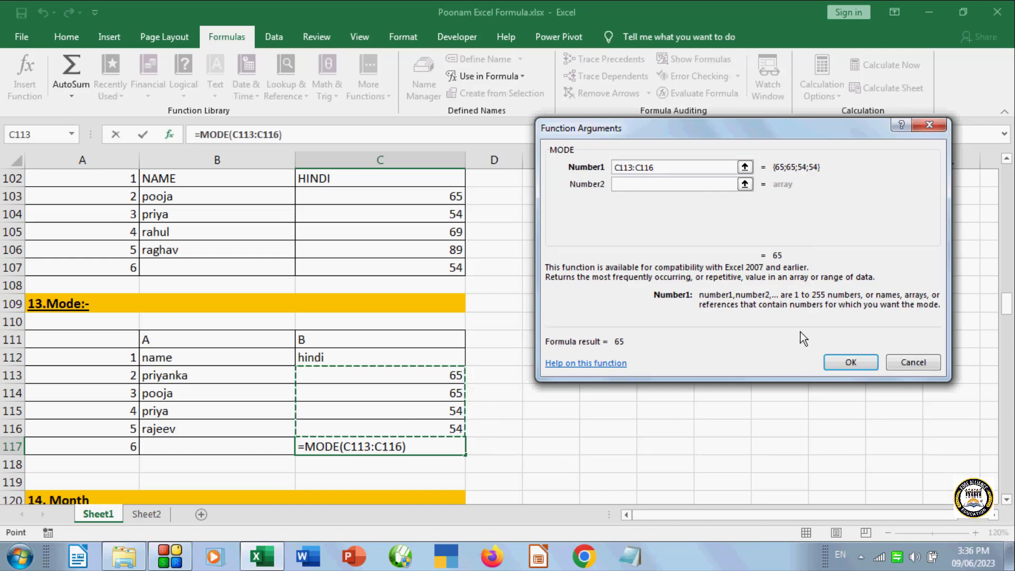
pyautogui.click(844, 361)
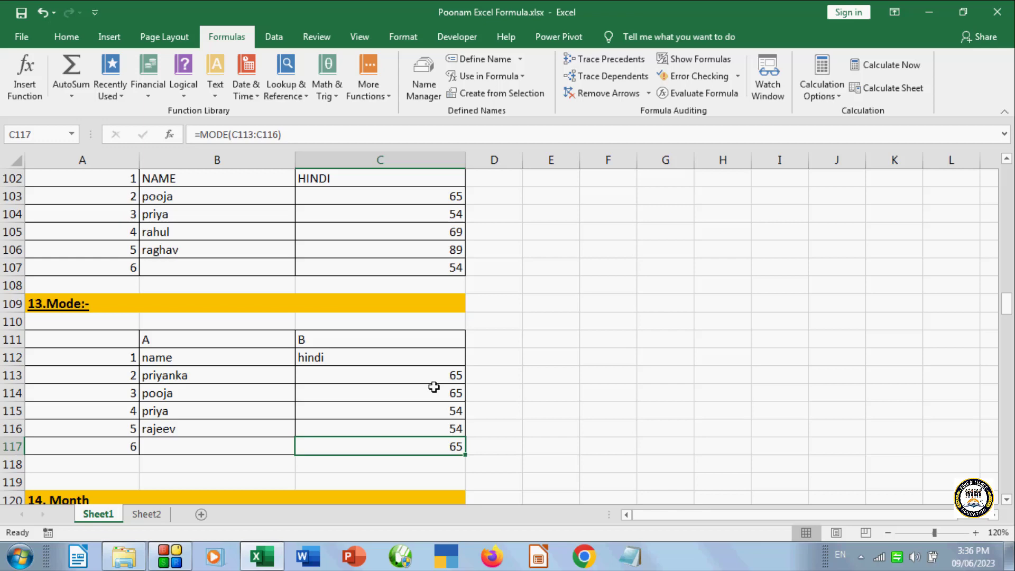
# - Change the Hindi score in C115 from 54 to 52
pyautogui.click(450, 409)
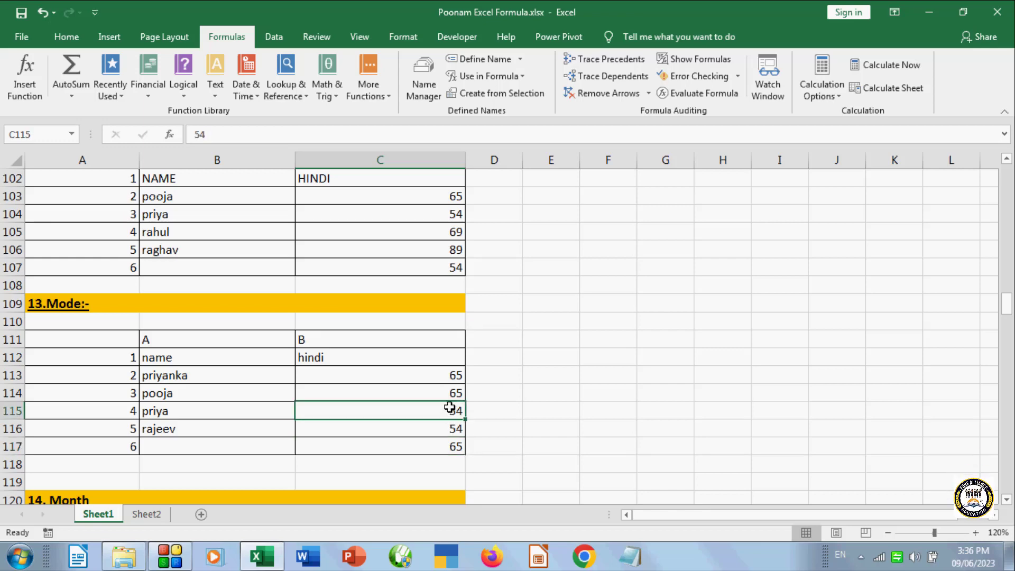
pyautogui.write('52')
pyautogui.click(776, 319)
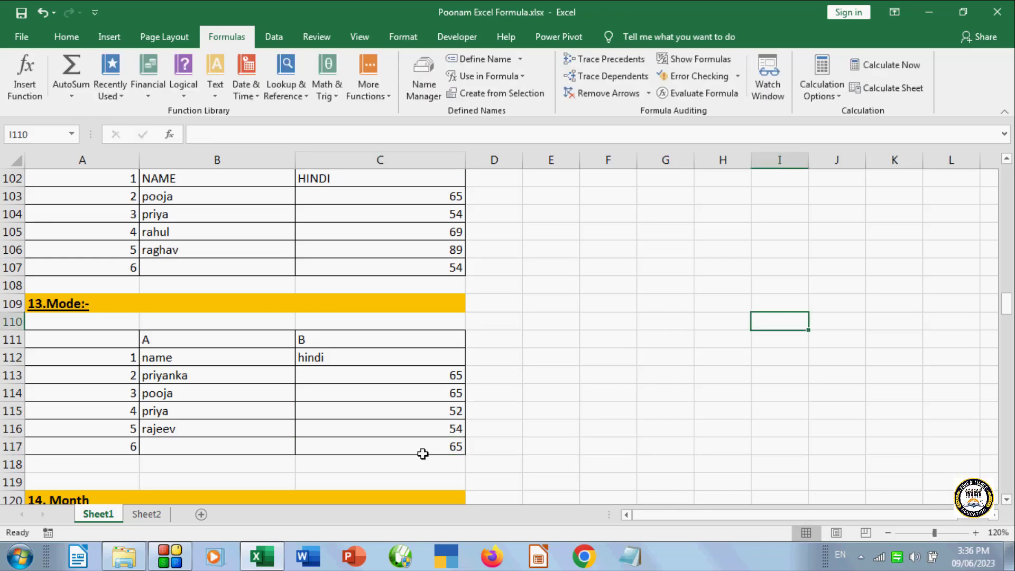
# - Re-enter =MODE(C113:C116) in C117 so it shows 65
pyautogui.click(441, 443)
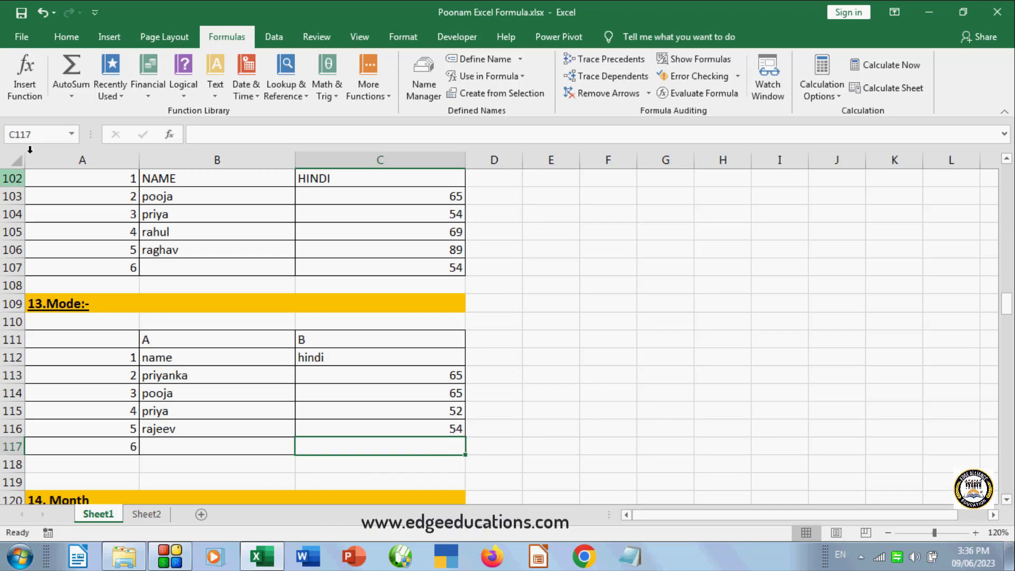
pyautogui.click(24, 75)
pyautogui.click(610, 262)
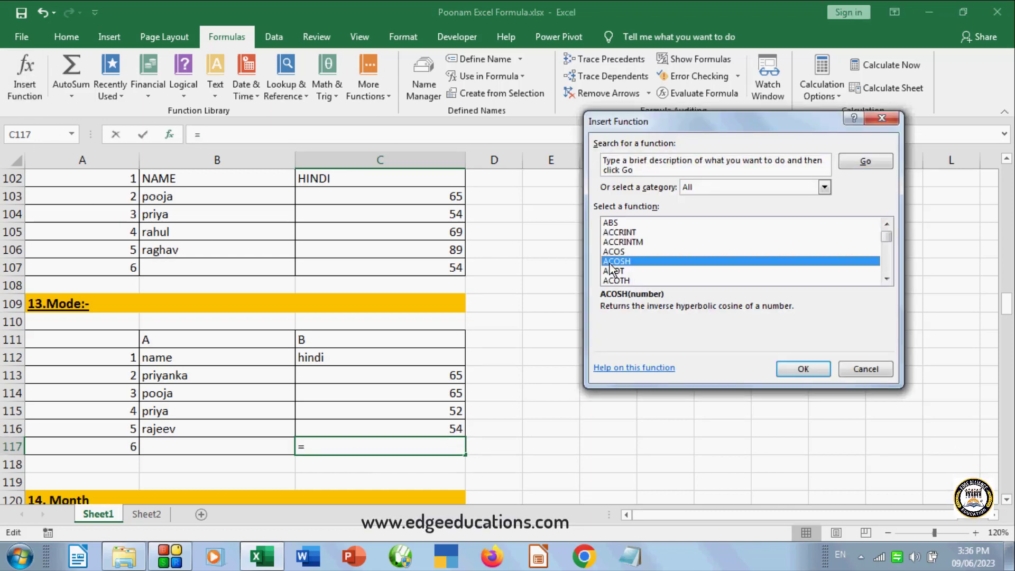
pyautogui.press('m')
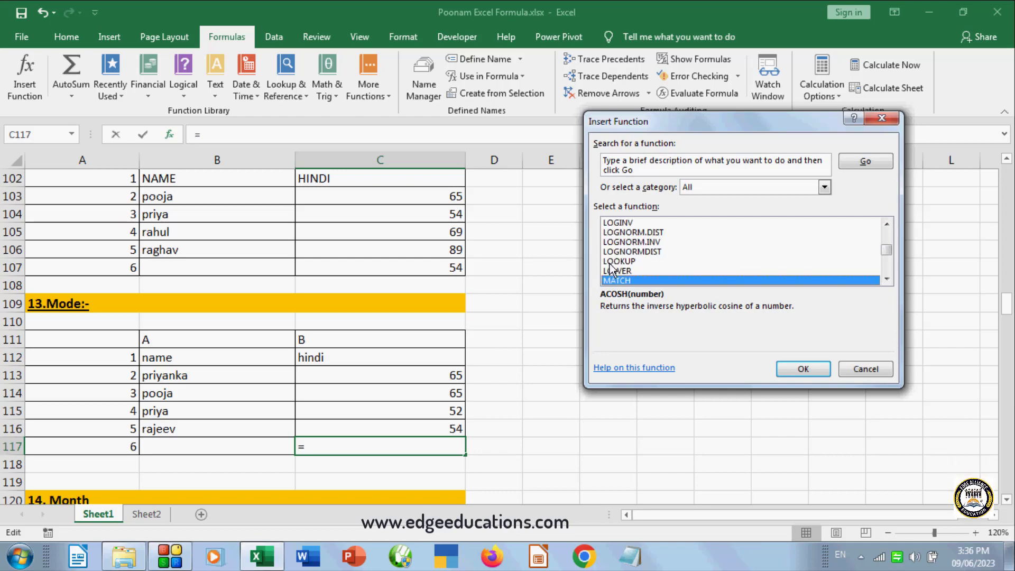
pyautogui.press('m')
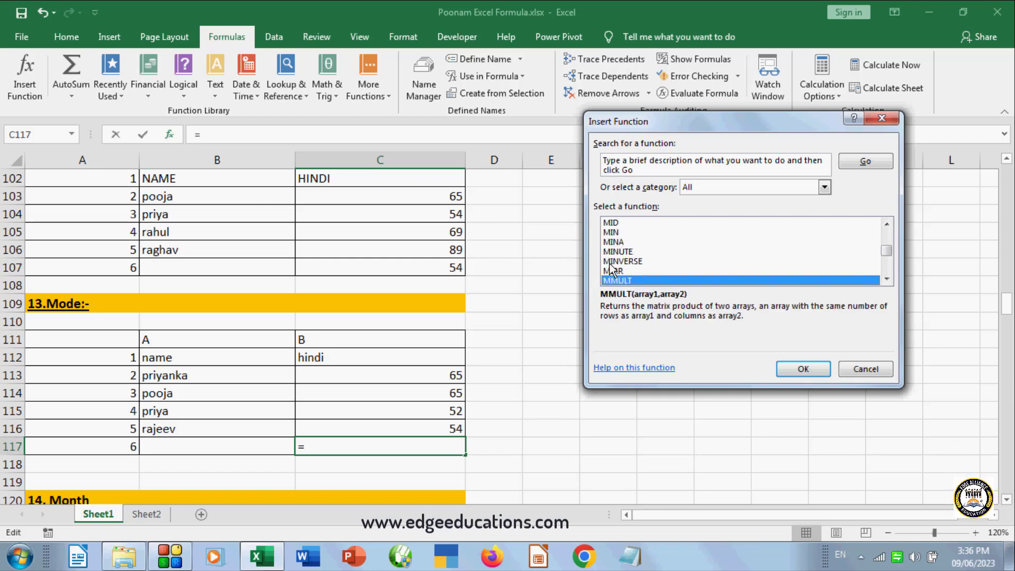
pyautogui.press('Up')
pyautogui.press('Up')
pyautogui.press('Up')
pyautogui.press('Up')
pyautogui.press('Up')
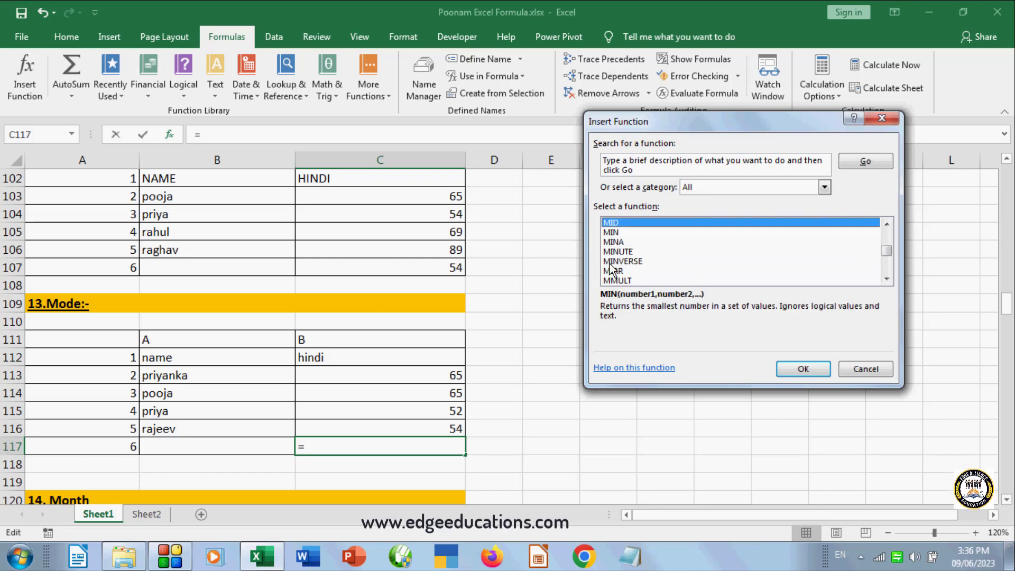
pyautogui.press('Up')
pyautogui.press('Up')
pyautogui.press('Up')
pyautogui.press('Up')
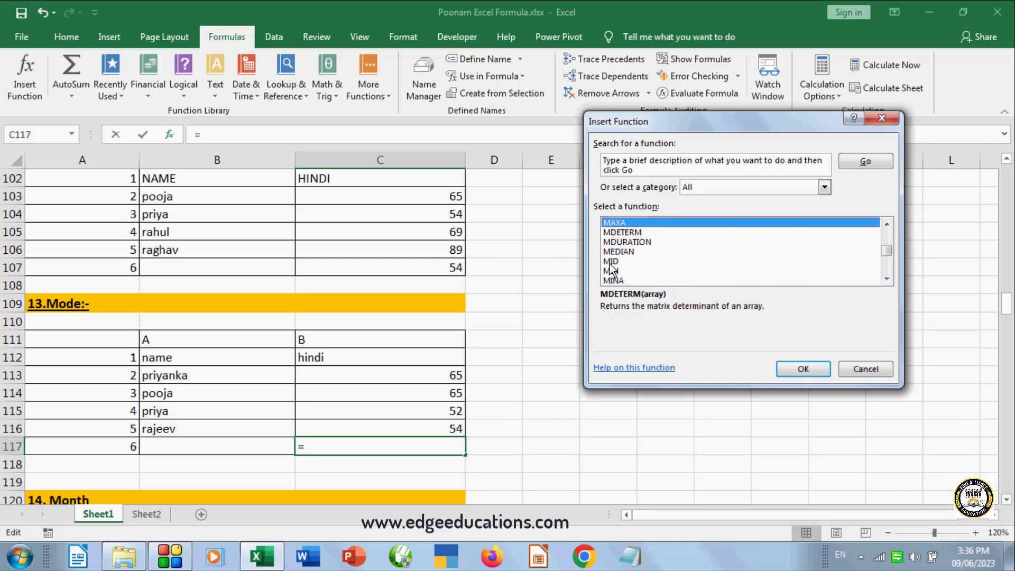
pyautogui.press('Up')
pyautogui.press('Up')
pyautogui.press('Up')
pyautogui.press('Up')
pyautogui.press('Down')
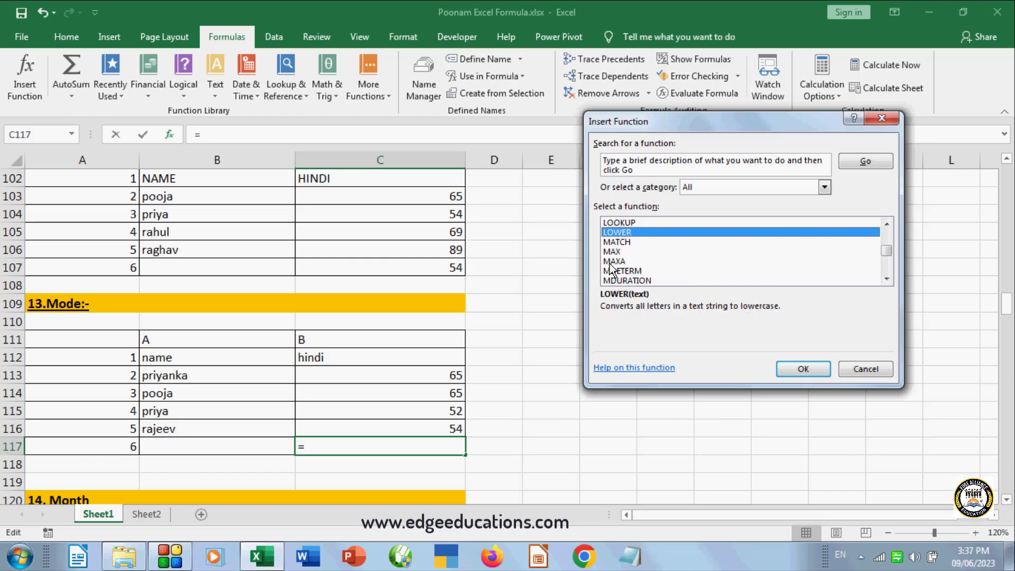
pyautogui.press('Down')
pyautogui.press('Down')
pyautogui.press('Down')
pyautogui.press('Down')
pyautogui.press('Down')
pyautogui.press('Down')
pyautogui.press('Down')
pyautogui.press('Down')
pyautogui.press('Down')
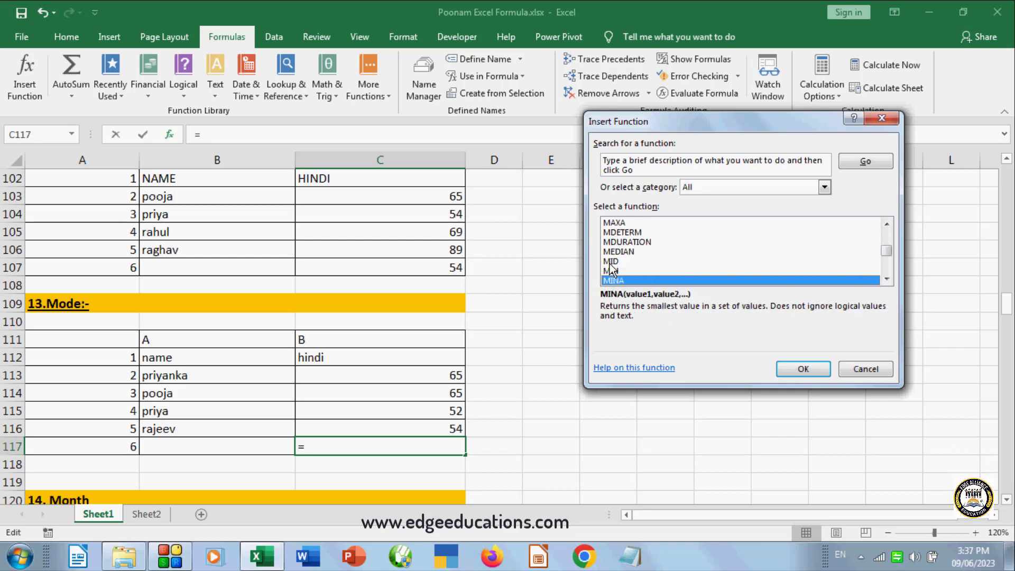
pyautogui.press('Down')
pyautogui.press('Down')
pyautogui.press('Down')
pyautogui.press('Down')
pyautogui.press('Down')
pyautogui.press('Down')
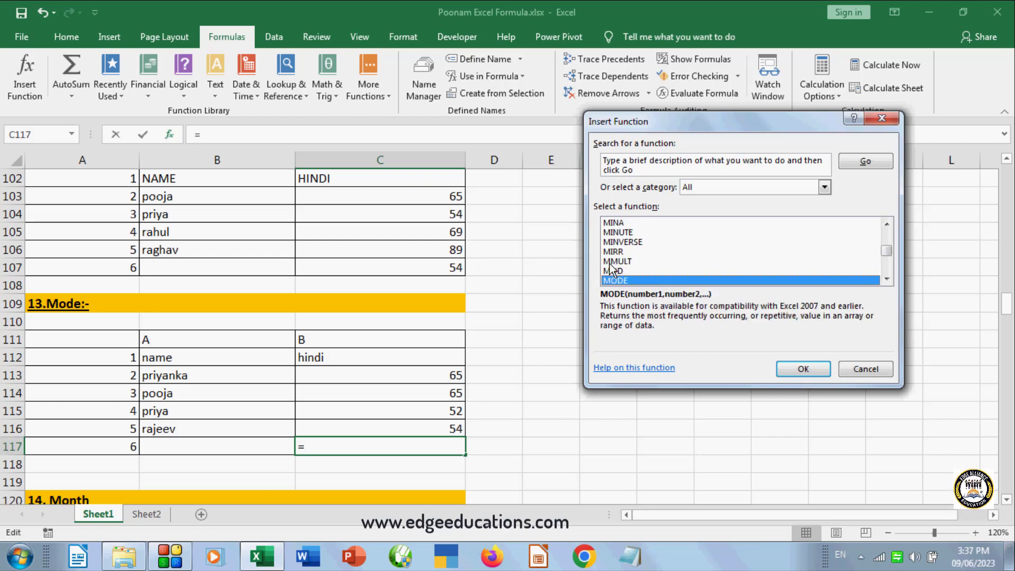
pyautogui.click(799, 370)
pyautogui.moveTo(438, 373); pyautogui.dragTo(444, 428)
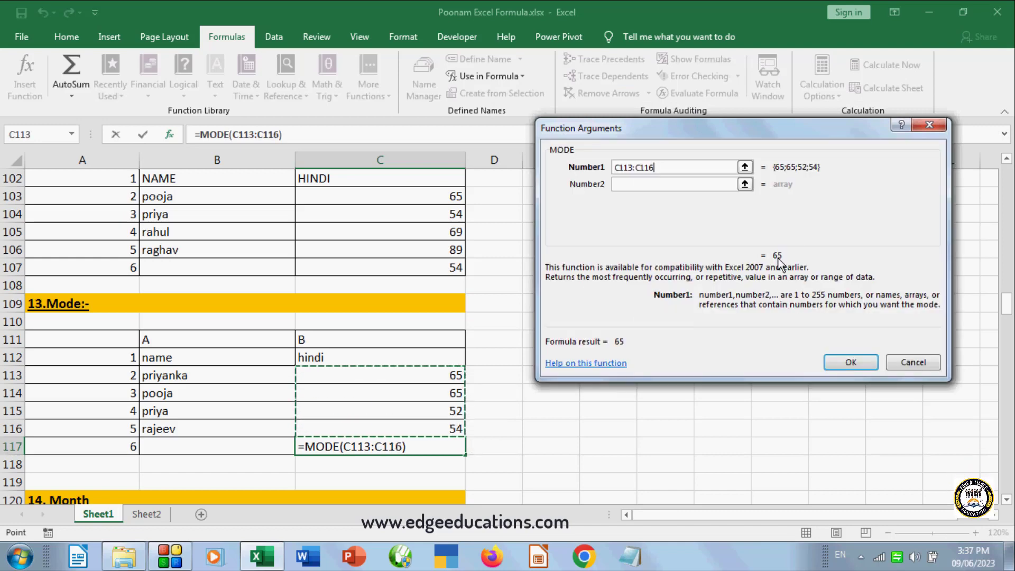
pyautogui.click(851, 362)
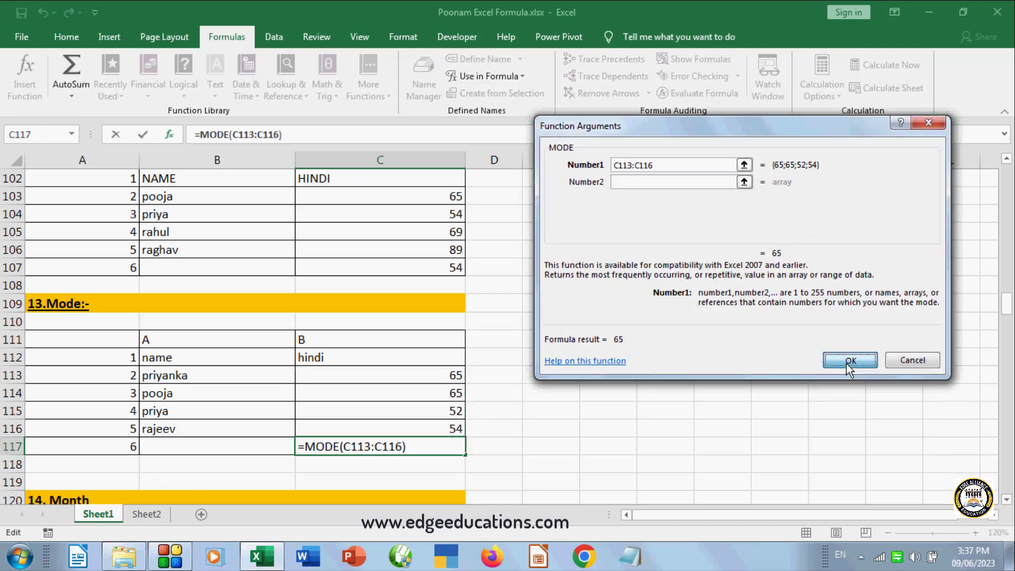
pyautogui.click(585, 415)
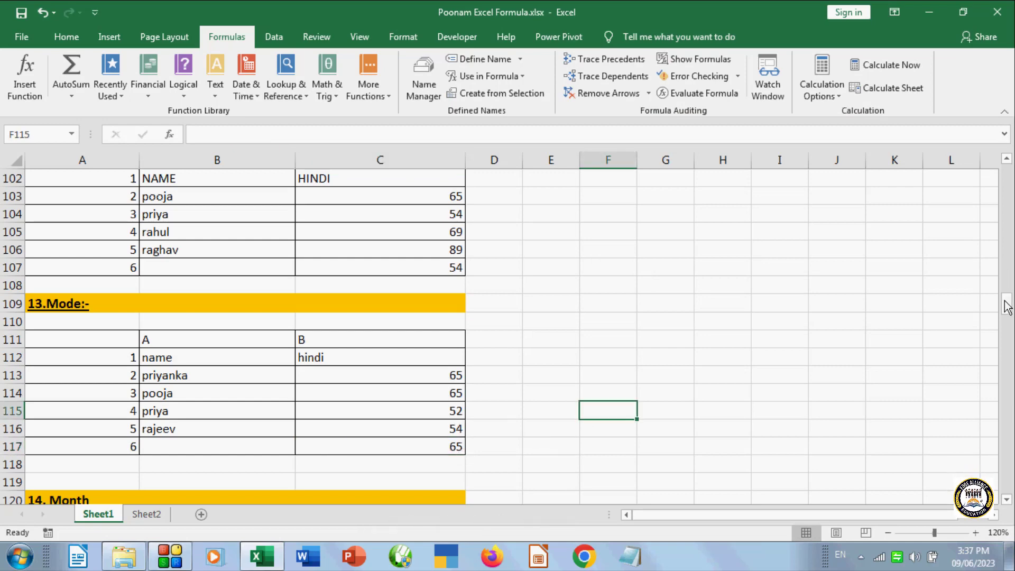
# - Look over the Month table's dates and select C124
pyautogui.moveTo(1006, 306); pyautogui.dragTo(1006, 320)
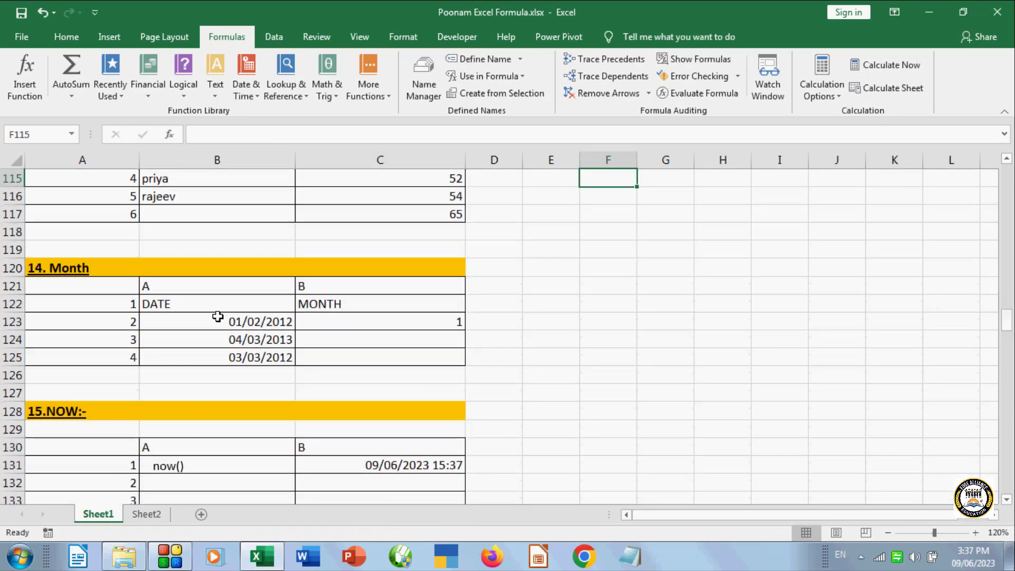
pyautogui.click(82, 305)
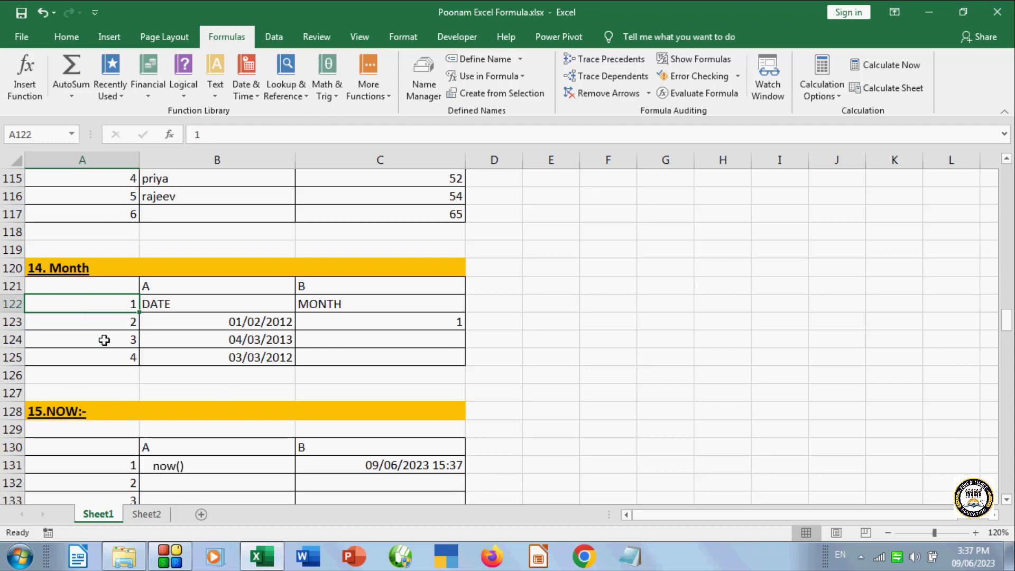
pyautogui.click(226, 322)
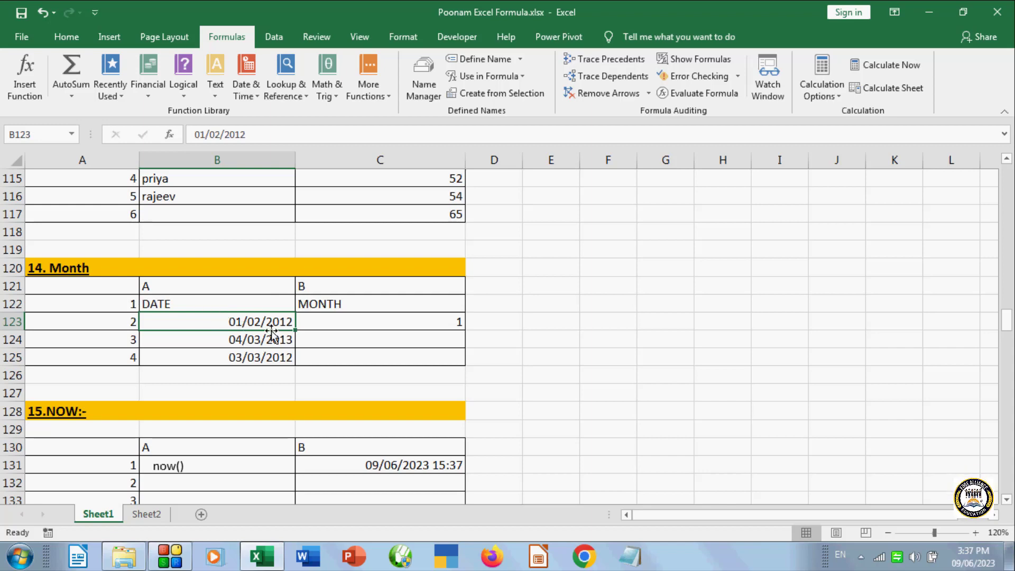
pyautogui.click(347, 339)
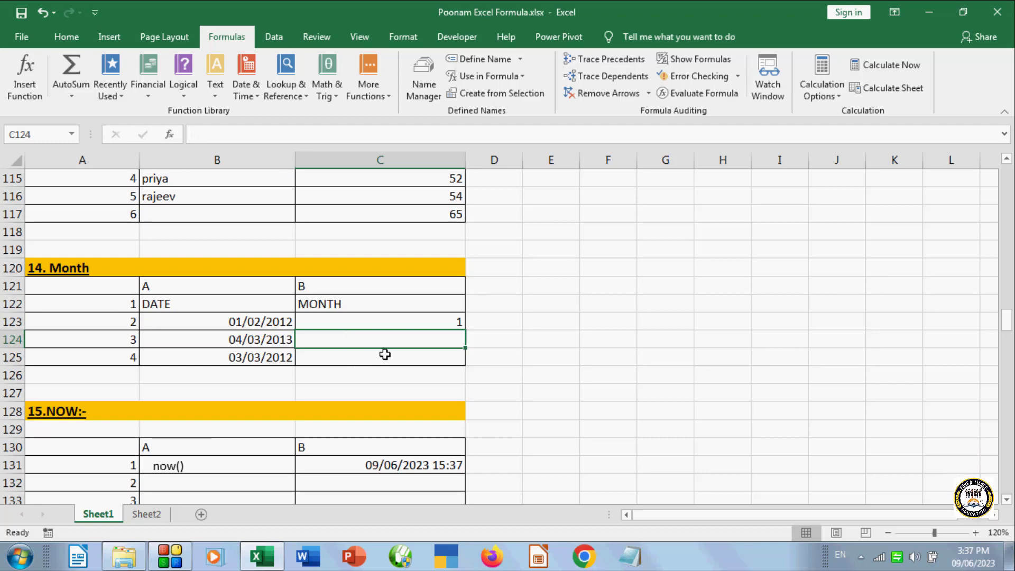
# - Enter =MONTH(B124) in C124 through Insert Function
pyautogui.click(25, 75)
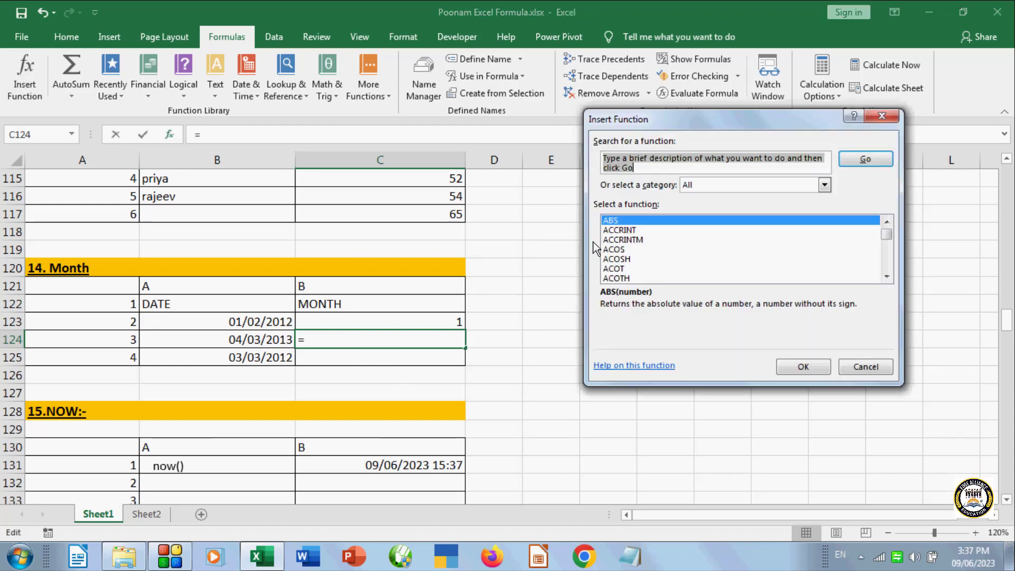
pyautogui.click(627, 240)
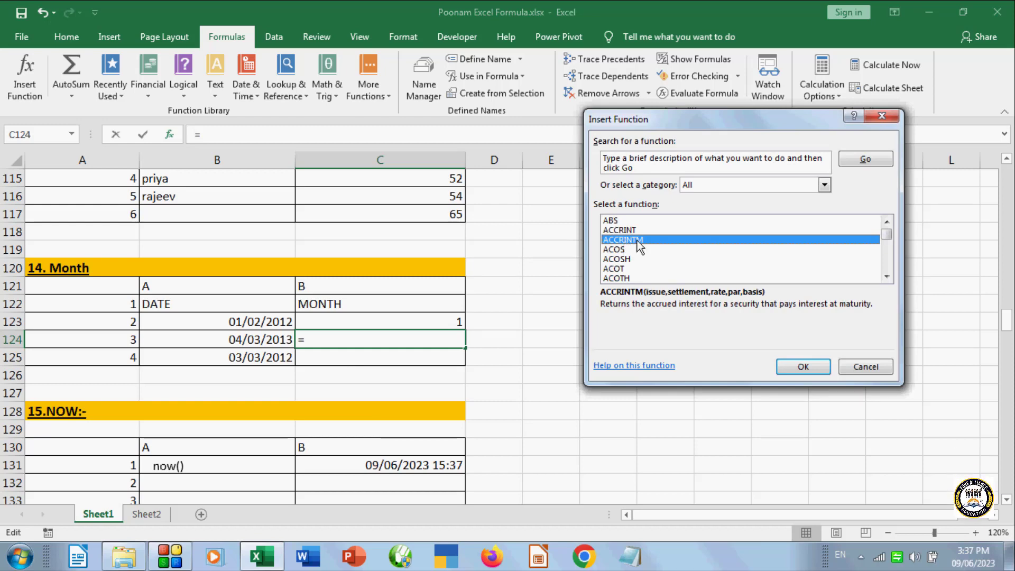
pyautogui.press('m')
pyautogui.press('m')
pyautogui.press('m')
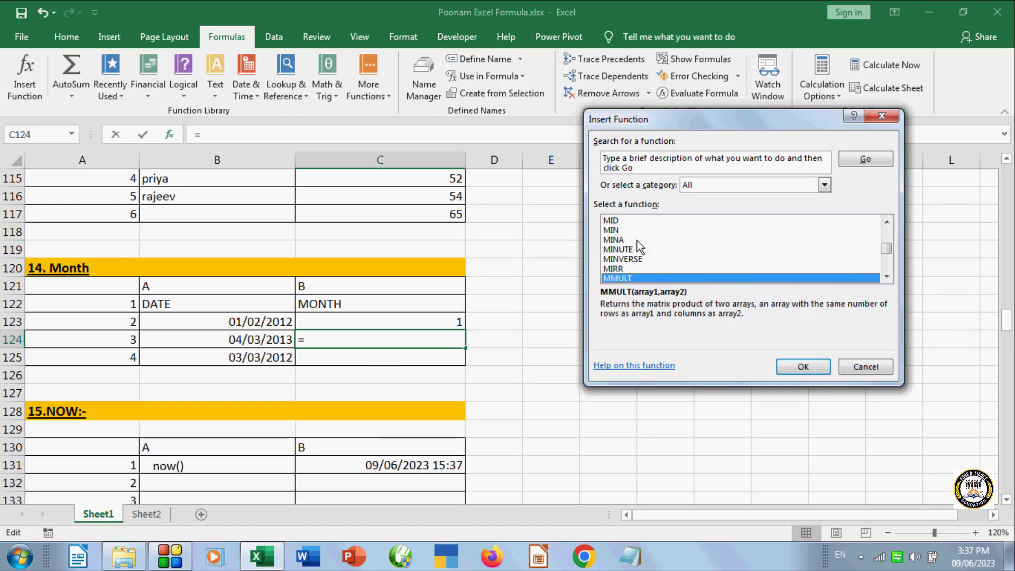
pyautogui.press('Up')
pyautogui.press('Up')
pyautogui.press('Up')
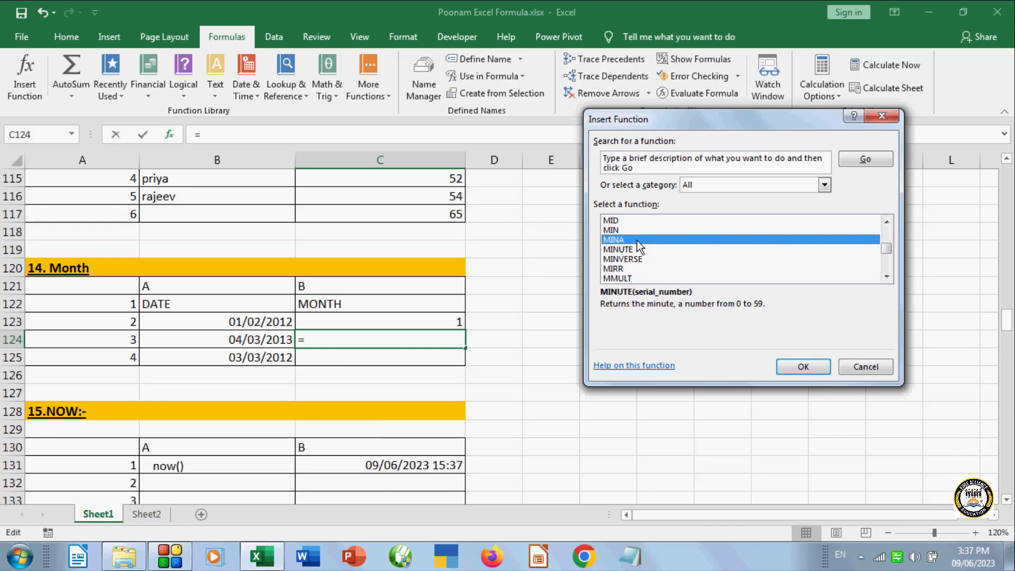
pyautogui.press('Up')
pyautogui.press('Up')
pyautogui.press('Up')
pyautogui.press('Up')
pyautogui.press('Up')
pyautogui.press('Up')
pyautogui.press('Up')
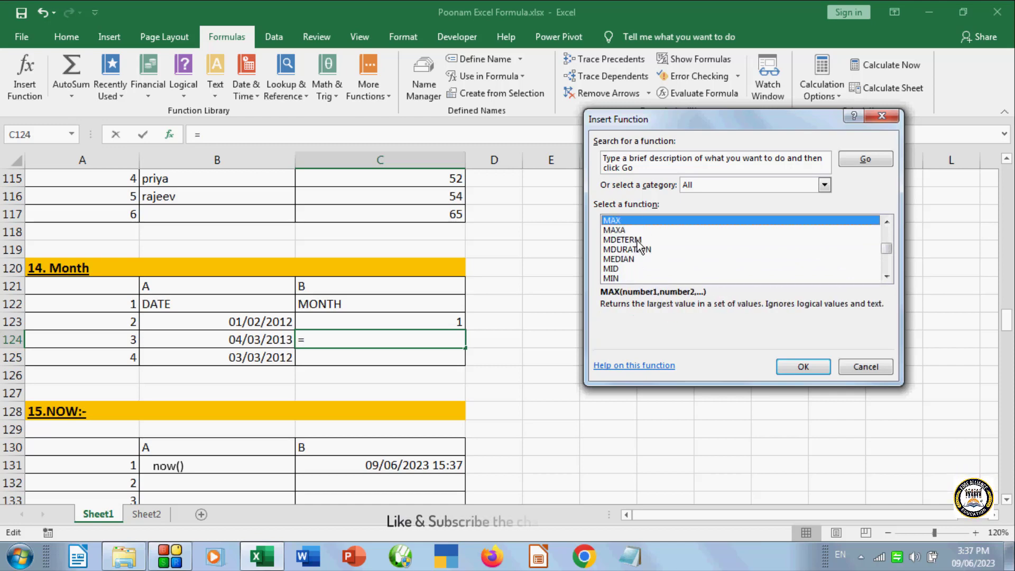
pyautogui.press('Up')
pyautogui.press('Up')
pyautogui.press('Up')
pyautogui.press('Down')
pyautogui.press('Down')
pyautogui.press('Down')
pyautogui.press('Down')
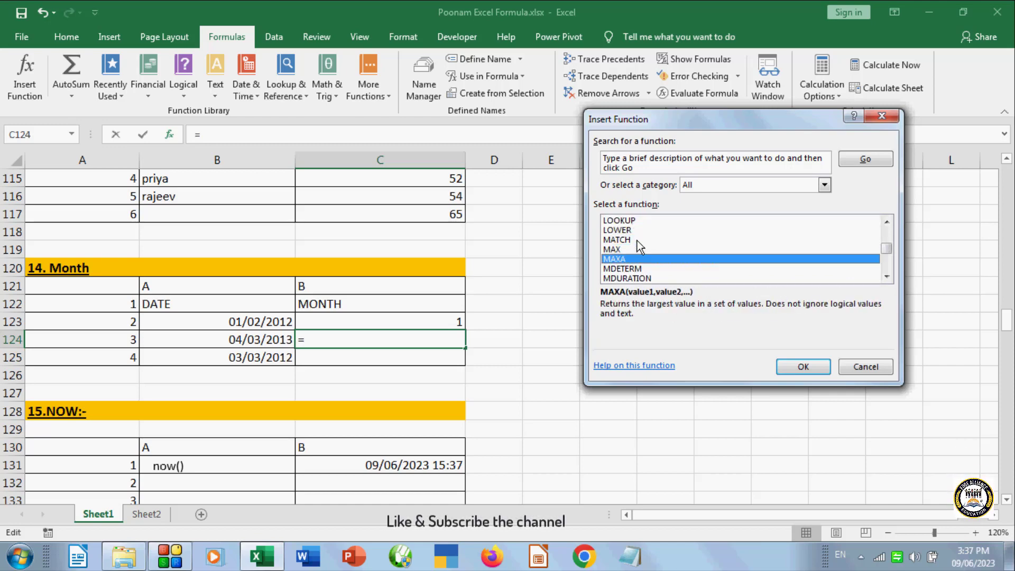
pyautogui.press('Down')
pyautogui.press('Down')
pyautogui.press('Down')
pyautogui.press('Down')
pyautogui.press('Down')
pyautogui.press('Down')
pyautogui.press('Down')
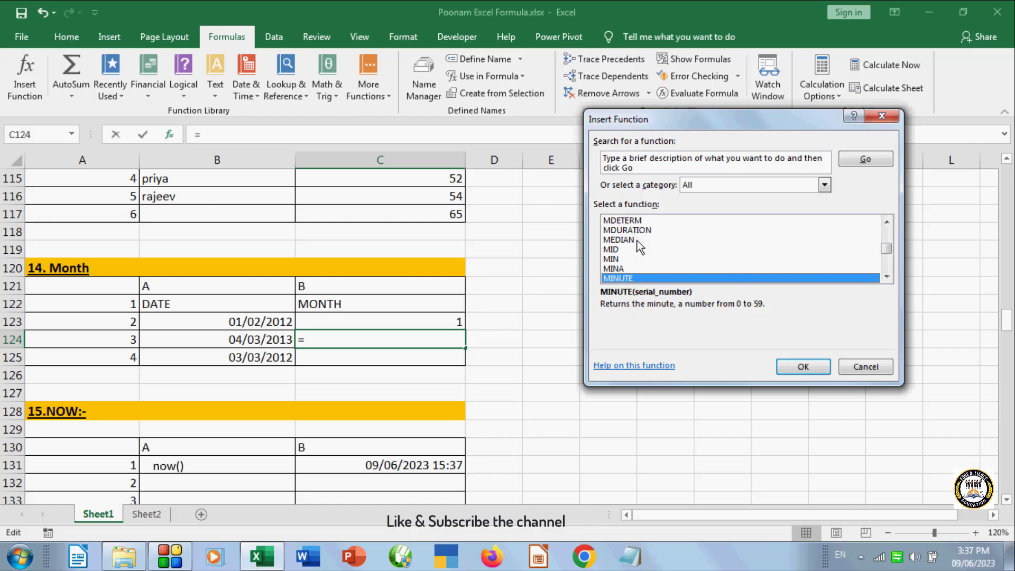
pyautogui.press('Down')
pyautogui.press('Down')
pyautogui.press('Down')
pyautogui.press('Down')
pyautogui.press('Down')
pyautogui.press('Down')
pyautogui.press('Down')
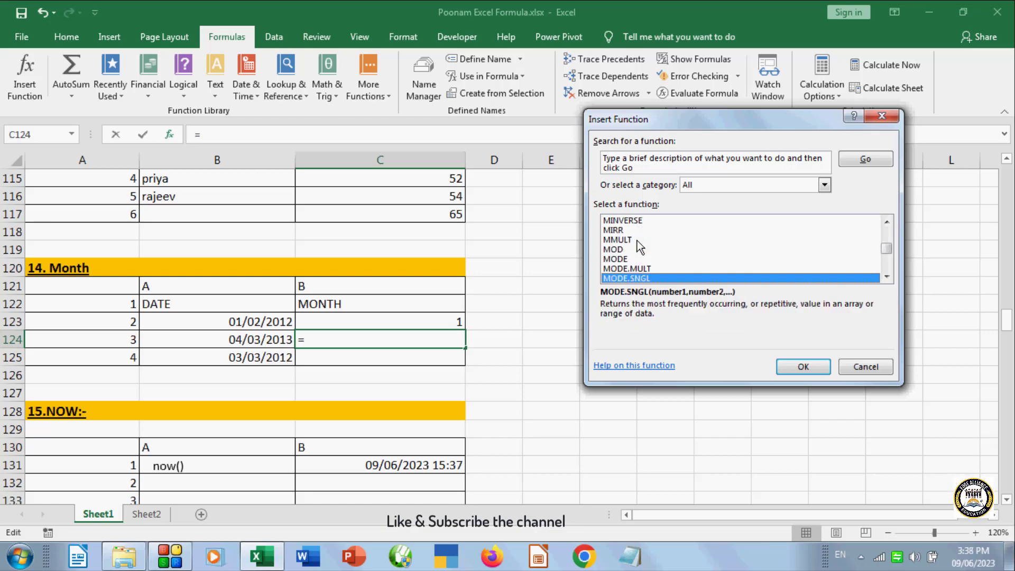
pyautogui.press('Down')
pyautogui.press('Down')
pyautogui.press('Up')
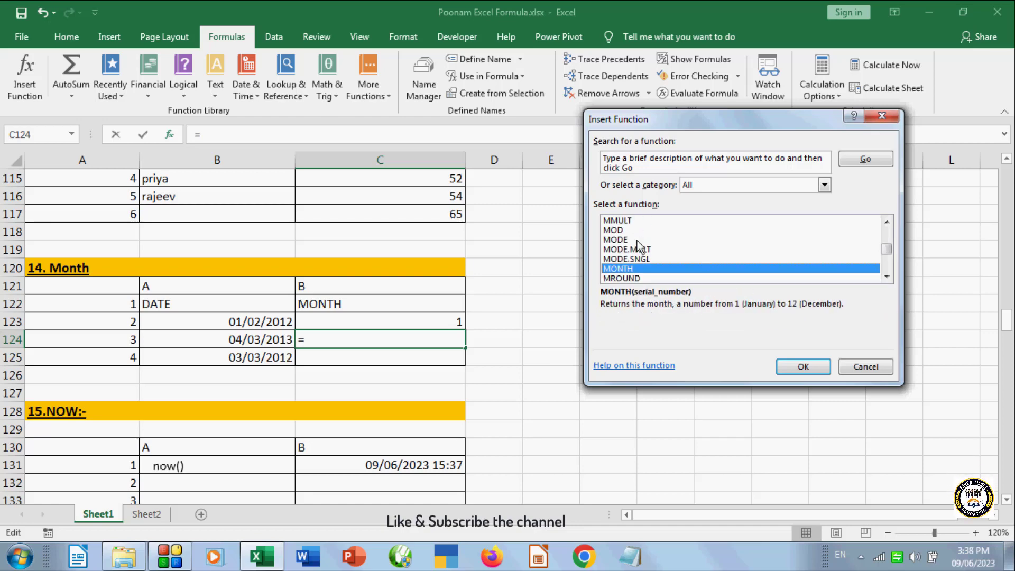
pyautogui.click(800, 369)
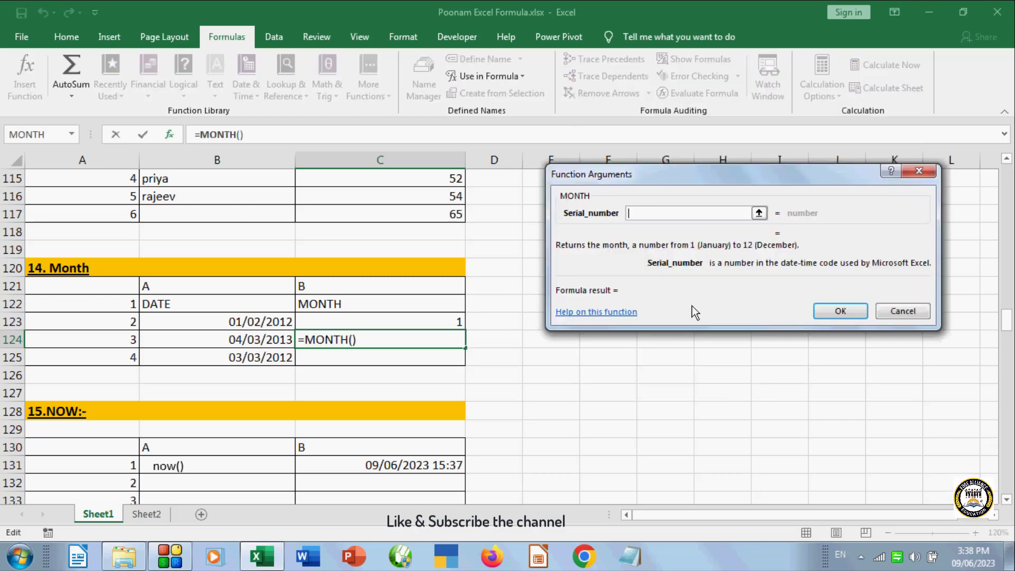
pyautogui.click(250, 342)
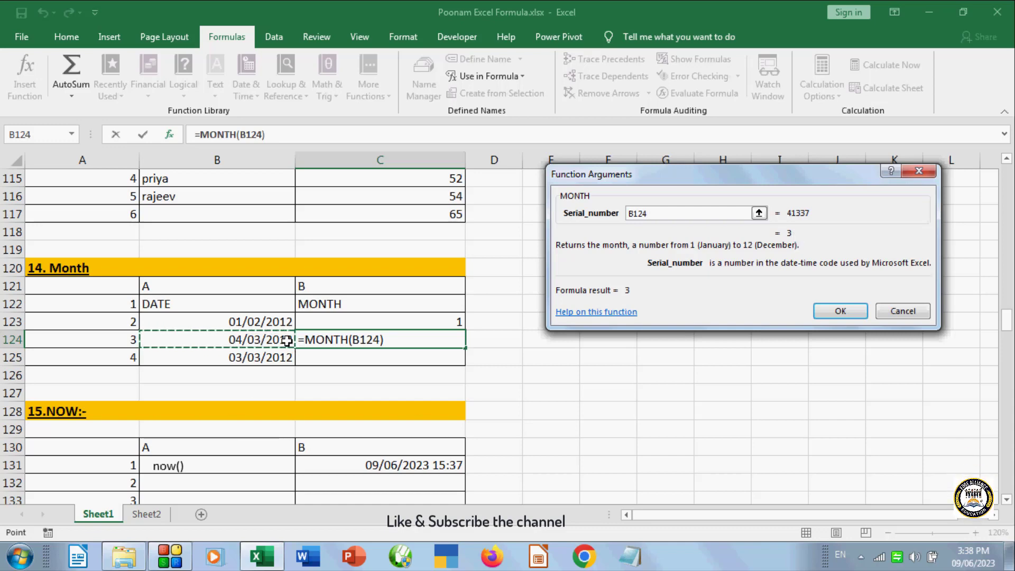
pyautogui.click(840, 311)
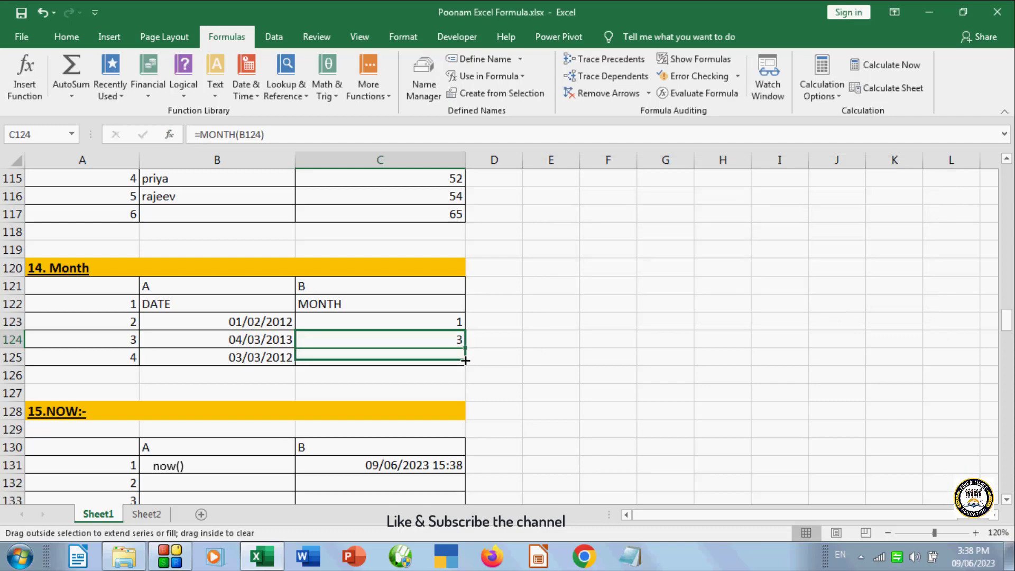
# - Fill the MONTH formula down from C124 to C125, giving 3
pyautogui.moveTo(466, 348); pyautogui.dragTo(466, 364)
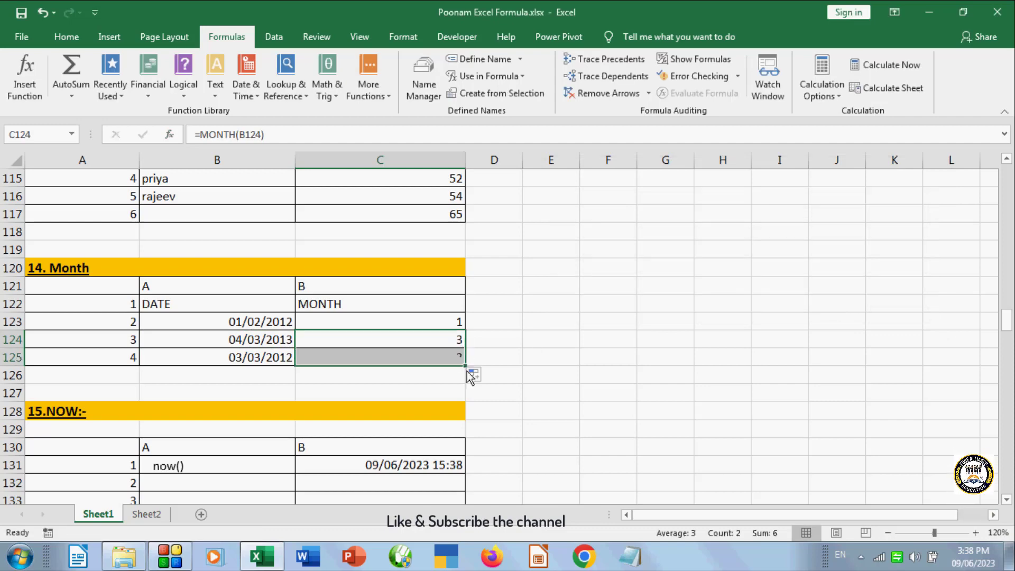
pyautogui.click(356, 468)
pyautogui.moveTo(1007, 320); pyautogui.dragTo(994, 338)
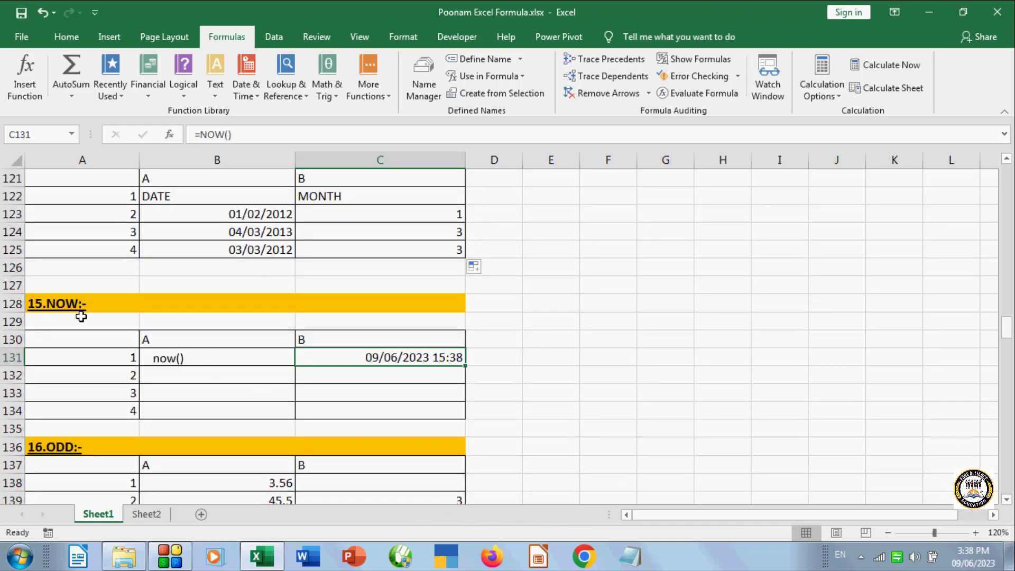
# - Enter =now() in C133 to show the current date-time 09/06/2023 15:38
pyautogui.click(379, 388)
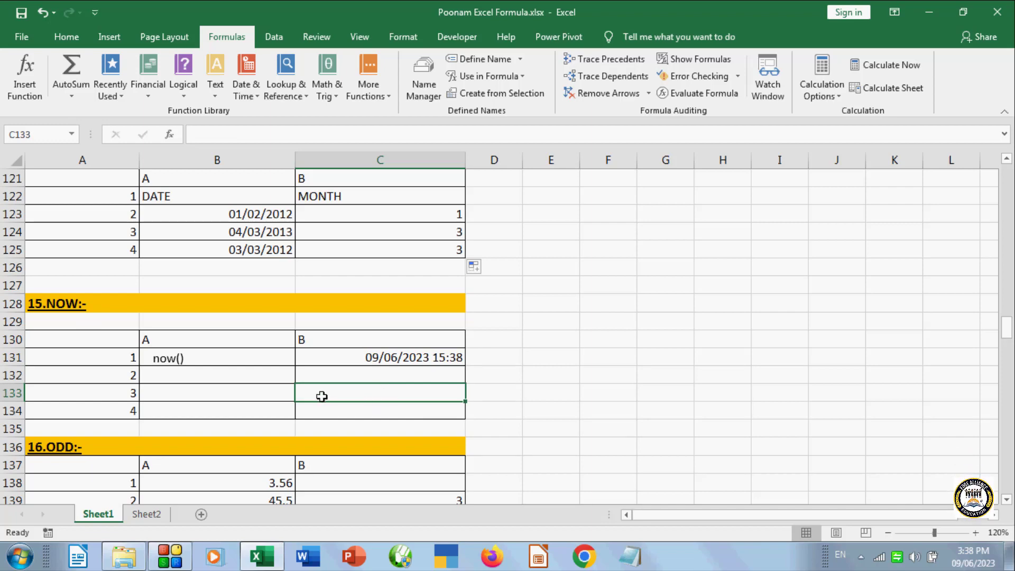
pyautogui.write('=')
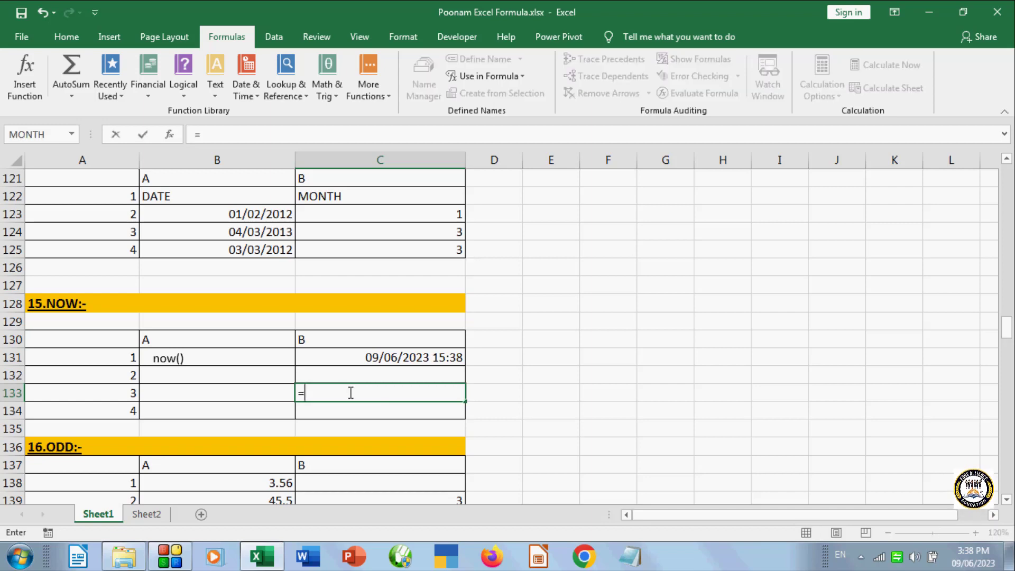
pyautogui.write('now')
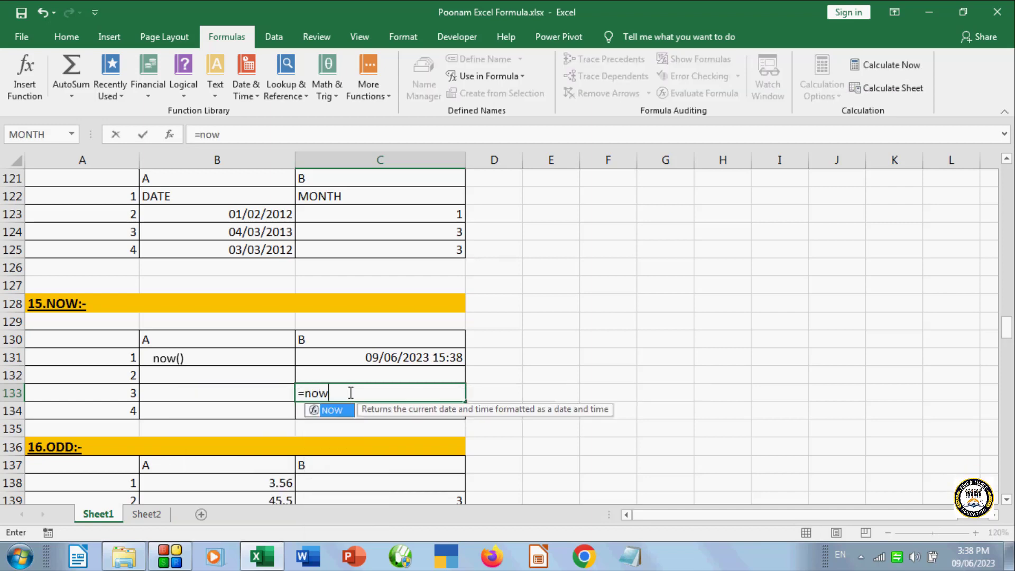
pyautogui.write('(')
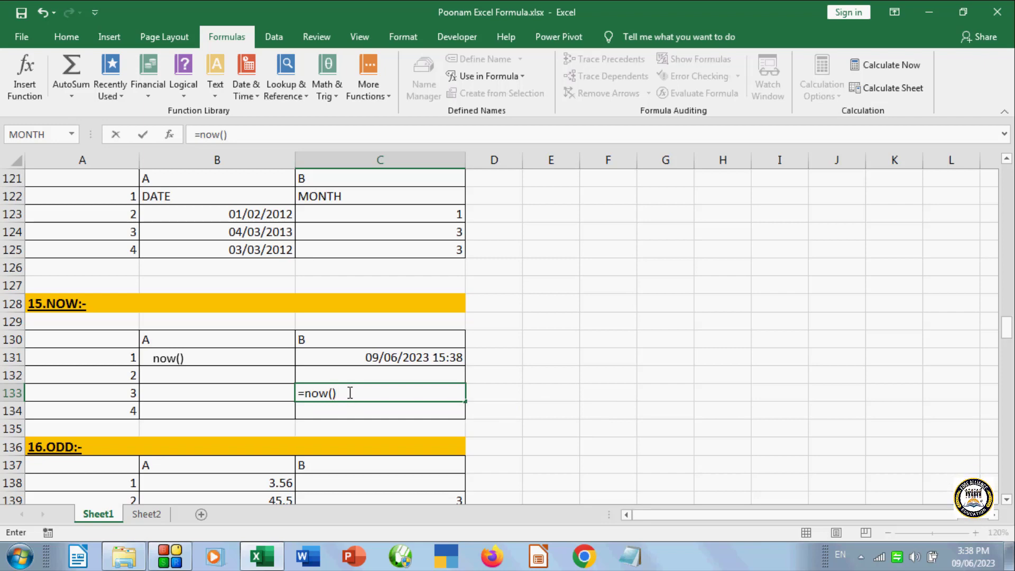
pyautogui.press('Return')
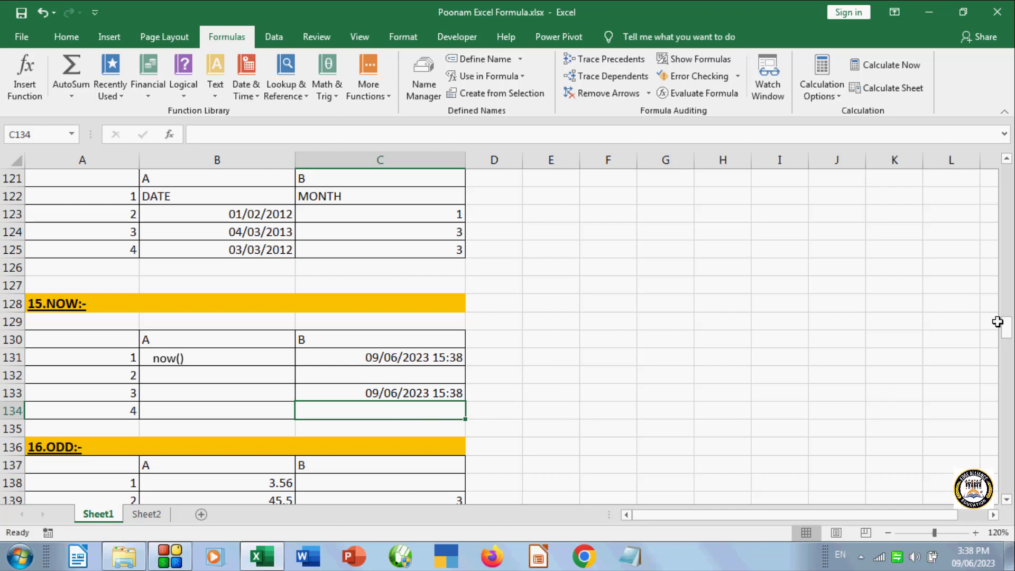
pyautogui.moveTo(1007, 333); pyautogui.dragTo(1008, 344)
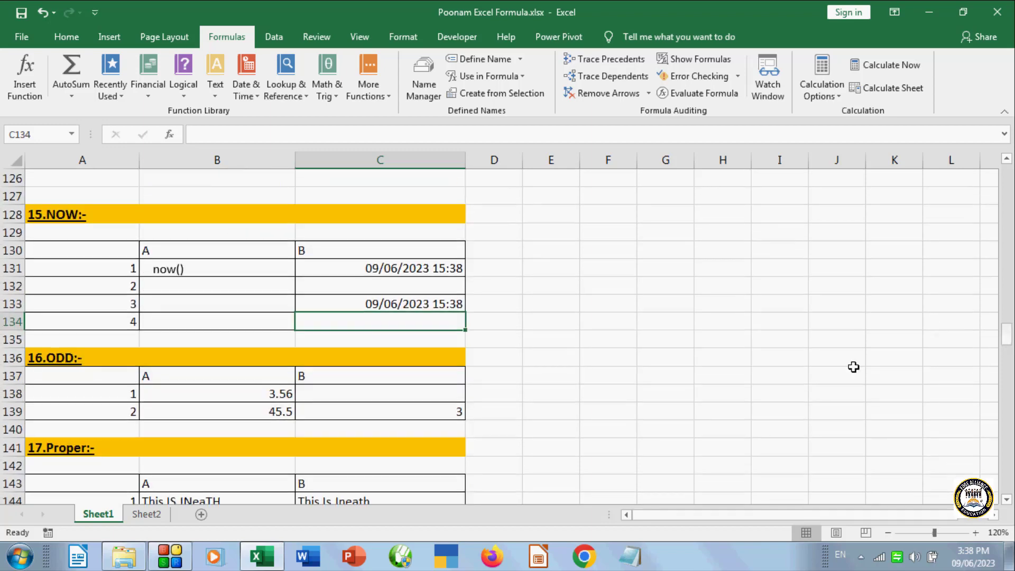
# - Enter =ODD(B138) in C138 through Insert Function, rounding 3.56 up to 5
pyautogui.click(339, 381)
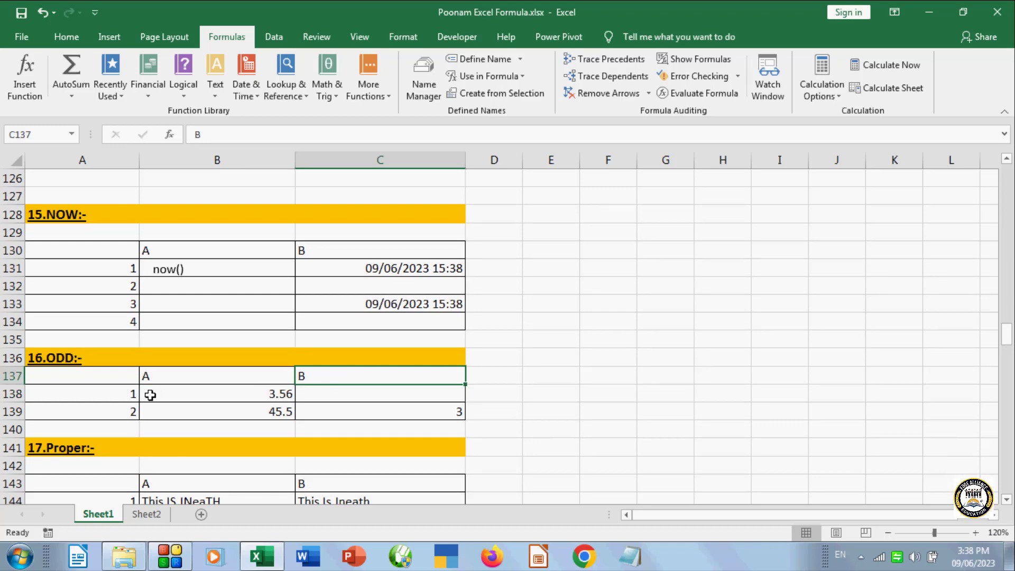
pyautogui.click(385, 412)
pyautogui.click(416, 395)
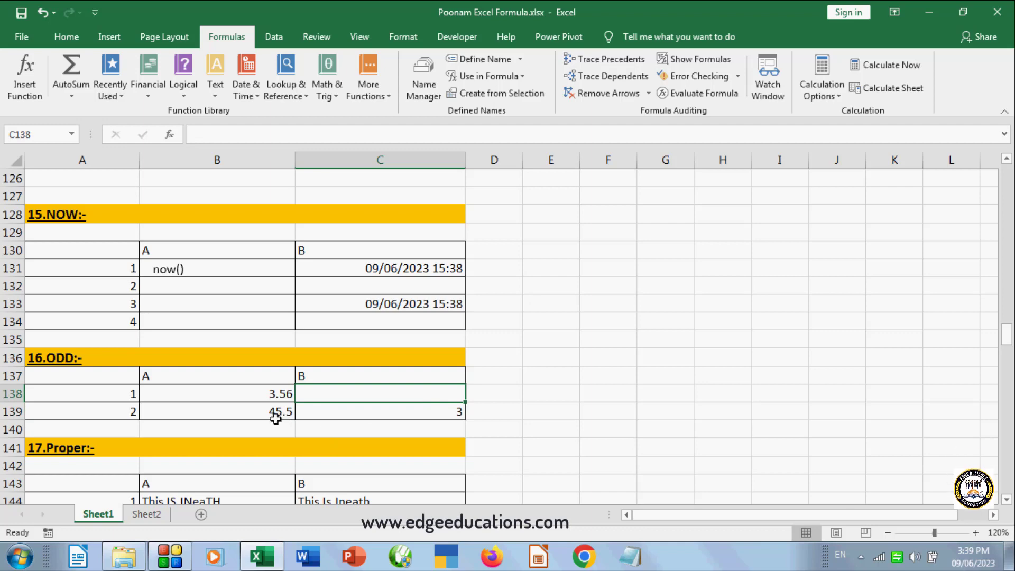
pyautogui.click(37, 85)
pyautogui.click(629, 257)
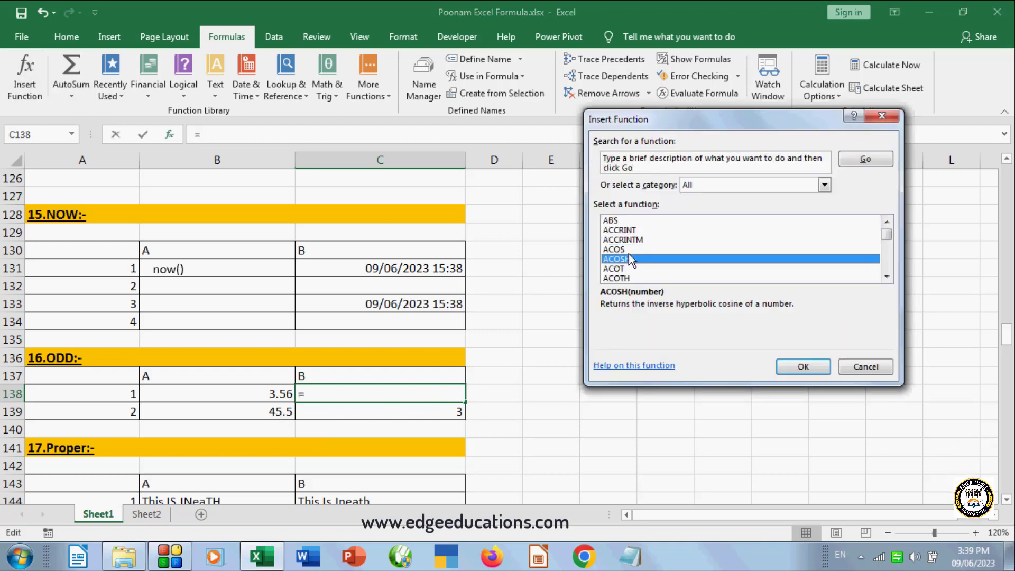
pyautogui.press('o')
pyautogui.press('o')
pyautogui.press('o')
pyautogui.press('o')
pyautogui.press('o')
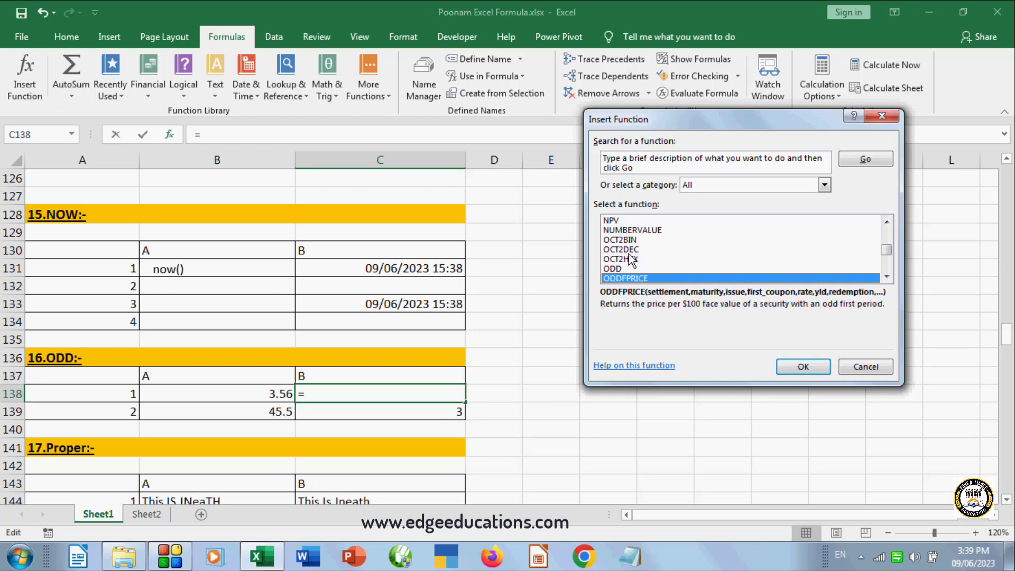
pyautogui.press('Up')
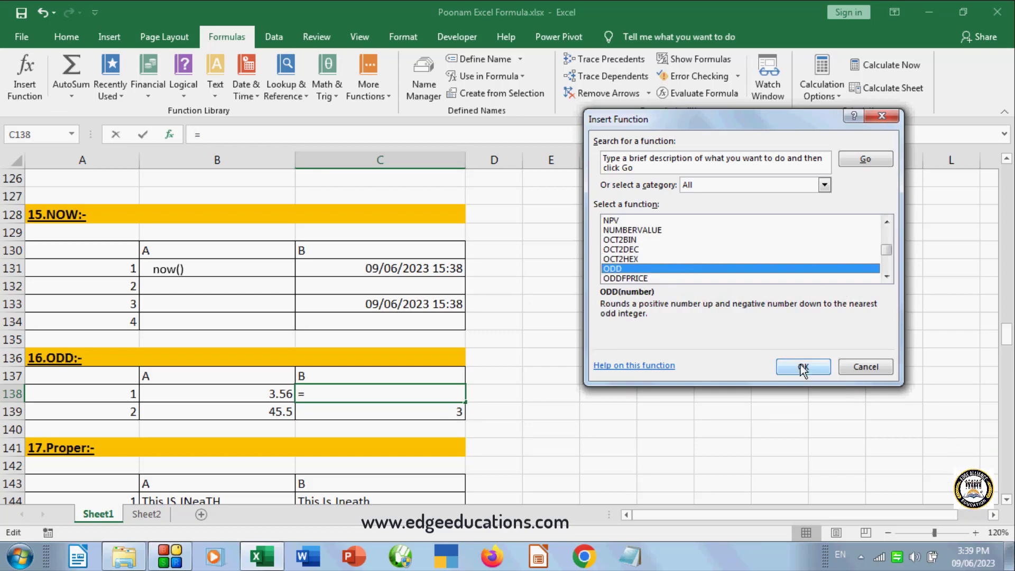
pyautogui.click(803, 366)
pyautogui.click(269, 398)
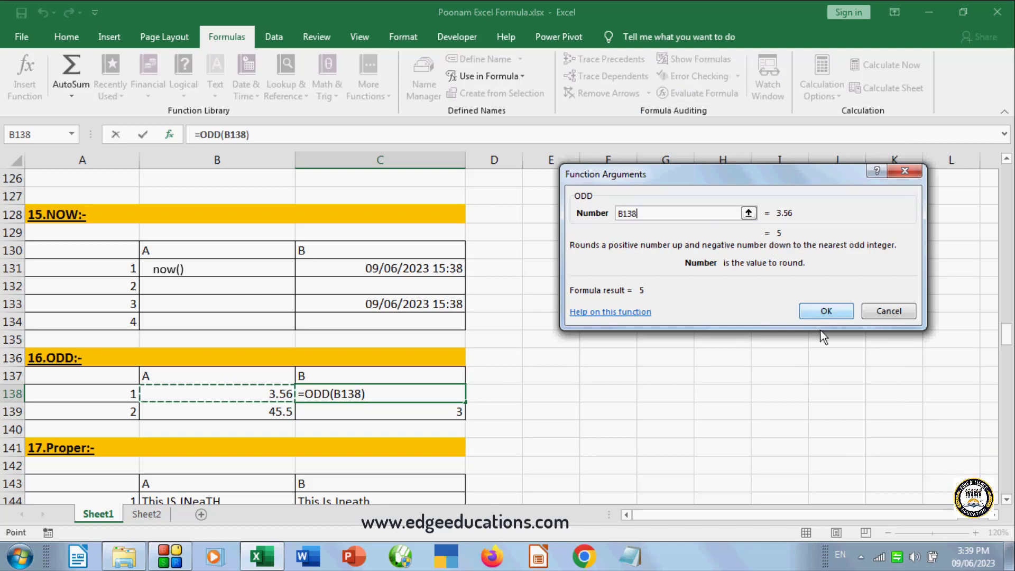
pyautogui.click(827, 312)
pyautogui.click(529, 426)
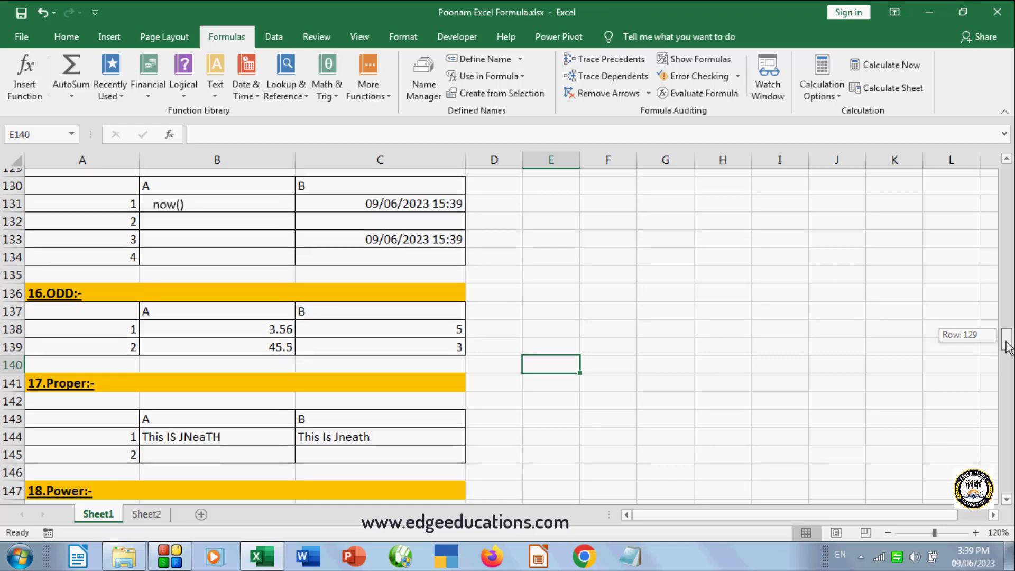
pyautogui.moveTo(1007, 342); pyautogui.dragTo(1007, 348)
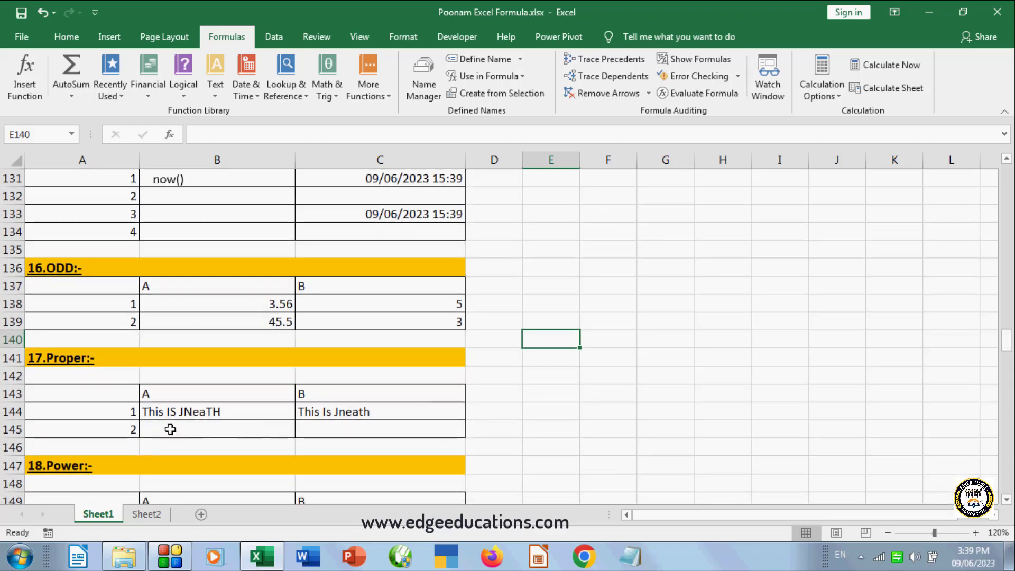
pyautogui.click(169, 430)
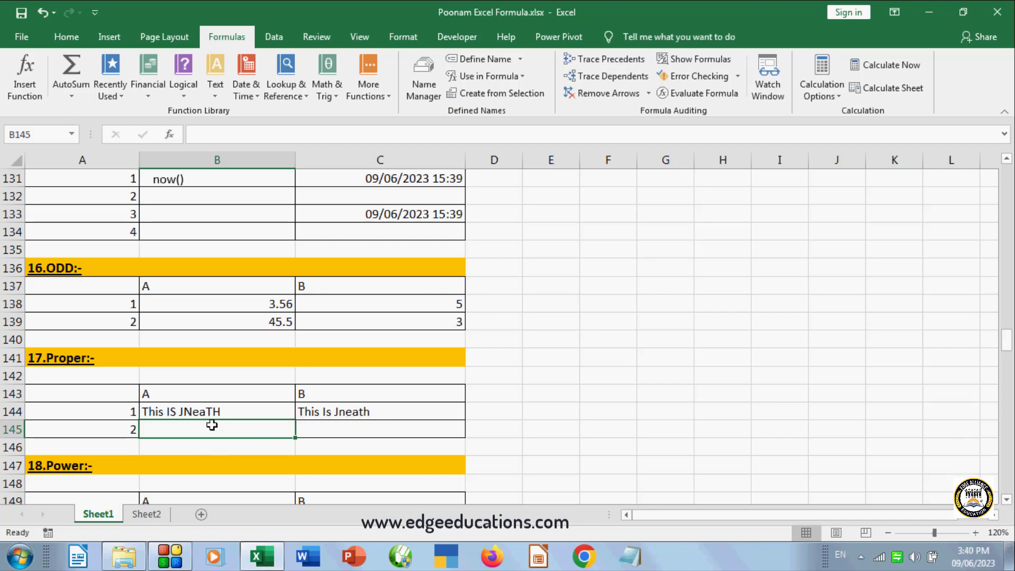
# - Enter 'This IS edgeeducations' in B145, correcting the AutoComplete suggestion
pyautogui.write('E')
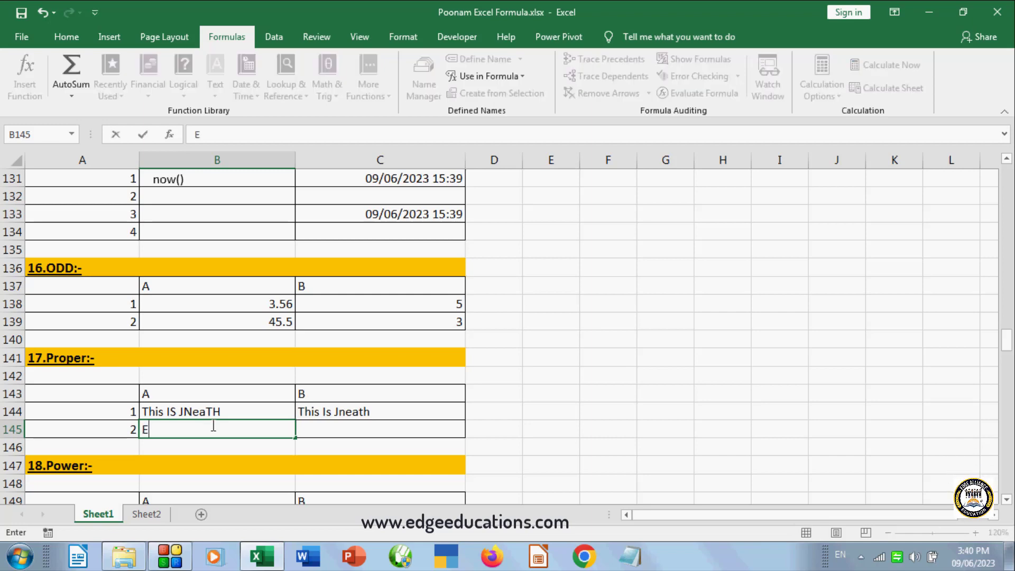
pyautogui.press('BackSpace')
pyautogui.write('This IS JNeaTH')
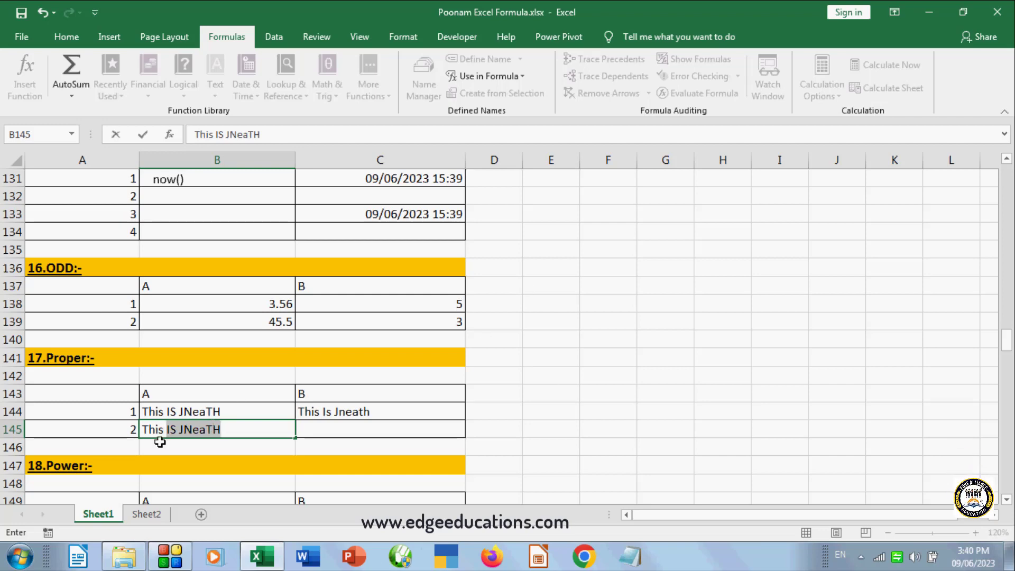
pyautogui.click(195, 431)
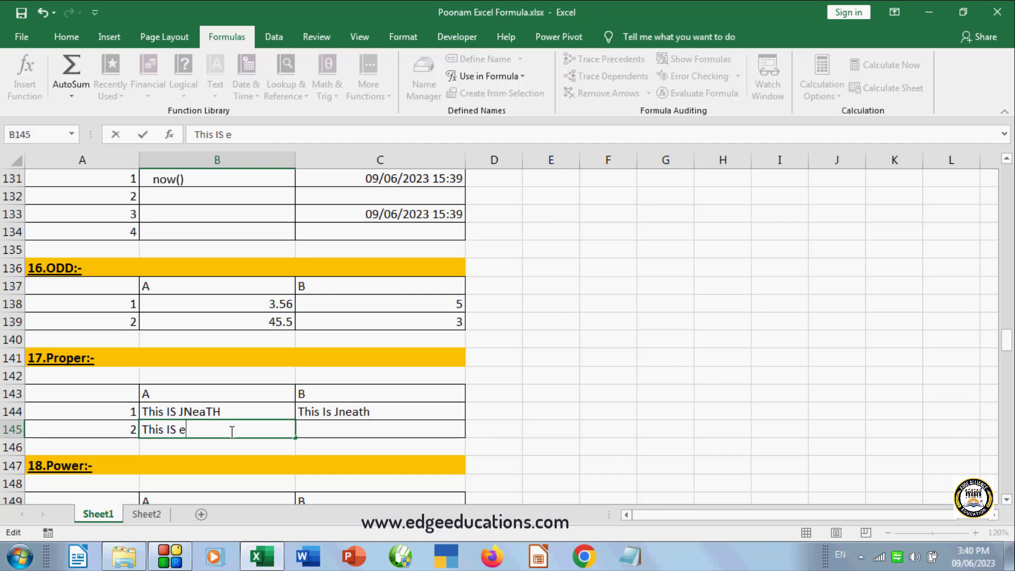
pyautogui.write('g')
pyautogui.press('BackSpace')
pyautogui.write('ge')
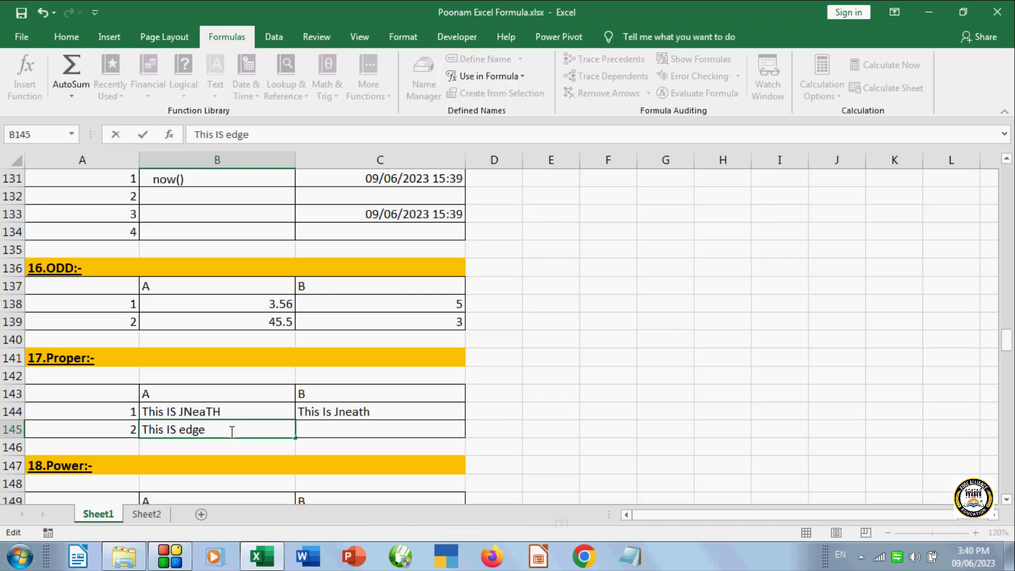
pyautogui.write('educati')
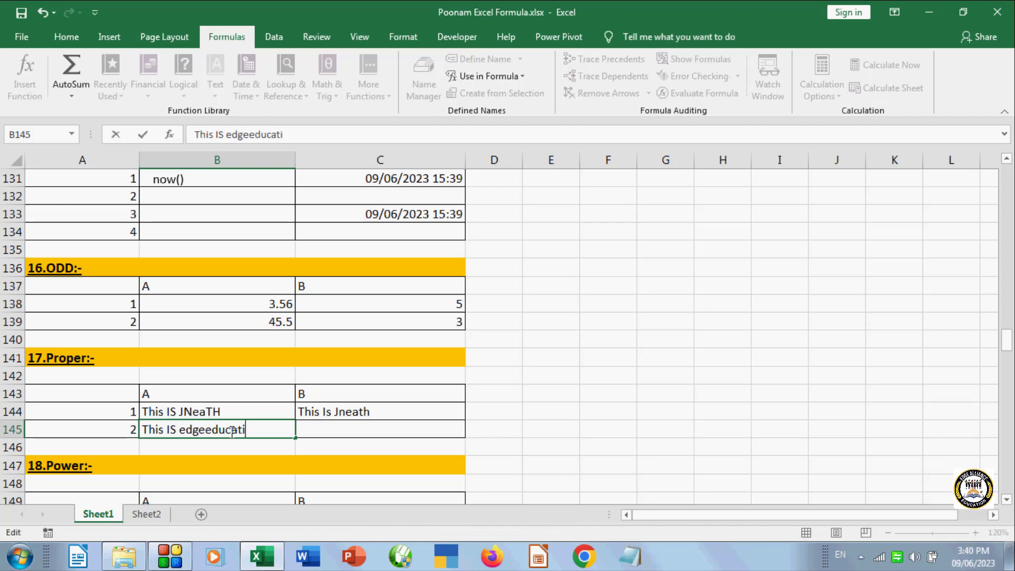
pyautogui.write('ons')
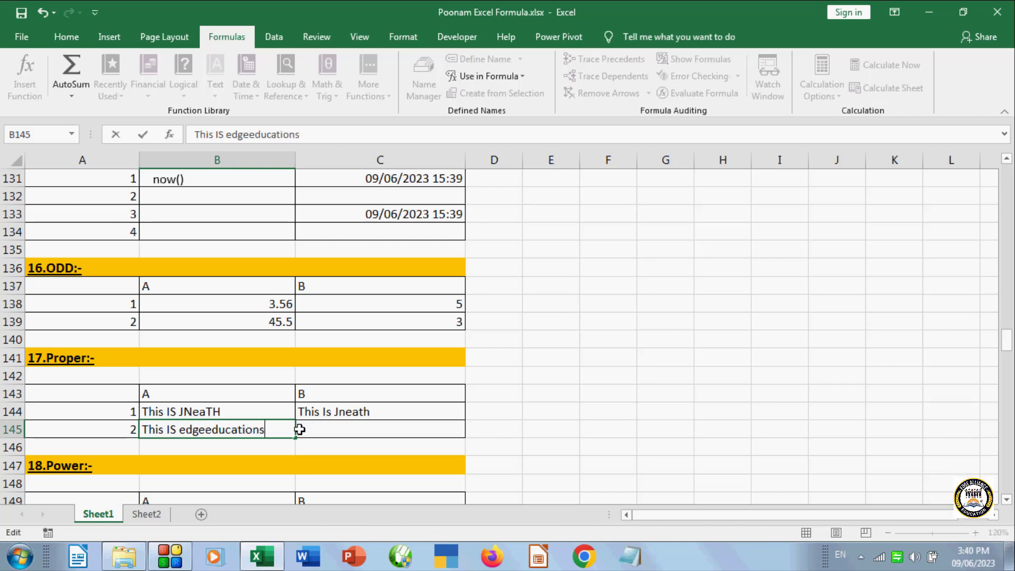
pyautogui.click(299, 429)
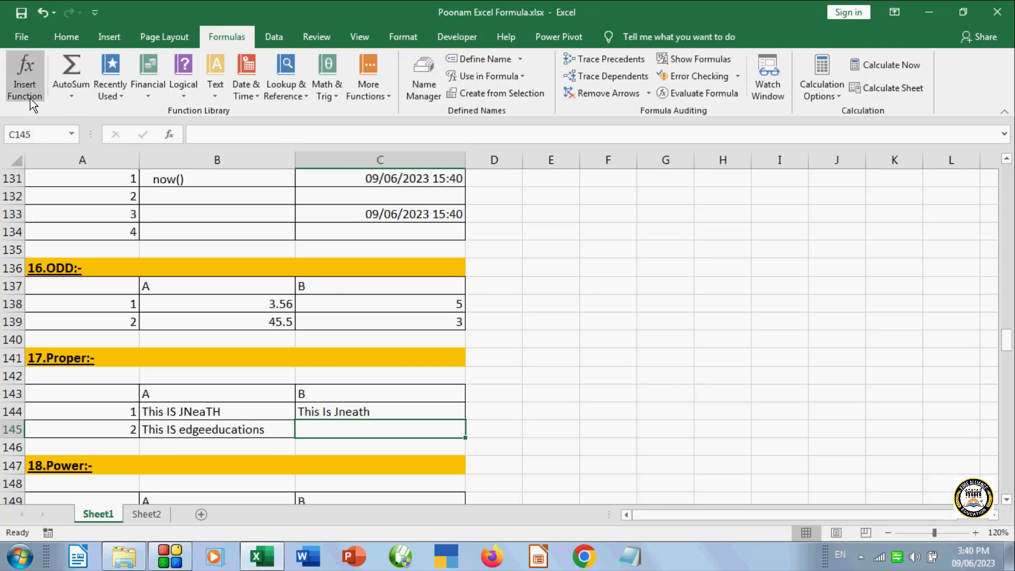
# - Insert =PROPER(B145) in C145 via Insert Function, previewing 'This Is Edgeeducations'
pyautogui.click(25, 79)
pyautogui.click(618, 249)
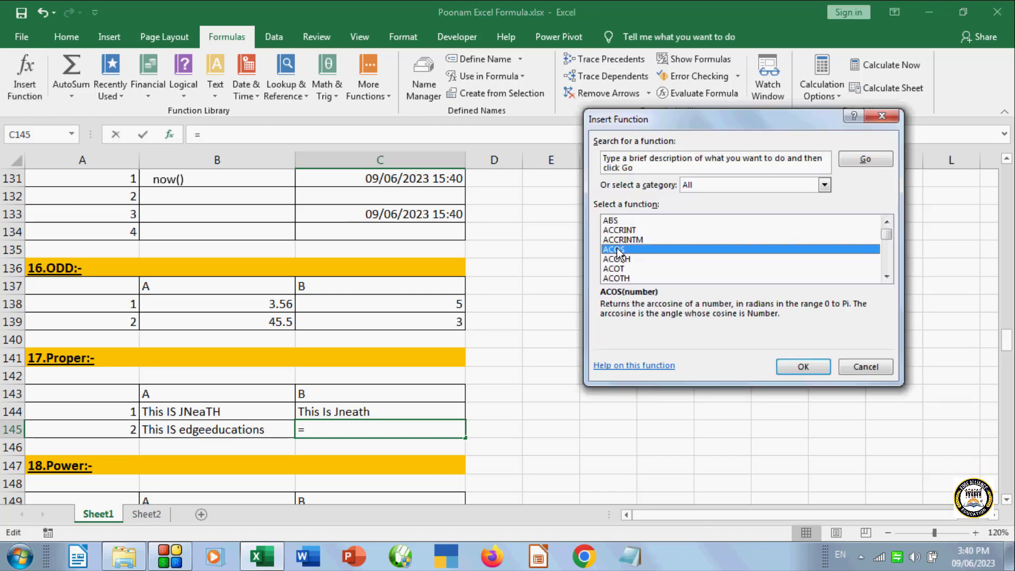
pyautogui.press('p')
pyautogui.press('p')
pyautogui.press('p')
pyautogui.press('p')
pyautogui.press('p')
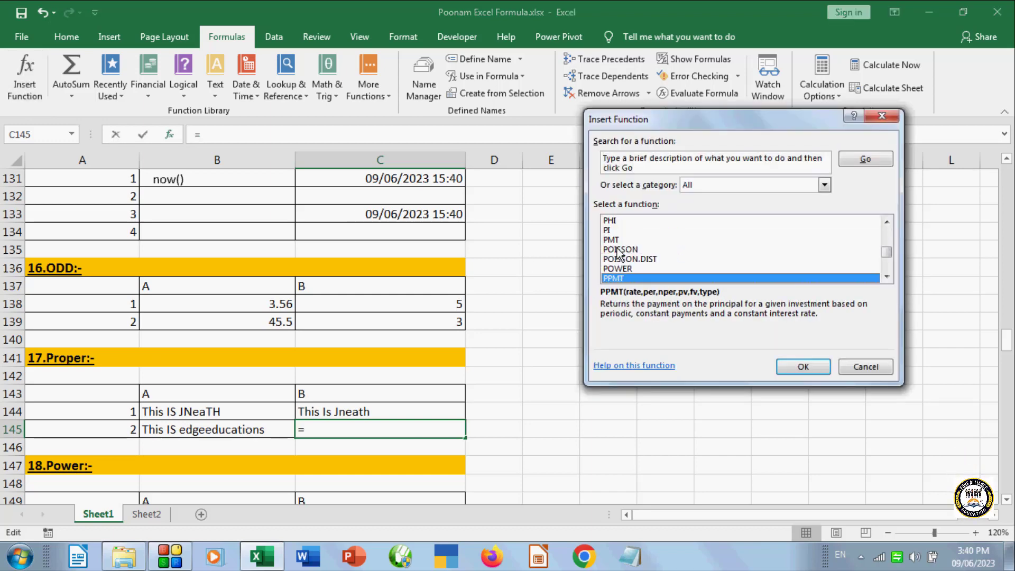
pyautogui.press('Up')
pyautogui.press('Up')
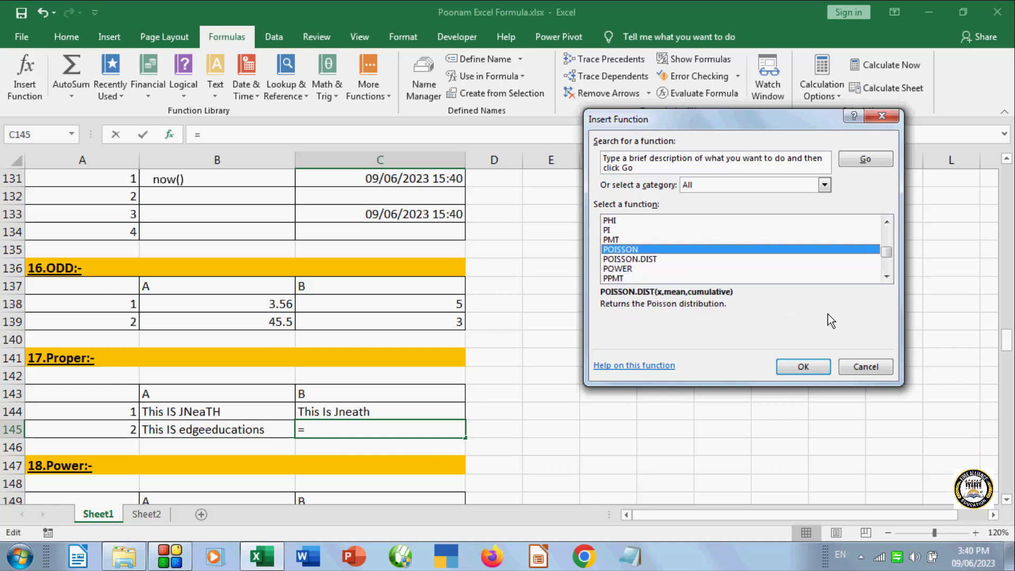
pyautogui.press('Up')
pyautogui.press('Up')
pyautogui.press('Up')
pyautogui.press('Up')
pyautogui.press('Up')
pyautogui.press('Up')
pyautogui.press('Up')
pyautogui.press('Up')
pyautogui.press('Up')
pyautogui.press('Up')
pyautogui.press('Up')
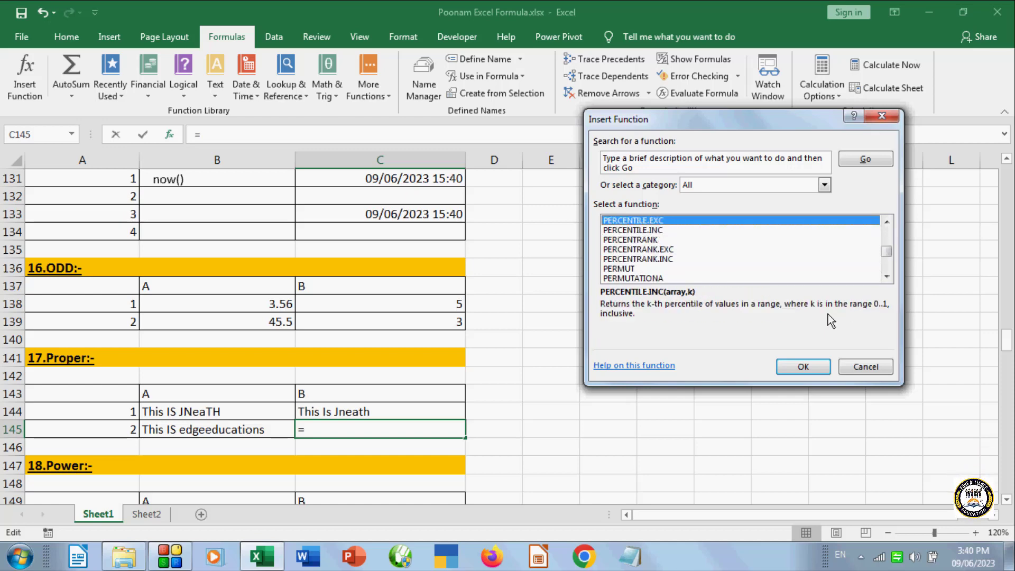
pyautogui.press('Up')
pyautogui.press('Up')
pyautogui.press('Up')
pyautogui.press('Up')
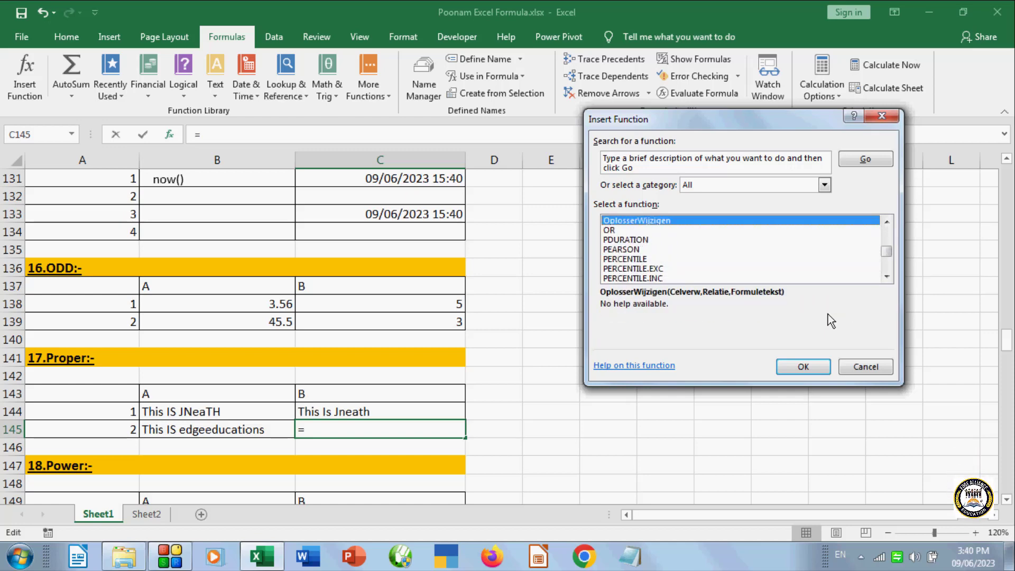
pyautogui.press('Down')
pyautogui.press('Down')
pyautogui.press('Down')
pyautogui.press('Down')
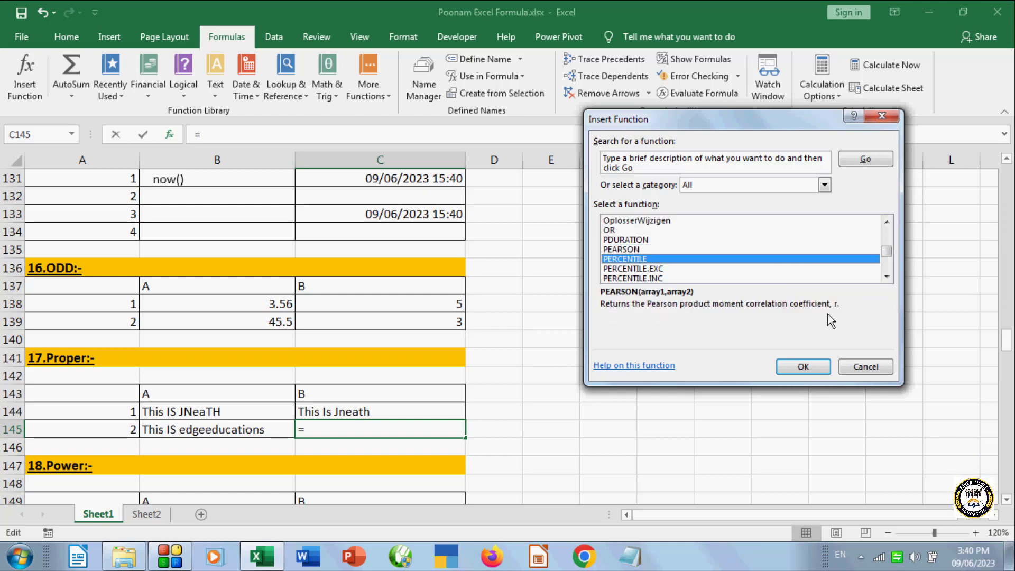
pyautogui.press('Down')
pyautogui.press('Down')
pyautogui.press('Down')
pyautogui.press('Down')
pyautogui.press('Down')
pyautogui.press('Down')
pyautogui.press('Down')
pyautogui.press('Down')
pyautogui.press('Down')
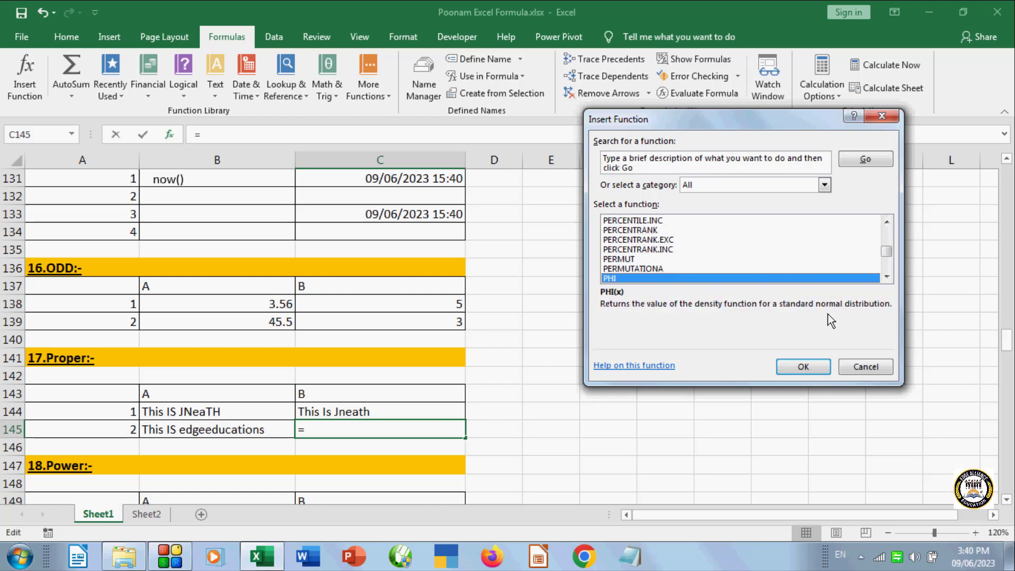
pyautogui.press('Down')
pyautogui.press('Down')
pyautogui.press('Down')
pyautogui.press('Down')
pyautogui.press('Down')
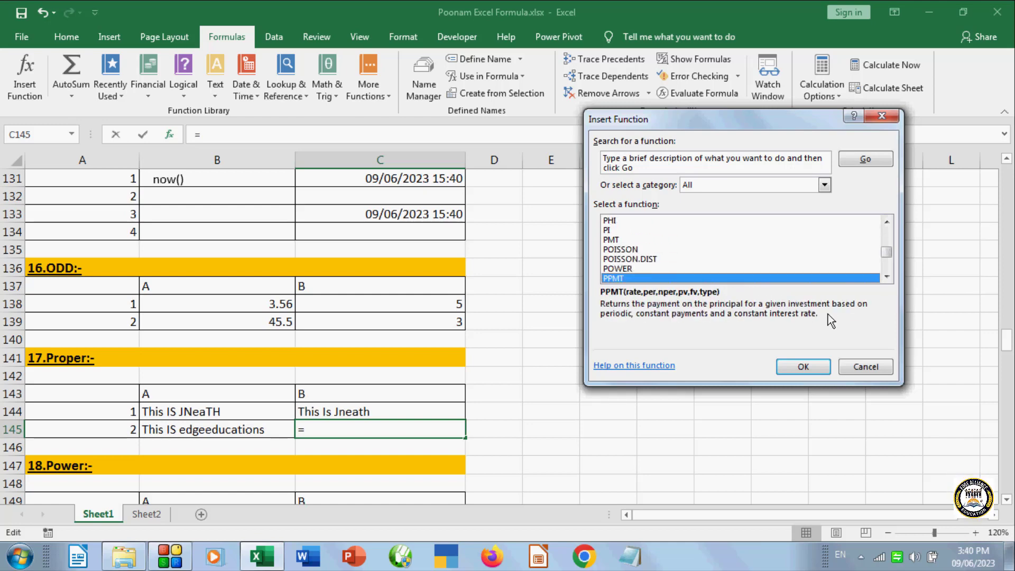
pyautogui.press('Down')
pyautogui.press('Down')
pyautogui.press('Down')
pyautogui.press('Down')
pyautogui.press('Down')
pyautogui.press('Down')
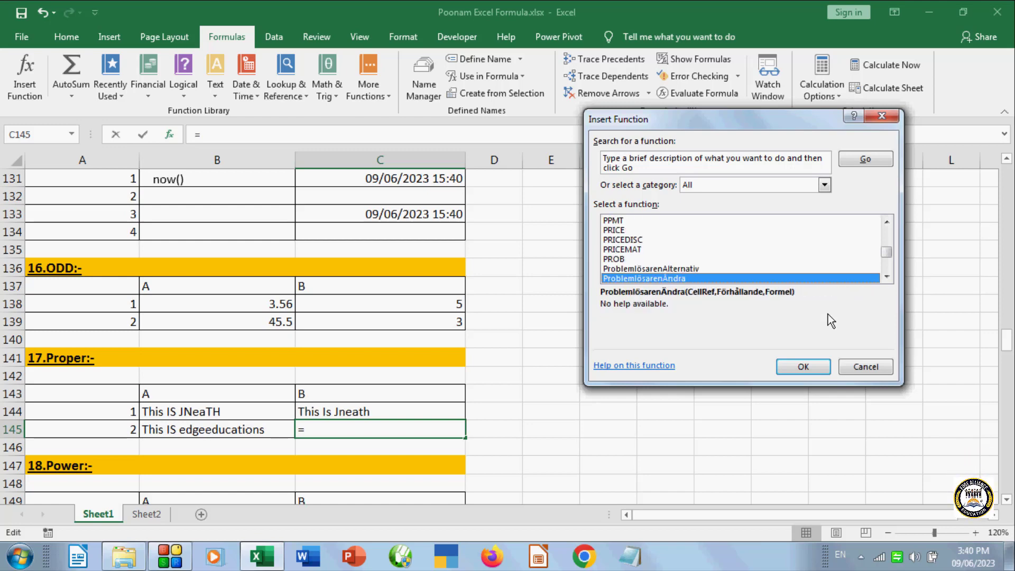
pyautogui.press('Down')
pyautogui.press('Down')
pyautogui.press('Down')
pyautogui.press('Down')
pyautogui.press('Down')
pyautogui.press('Down')
pyautogui.press('Down')
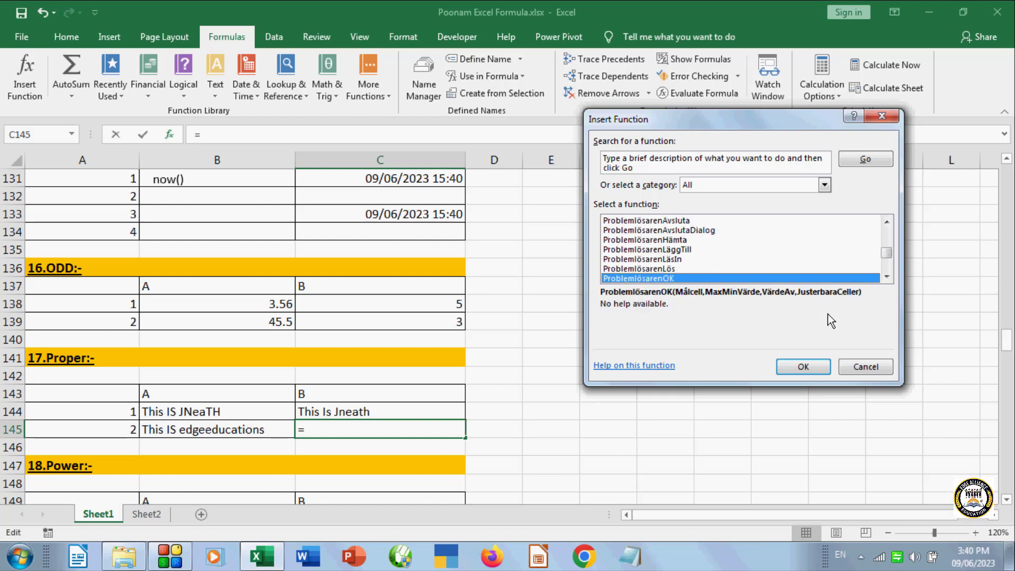
pyautogui.press('Down')
pyautogui.press('Down')
pyautogui.press('Down')
pyautogui.press('Down')
pyautogui.press('Down')
pyautogui.press('Down')
pyautogui.press('Down')
pyautogui.press('Down')
pyautogui.press('Down')
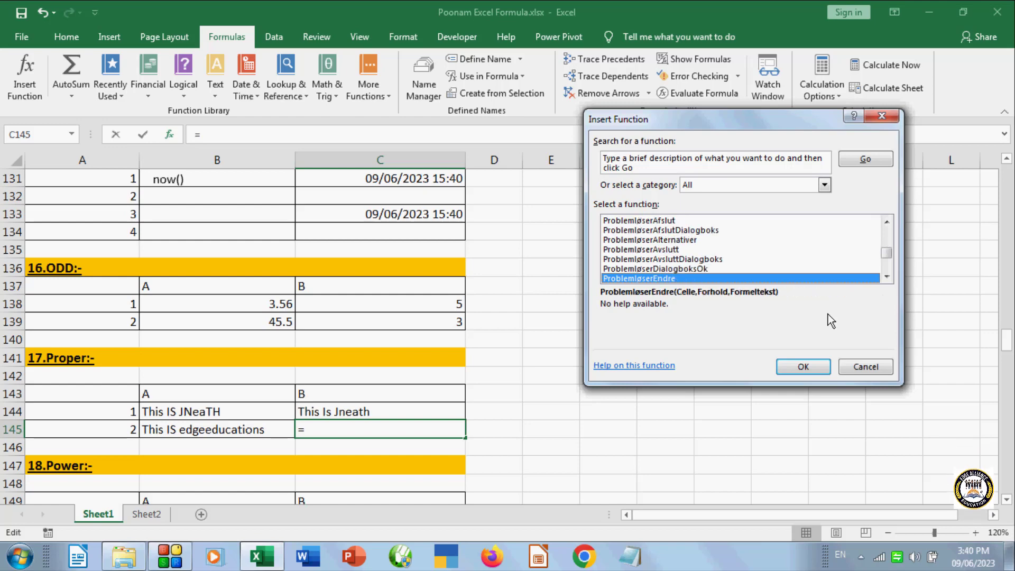
pyautogui.press('Down')
pyautogui.press('Down')
pyautogui.press('Down')
pyautogui.press('Down')
pyautogui.press('Down')
pyautogui.press('Down')
pyautogui.press('Down')
pyautogui.press('Down')
pyautogui.press('Down')
pyautogui.press('Down')
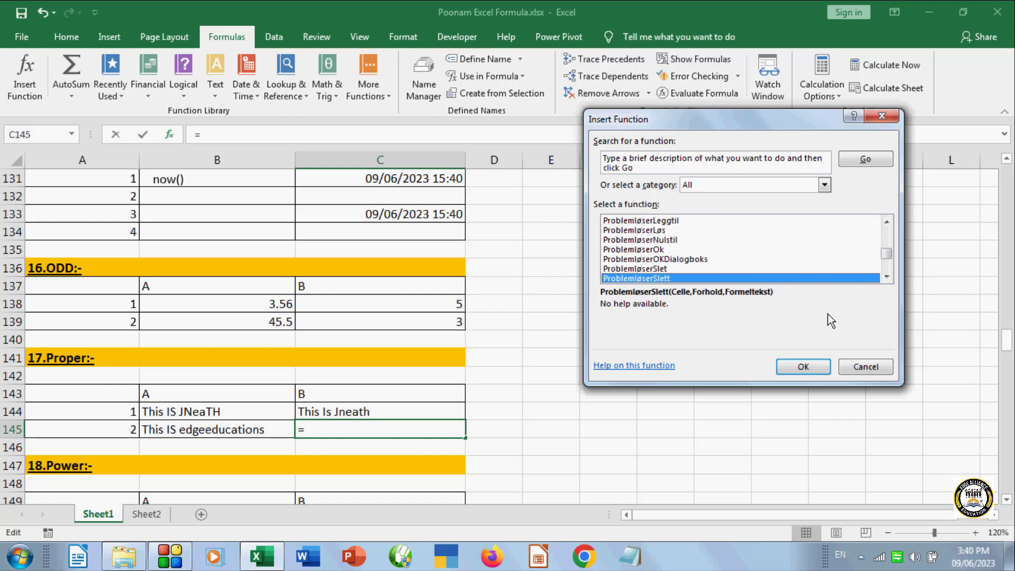
pyautogui.press('Down')
pyautogui.press('Down')
pyautogui.press('Down')
pyautogui.press('Down')
pyautogui.press('Down')
pyautogui.press('Up')
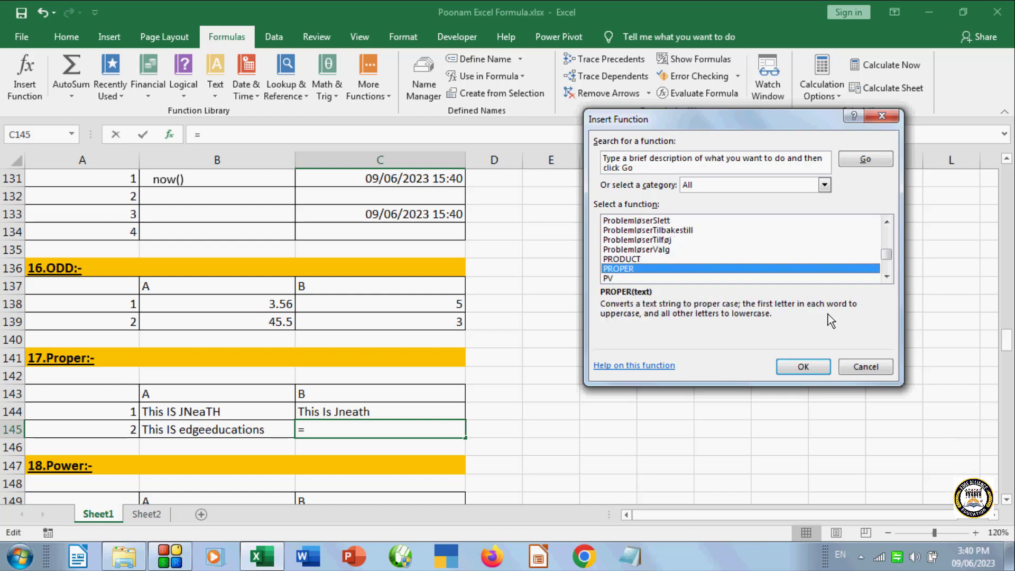
pyautogui.press('Return')
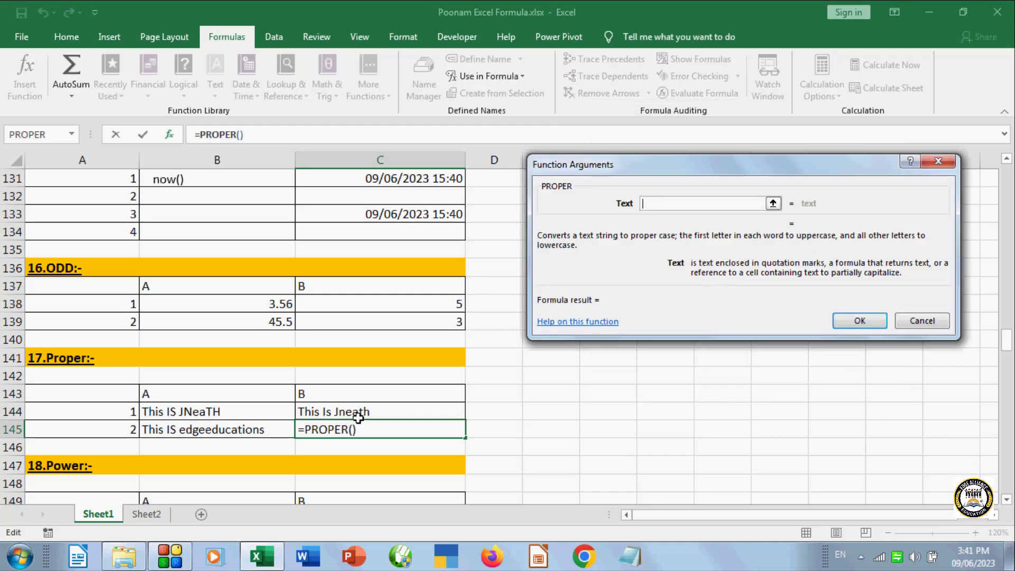
pyautogui.click(145, 432)
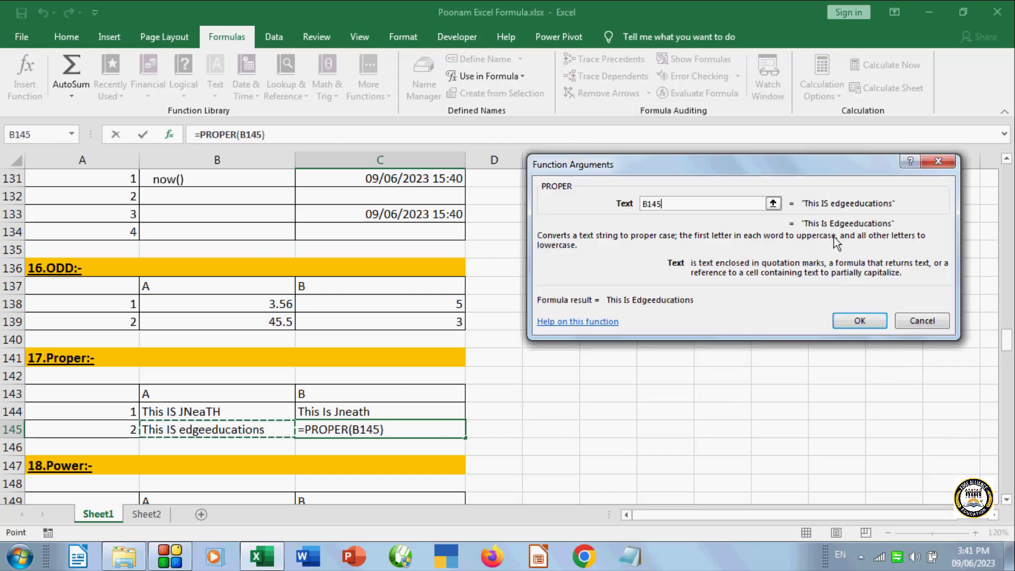
pyautogui.click(860, 321)
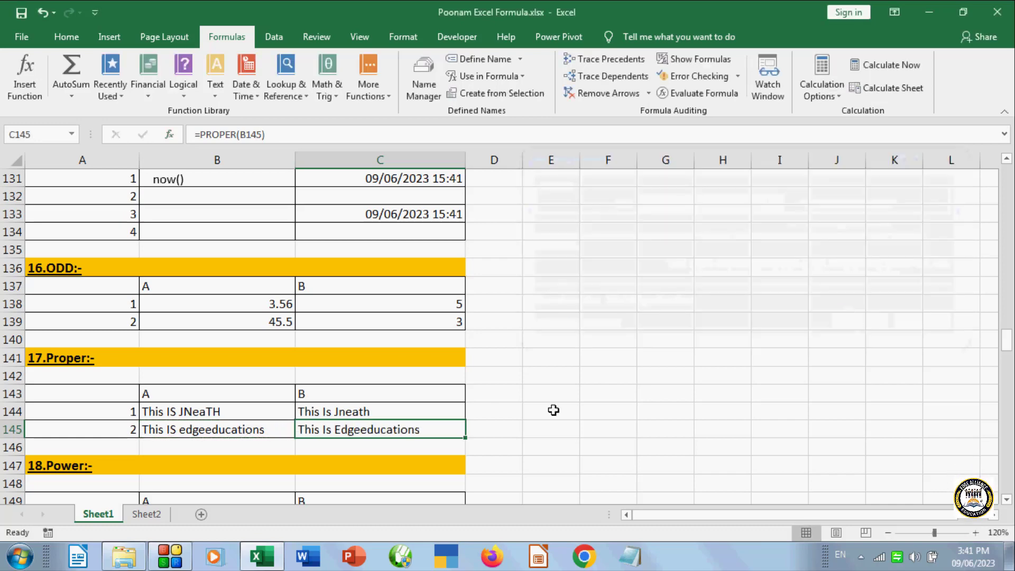
pyautogui.click(205, 431)
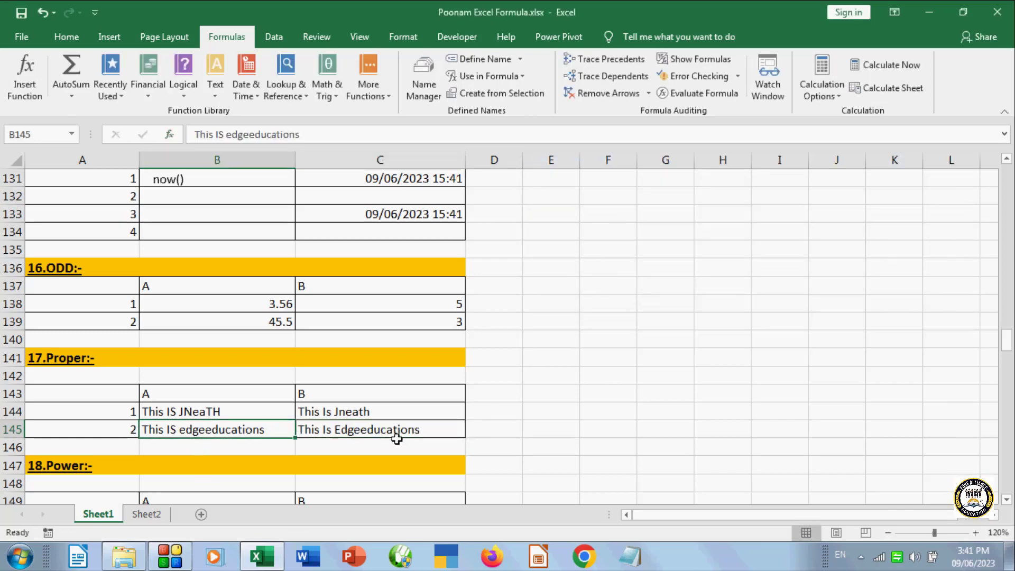
pyautogui.click(394, 437)
pyautogui.click(225, 439)
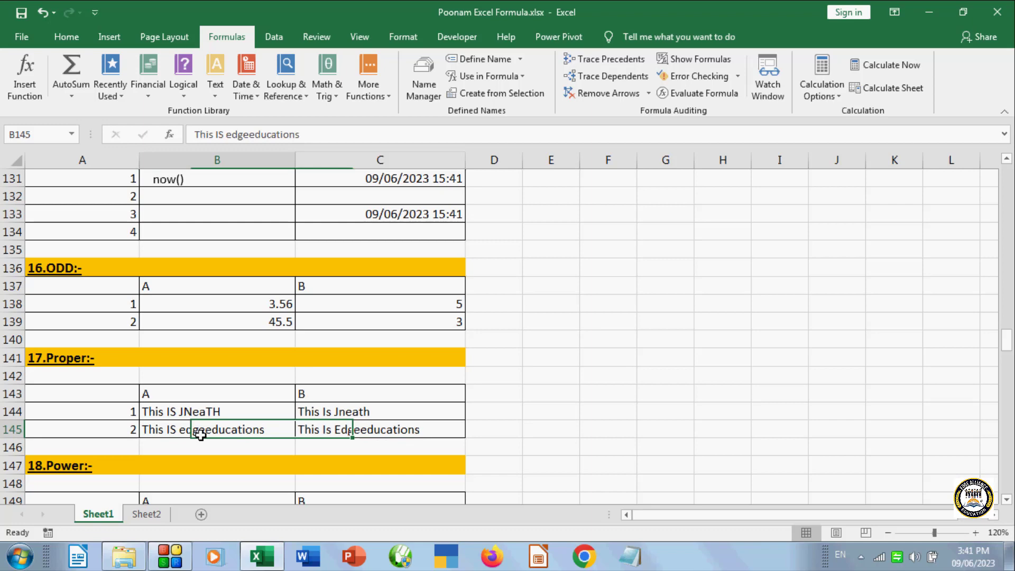
pyautogui.click(368, 429)
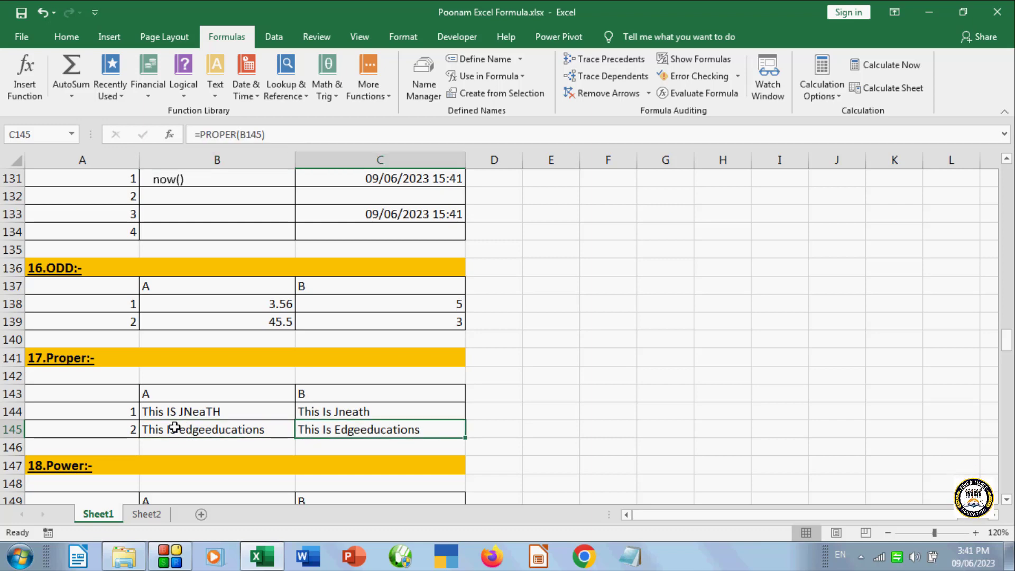
pyautogui.click(228, 430)
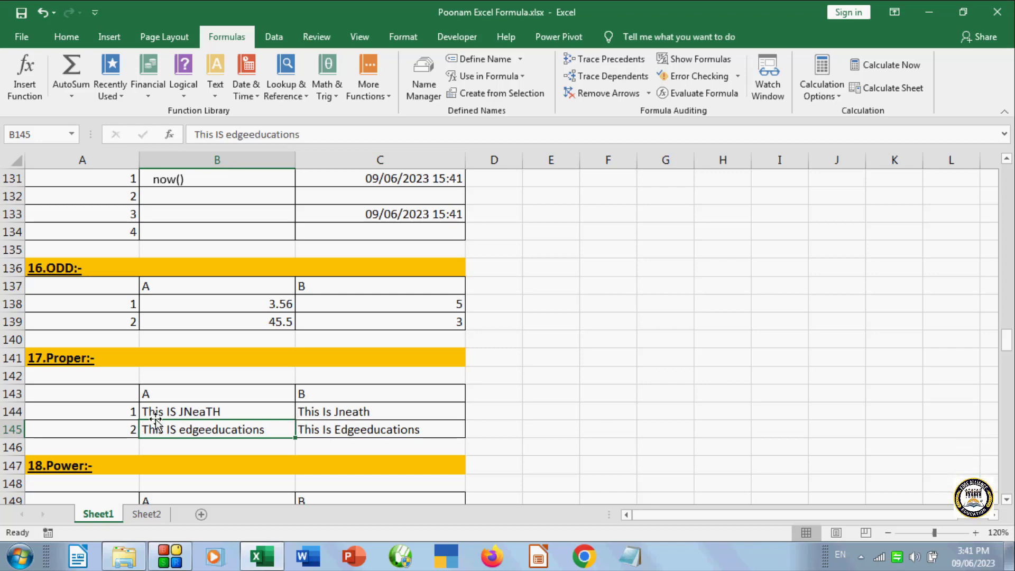
pyautogui.click(704, 429)
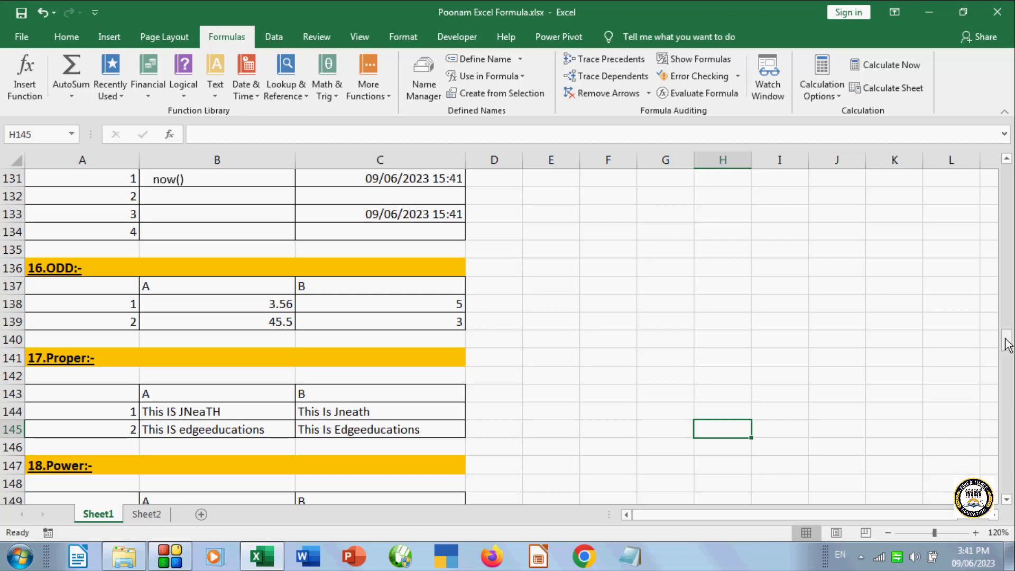
# - Scroll to the 18.Power section and clear the value 4 from C151
pyautogui.moveTo(1008, 341); pyautogui.dragTo(1010, 355)
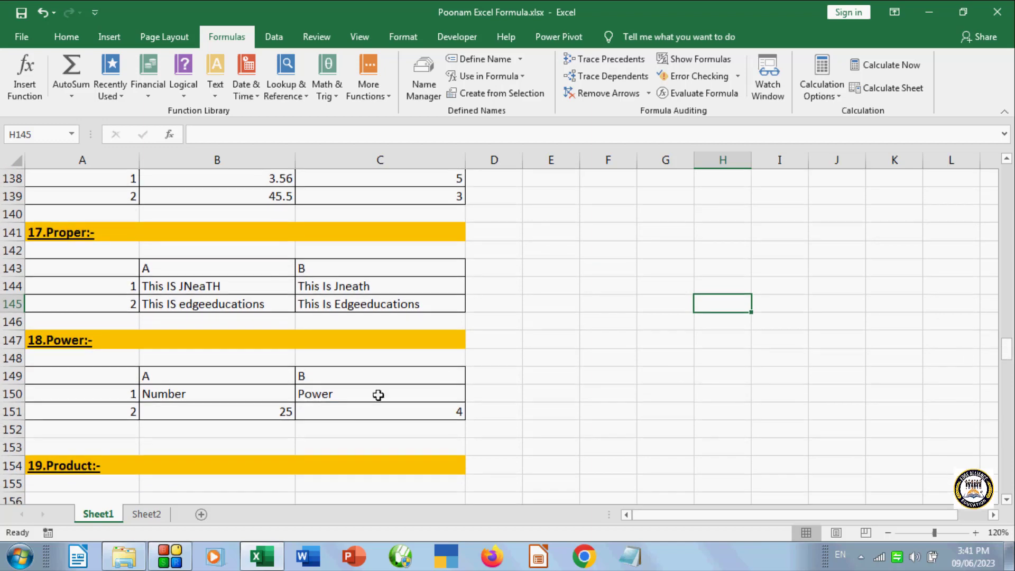
pyautogui.click(356, 412)
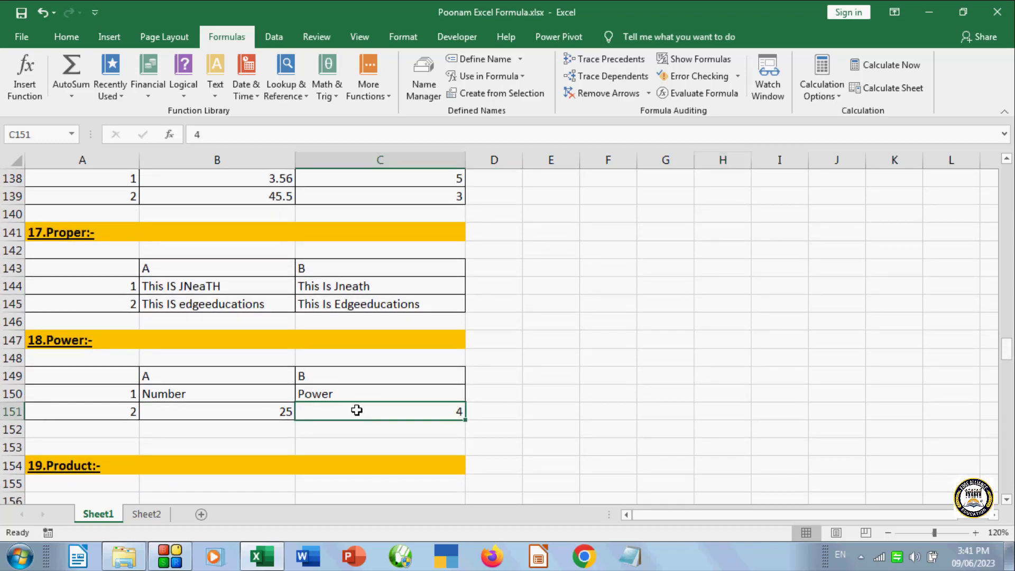
pyautogui.press('Delete')
# - Choose the POWER function from Insert Function for cell C151
pyautogui.click(24, 75)
pyautogui.click(669, 218)
pyautogui.click(610, 250)
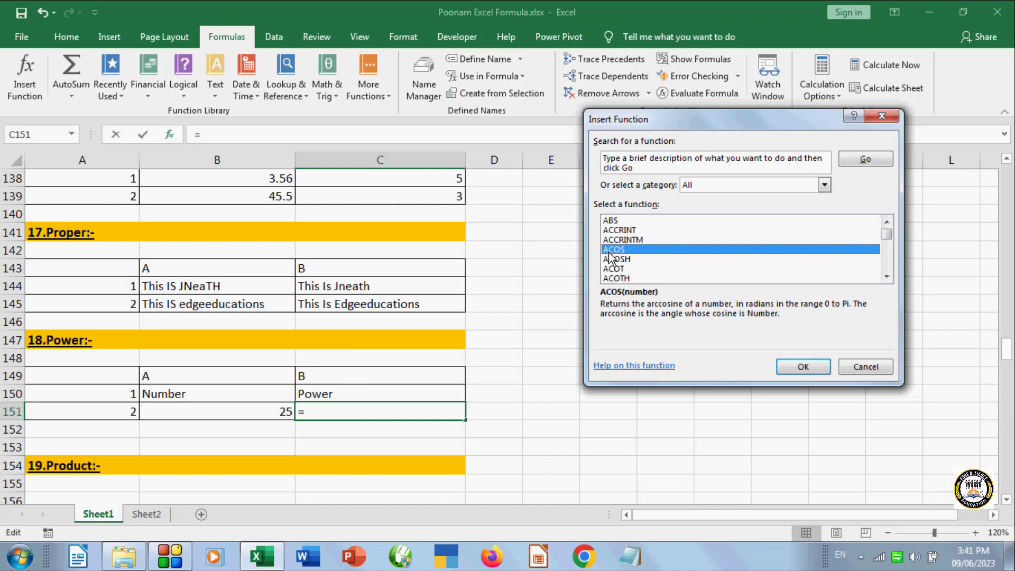
pyautogui.press('p')
pyautogui.press('Down')
pyautogui.press('Down')
pyautogui.press('Down')
pyautogui.press('Down')
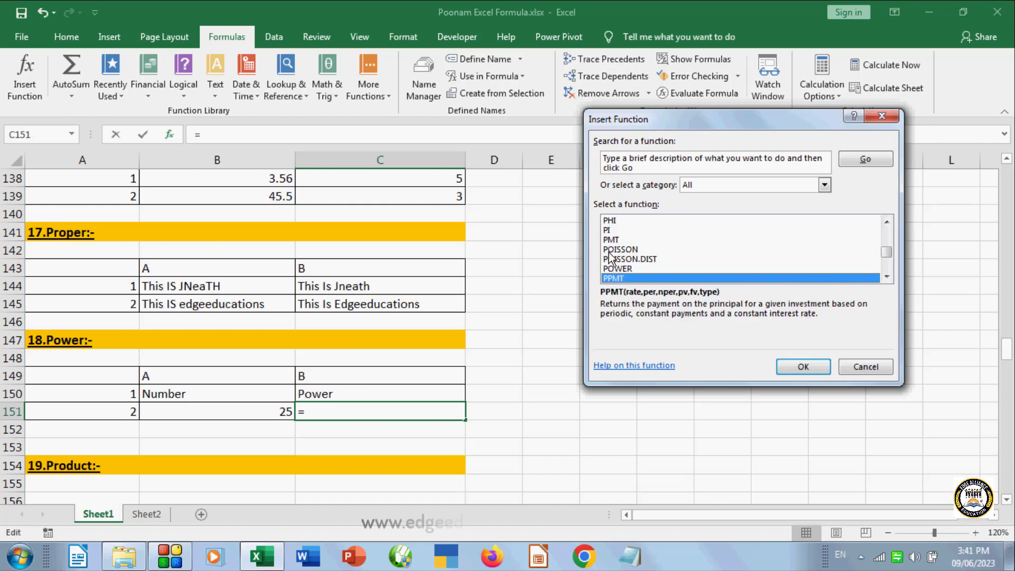
pyautogui.press('Up')
pyautogui.press('Return')
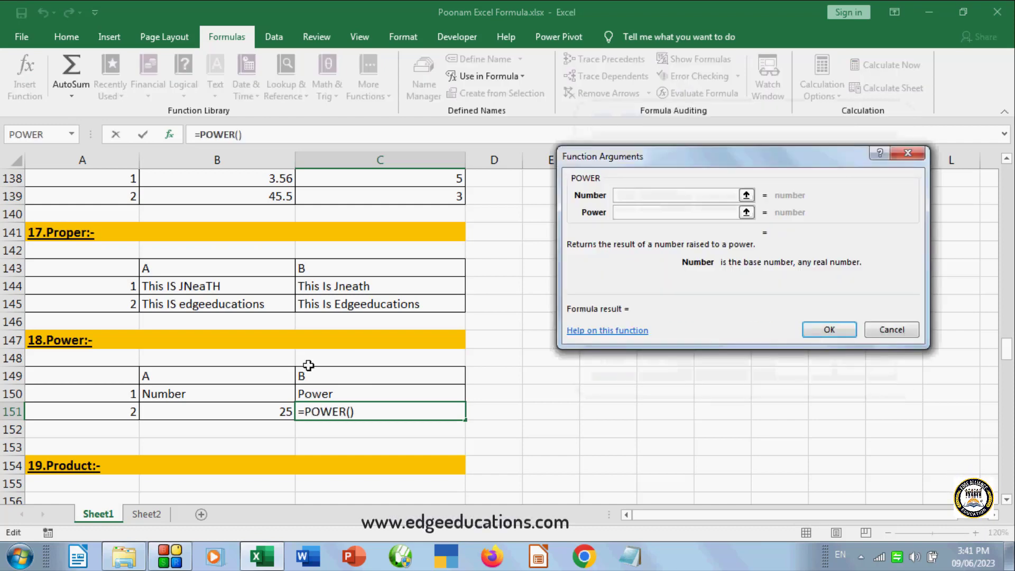
# - Set Number to B151 and Power to 2, giving 625
pyautogui.click(274, 415)
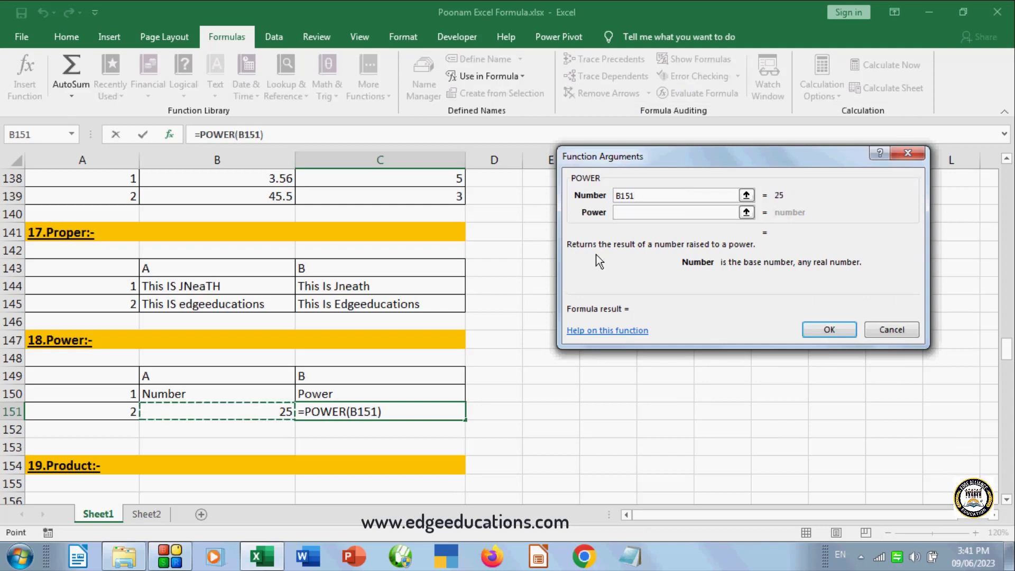
pyautogui.click(637, 212)
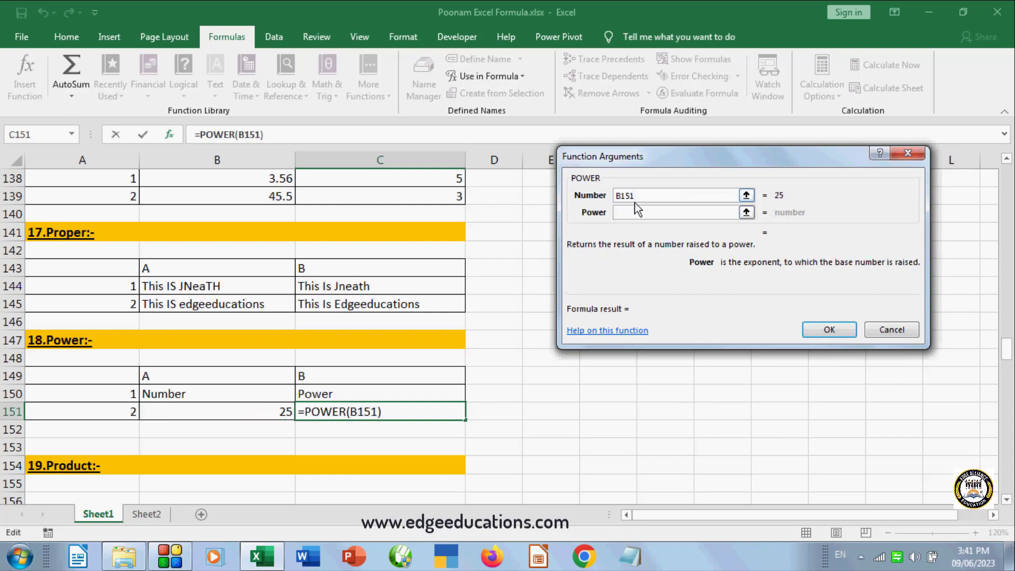
pyautogui.write('2')
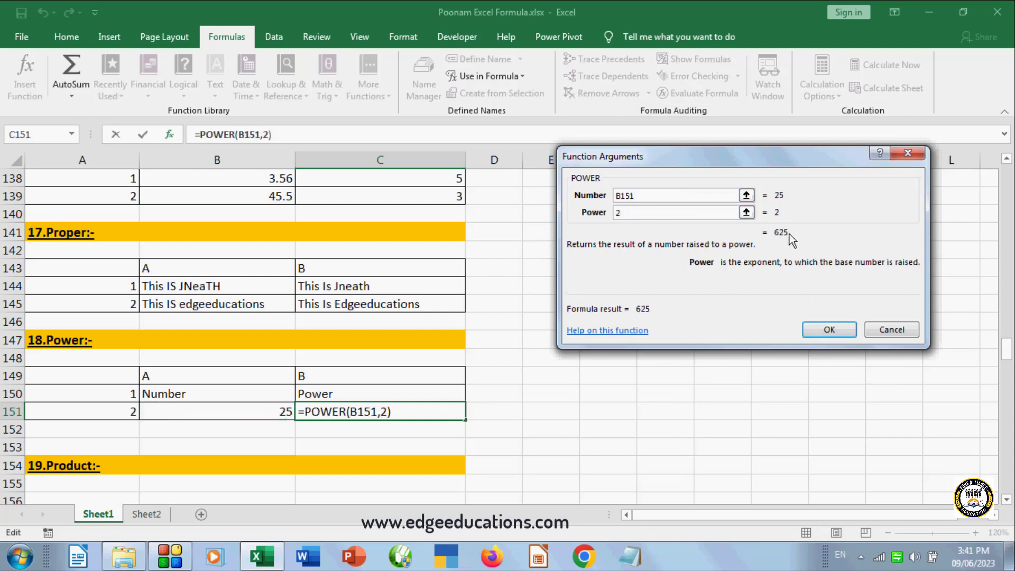
pyautogui.press('BackSpace')
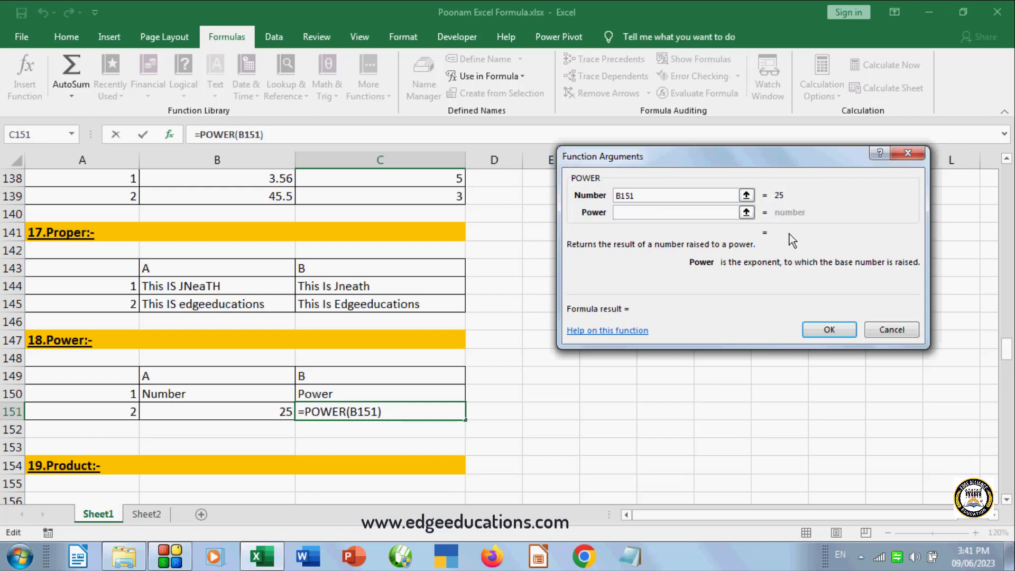
pyautogui.write('5')
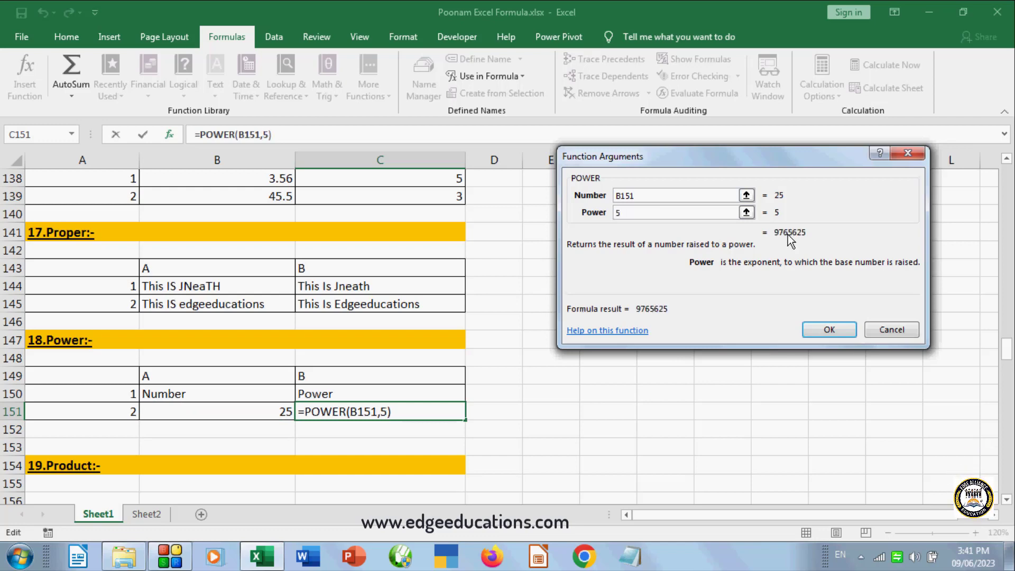
pyautogui.press('BackSpace')
pyautogui.write('2')
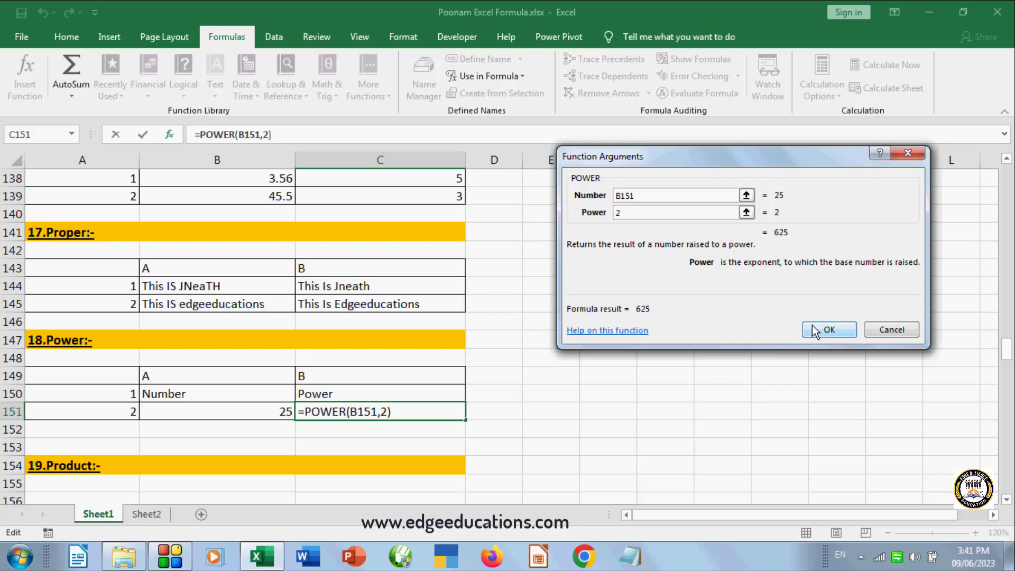
pyautogui.click(815, 331)
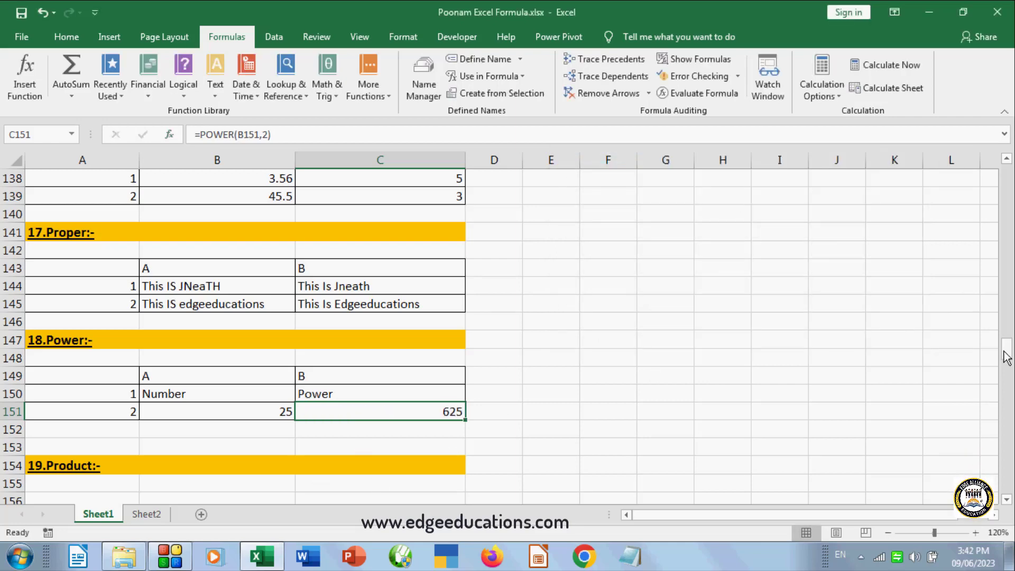
# - Scroll down to the 19.Product table and select cell C163
pyautogui.moveTo(1006, 357); pyautogui.dragTo(1006, 360)
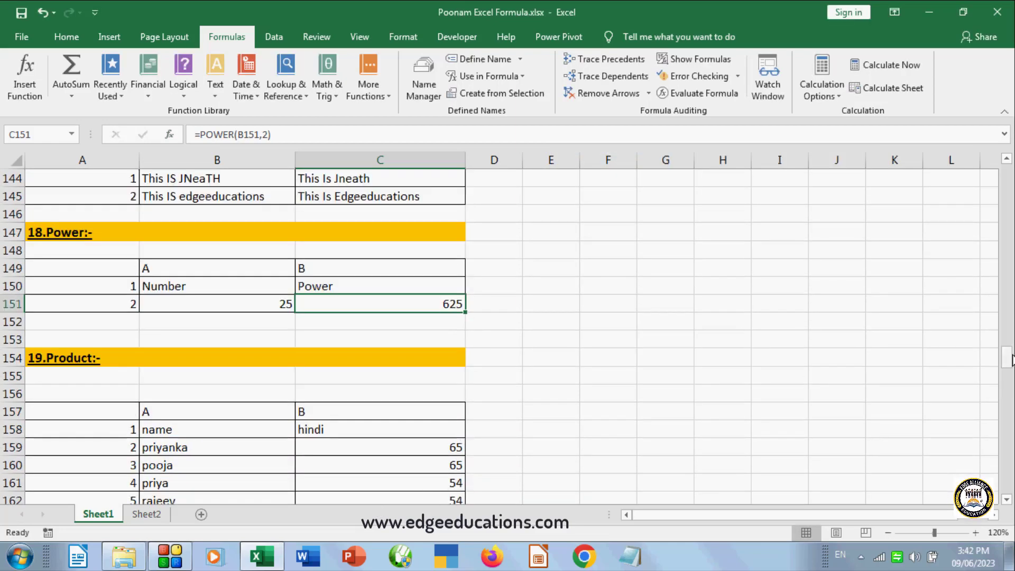
pyautogui.moveTo(1011, 361); pyautogui.dragTo(1008, 365)
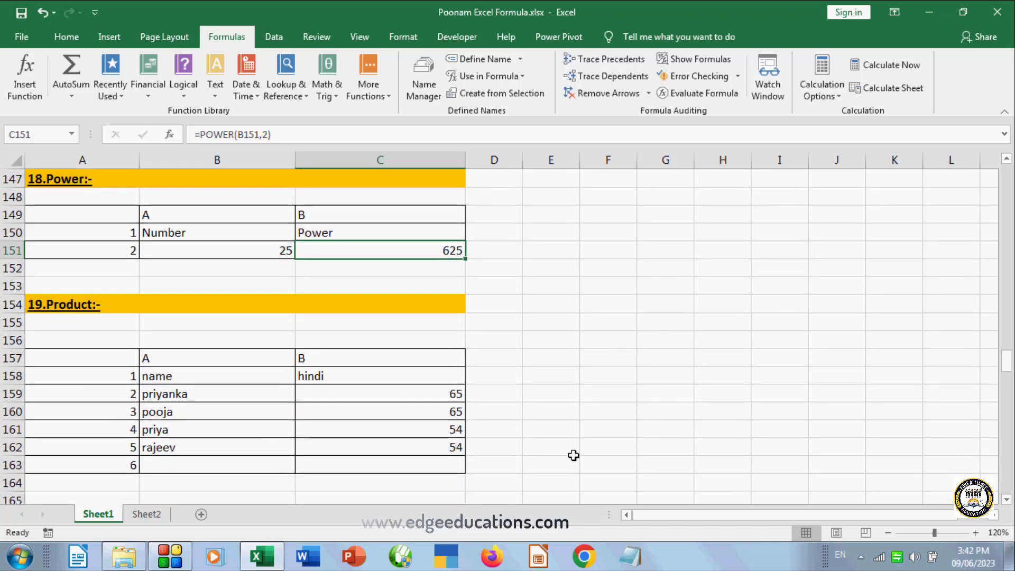
pyautogui.click(423, 466)
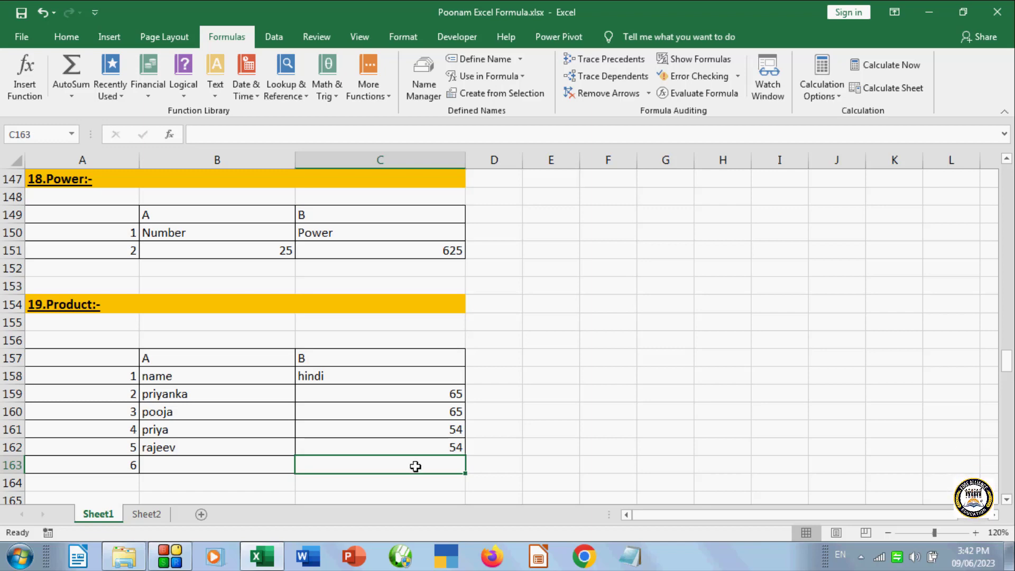
# - Search the function list for PRODUCT for cell C163
pyautogui.click(25, 74)
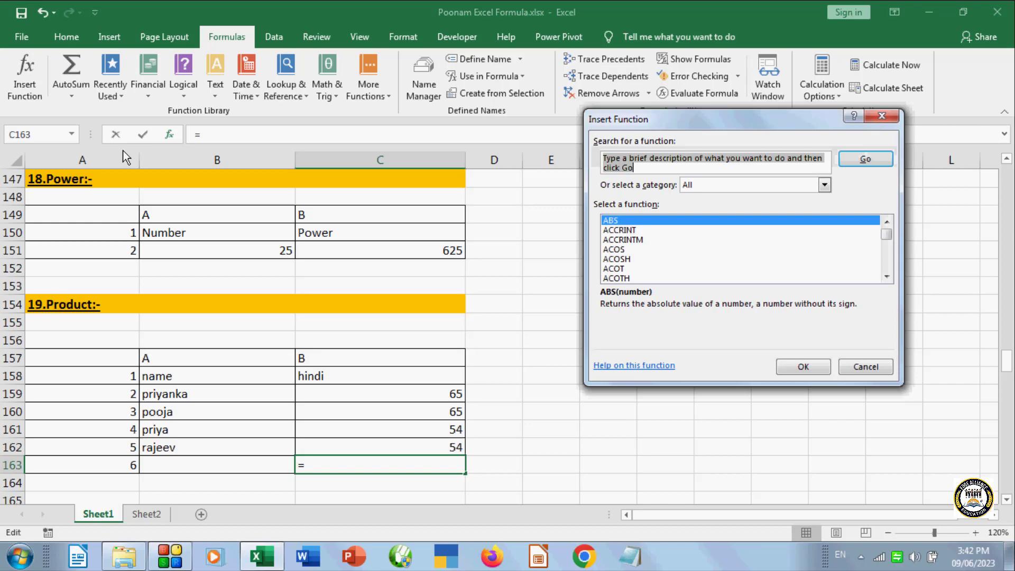
pyautogui.click(621, 258)
pyautogui.press('p')
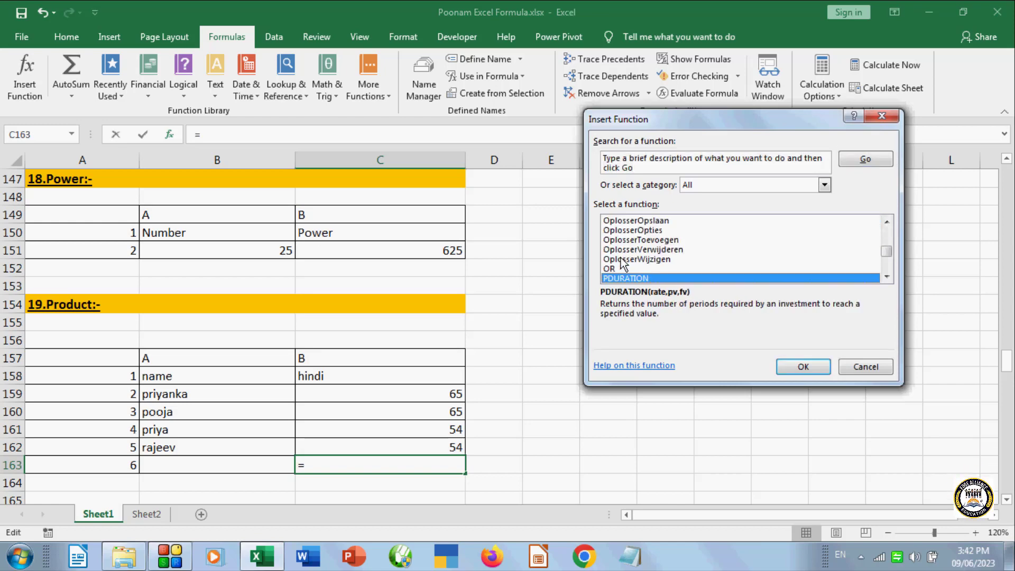
pyautogui.press('p')
pyautogui.press('p')
pyautogui.press('Down')
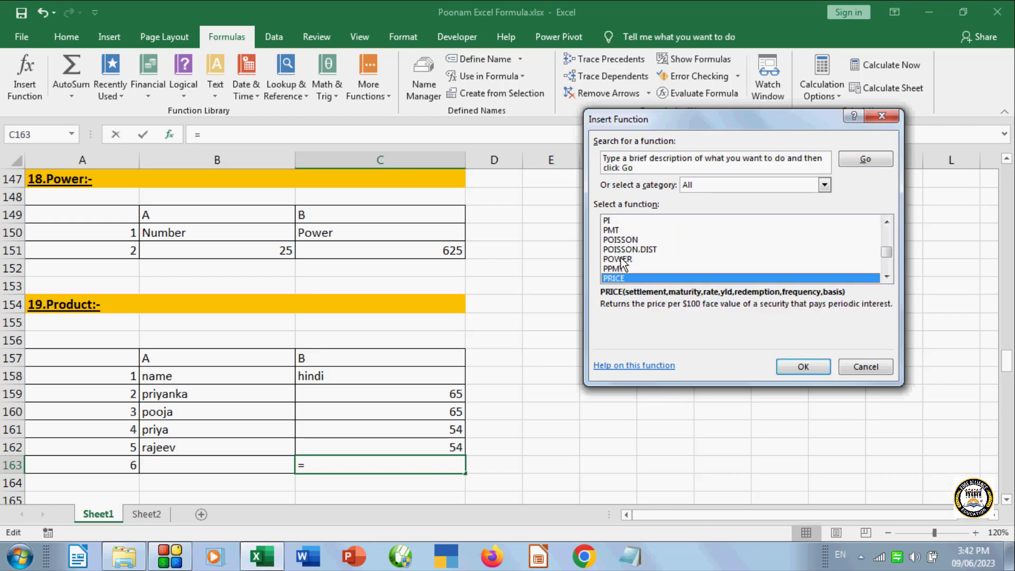
pyautogui.press('Up')
pyautogui.press('Up')
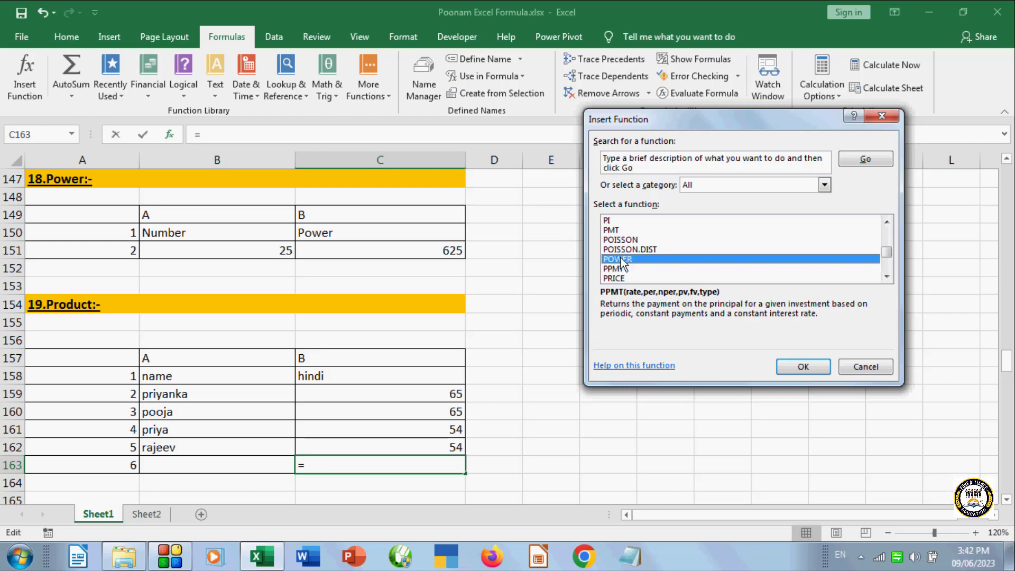
pyautogui.press('Up')
pyautogui.press('Up')
pyautogui.press('Up')
pyautogui.press('Up')
pyautogui.press('Up')
pyautogui.press('Up')
pyautogui.press('Up')
pyautogui.press('Up')
pyautogui.press('Up')
pyautogui.press('Up')
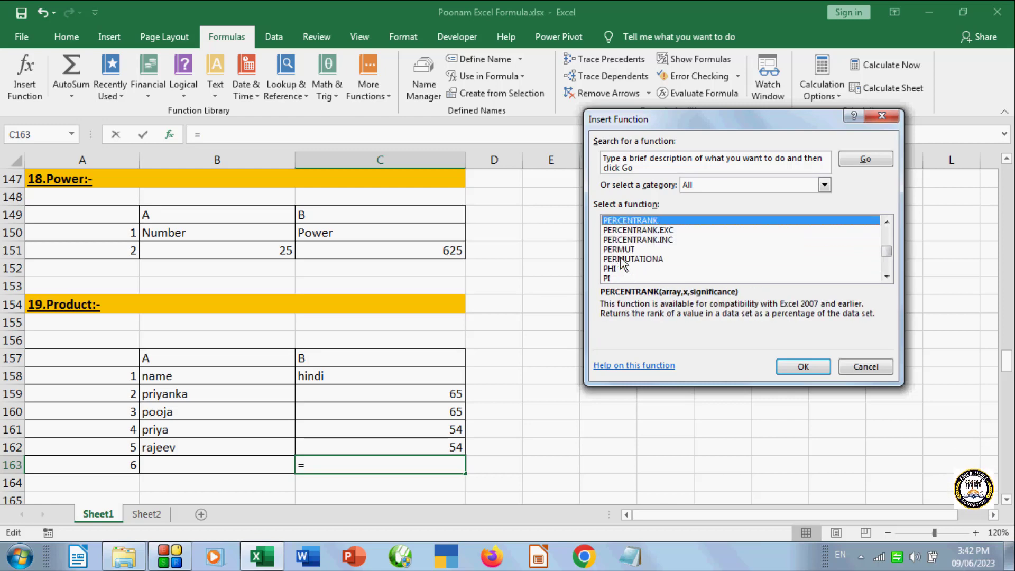
pyautogui.press('Up')
pyautogui.press('Up')
pyautogui.press('Up')
pyautogui.press('Up')
pyautogui.press('Up')
pyautogui.press('Up')
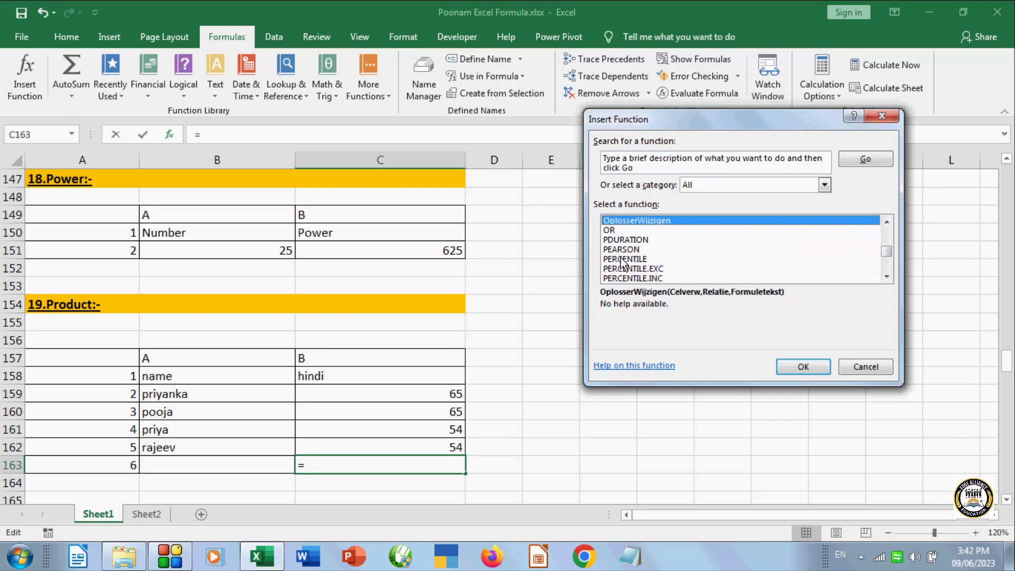
pyautogui.click(632, 165)
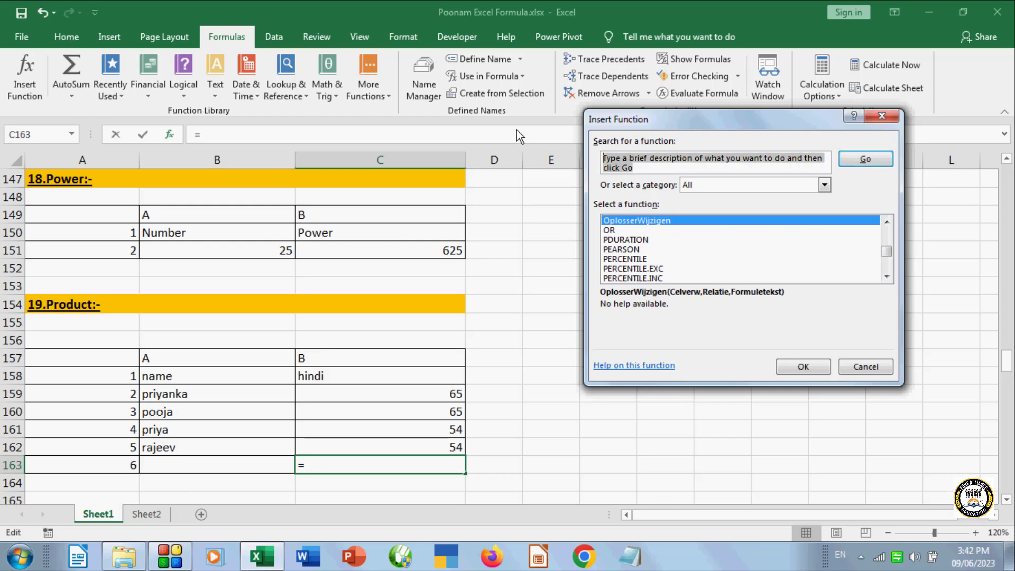
pyautogui.write('pr')
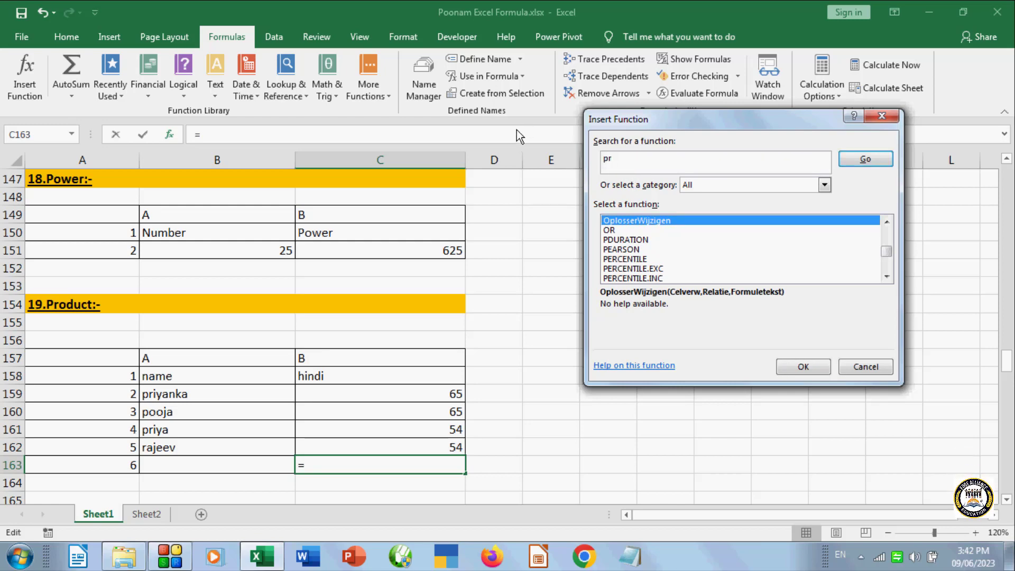
pyautogui.write('oduc')
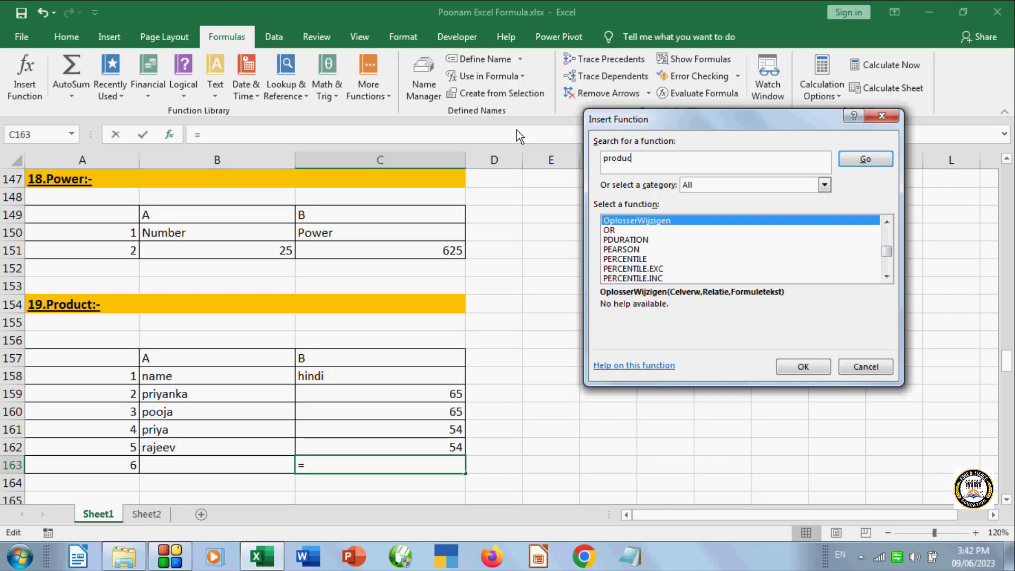
pyautogui.write('t')
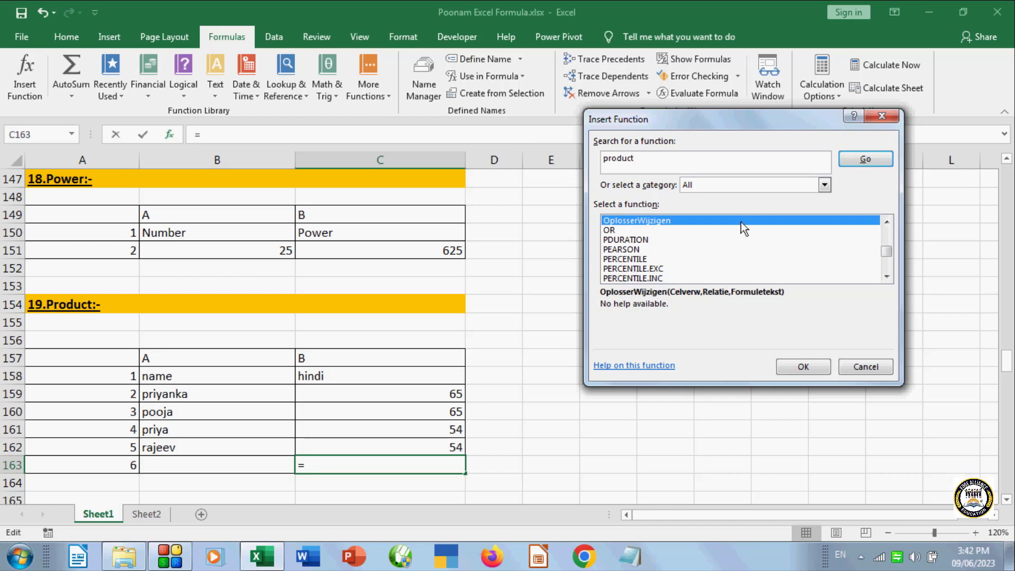
pyautogui.click(868, 160)
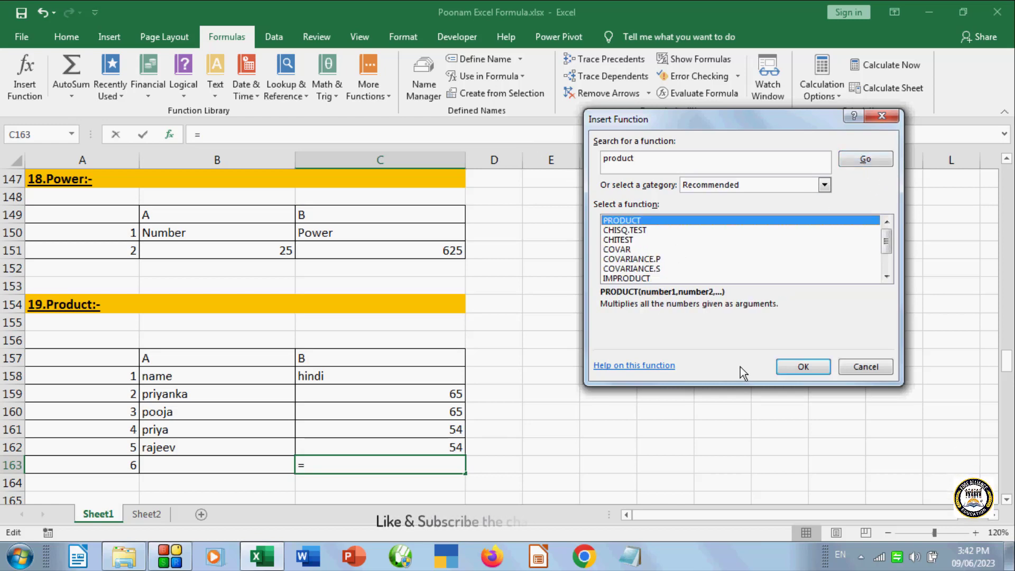
# - Insert PRODUCT over the dragged hindi scores range and confirm it
pyautogui.click(796, 367)
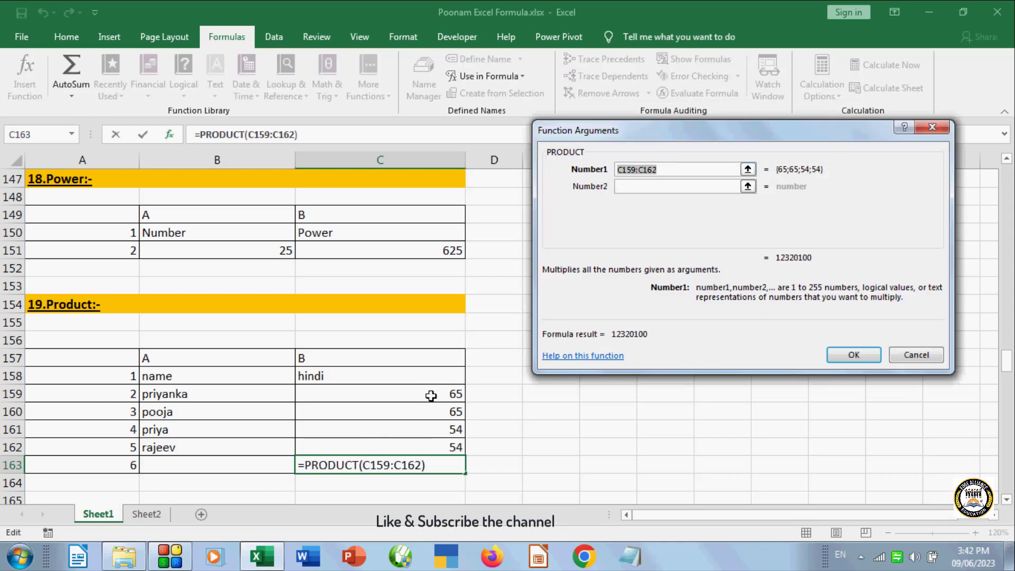
pyautogui.moveTo(431, 396); pyautogui.dragTo(431, 443)
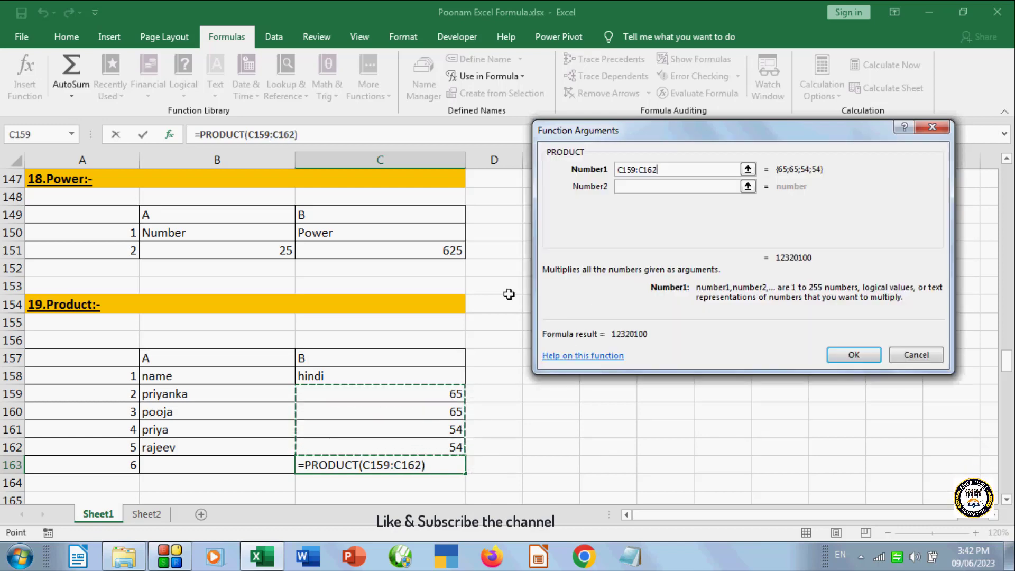
pyautogui.click(854, 355)
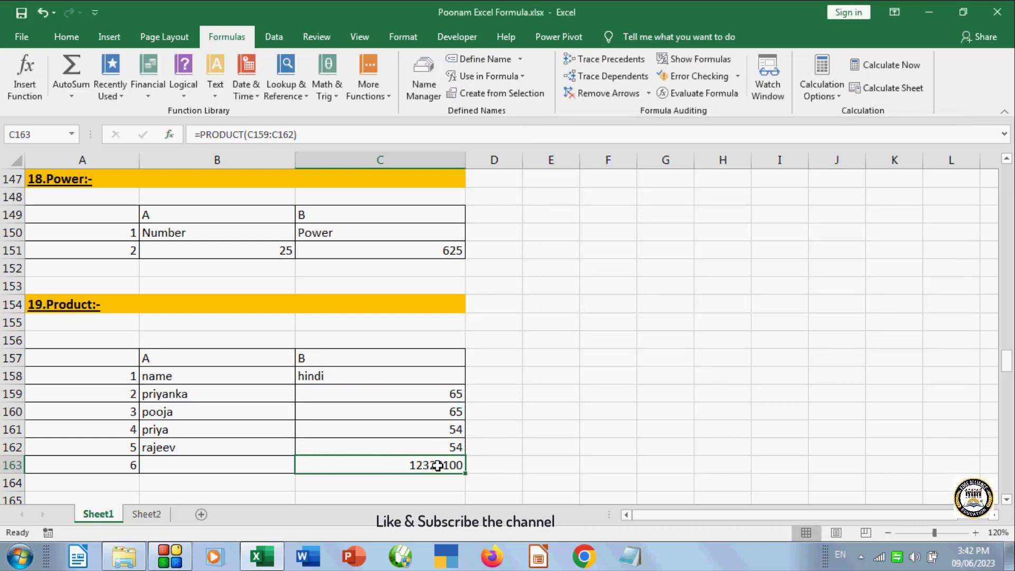
# - Clear C163 and reinsert =PRODUCT(C159,C160,C161), giving 228150
pyautogui.press('Delete')
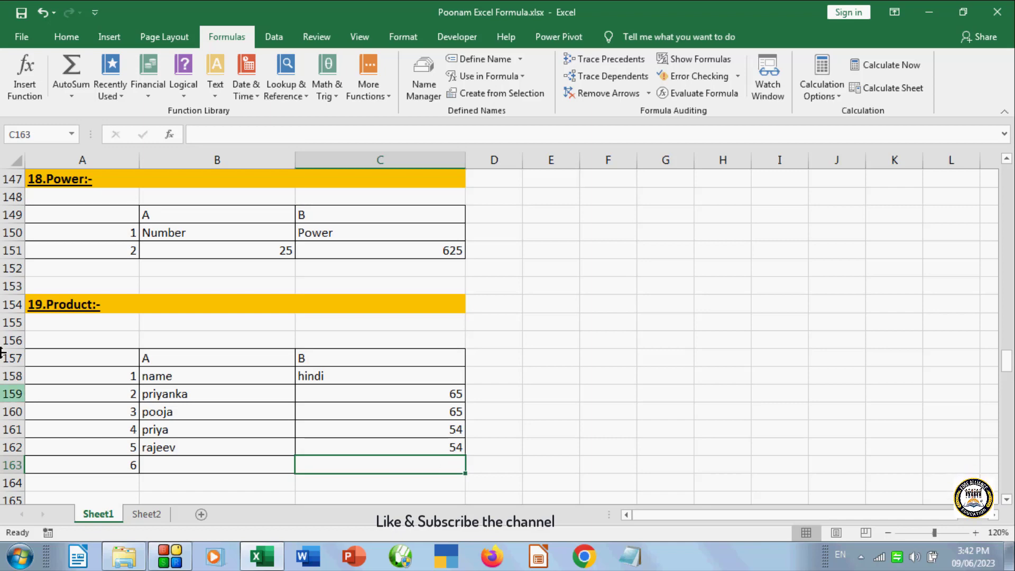
pyautogui.click(32, 78)
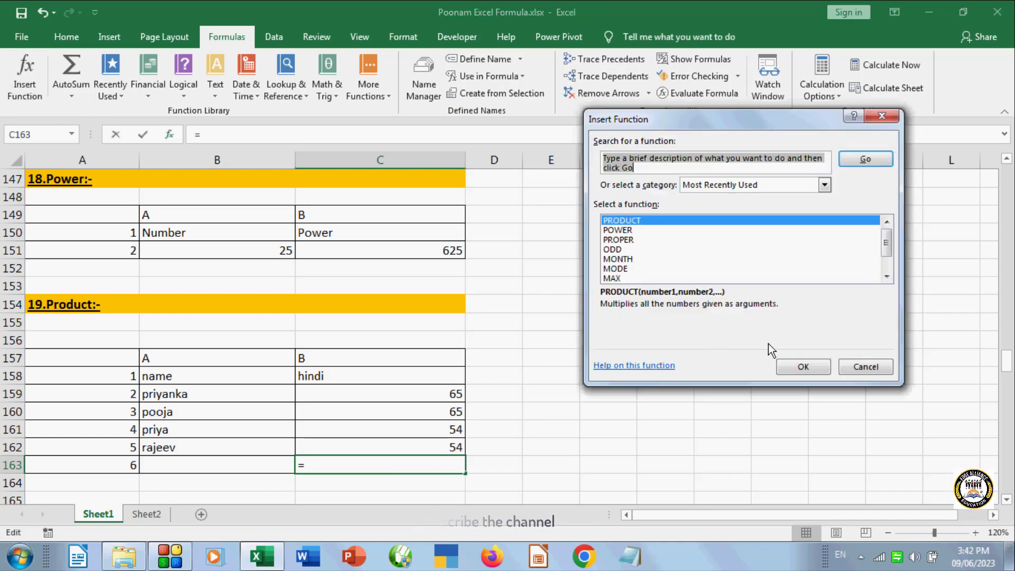
pyautogui.click(791, 371)
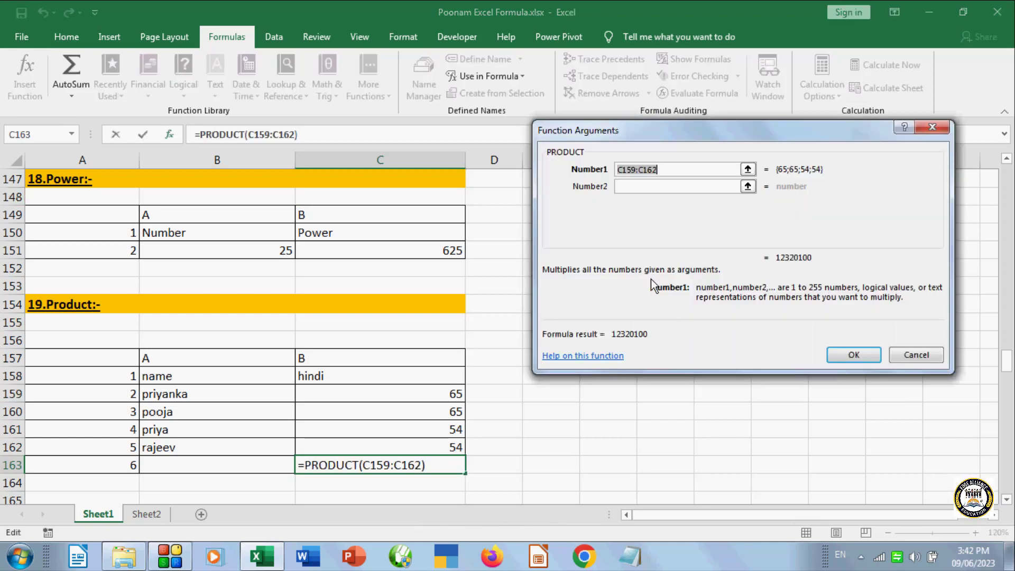
pyautogui.click(441, 394)
pyautogui.click(632, 187)
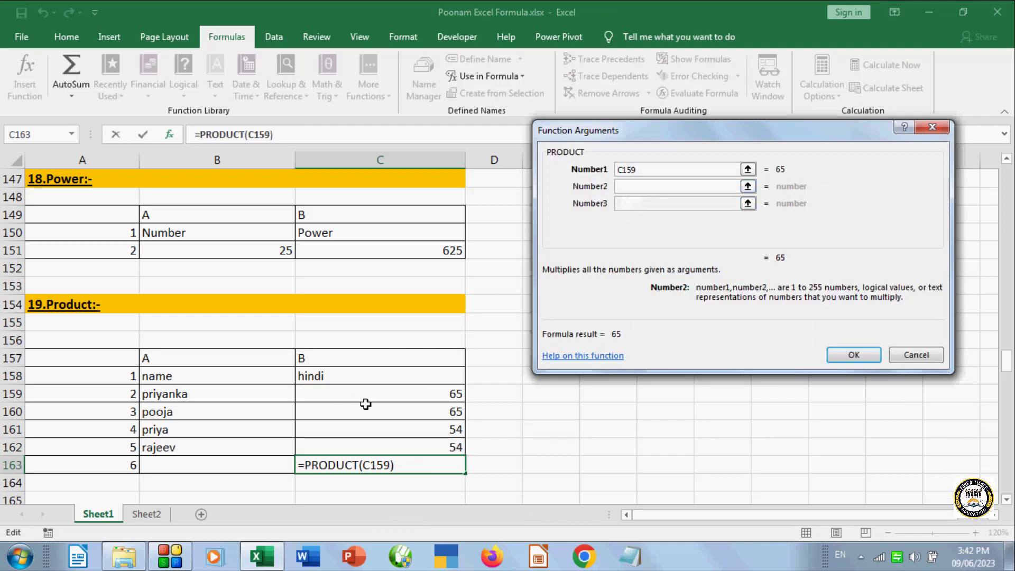
pyautogui.click(365, 404)
pyautogui.click(632, 204)
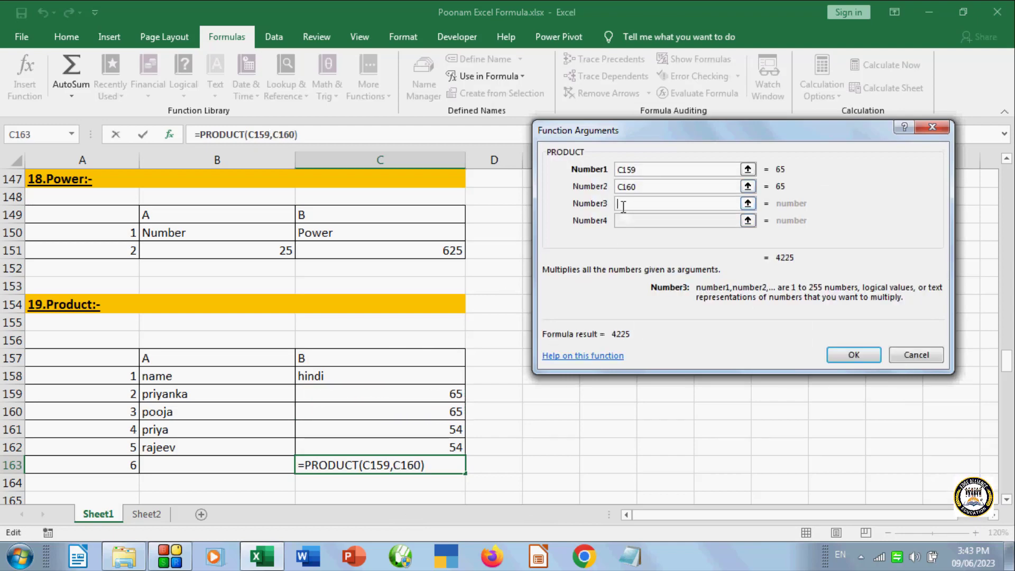
pyautogui.click(442, 429)
pyautogui.click(845, 356)
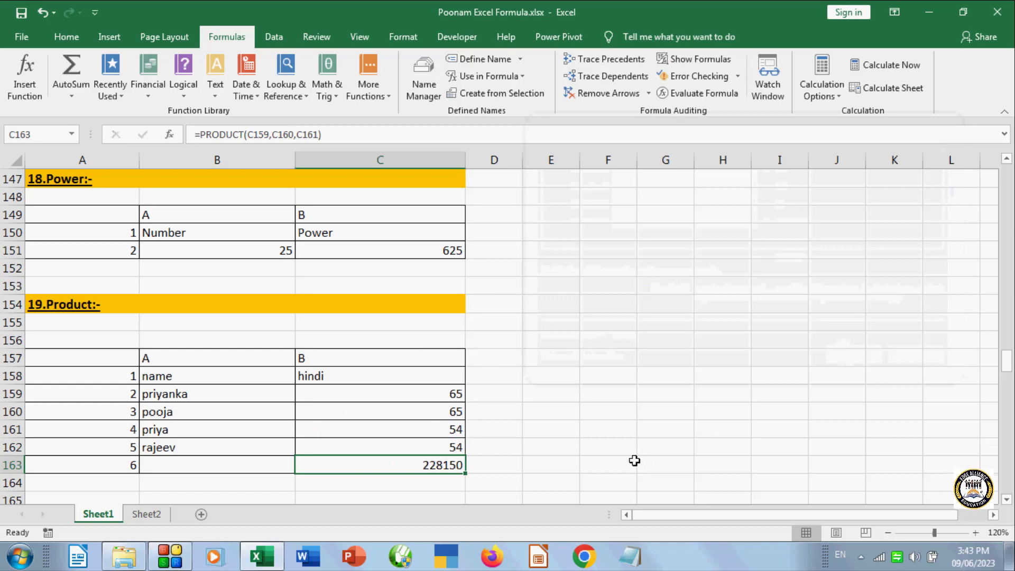
pyautogui.moveTo(1003, 349); pyautogui.dragTo(1005, 370)
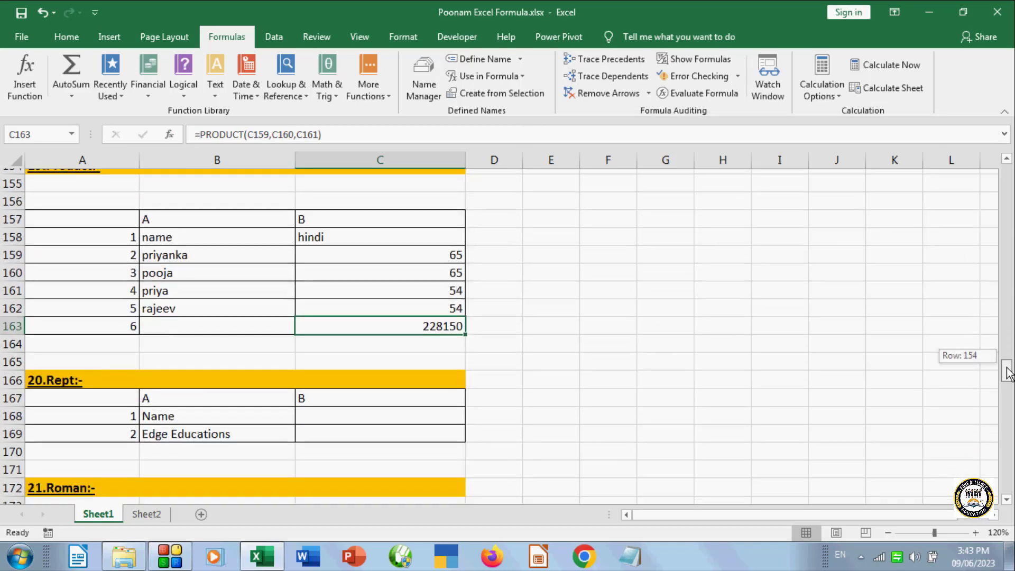
# - Select C169 and find the REPT function via Insert Function
pyautogui.click(338, 392)
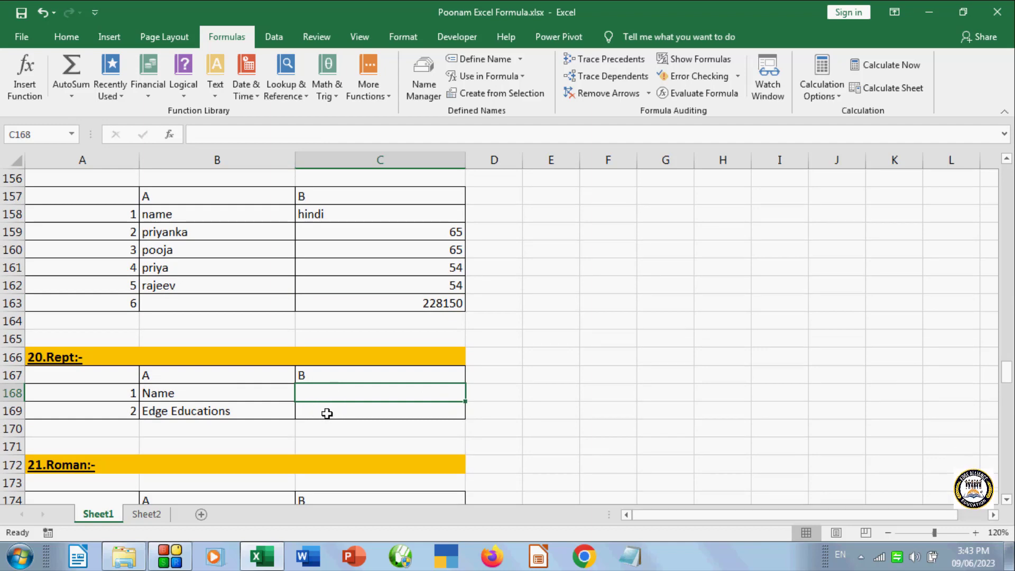
pyautogui.click(328, 413)
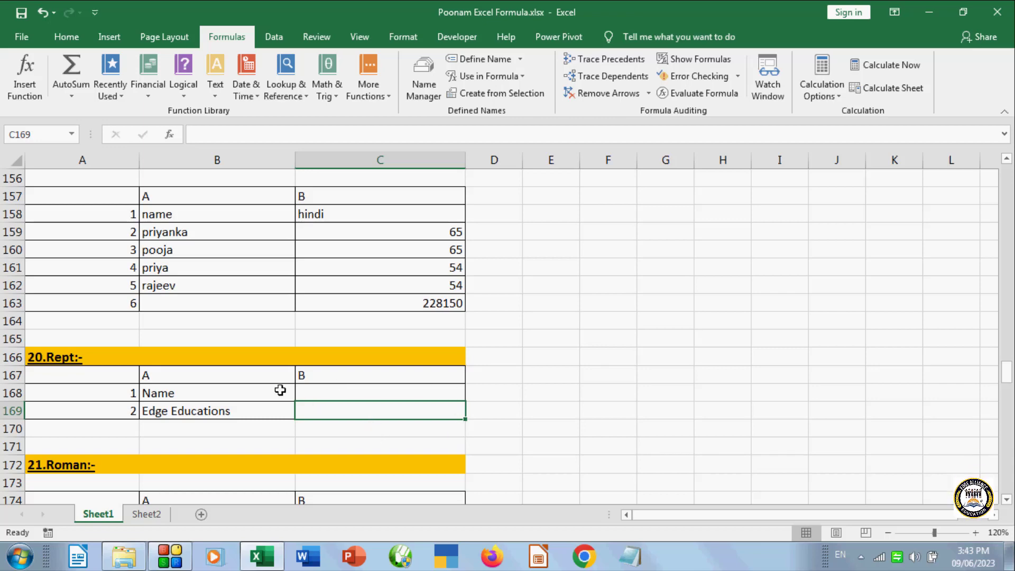
pyautogui.click(31, 86)
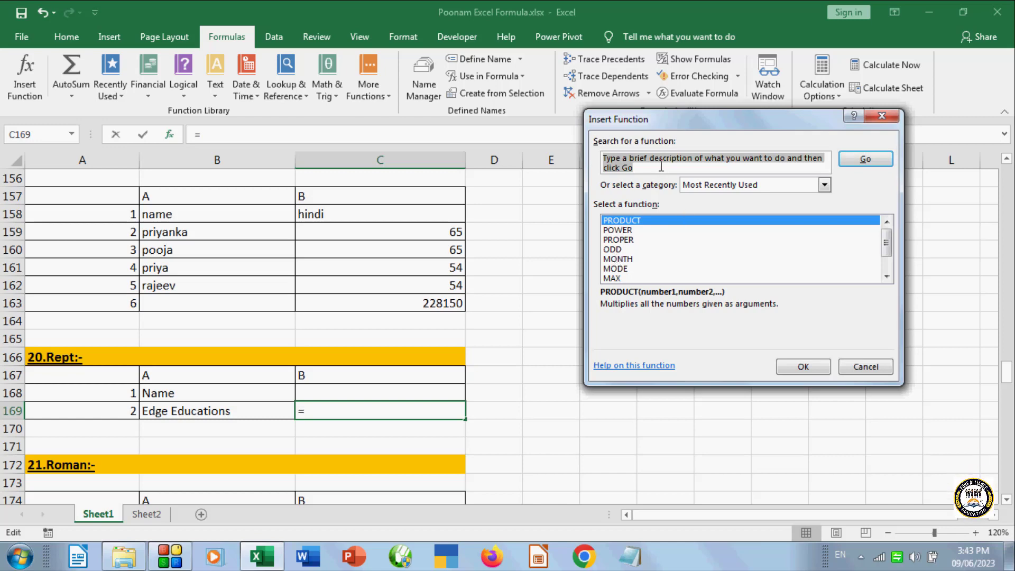
pyautogui.write('re')
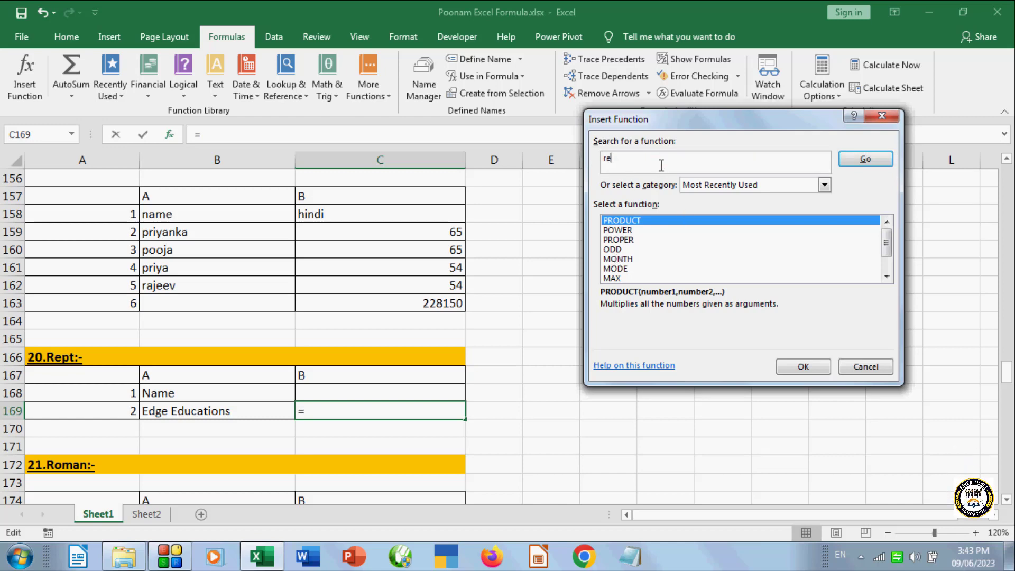
pyautogui.write('pt')
pyautogui.click(872, 160)
pyautogui.click(804, 366)
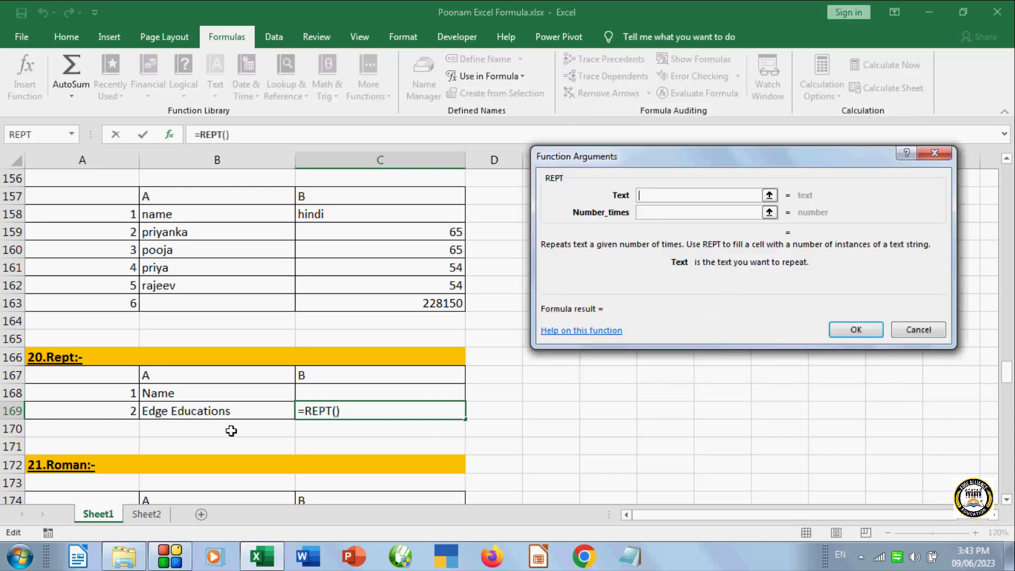
# - Set Text to B169 and Number_times to 2, then autofit column C
pyautogui.click(206, 414)
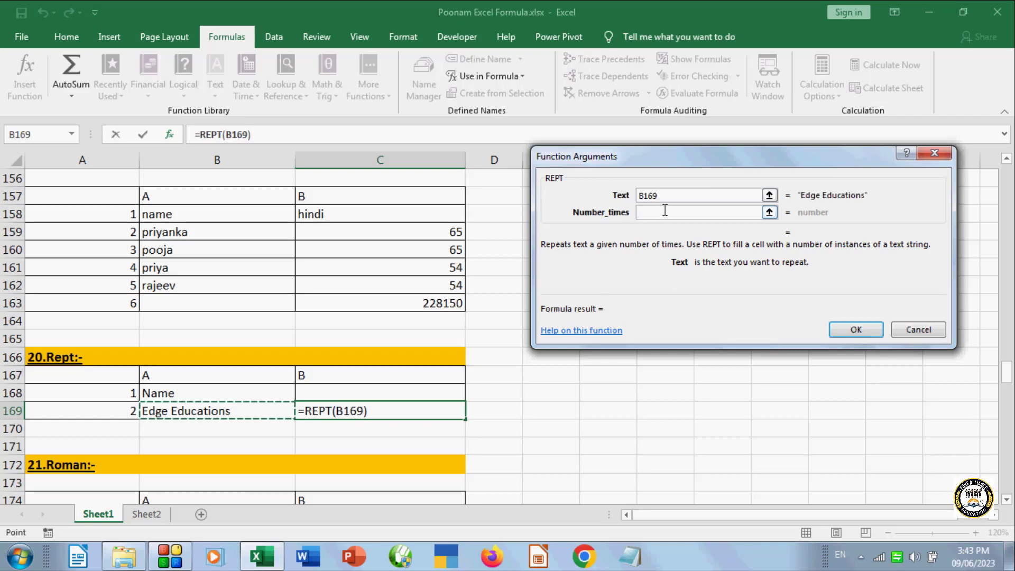
pyautogui.click(648, 213)
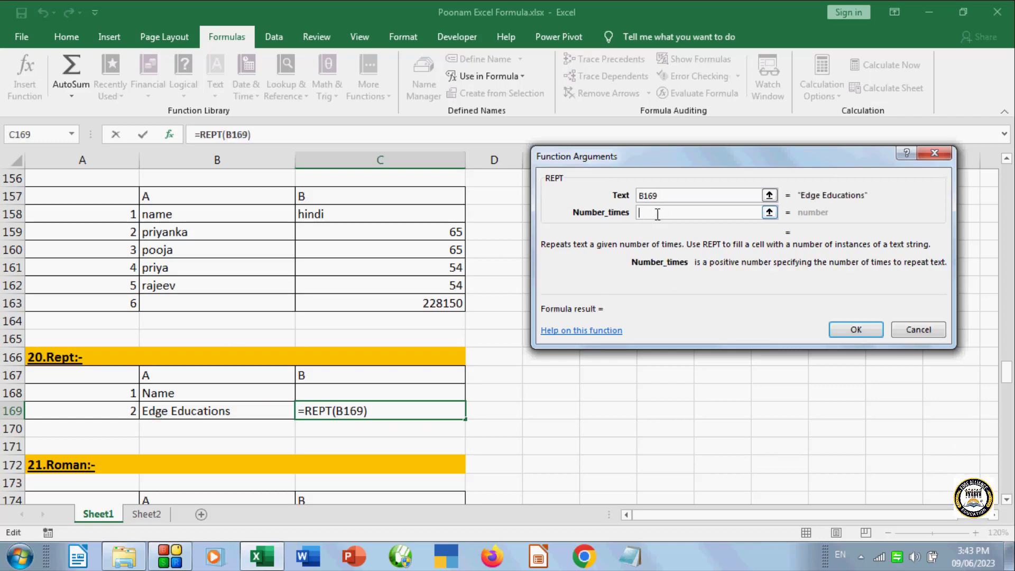
pyautogui.write('1')
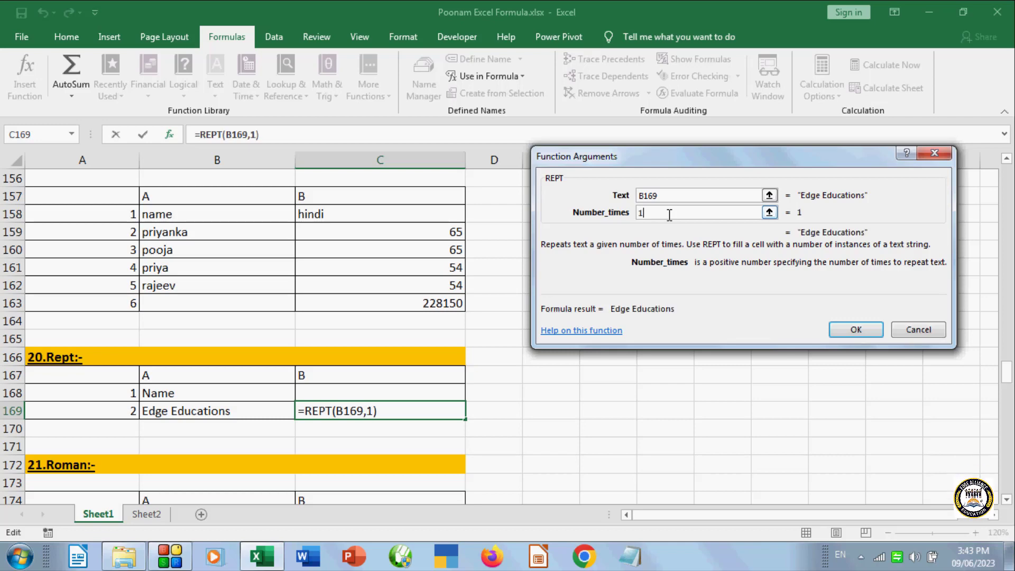
pyautogui.press('BackSpace')
pyautogui.write('2')
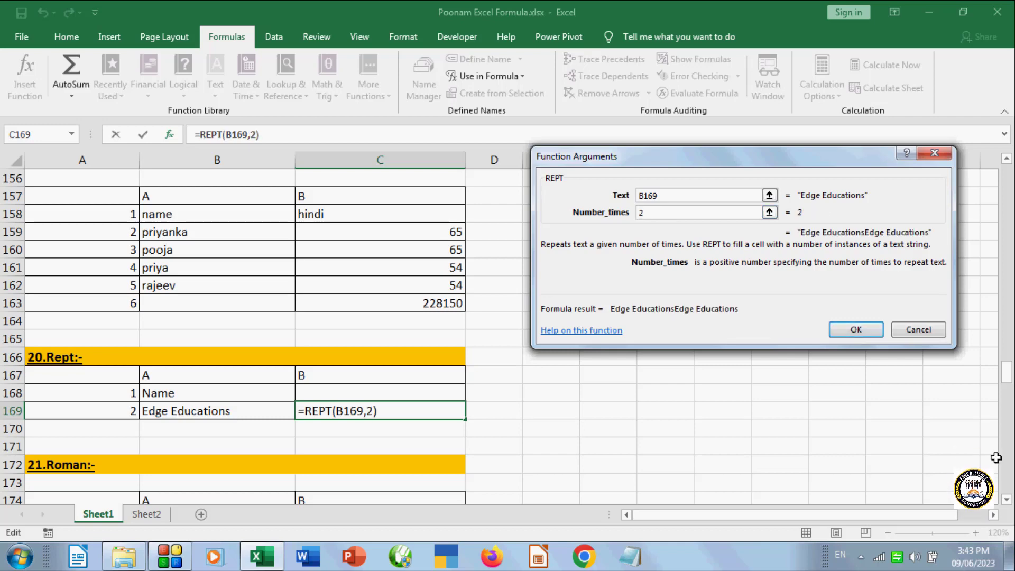
pyautogui.click(856, 331)
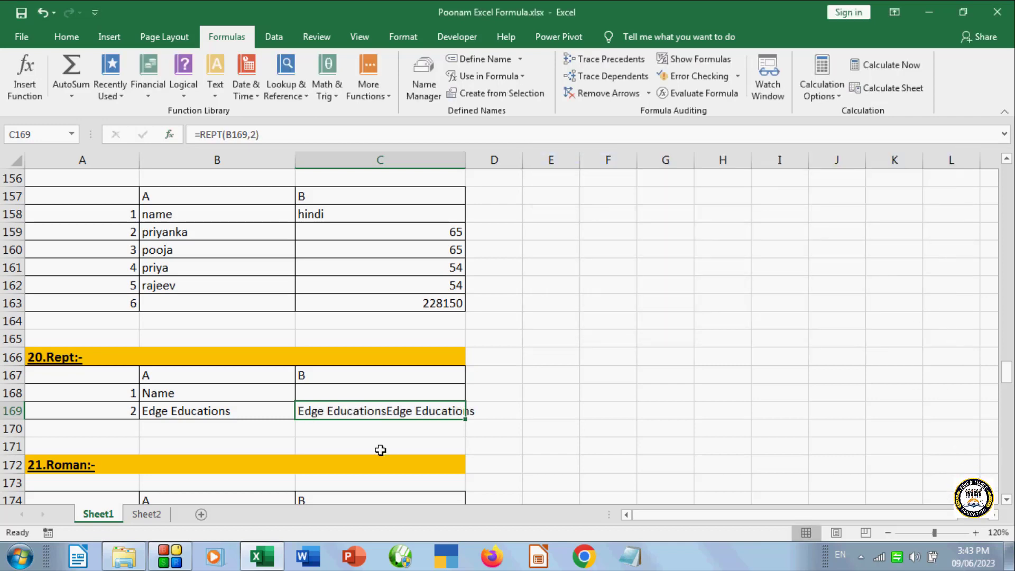
pyautogui.doubleClick(464, 156)
pyautogui.click(570, 392)
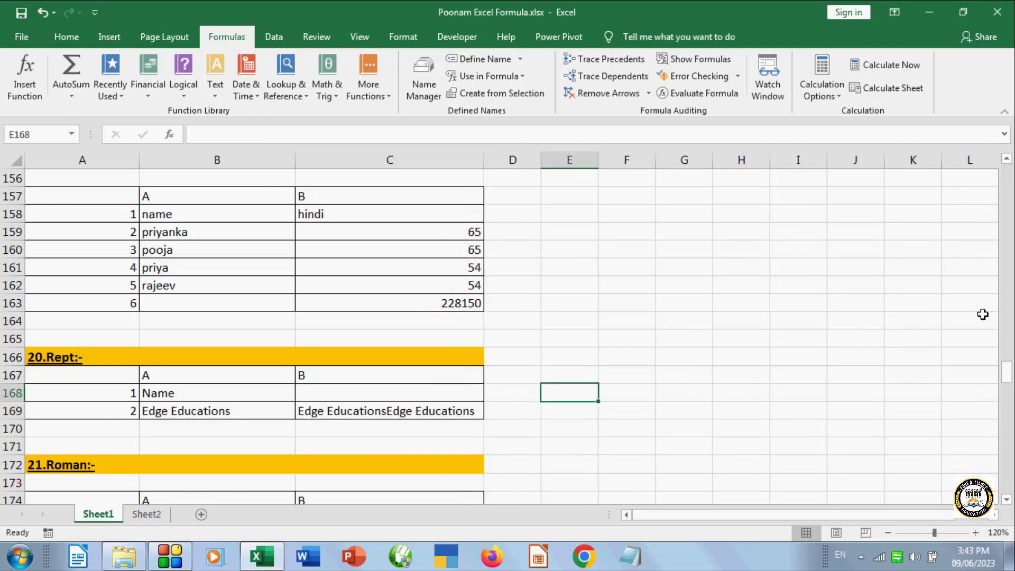
# - Insert =ROMAN(B177) in C177, converting 21 to XXI
pyautogui.moveTo(1007, 373); pyautogui.dragTo(1007, 382)
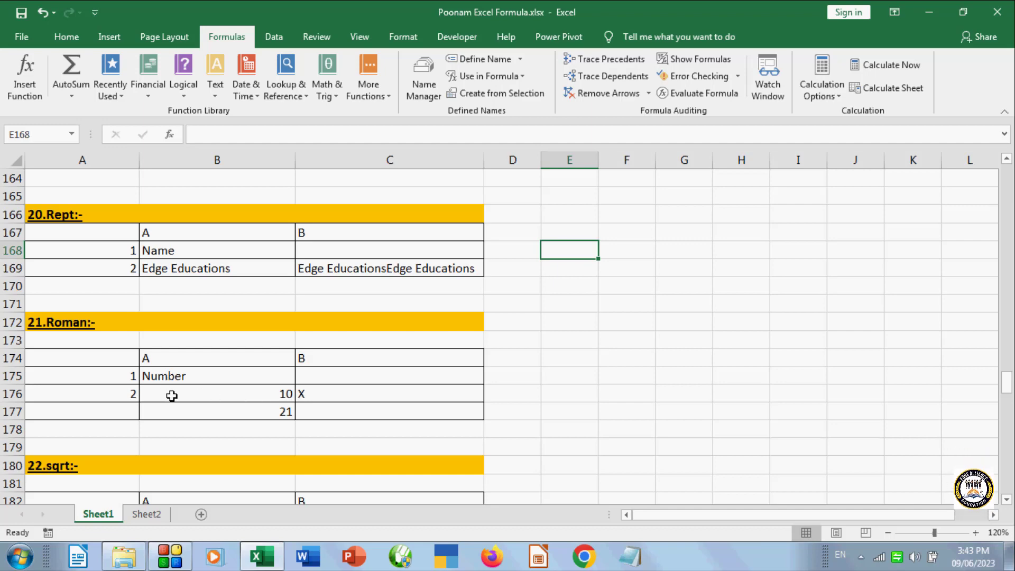
pyautogui.click(318, 414)
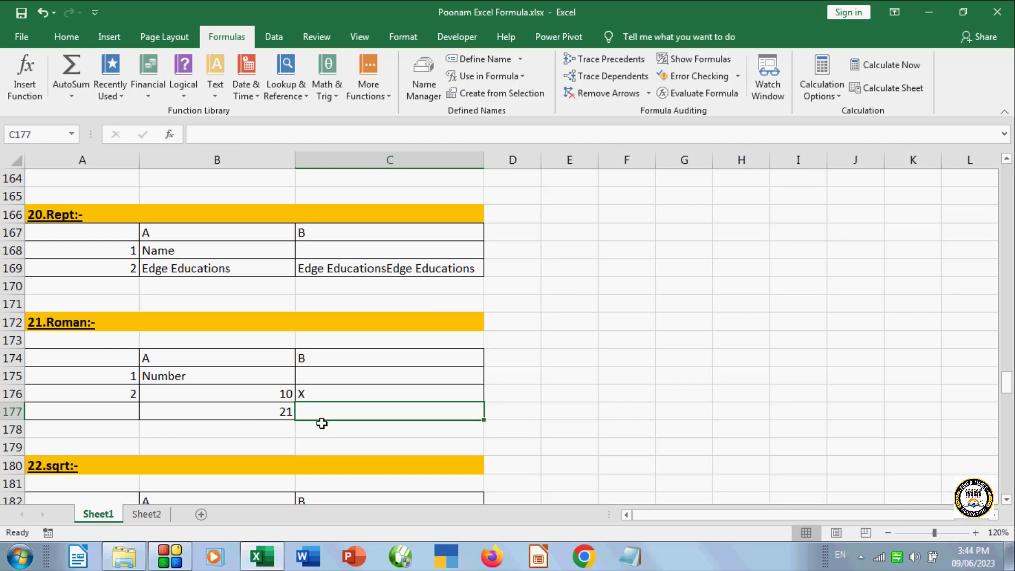
pyautogui.click(24, 74)
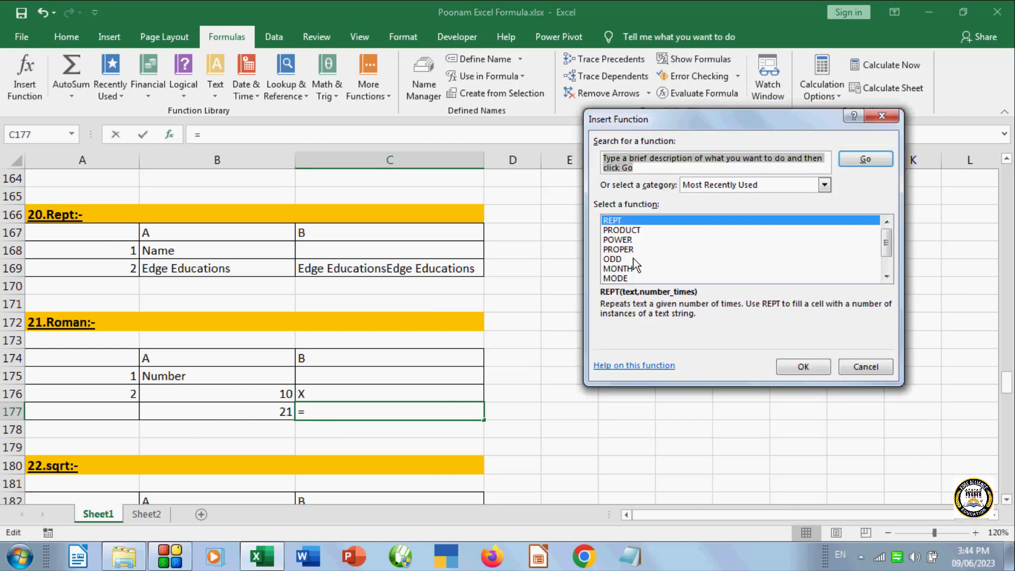
pyautogui.write('r')
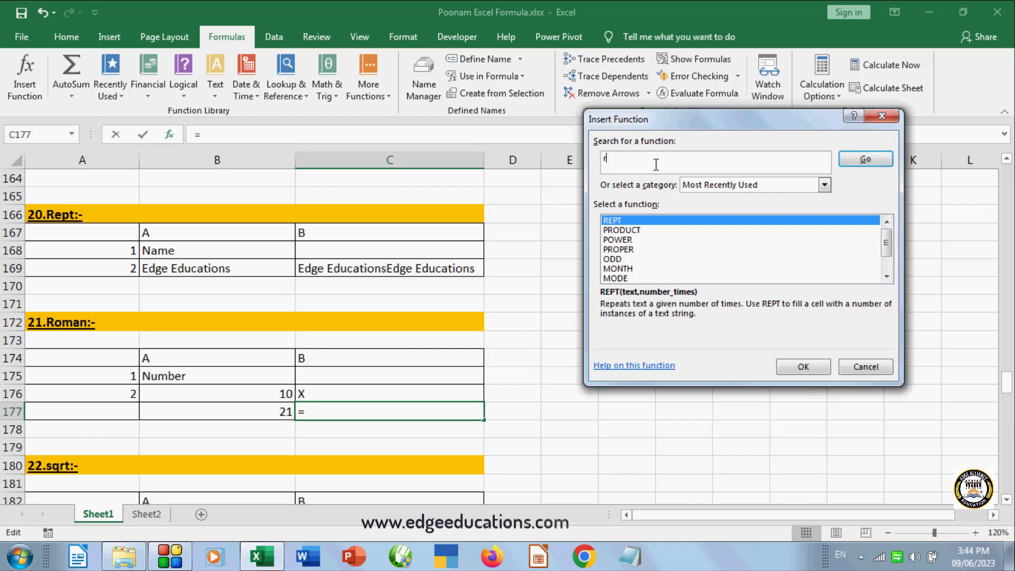
pyautogui.write('oman')
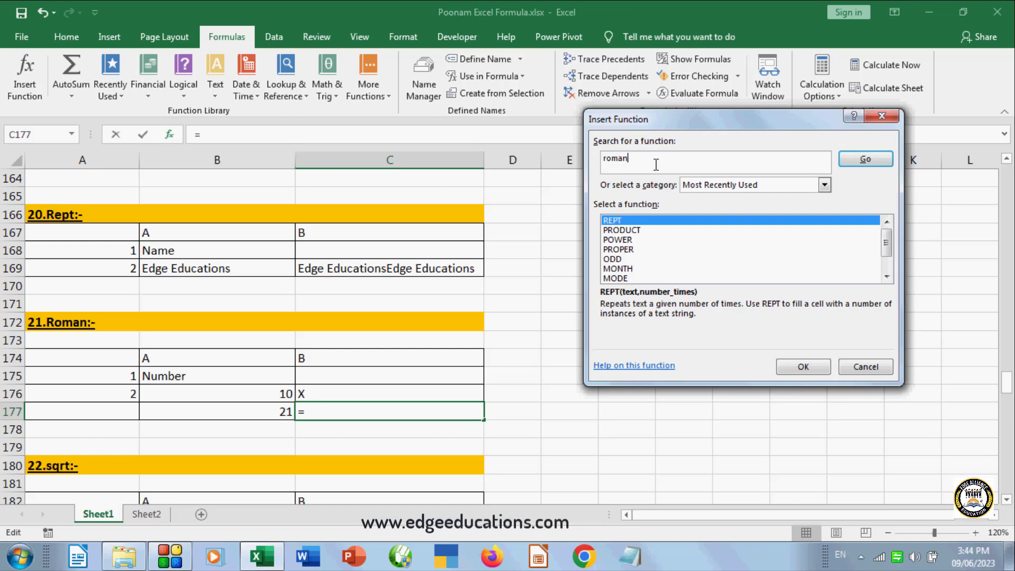
pyautogui.click(867, 161)
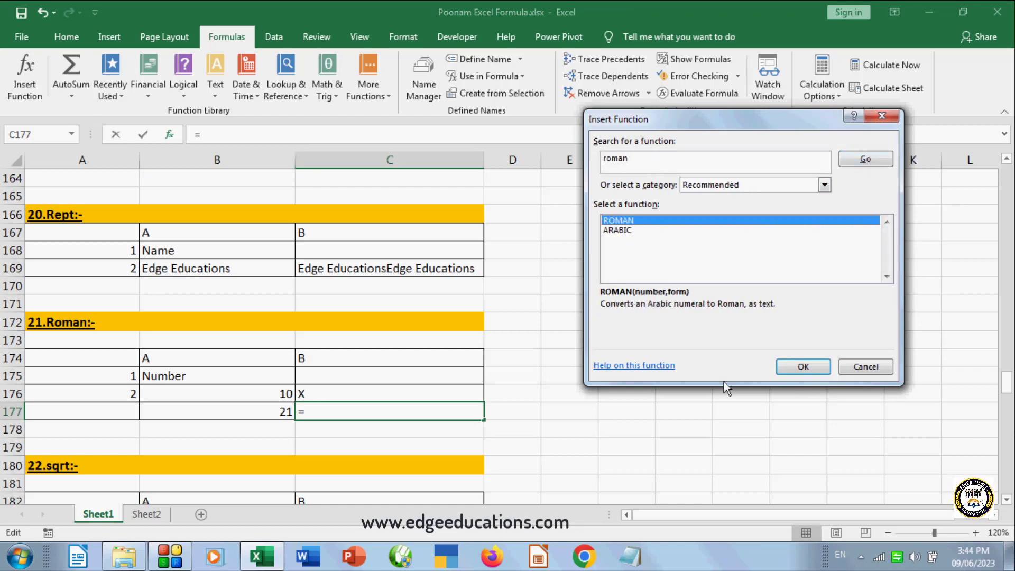
pyautogui.click(801, 367)
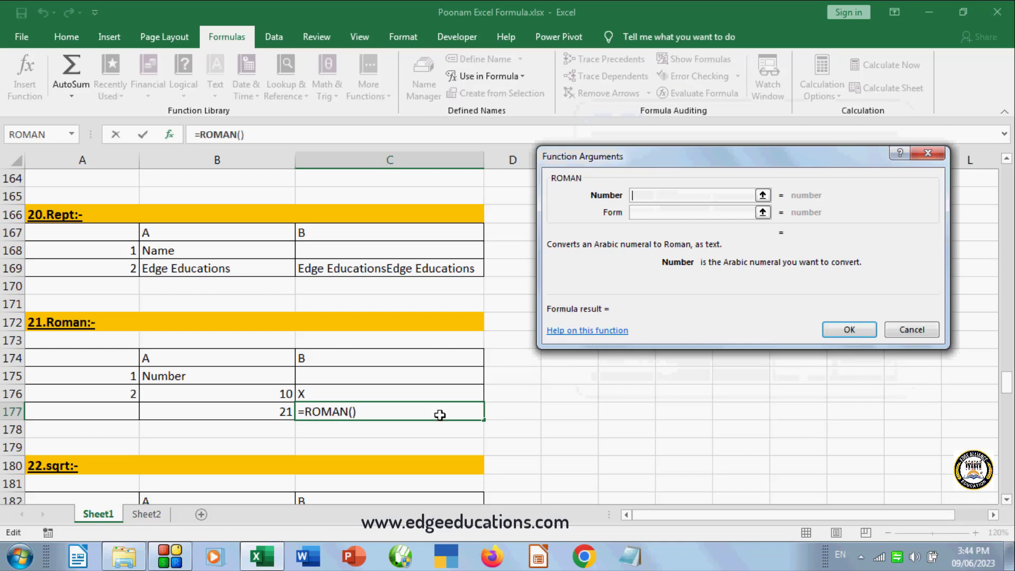
pyautogui.click(277, 410)
pyautogui.click(847, 330)
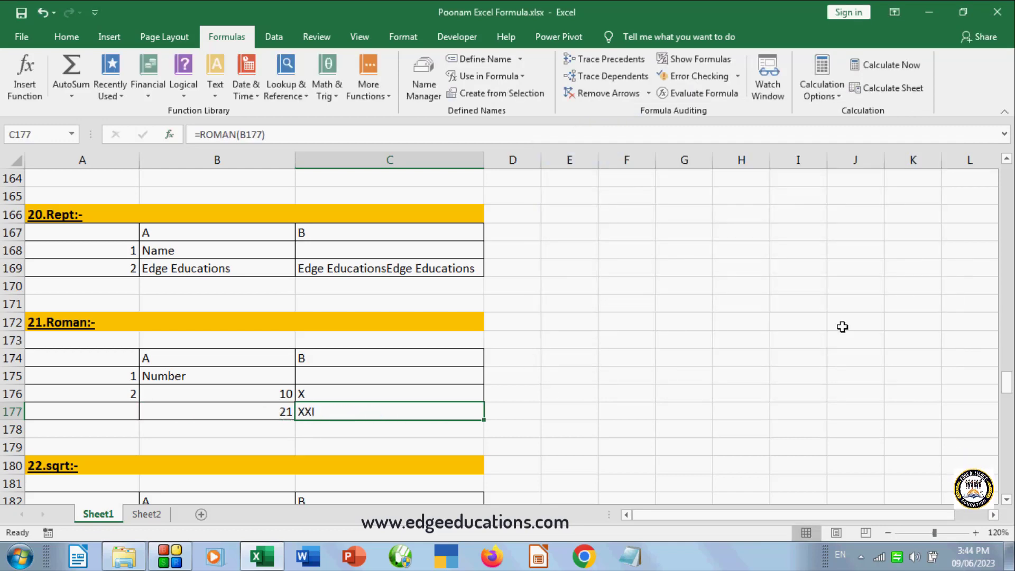
# - Scroll to the 22.sqrt table and enter 25 in B183
pyautogui.moveTo(1009, 381); pyautogui.dragTo(1009, 388)
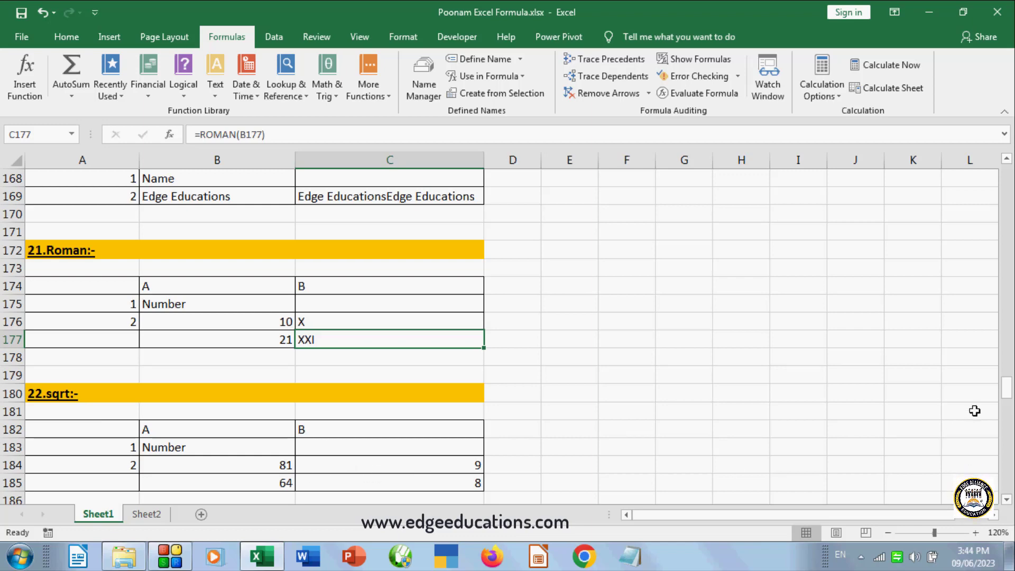
pyautogui.moveTo(1007, 398); pyautogui.dragTo(1008, 403)
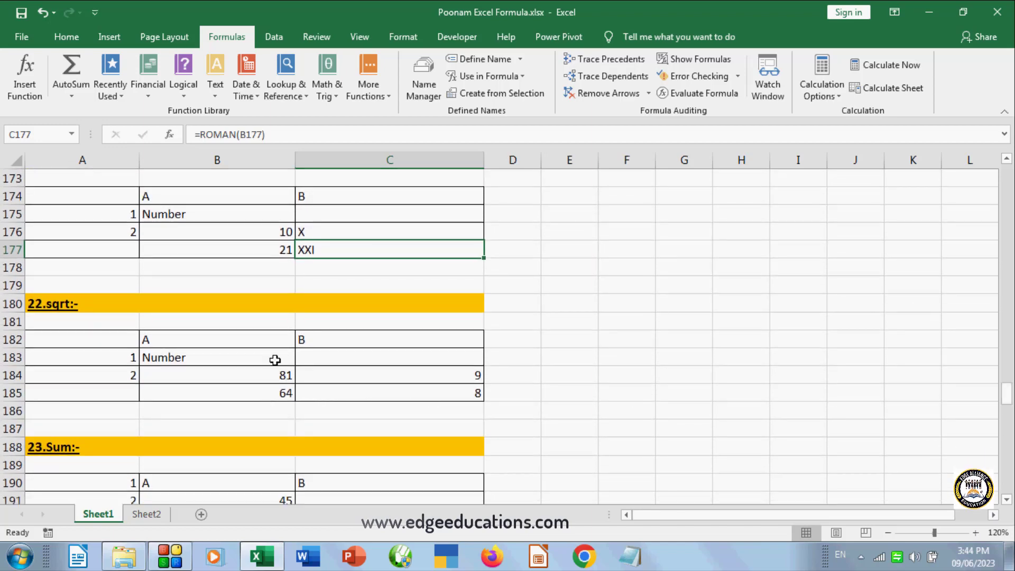
pyautogui.click(229, 354)
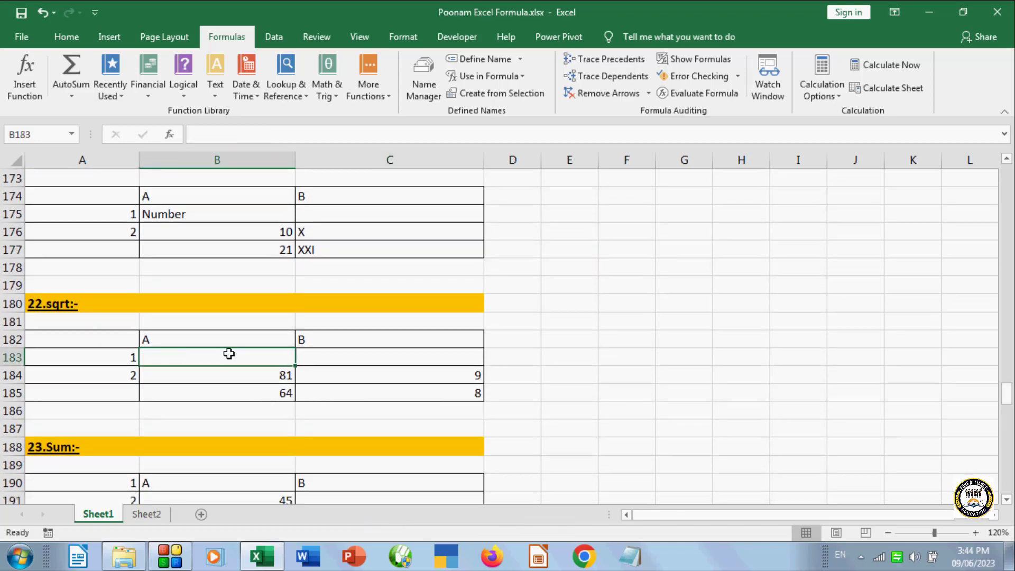
pyautogui.write('25')
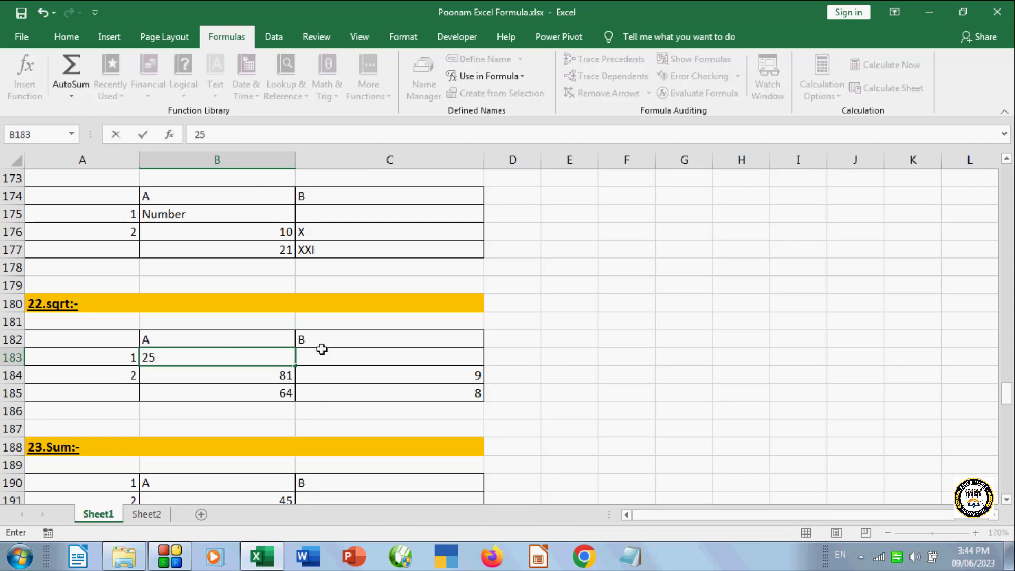
pyautogui.click(332, 357)
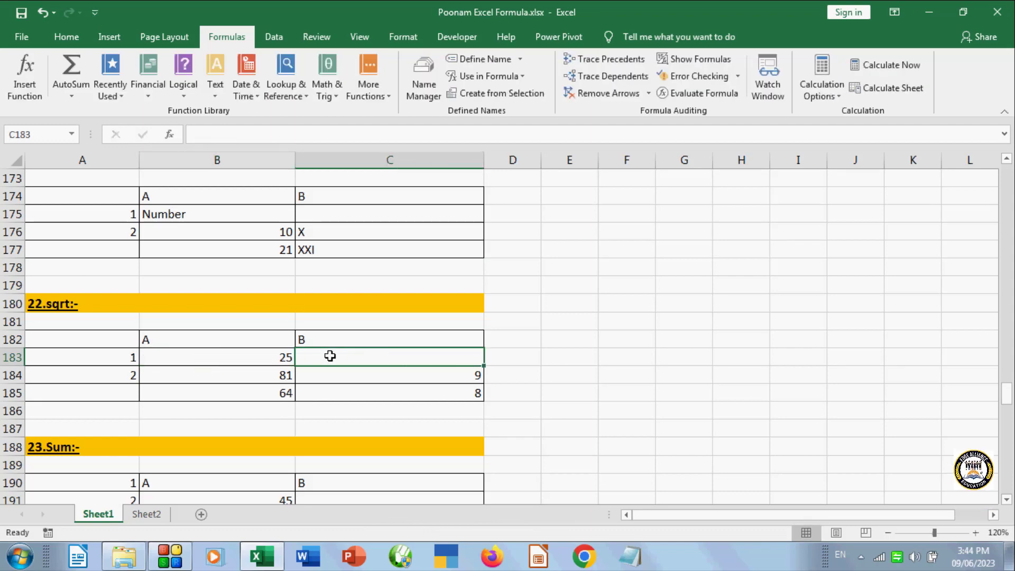
# - Insert a SQRT formula in C183 with Number set to B185, returning 8
pyautogui.click(23, 80)
pyautogui.click(624, 239)
pyautogui.click(636, 168)
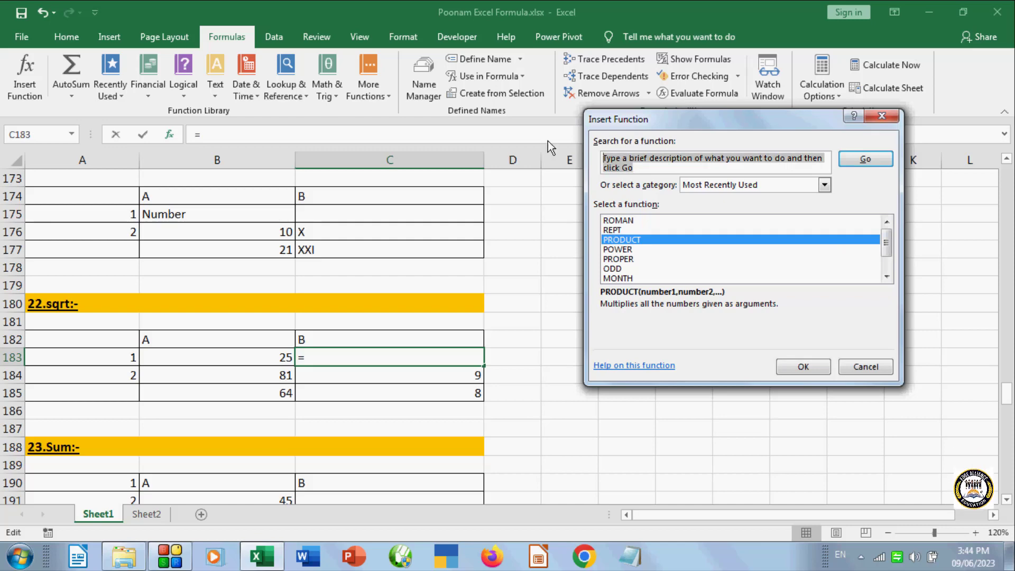
pyautogui.press('BackSpace')
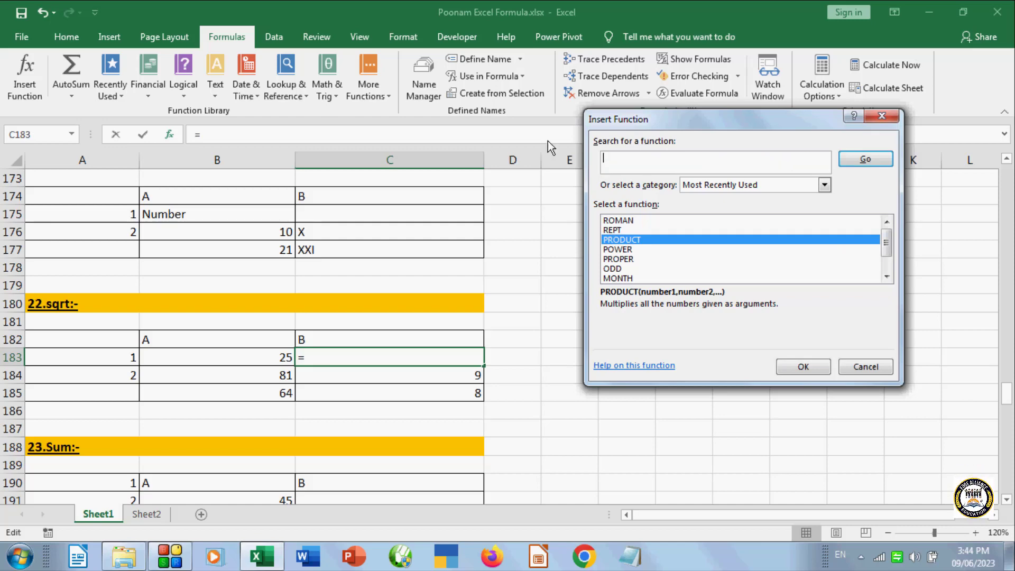
pyautogui.write('sq')
pyautogui.write('rt')
pyautogui.click(880, 161)
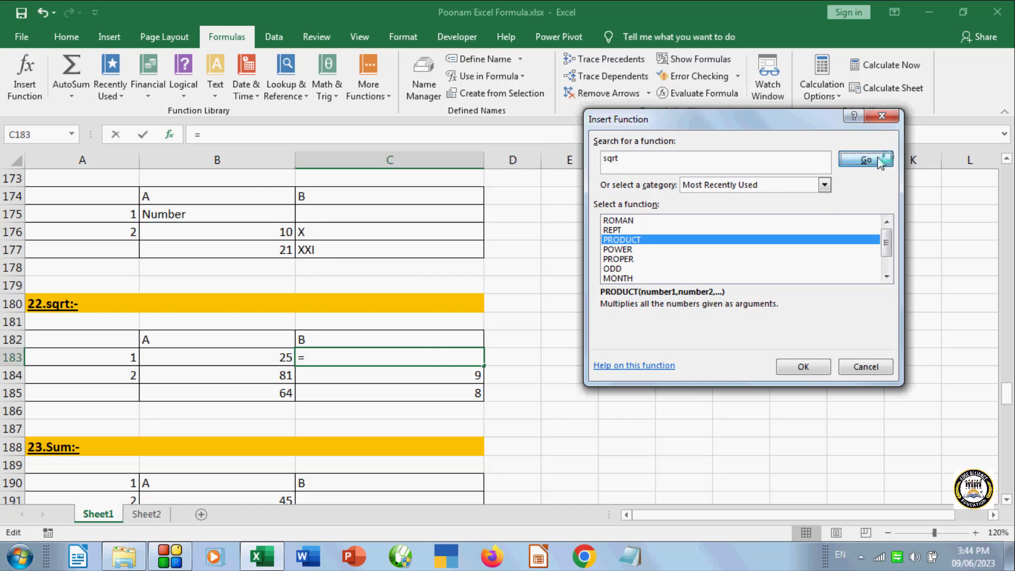
pyautogui.click(803, 367)
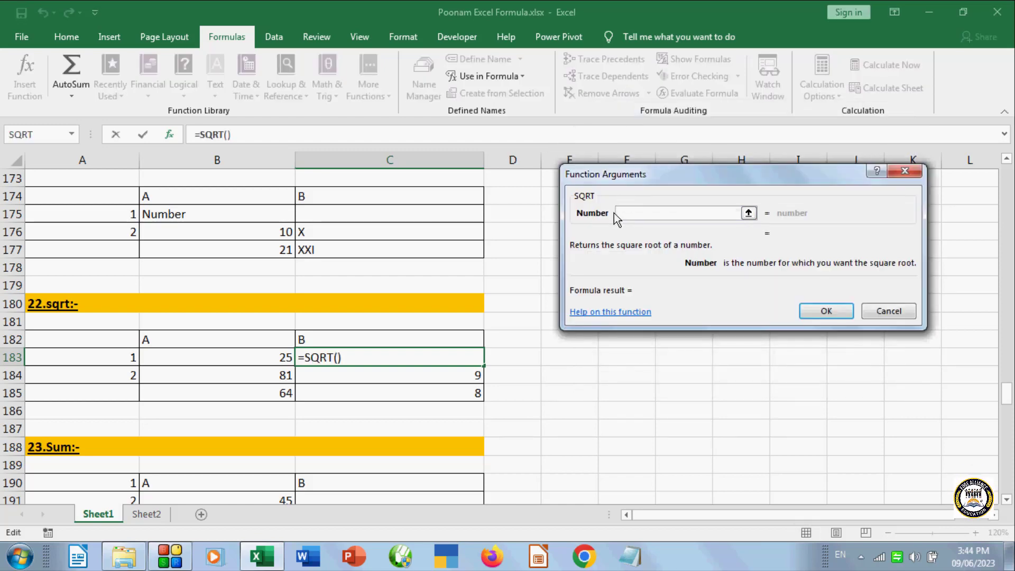
pyautogui.click(280, 358)
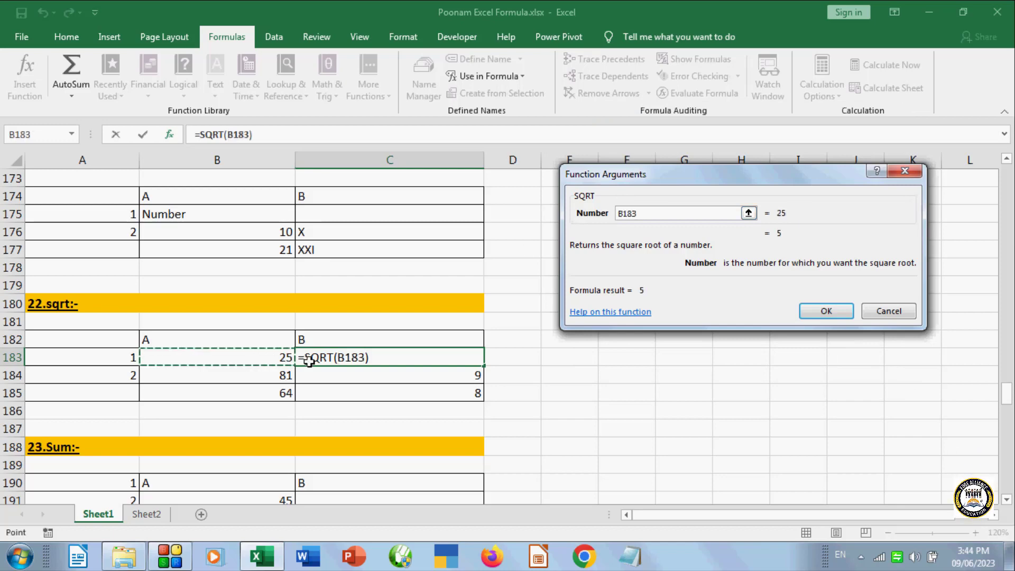
pyautogui.click(269, 379)
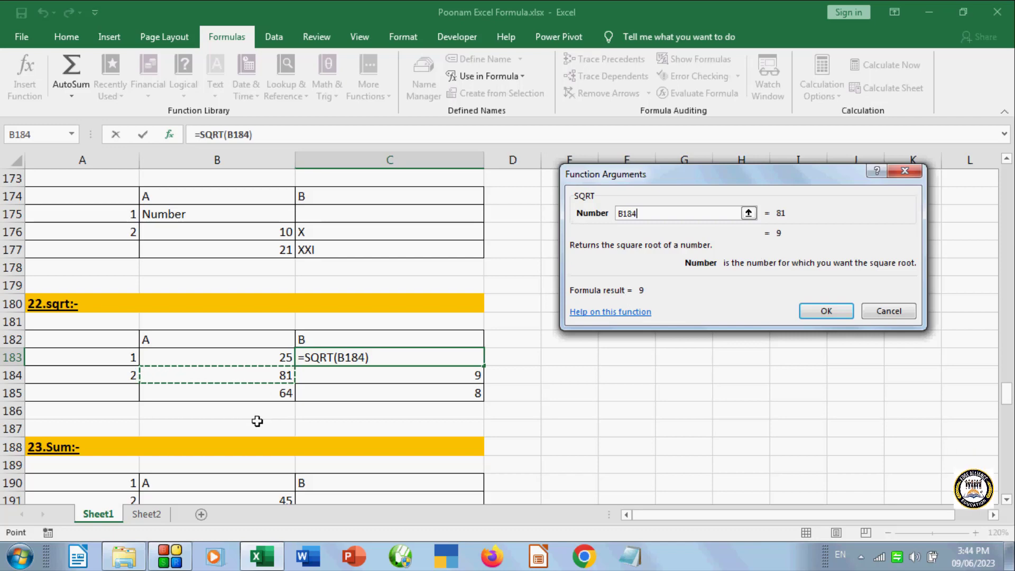
pyautogui.click(269, 392)
pyautogui.click(818, 317)
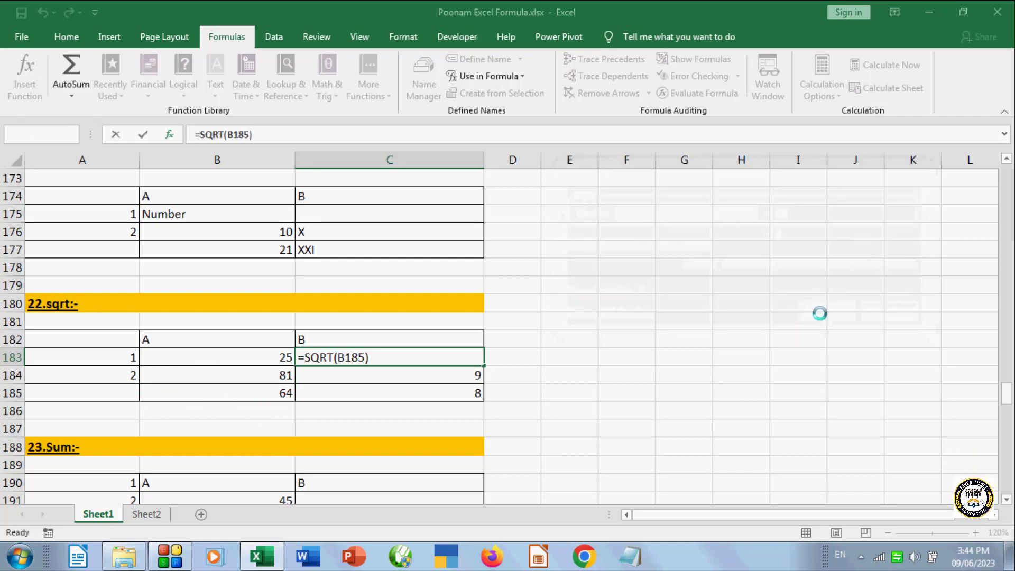
pyautogui.click(552, 406)
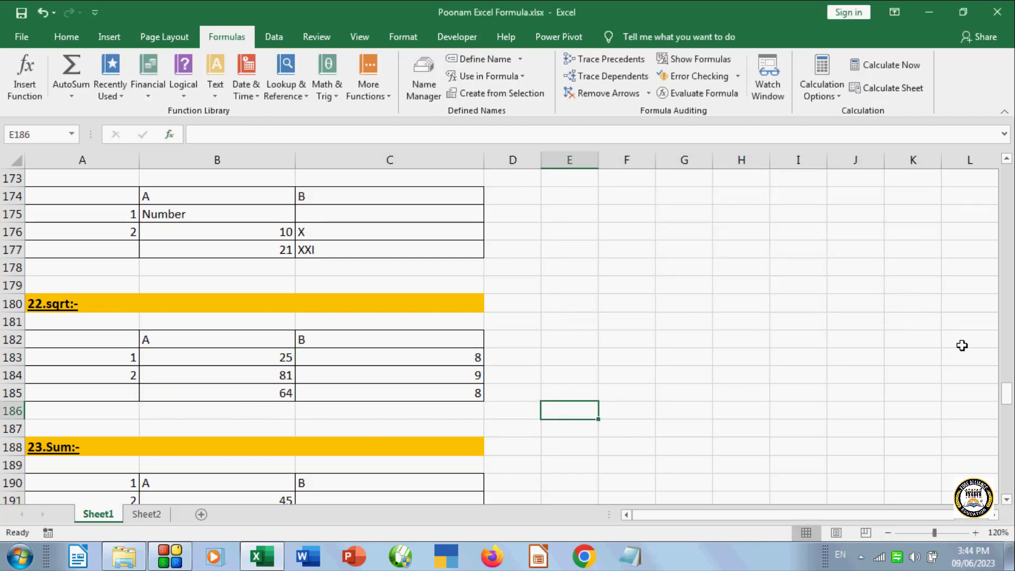
# - Clear the existing total in C195 of the 23.Sum table
pyautogui.moveTo(1011, 402)
pyautogui.mouseDown()
pyautogui.moveTo(1010, 414)
pyautogui.moveTo(968, 412)
pyautogui.mouseUp()
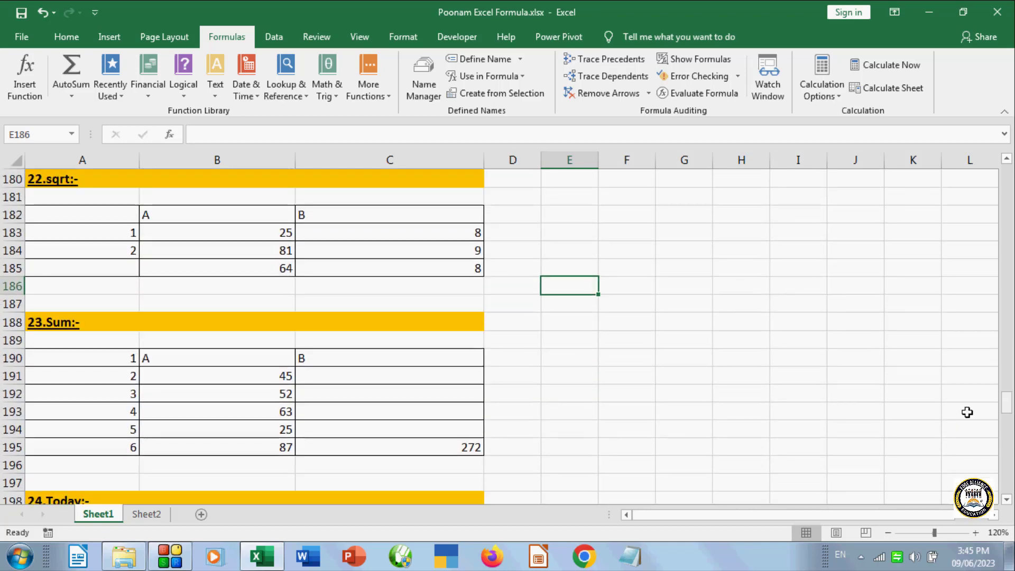
pyautogui.click(422, 447)
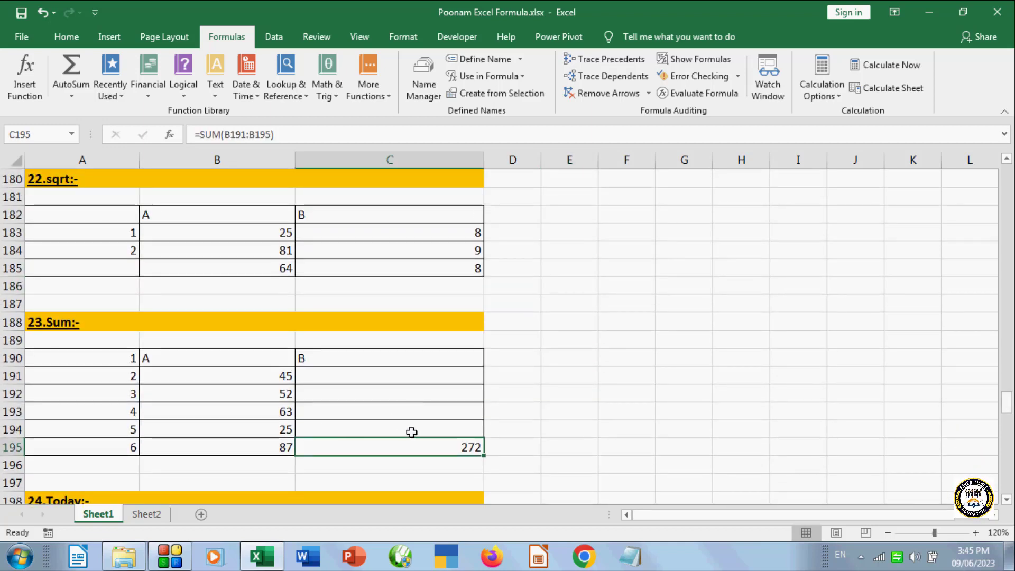
pyautogui.press('BackSpace')
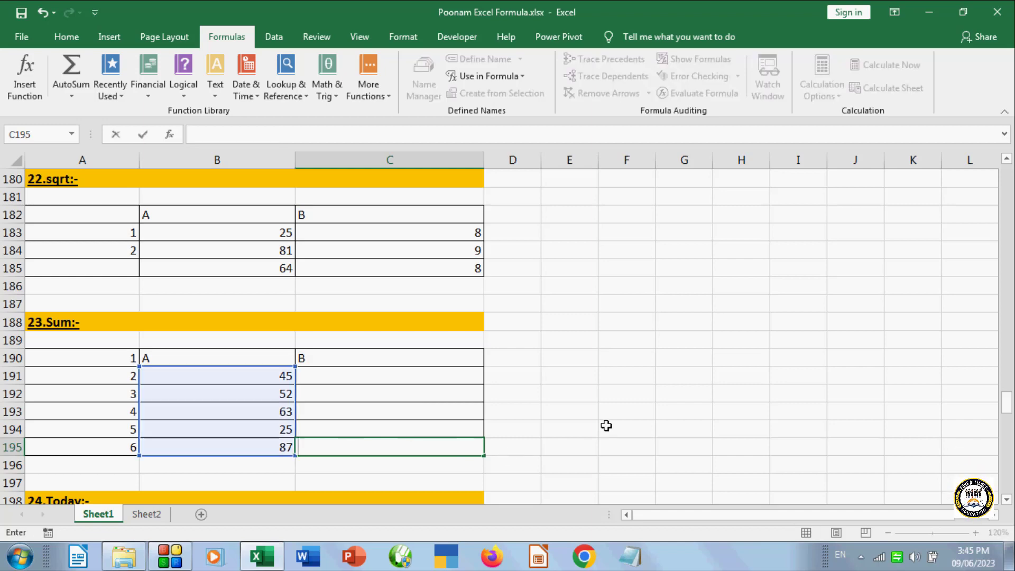
pyautogui.click(606, 426)
pyautogui.click(380, 447)
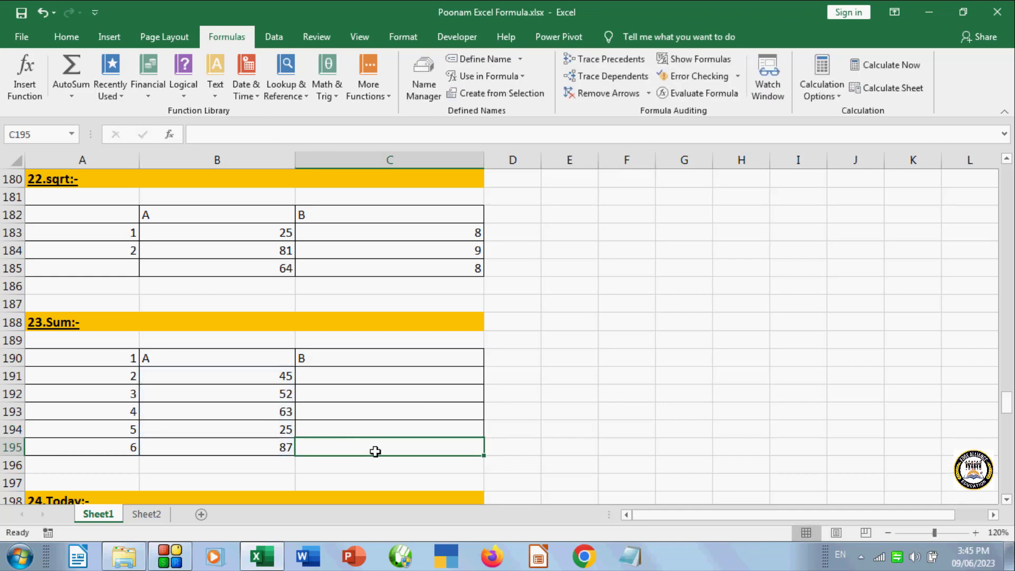
# - AutoSum B191:B195 into C195, showing 272
pyautogui.click(71, 97)
pyautogui.click(77, 112)
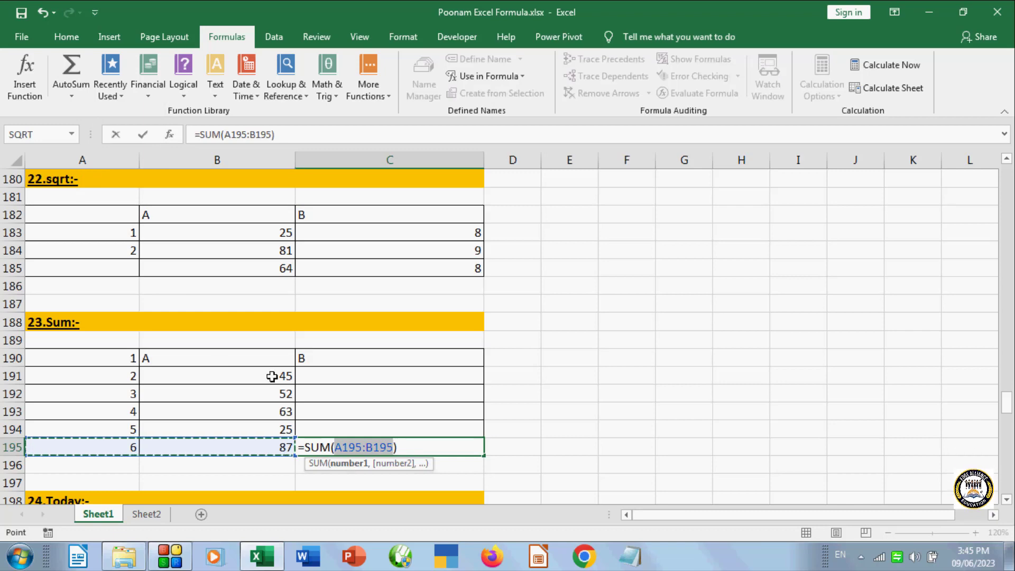
pyautogui.moveTo(272, 377); pyautogui.dragTo(273, 434)
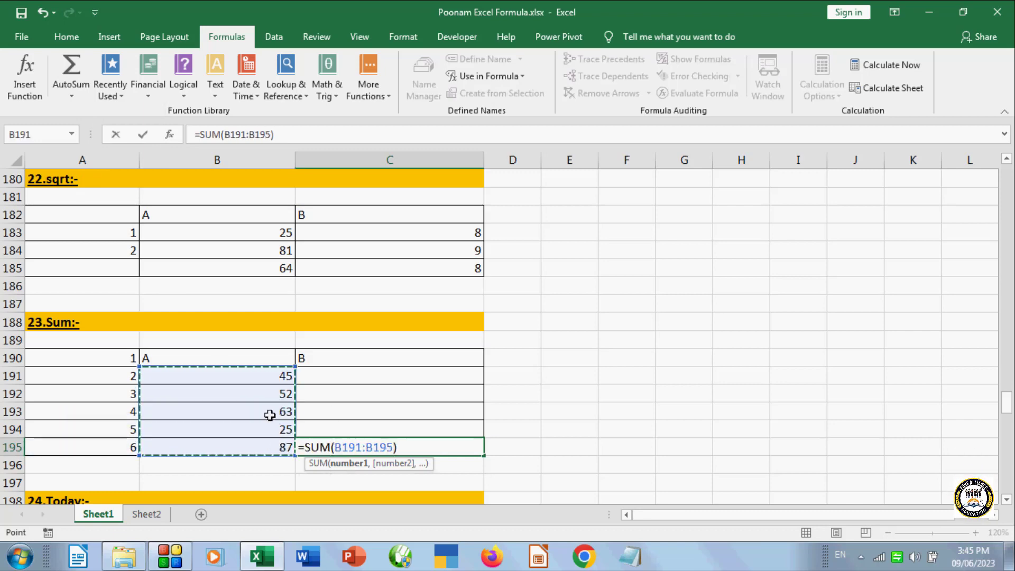
pyautogui.press('Return')
pyautogui.click(744, 418)
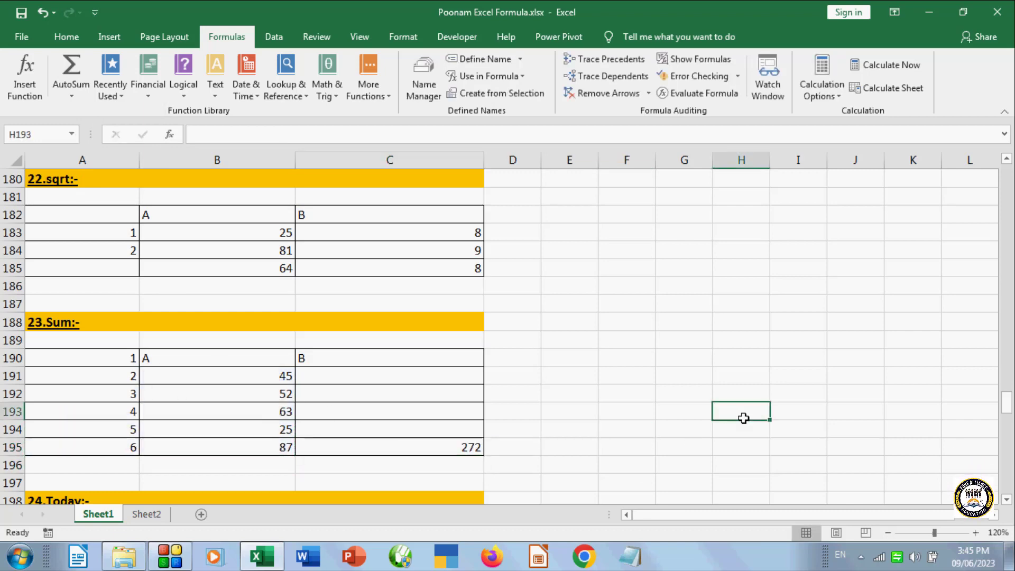
pyautogui.moveTo(1007, 404); pyautogui.dragTo(1007, 411)
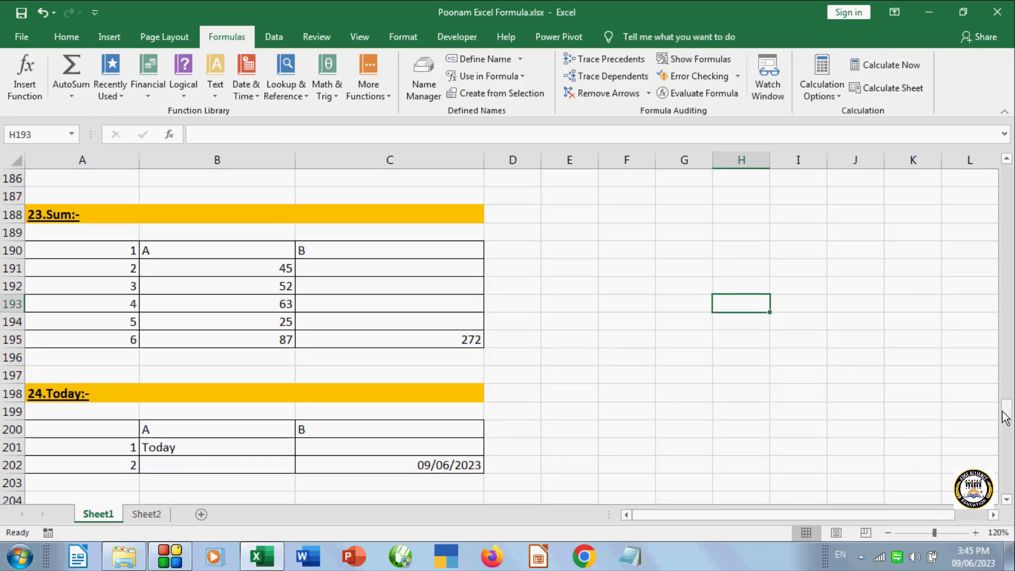
pyautogui.moveTo(1007, 412); pyautogui.dragTo(1007, 418)
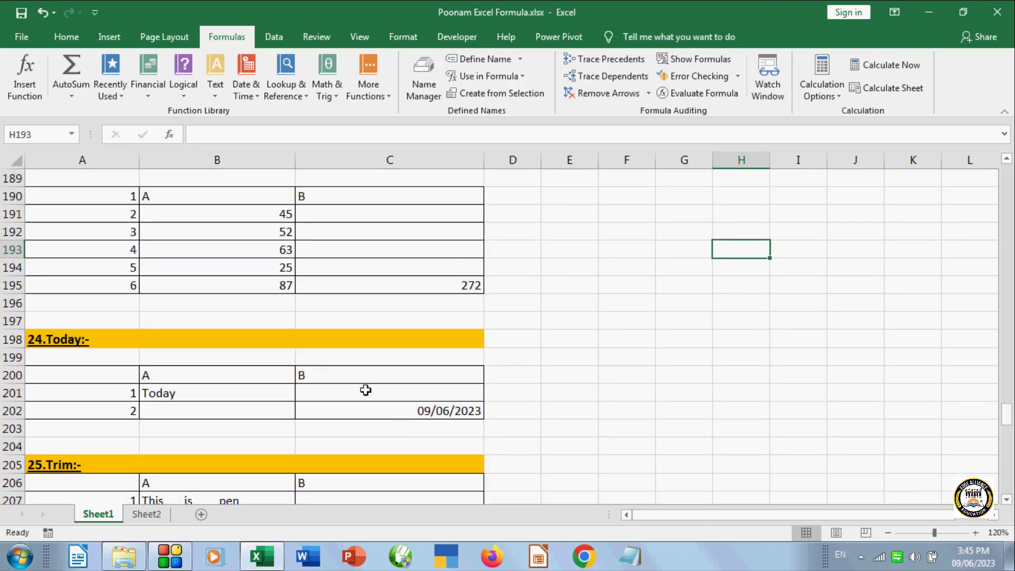
# - Insert =TODAY() into C201 so it displays today's date, 09/06/2023
pyautogui.click(365, 390)
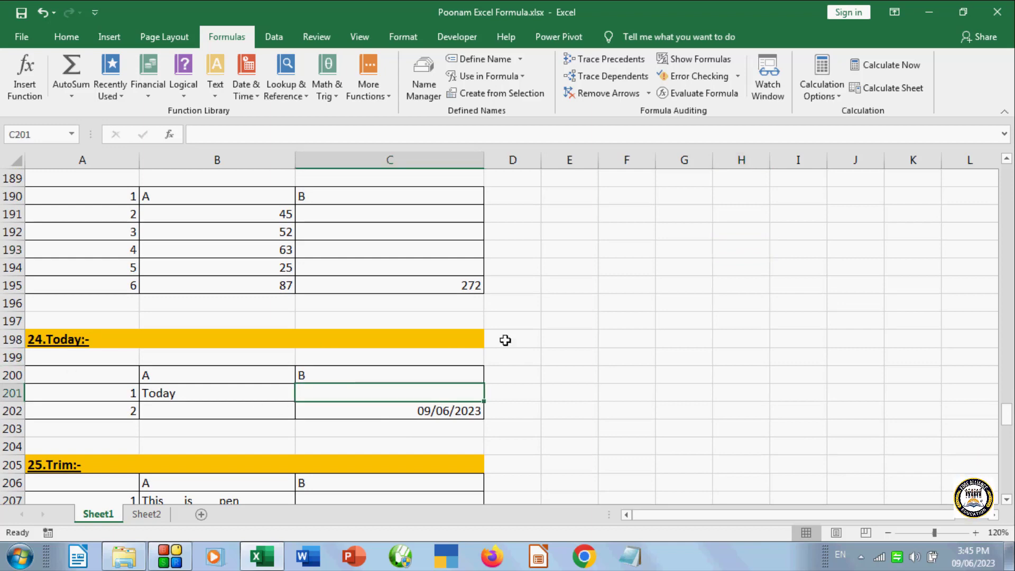
pyautogui.click(24, 79)
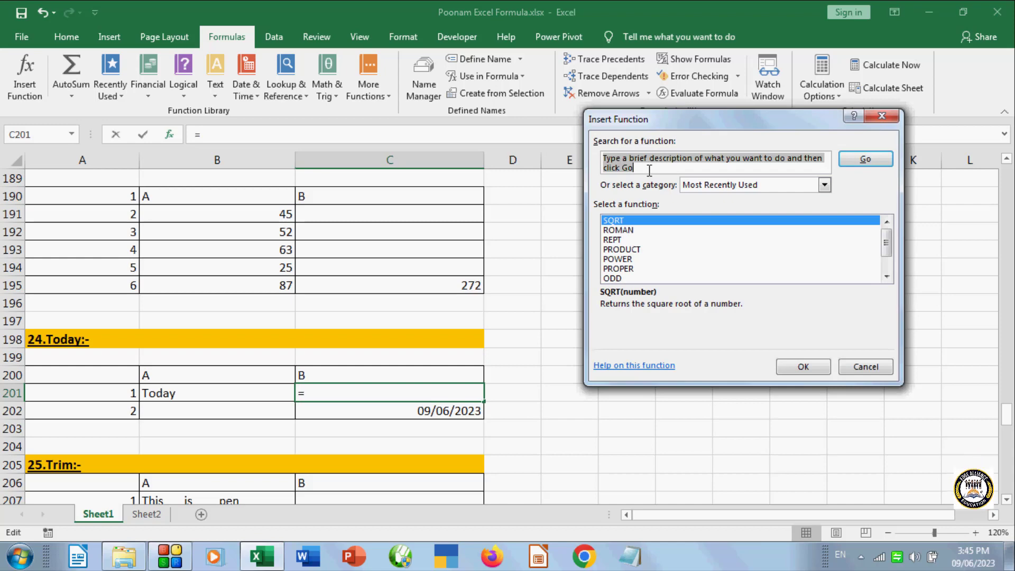
pyautogui.write('toda')
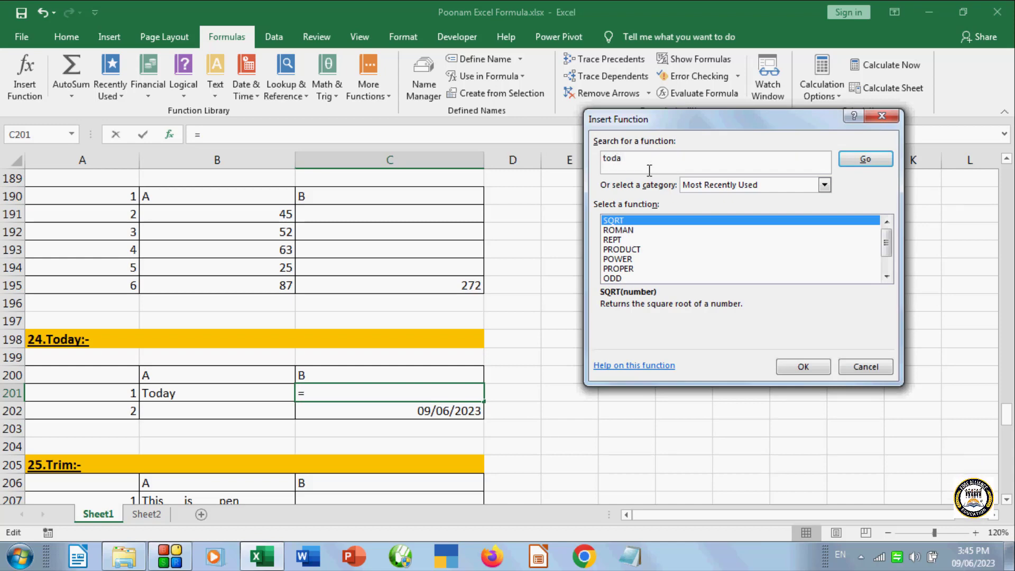
pyautogui.write('y')
pyautogui.click(881, 159)
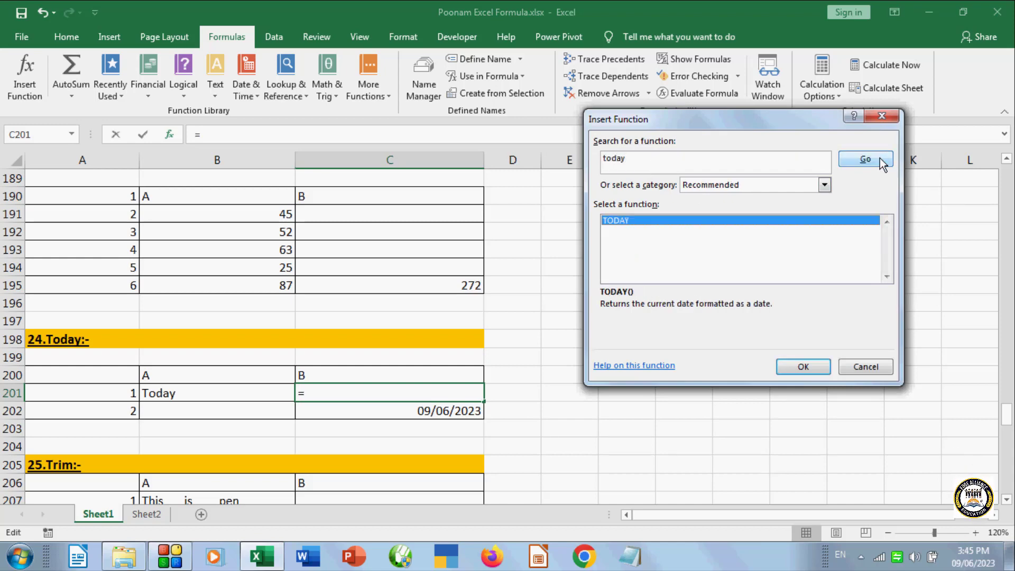
pyautogui.click(793, 369)
pyautogui.click(752, 288)
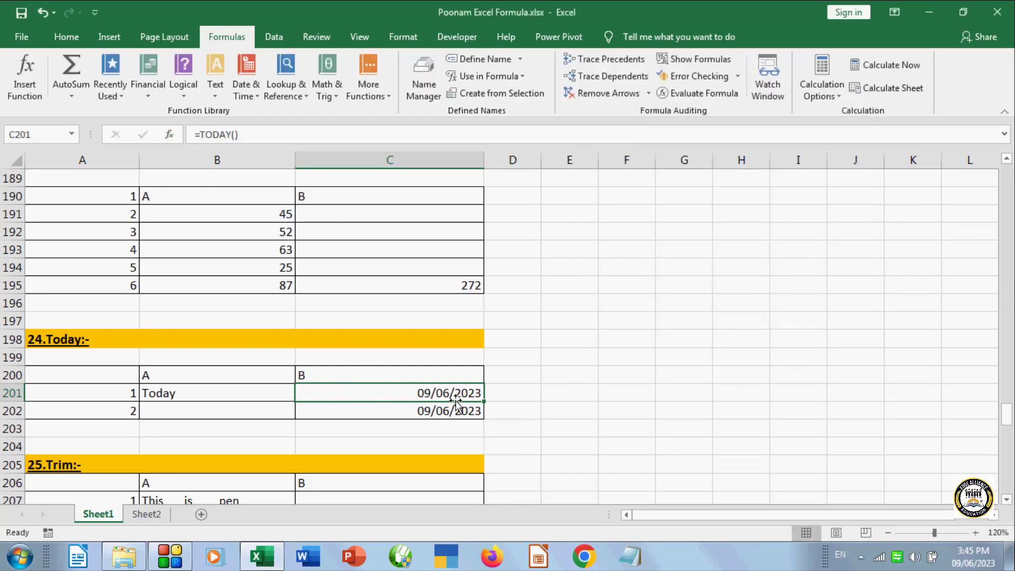
pyautogui.click(800, 397)
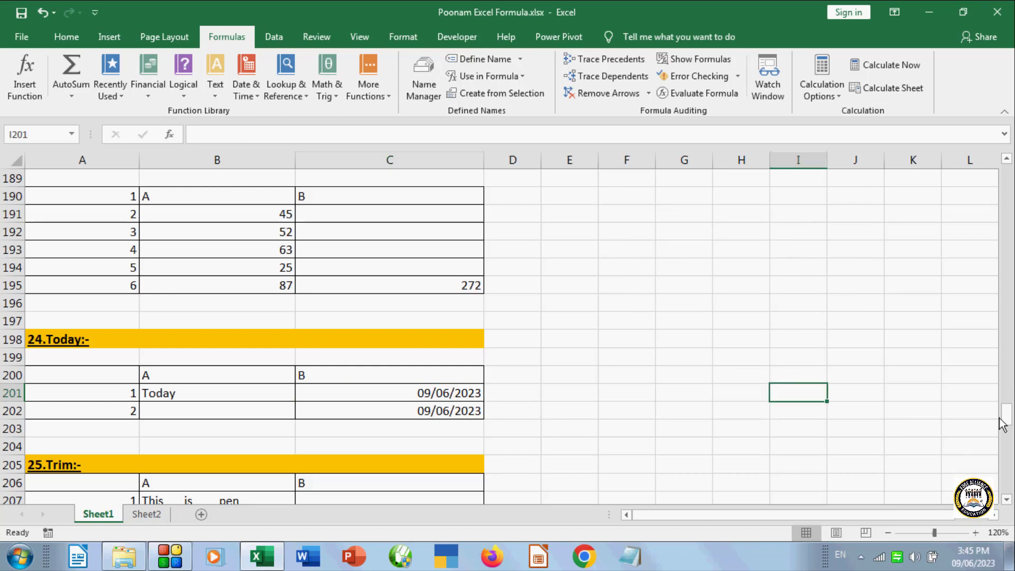
pyautogui.moveTo(1002, 423); pyautogui.dragTo(1003, 426)
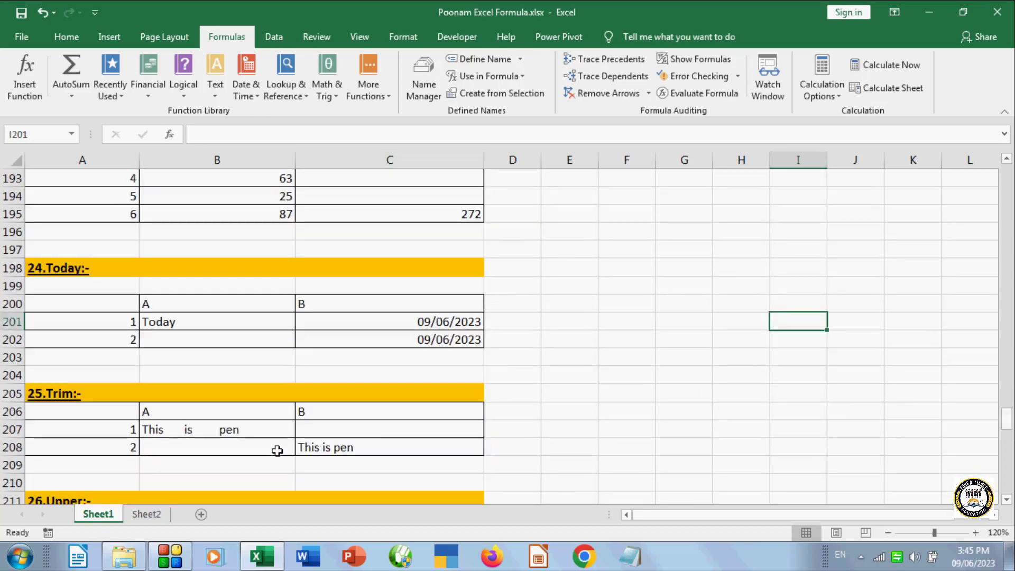
# - Enter =TRIM(B207) in C208 so it reads 'This is pen', then compare it with B207
pyautogui.click(346, 448)
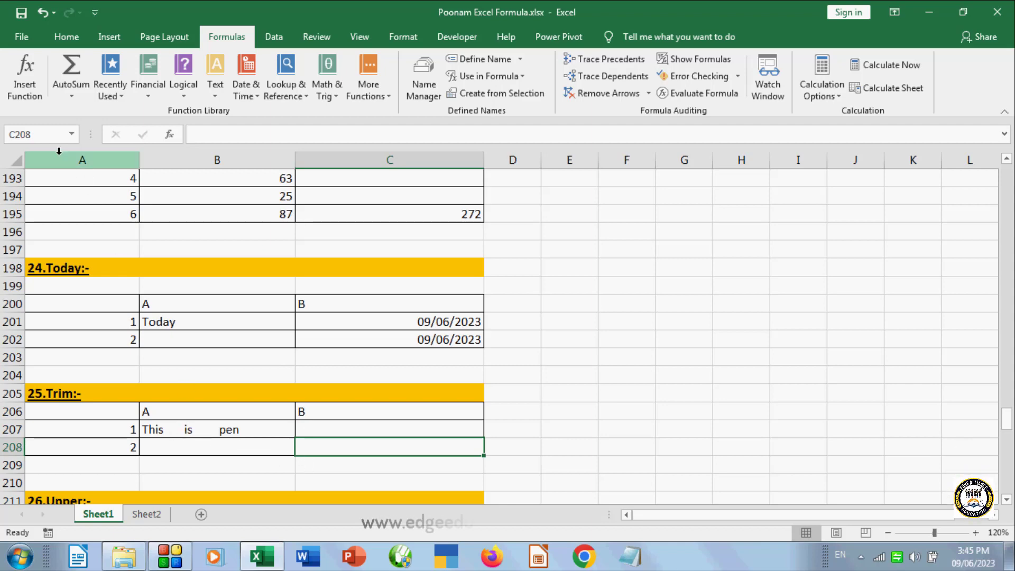
pyautogui.click(37, 82)
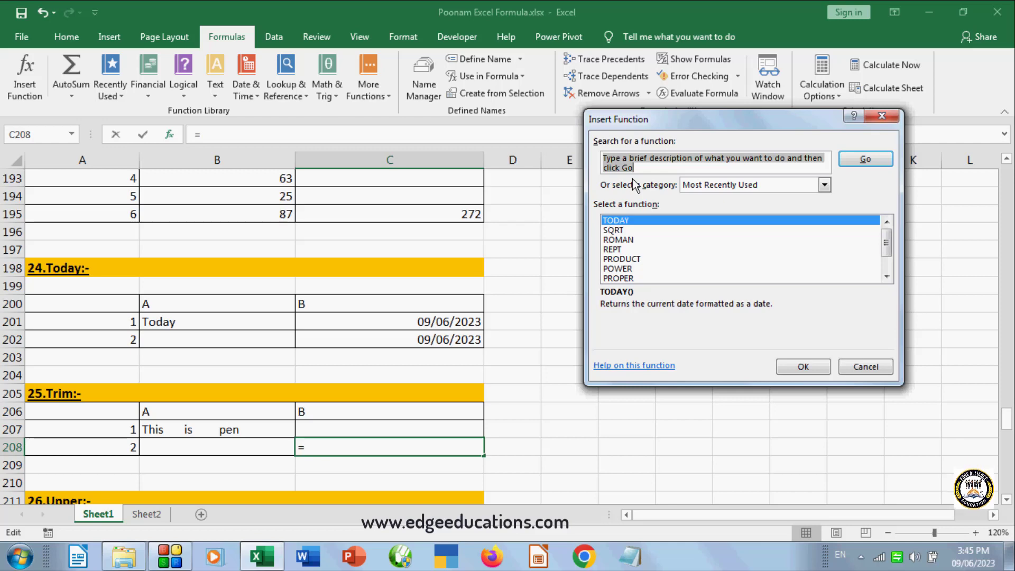
pyautogui.write('trim')
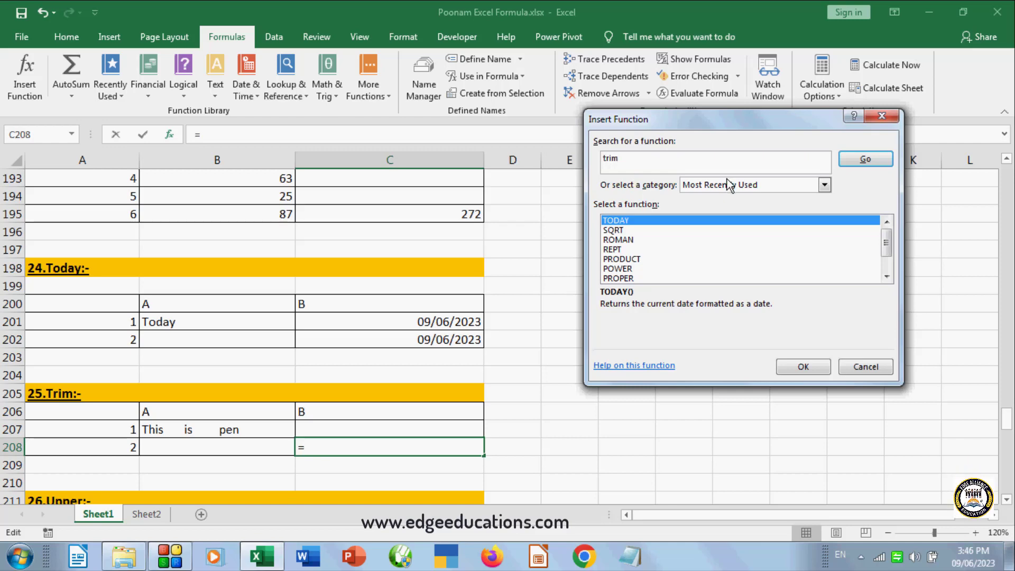
pyautogui.click(872, 158)
pyautogui.click(811, 370)
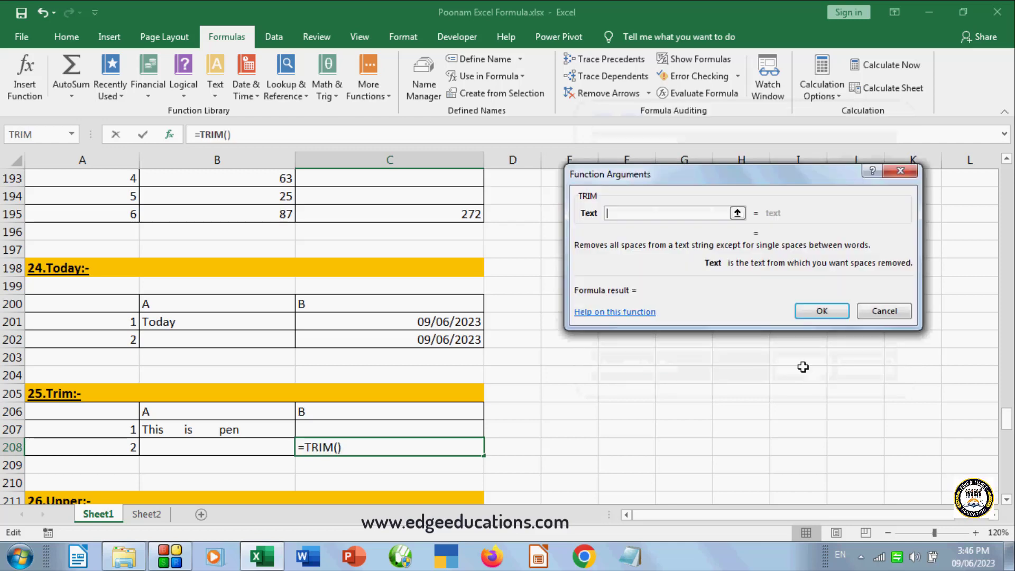
pyautogui.click(178, 432)
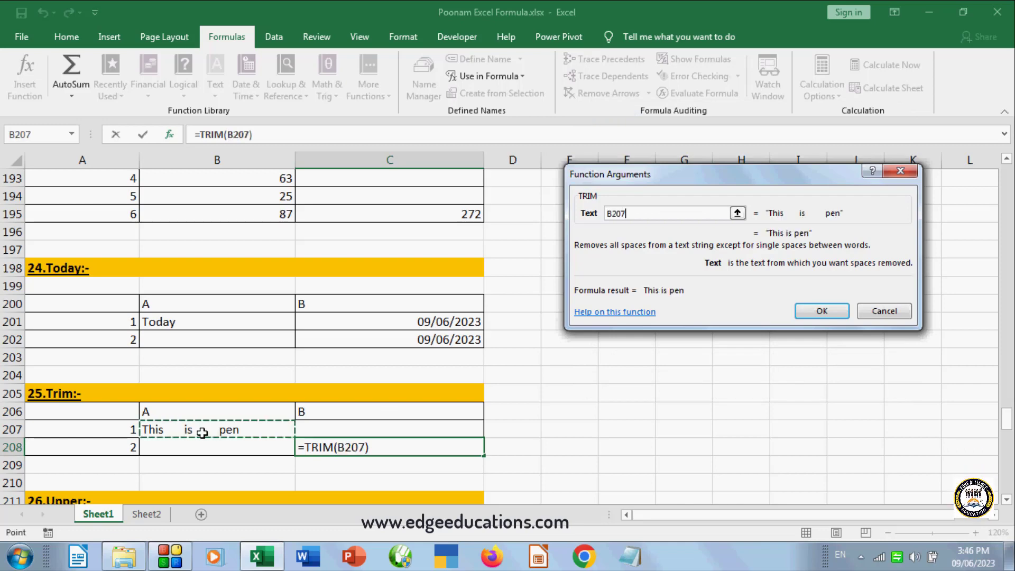
pyautogui.click(827, 314)
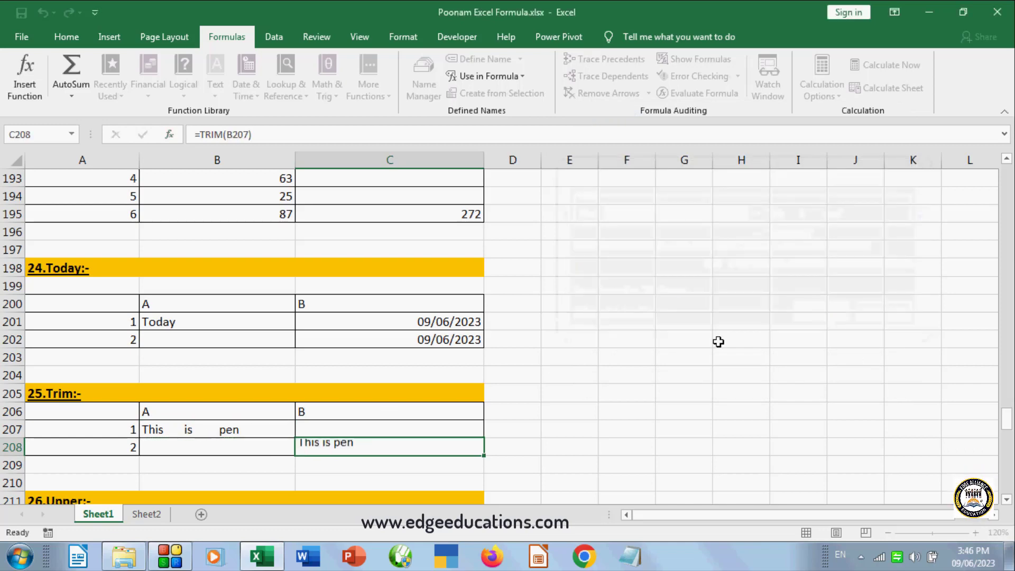
pyautogui.click(221, 429)
pyautogui.click(349, 447)
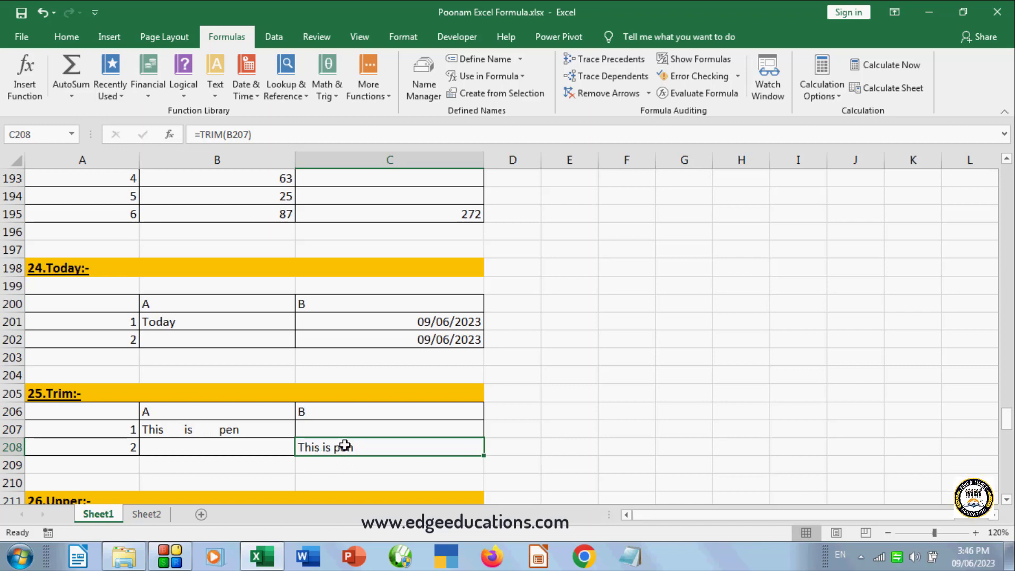
pyautogui.click(390, 429)
# - Scroll down until the 26.Upper section with 'jneath computers' is visible
pyautogui.moveTo(1007, 418); pyautogui.dragTo(1007, 425)
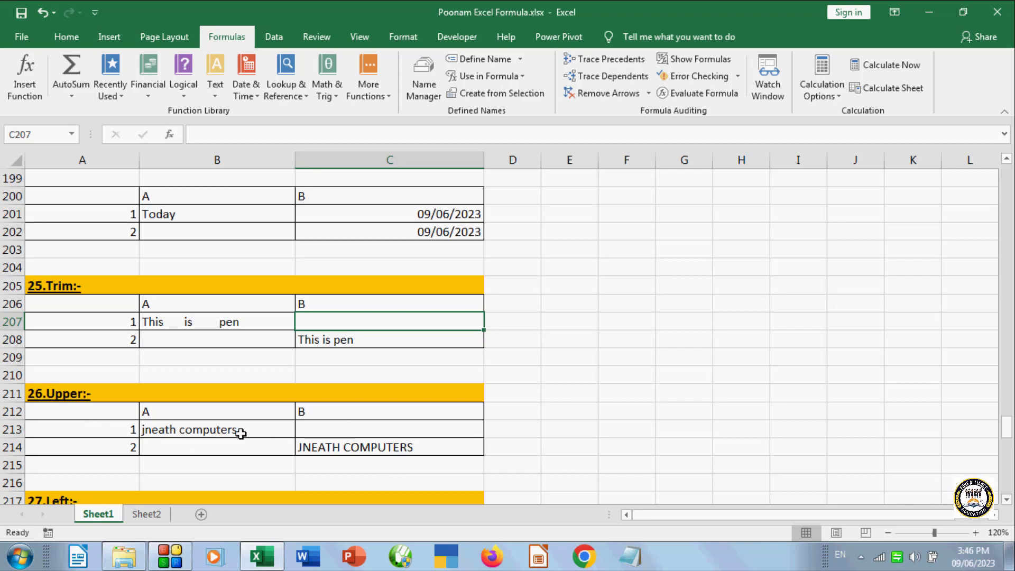
# - Enter =UPPER(B213) in C213 to show JNEATH COMPUTERS, then check B213 and C213
pyautogui.click(373, 425)
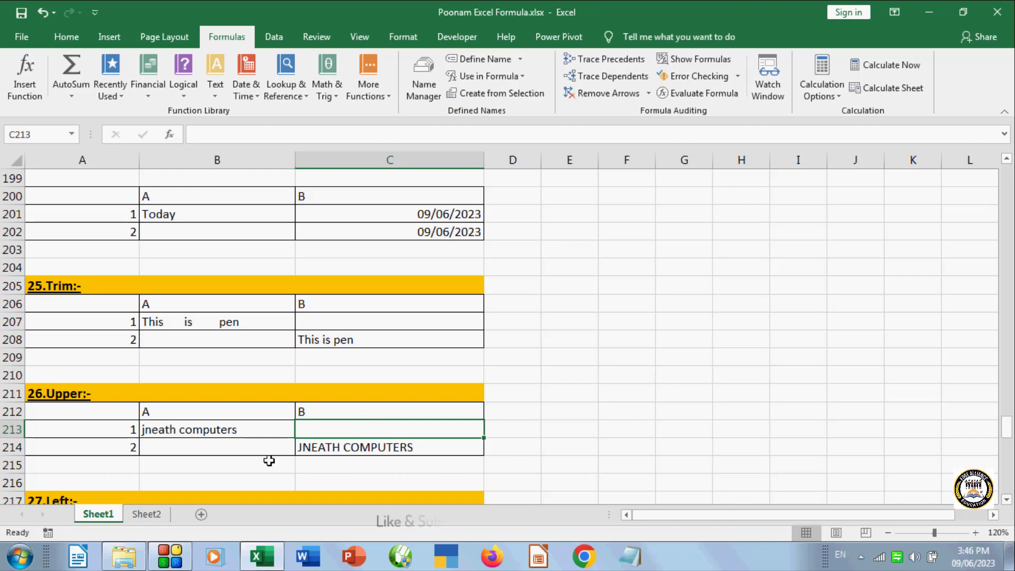
pyautogui.click(28, 91)
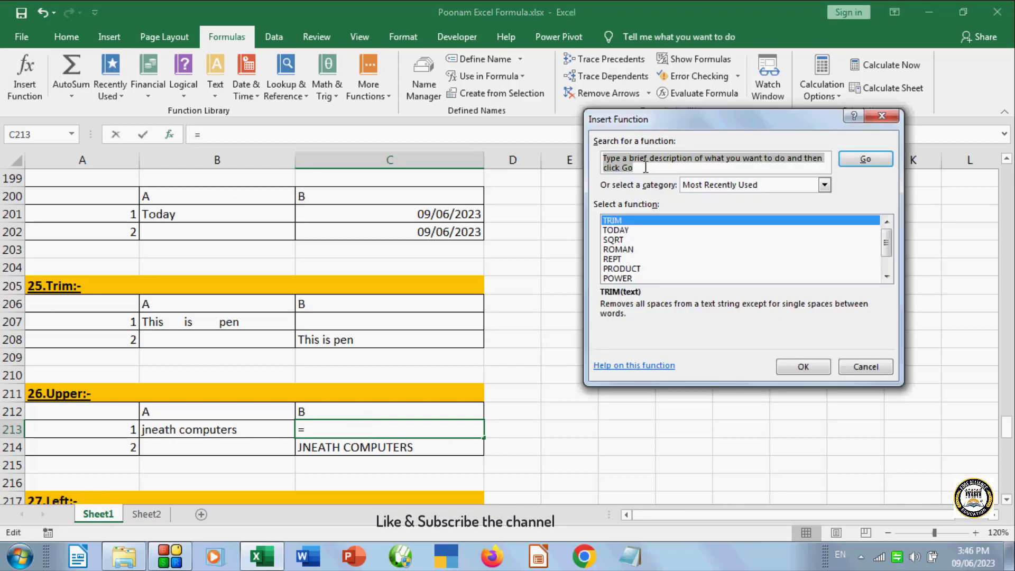
pyautogui.write('upper')
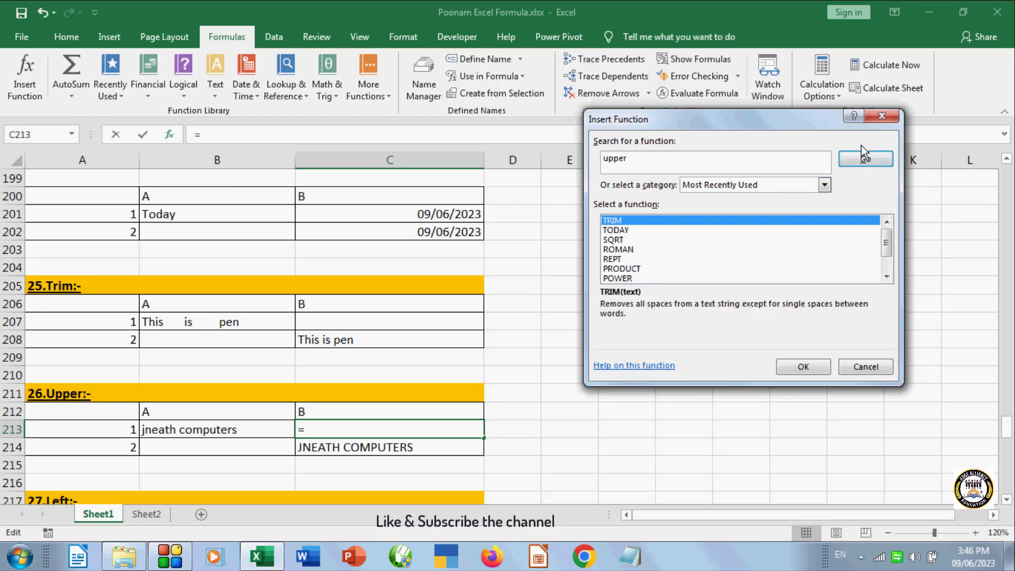
pyautogui.click(865, 159)
pyautogui.click(789, 365)
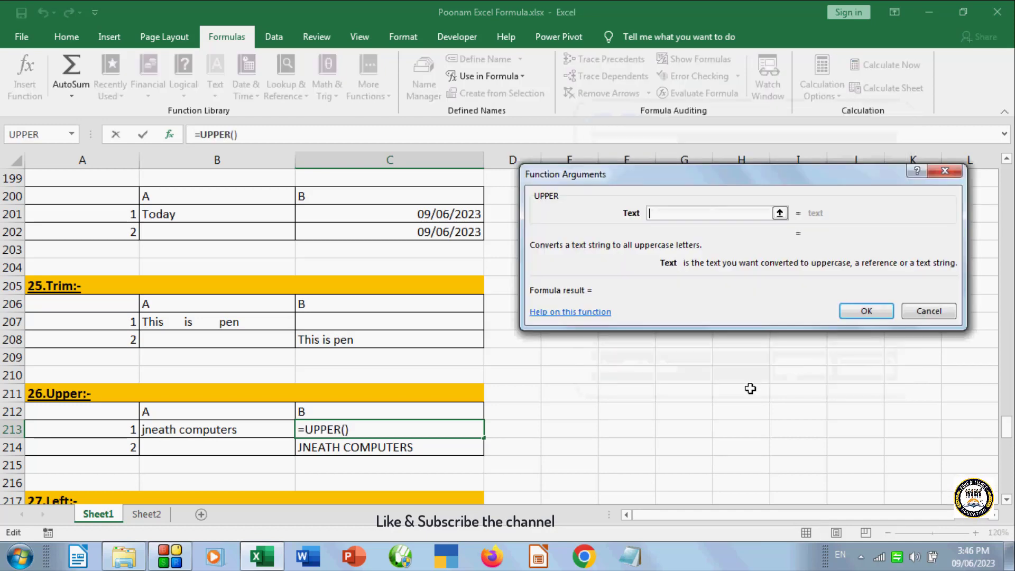
pyautogui.click(233, 433)
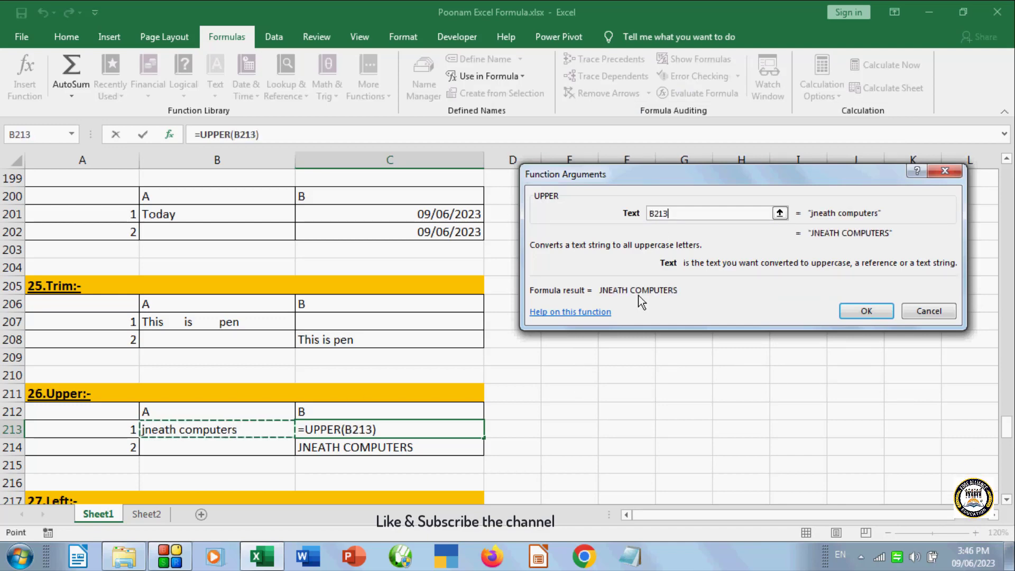
pyautogui.click(870, 310)
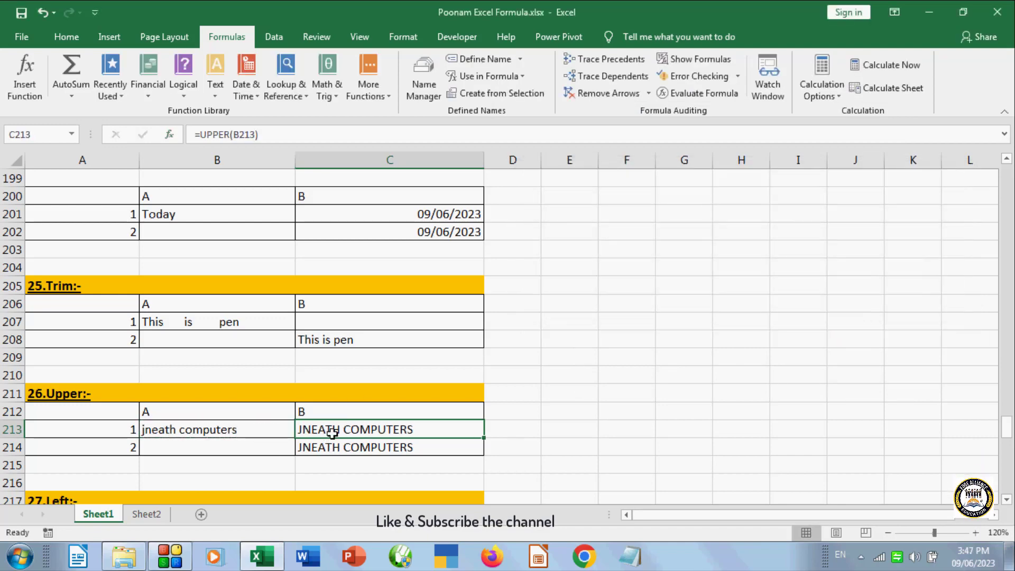
pyautogui.click(168, 436)
pyautogui.click(446, 433)
# - Enter =LEFT(B219) in C219 so it returns 'A' from Ashoutosh
pyautogui.moveTo(1011, 432); pyautogui.dragTo(1011, 439)
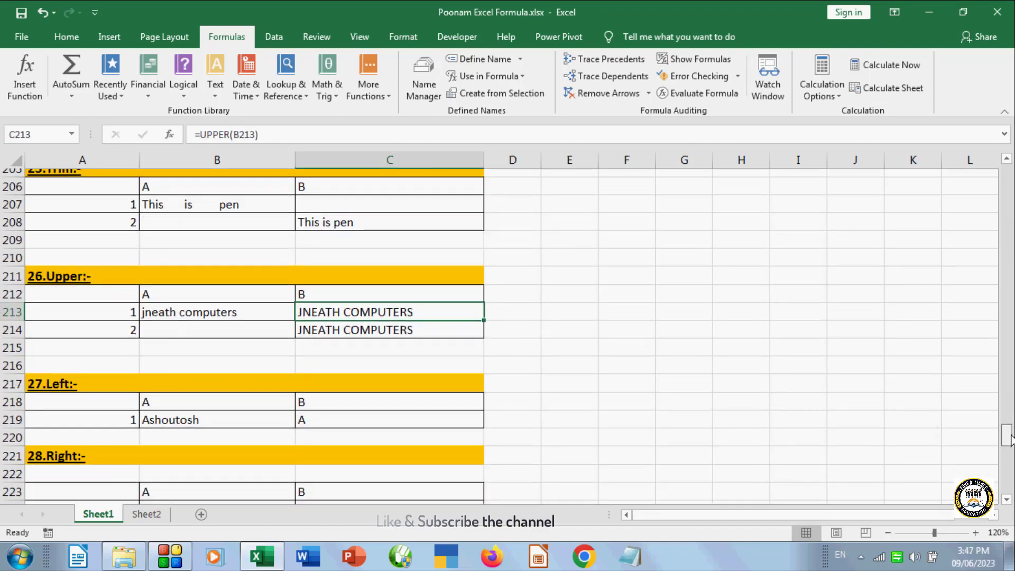
pyautogui.click(318, 411)
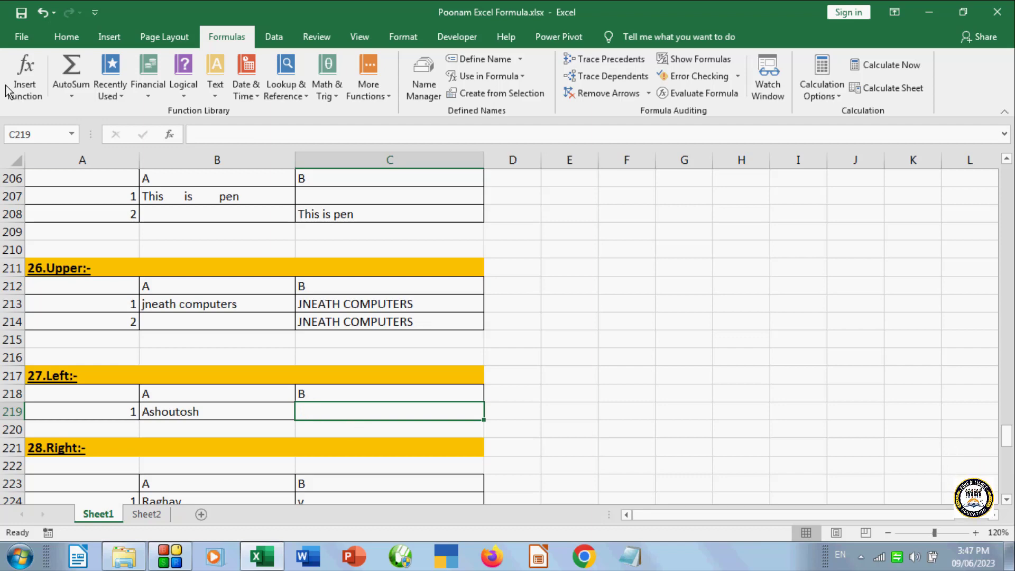
pyautogui.click(31, 89)
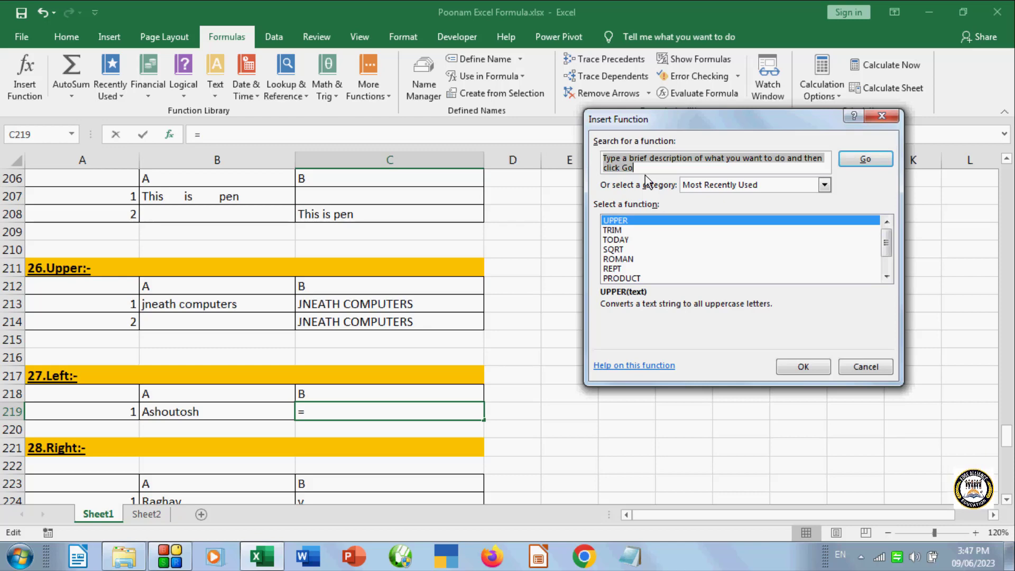
pyautogui.write('lef')
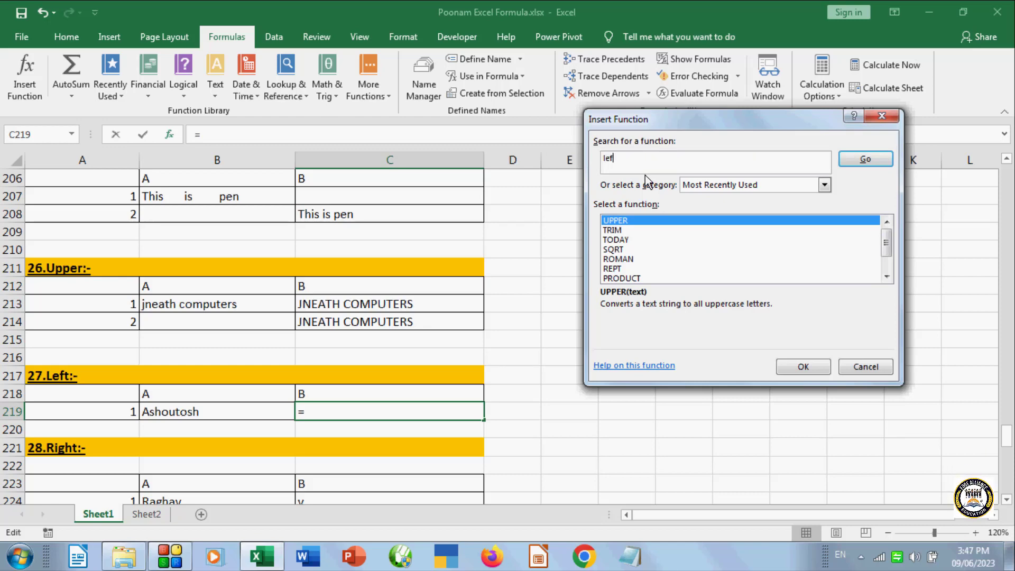
pyautogui.write('t')
pyautogui.click(858, 159)
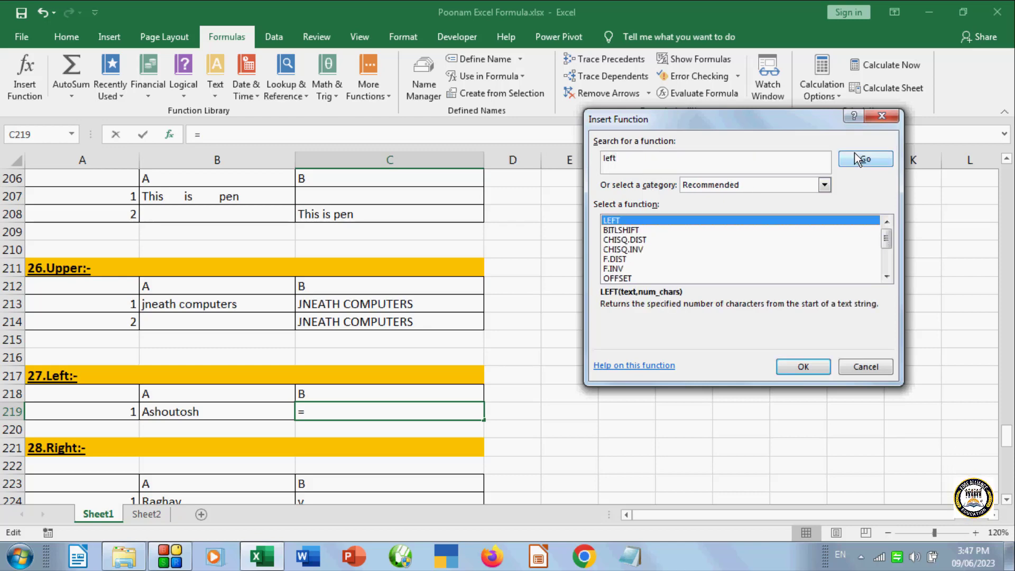
pyautogui.click(803, 369)
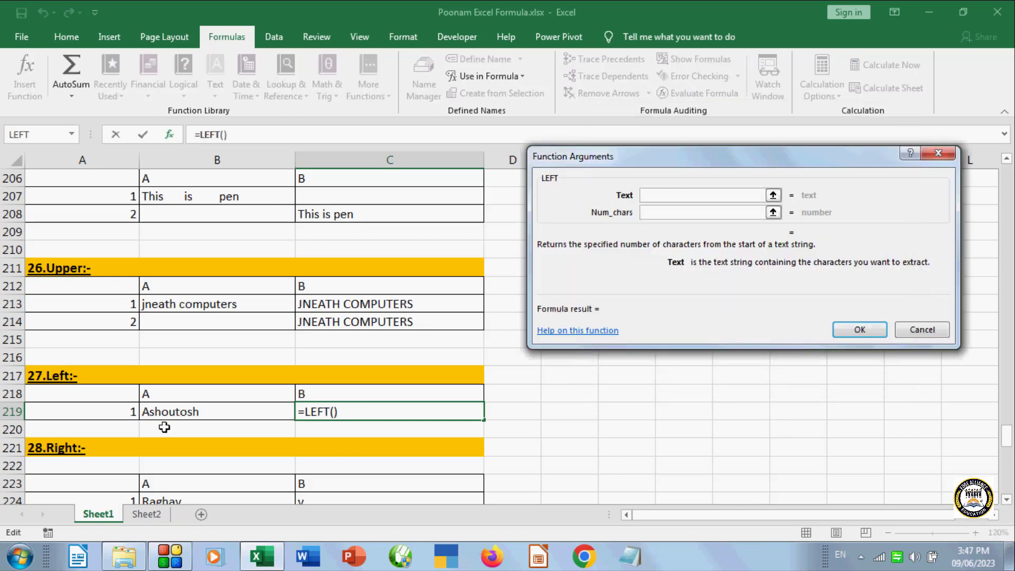
pyautogui.click(198, 408)
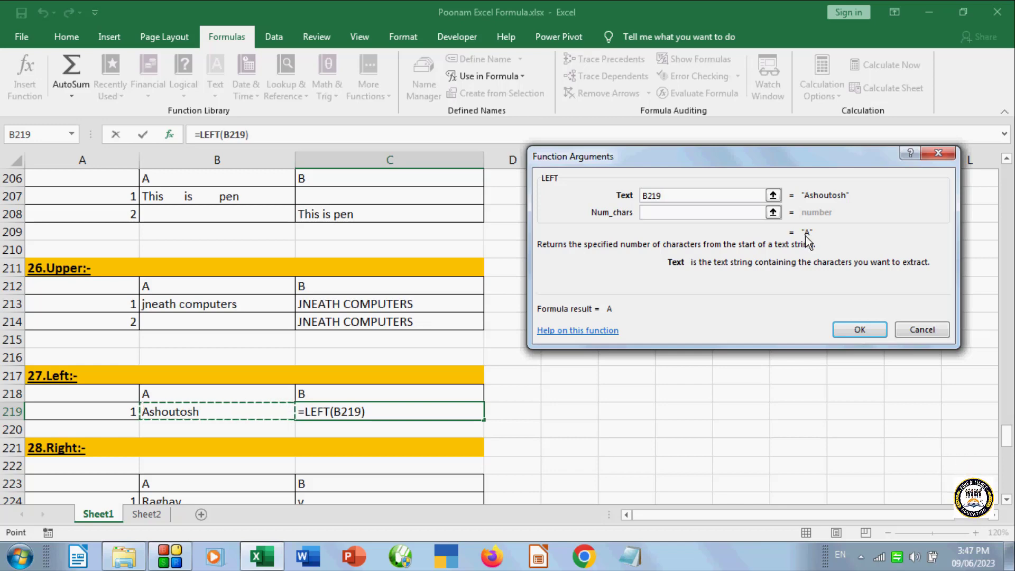
pyautogui.click(323, 322)
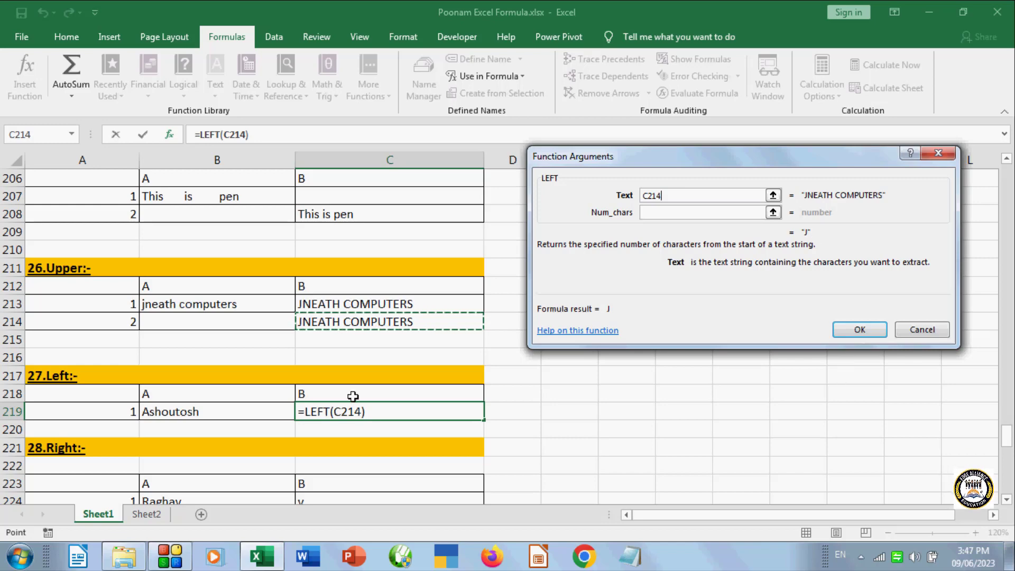
pyautogui.click(238, 412)
pyautogui.click(860, 330)
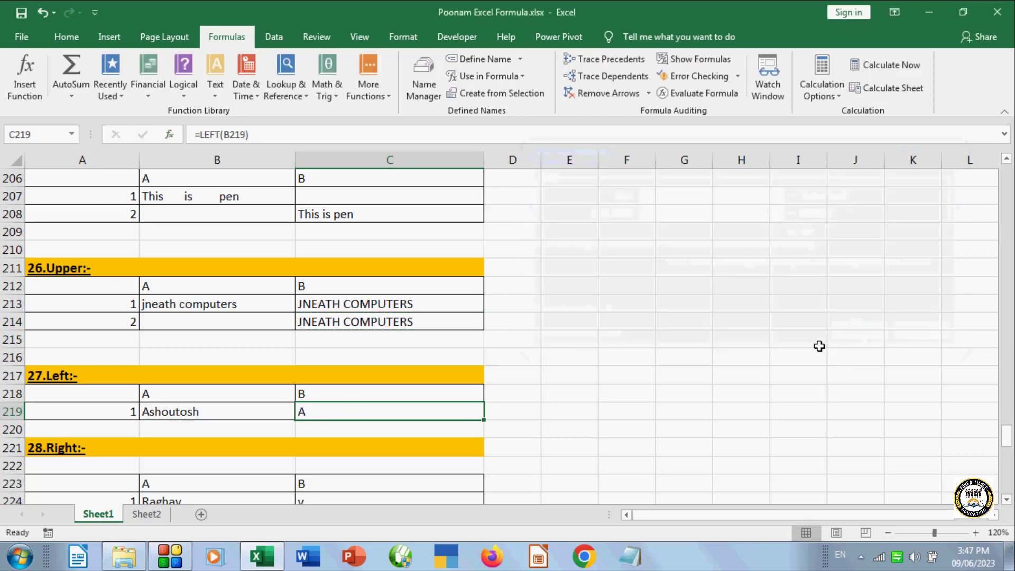
pyautogui.click(579, 430)
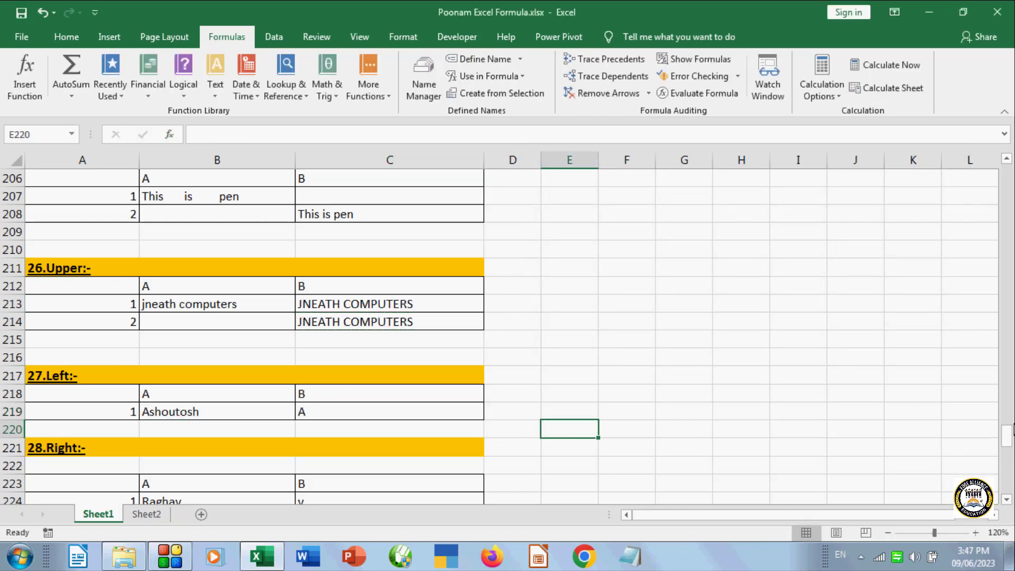
# - Replace C224's formula with =RIGHT(B224), returning 'v' from Raghav
pyautogui.moveTo(1005, 435); pyautogui.dragTo(1005, 440)
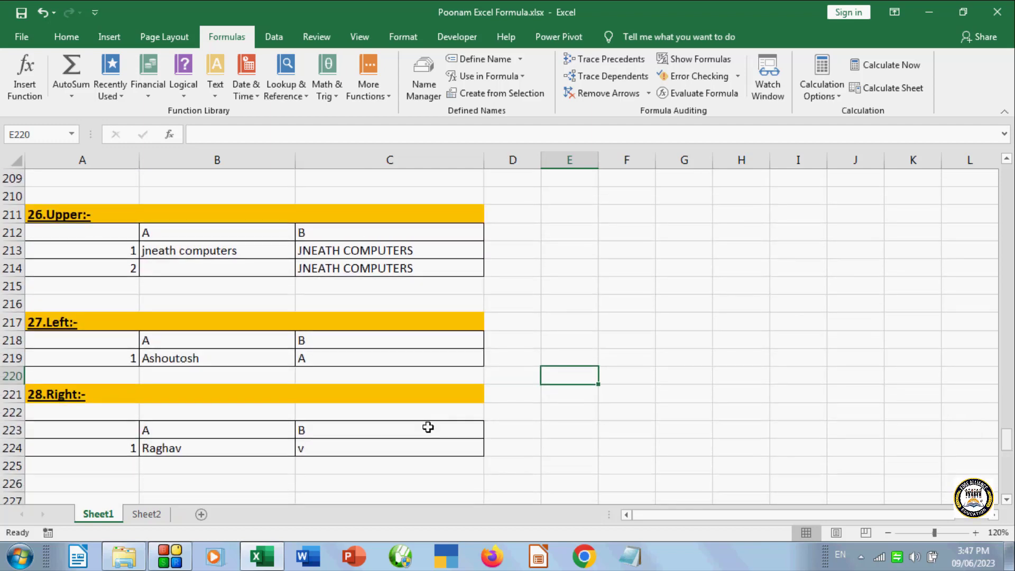
pyautogui.click(323, 450)
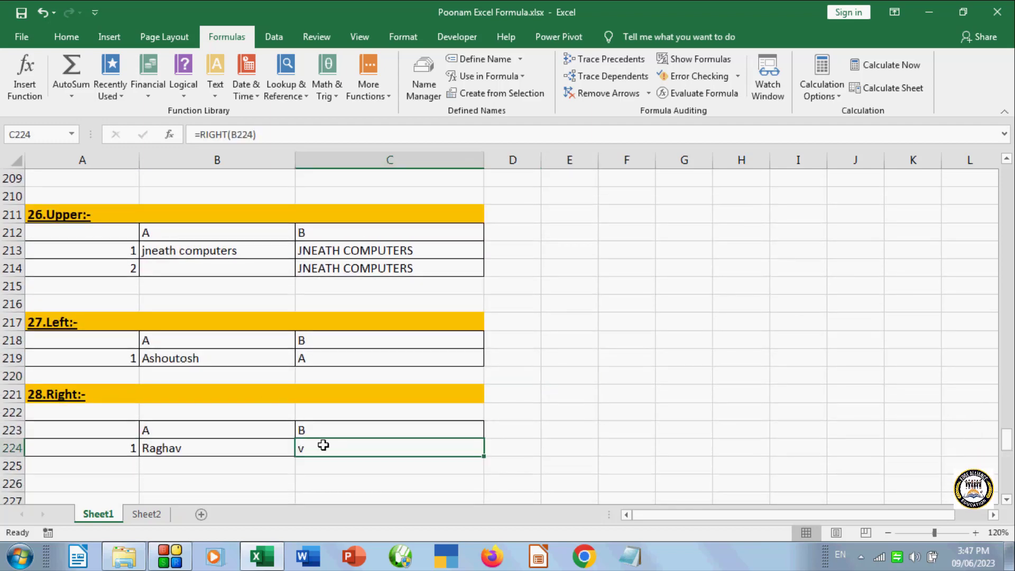
pyautogui.press('Delete')
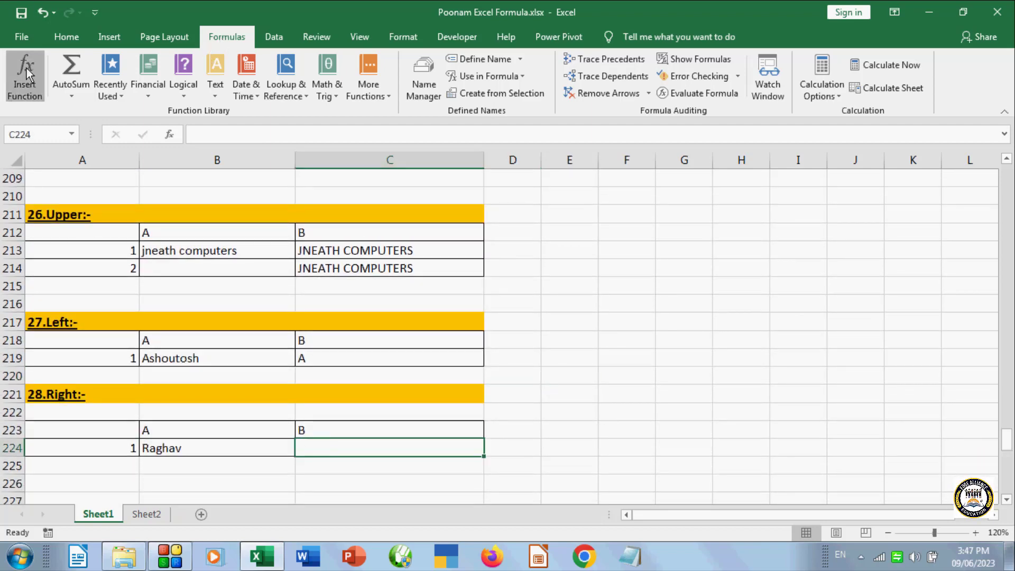
pyautogui.click(25, 77)
pyautogui.write('r')
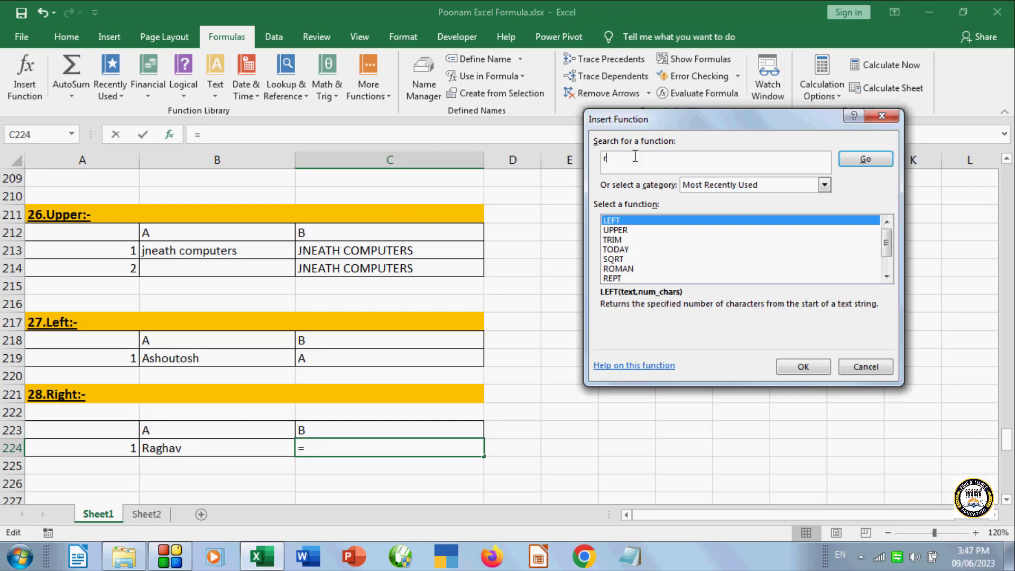
pyautogui.write('ight')
pyautogui.click(872, 163)
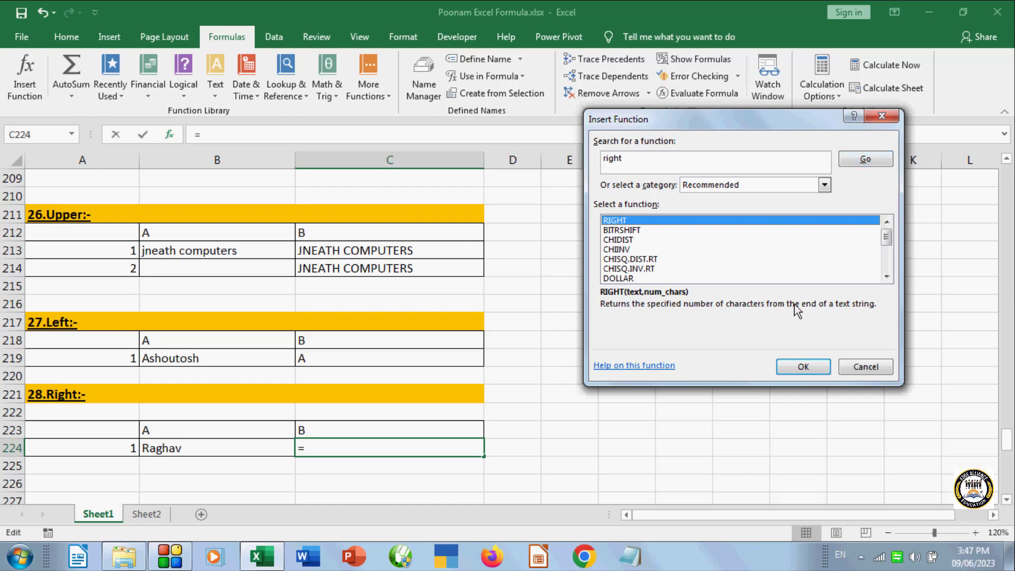
pyautogui.click(798, 368)
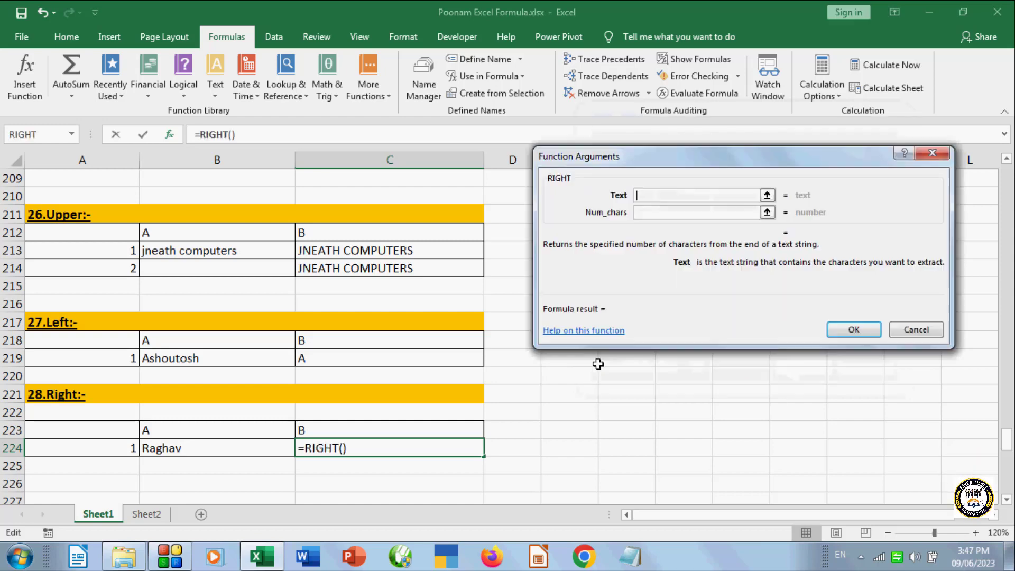
pyautogui.click(204, 448)
pyautogui.click(853, 329)
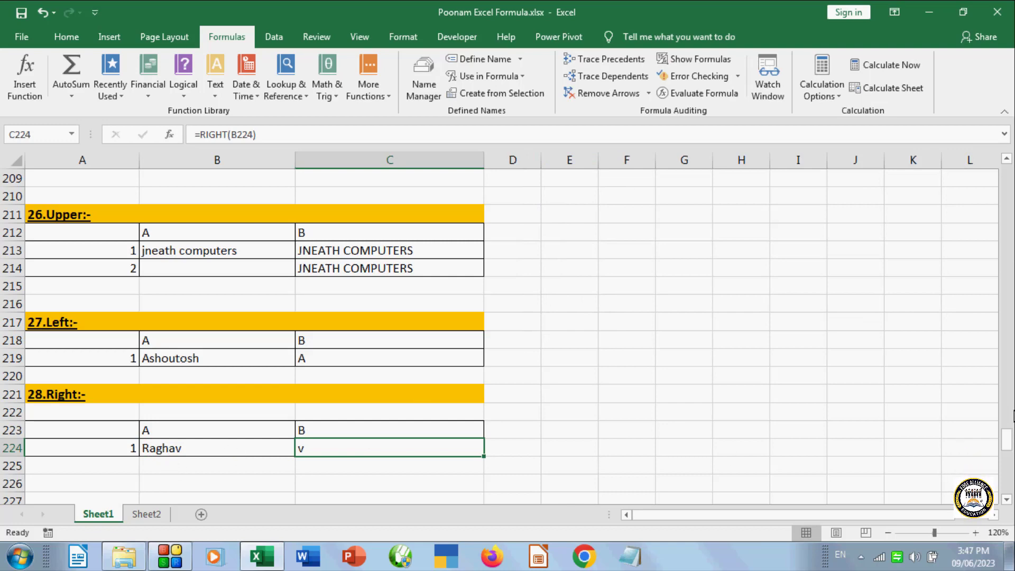
pyautogui.moveTo(1006, 452); pyautogui.dragTo(1001, 453)
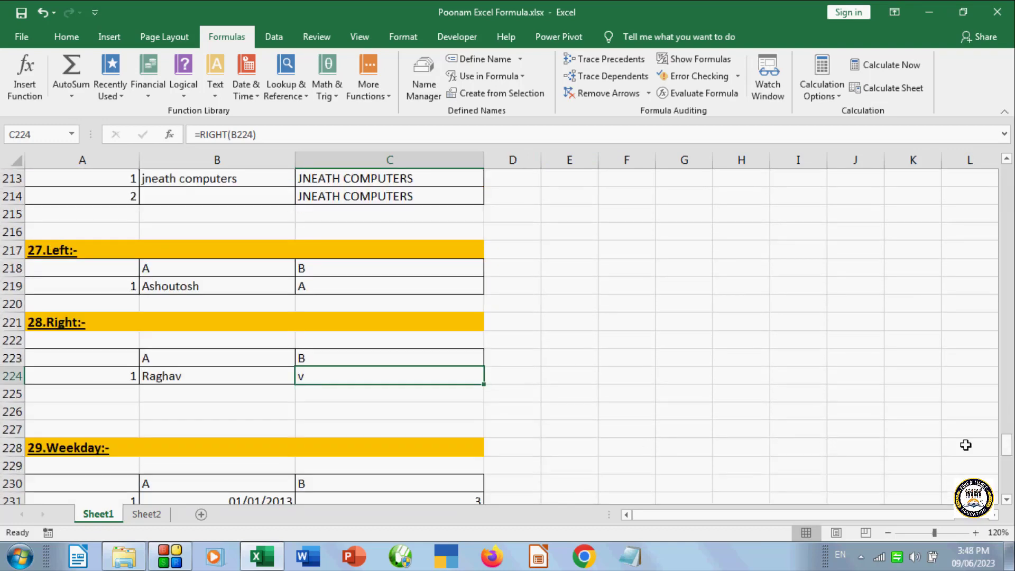
# - Clear C231 and re-enter the date in B231 as 9/6/2023
pyautogui.moveTo(1006, 446); pyautogui.dragTo(1006, 451)
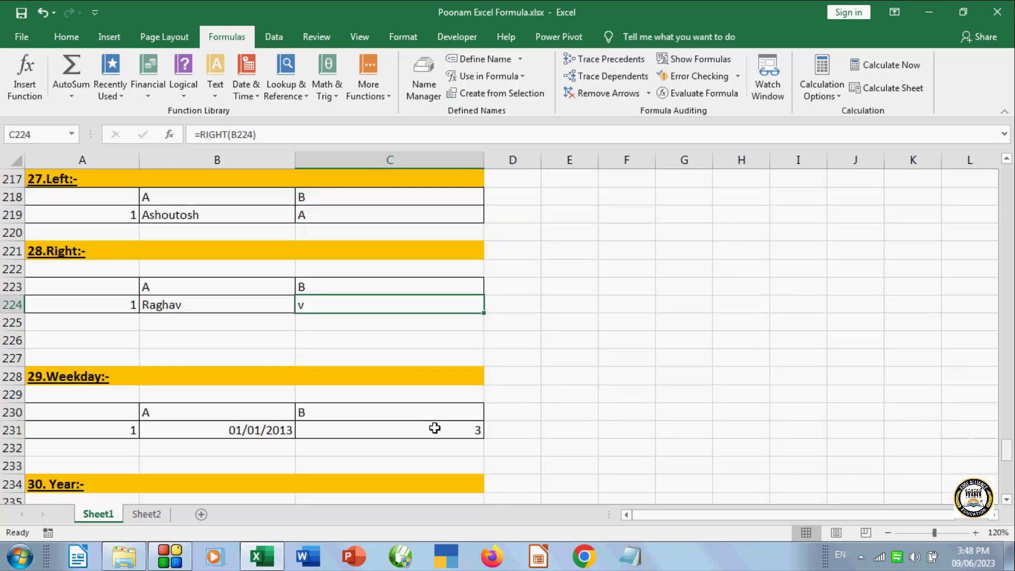
pyautogui.click(435, 428)
pyautogui.press('Delete')
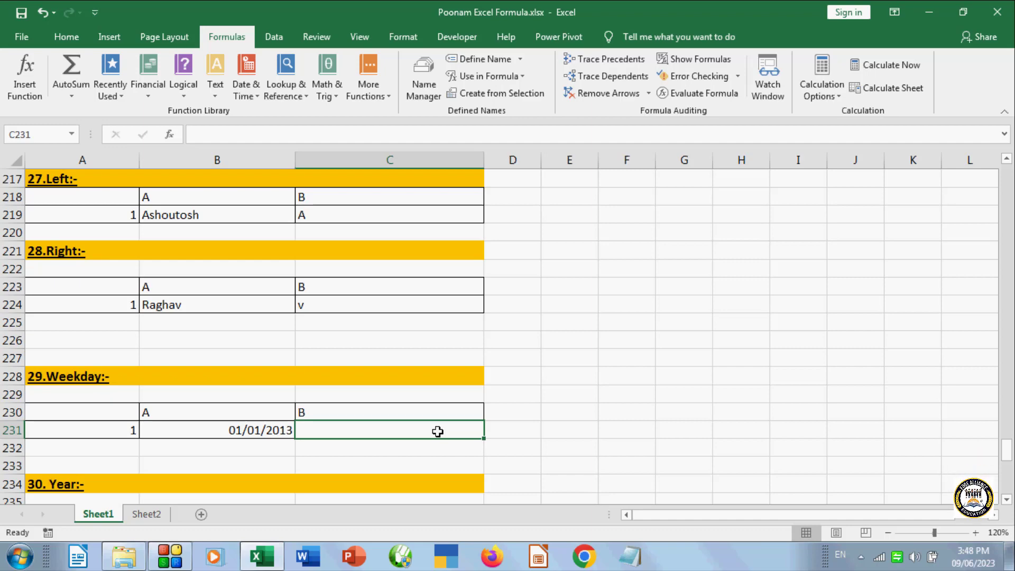
pyautogui.click(258, 425)
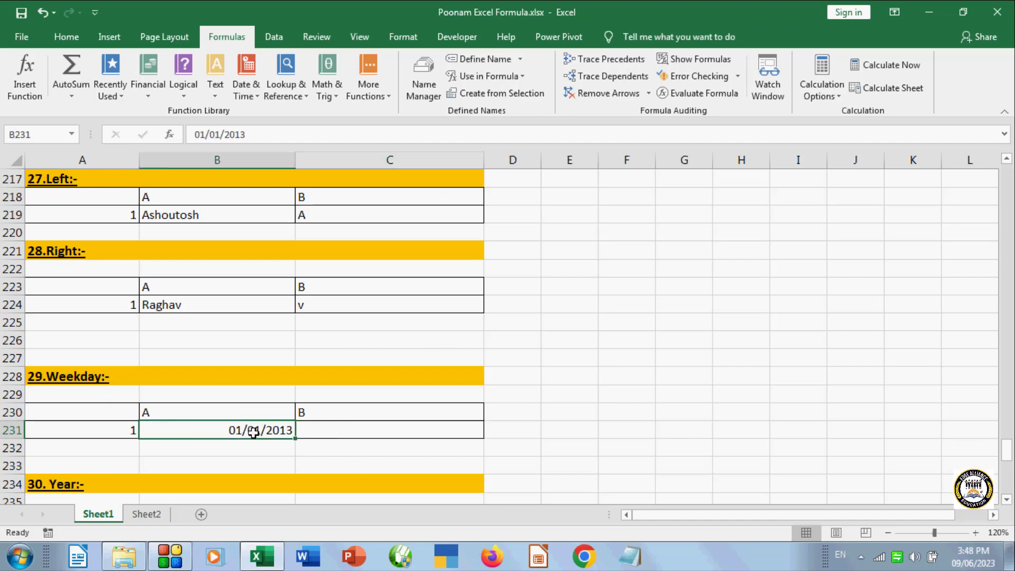
pyautogui.press('Delete')
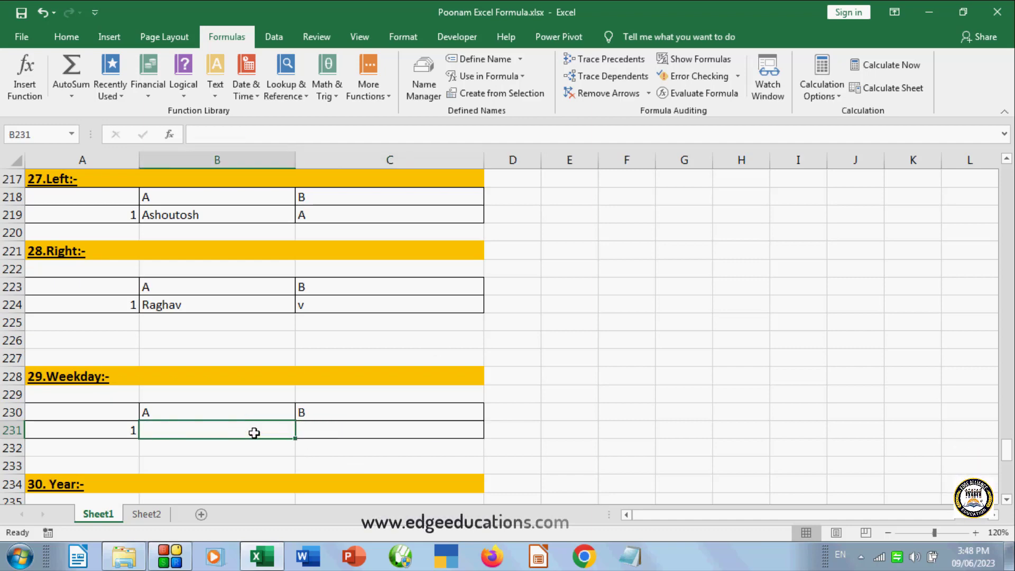
pyautogui.write('9/6')
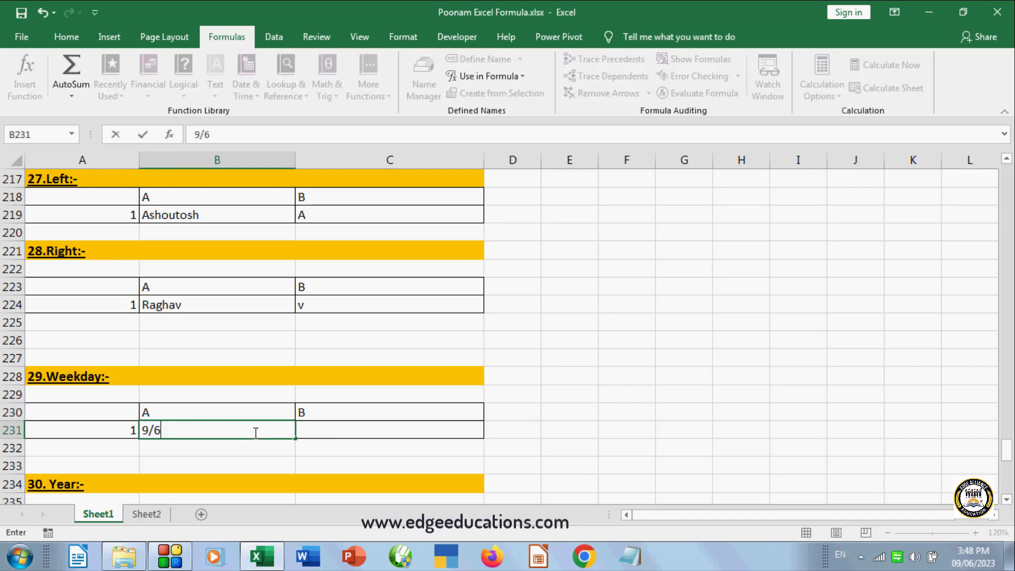
pyautogui.write('/2023')
pyautogui.click(371, 435)
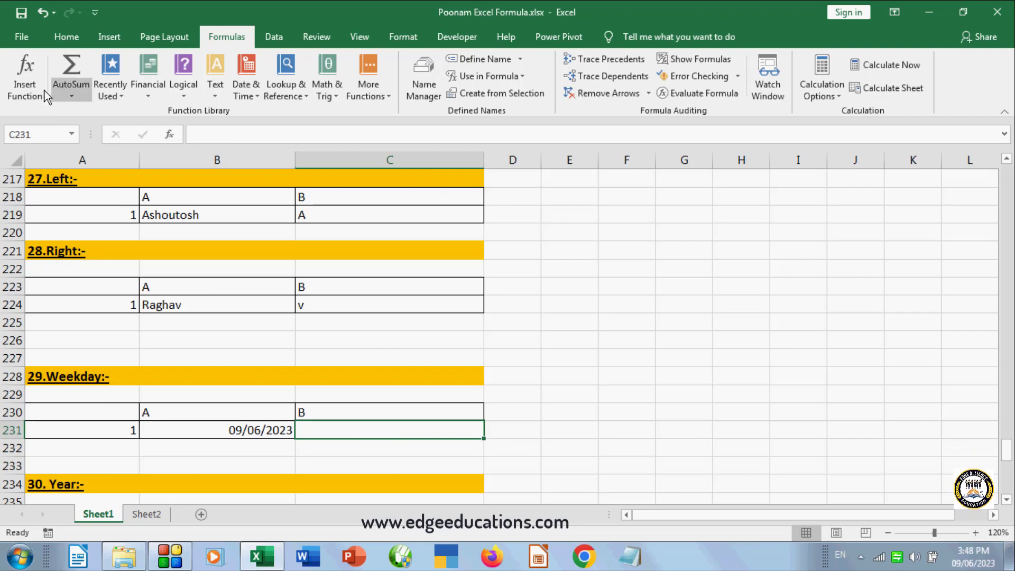
# - Enter =WEEKDAY(B231) in C231, returning 6
pyautogui.click(26, 85)
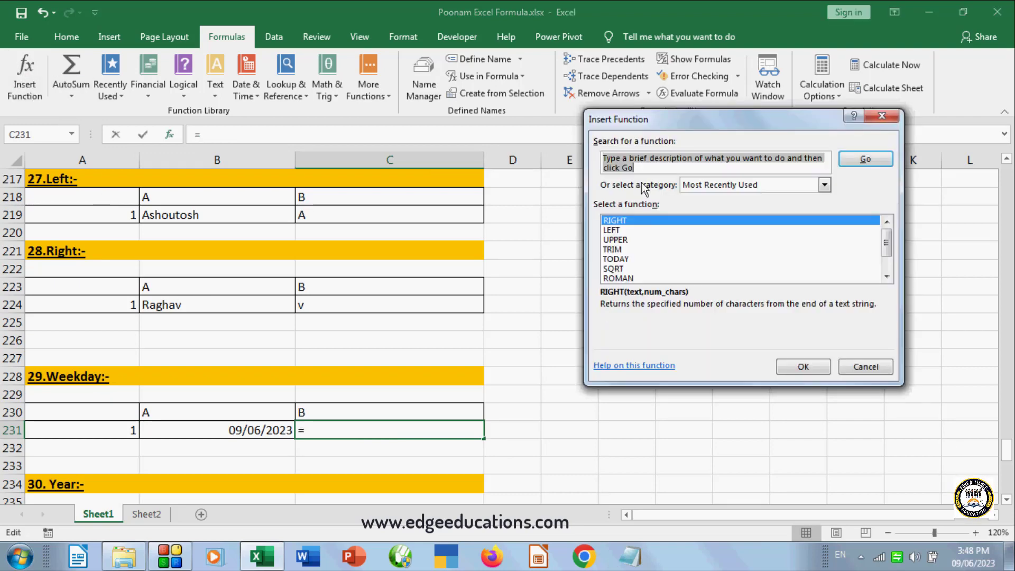
pyautogui.write('wee')
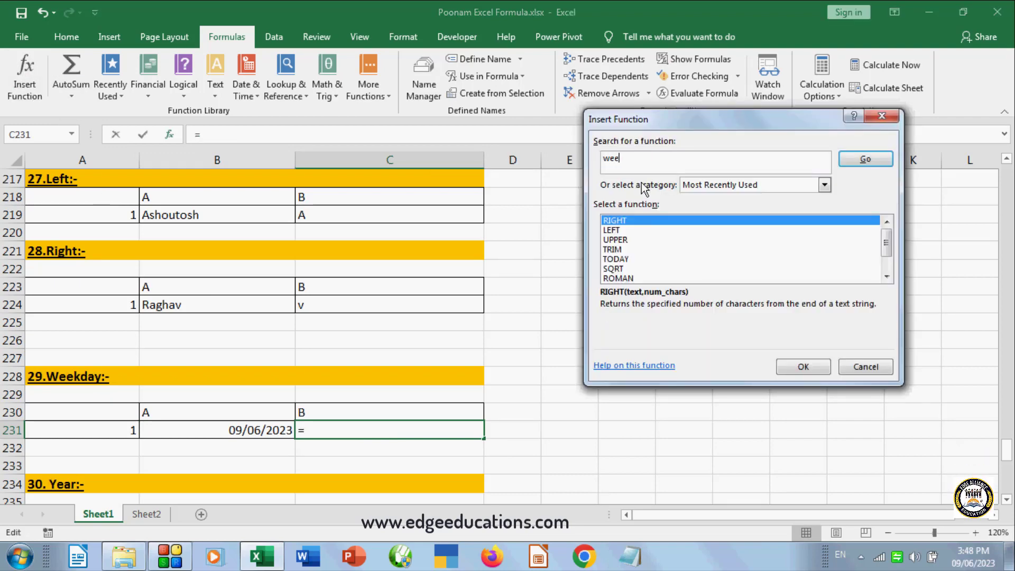
pyautogui.write('kday')
pyautogui.click(864, 160)
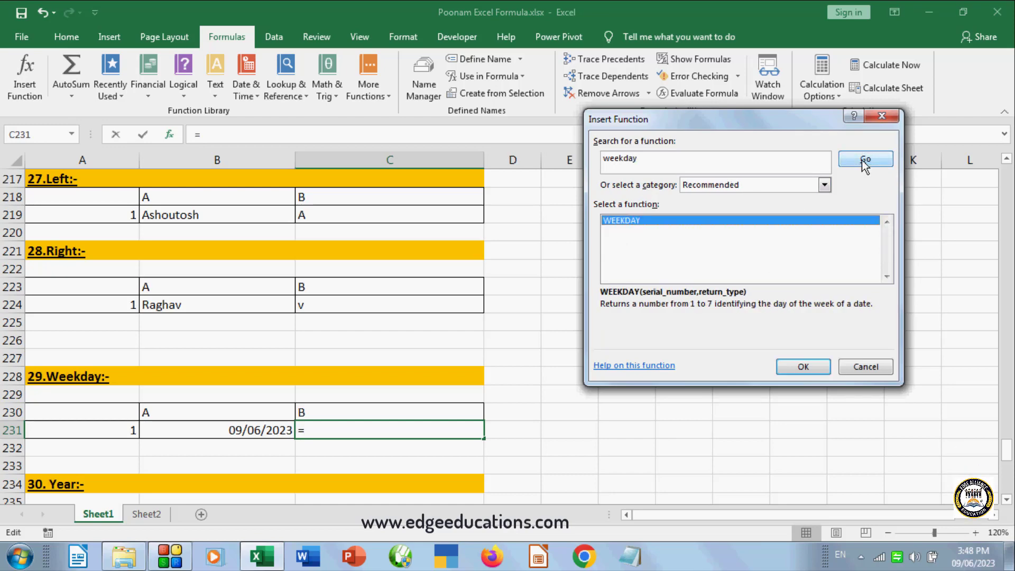
pyautogui.click(792, 368)
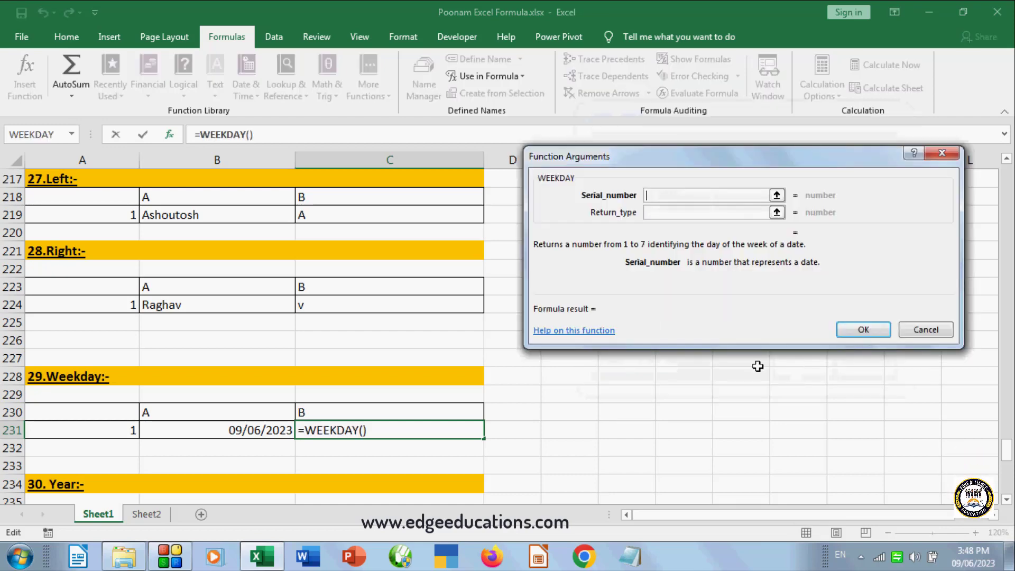
pyautogui.click(245, 431)
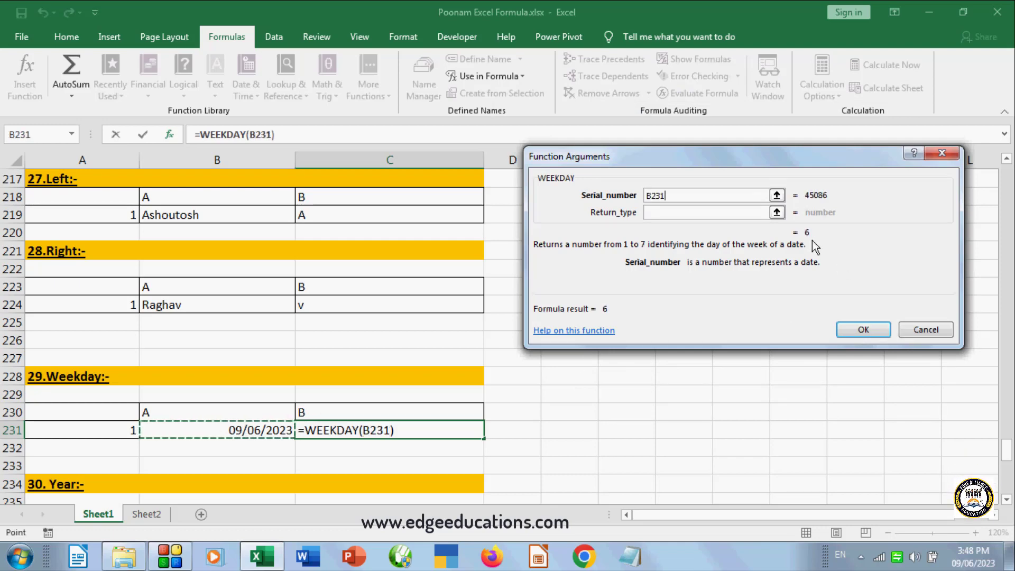
pyautogui.click(851, 330)
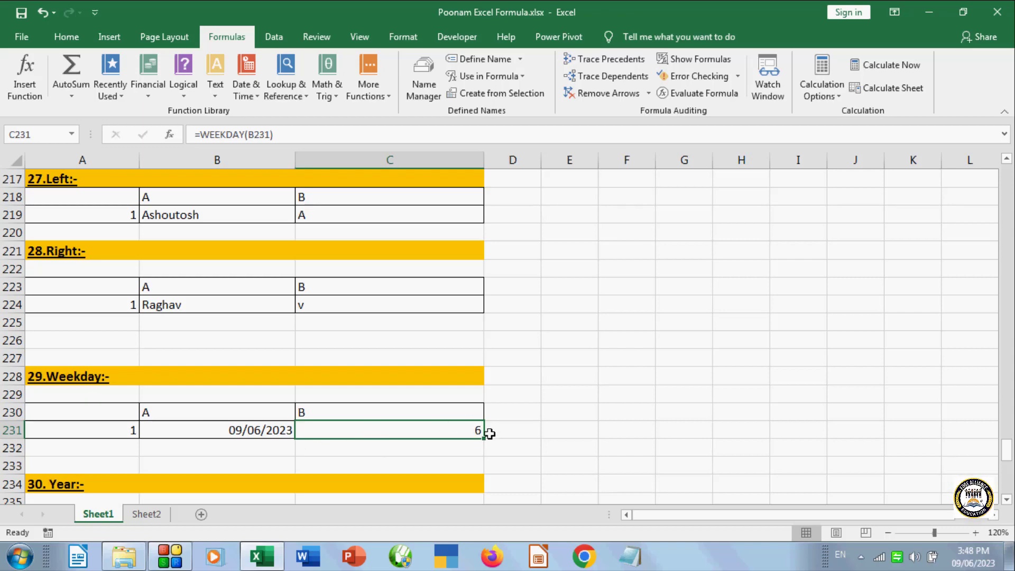
pyautogui.click(637, 427)
# - Change the year of the date in B238 from 2013 to 2019
pyautogui.moveTo(1006, 459); pyautogui.dragTo(1006, 459)
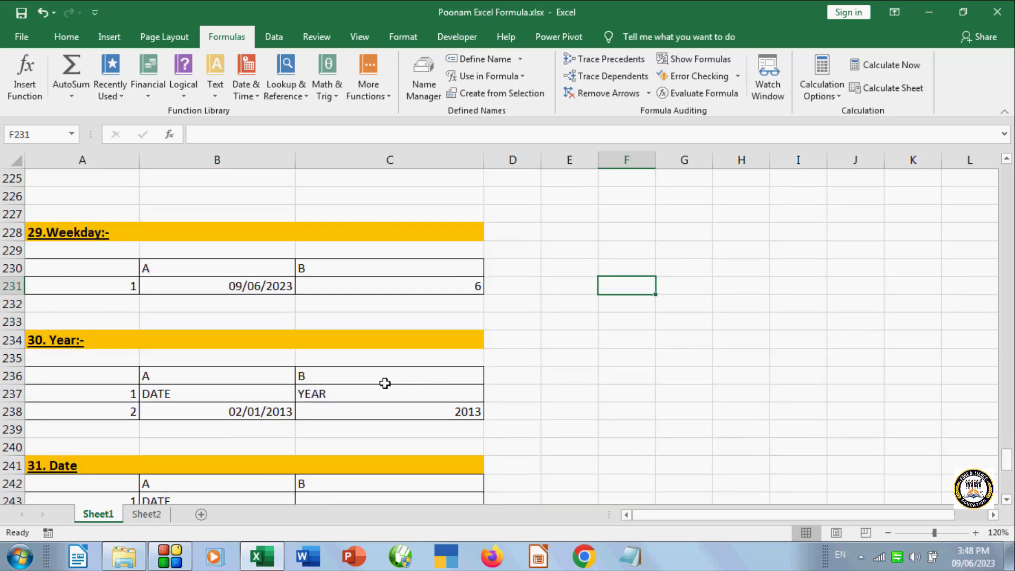
pyautogui.click(69, 362)
pyautogui.click(419, 418)
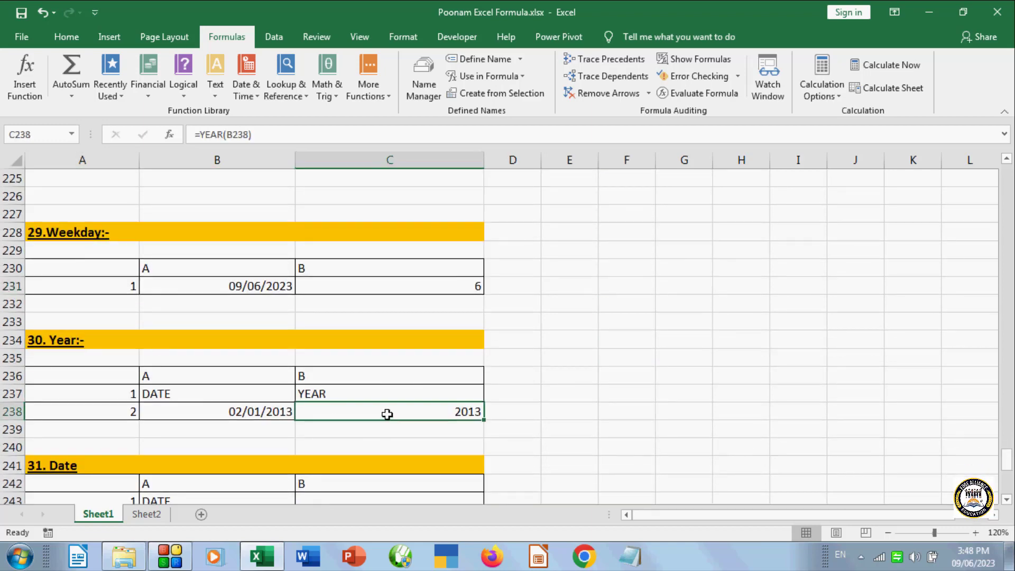
pyautogui.click(238, 412)
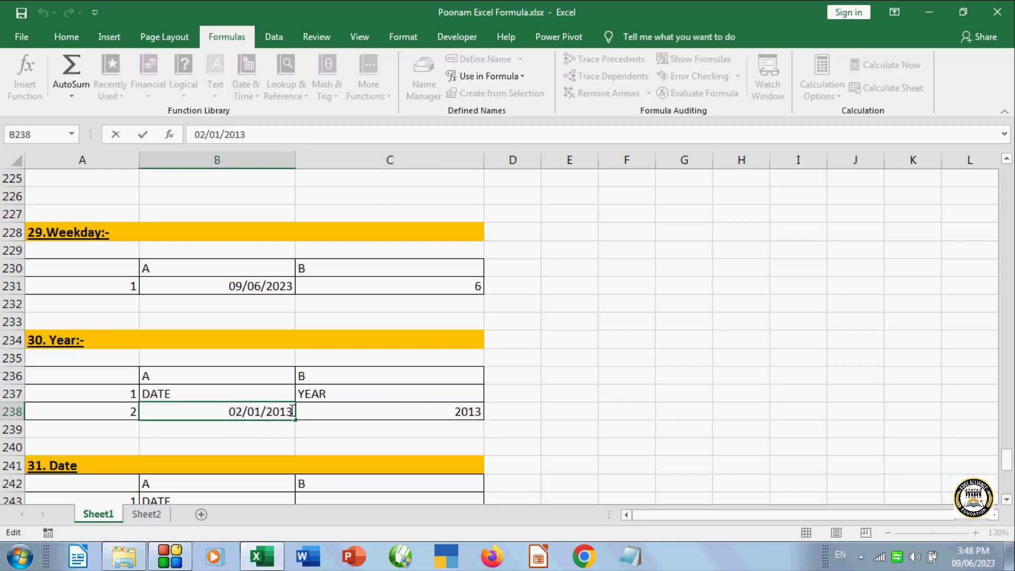
pyautogui.press('BackSpace')
pyautogui.write('9')
pyautogui.click(576, 425)
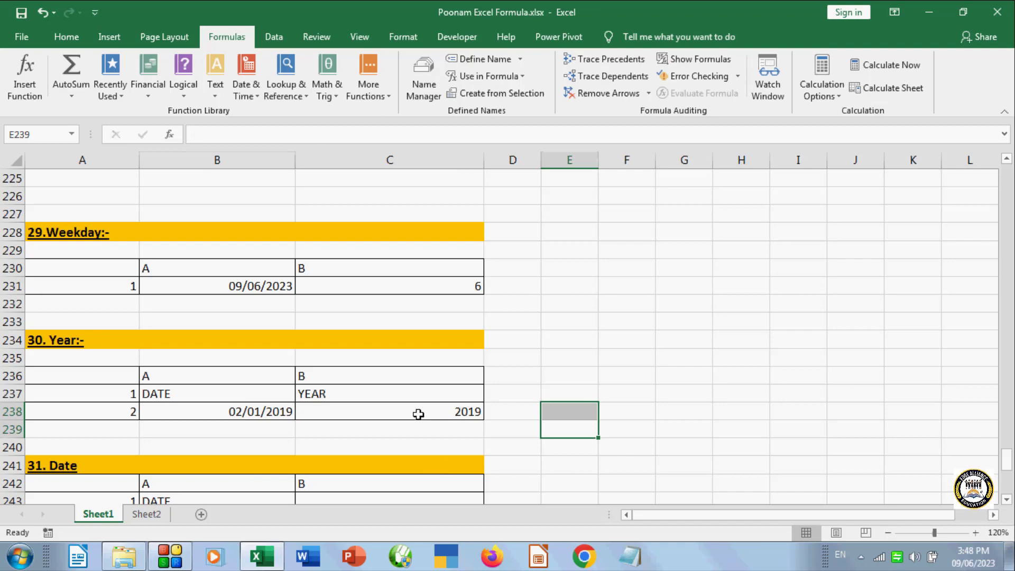
# - Enter =YEAR(B238) in C238 so it returns 2019
pyautogui.click(417, 414)
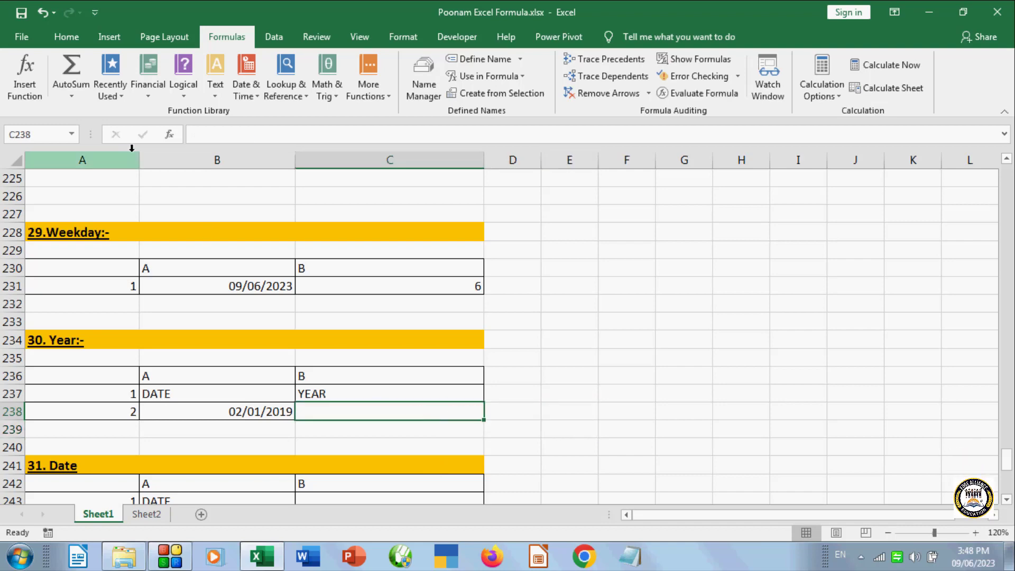
pyautogui.click(24, 74)
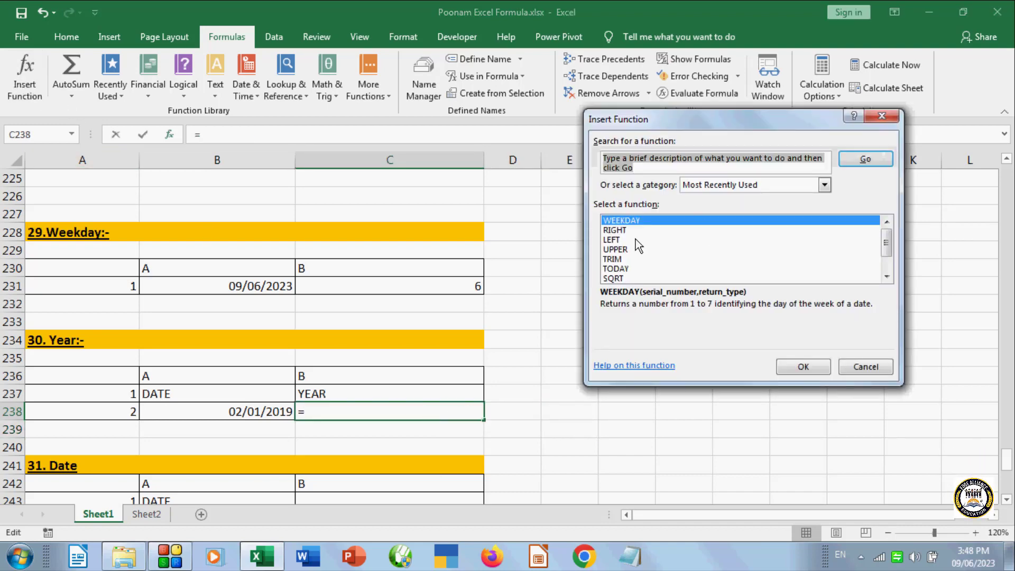
pyautogui.write('year')
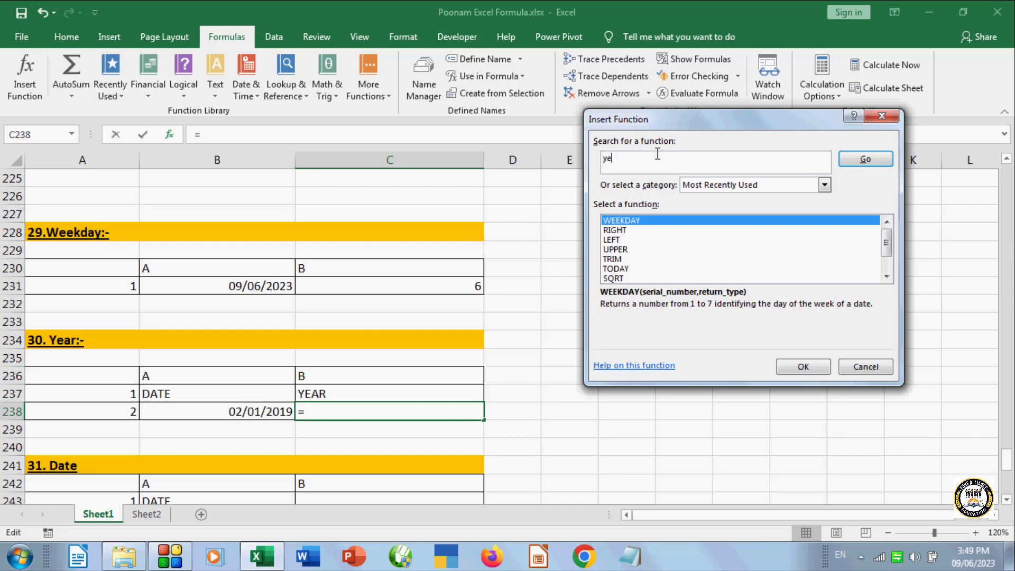
pyautogui.click(866, 159)
pyautogui.click(792, 368)
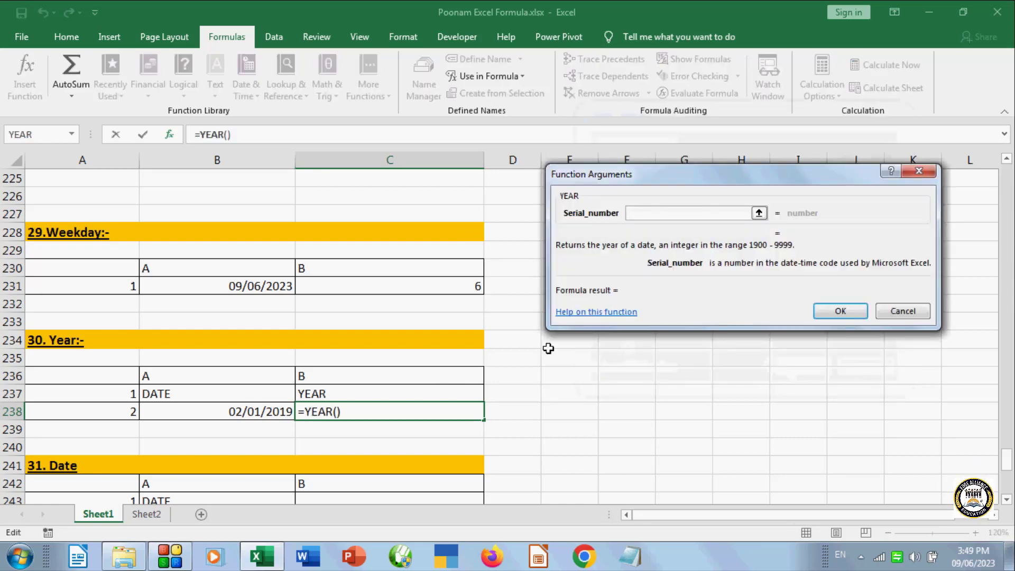
pyautogui.click(251, 414)
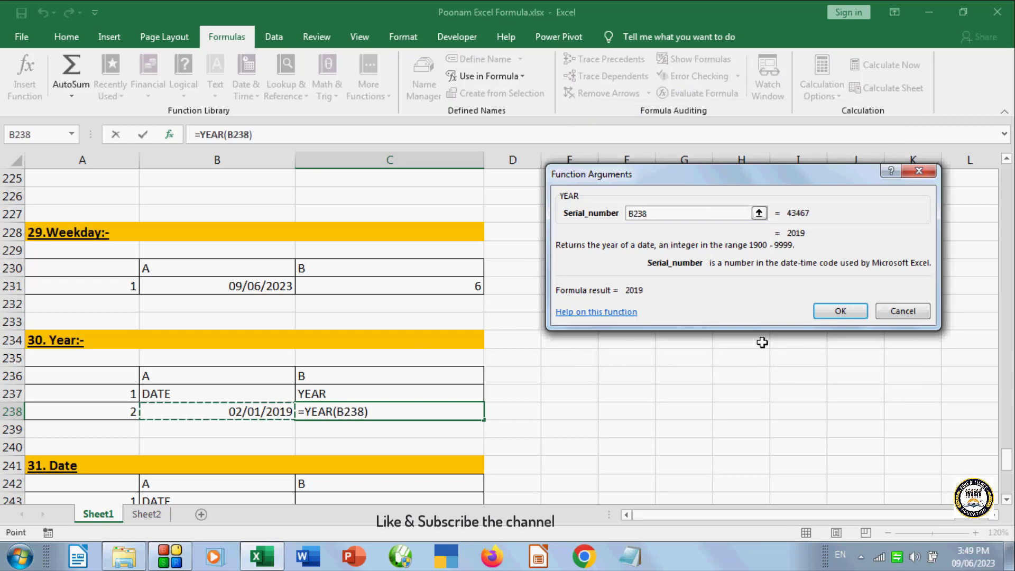
pyautogui.click(830, 312)
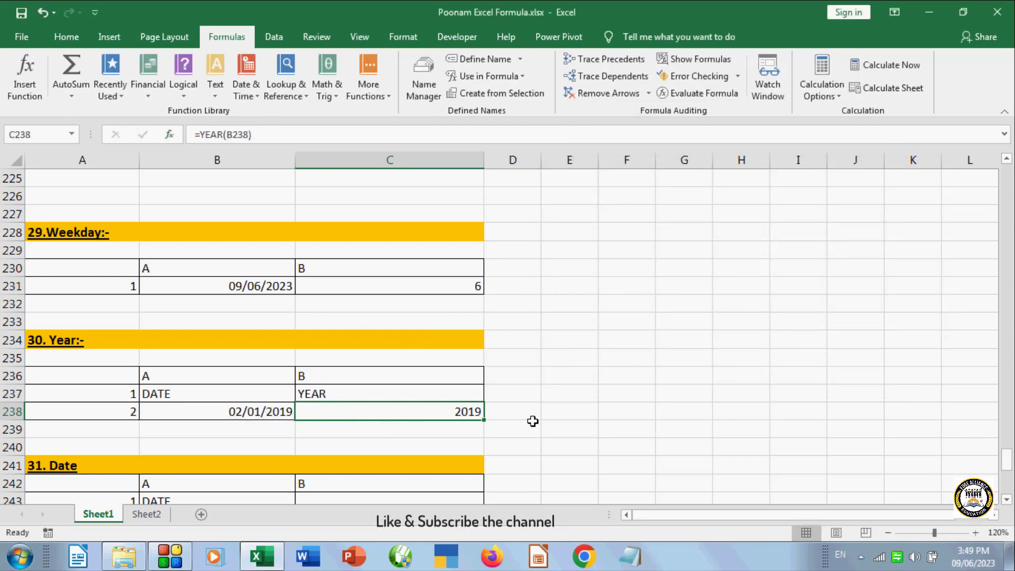
pyautogui.click(657, 403)
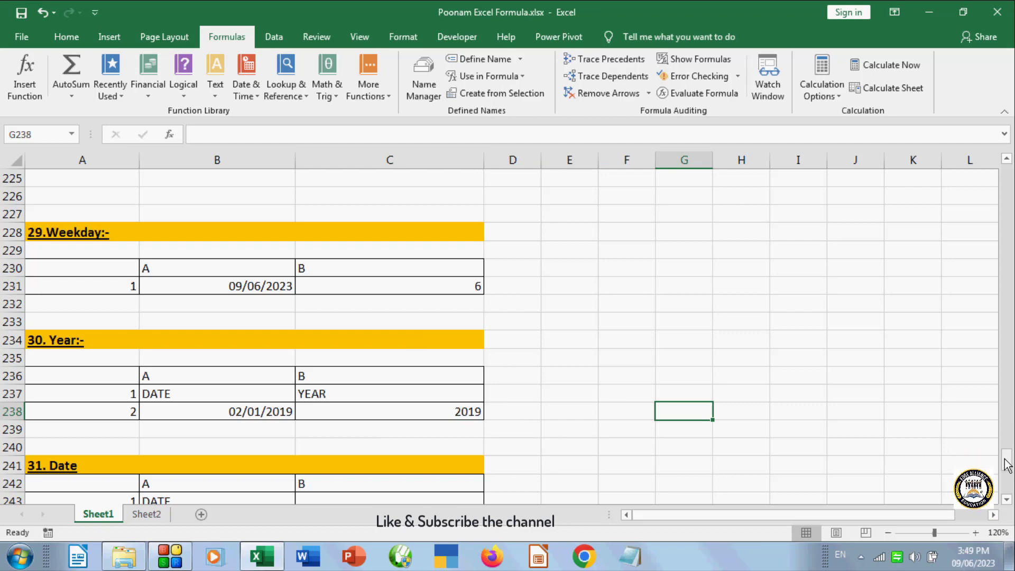
# - Start a DATE function in cell C245 via the function search
pyautogui.moveTo(1006, 468); pyautogui.dragTo(1007, 468)
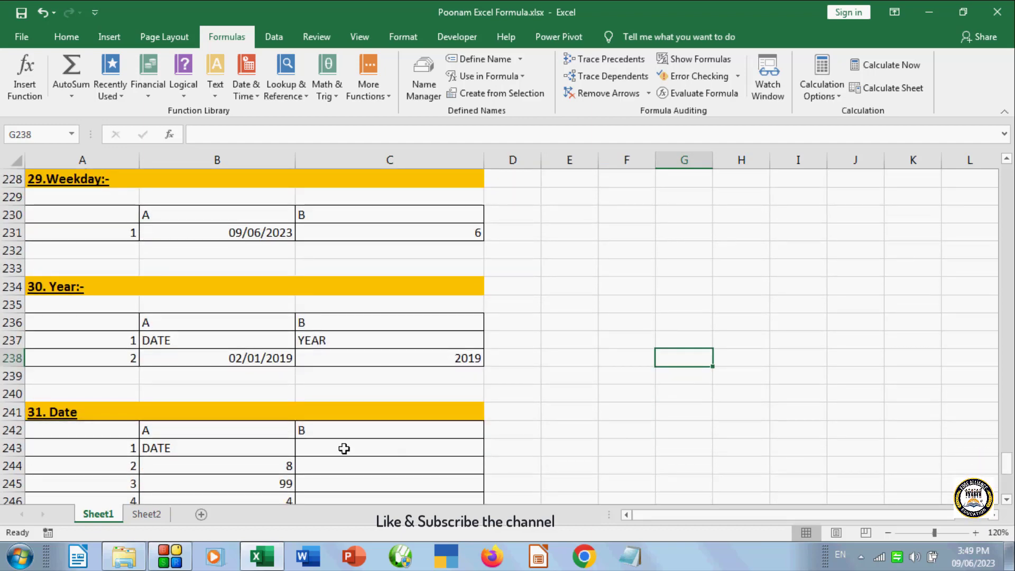
pyautogui.moveTo(1006, 464); pyautogui.dragTo(1008, 471)
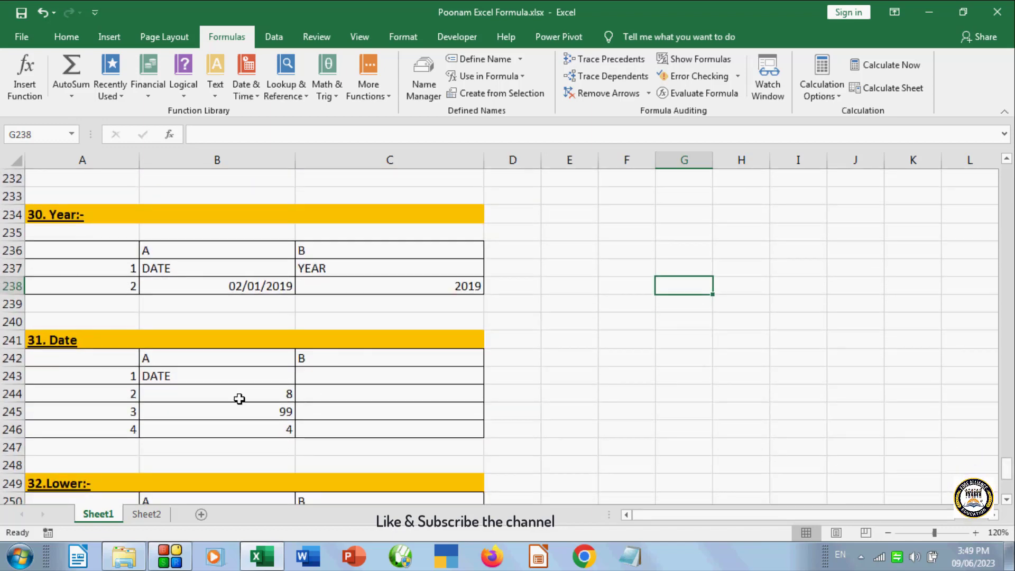
pyautogui.click(318, 406)
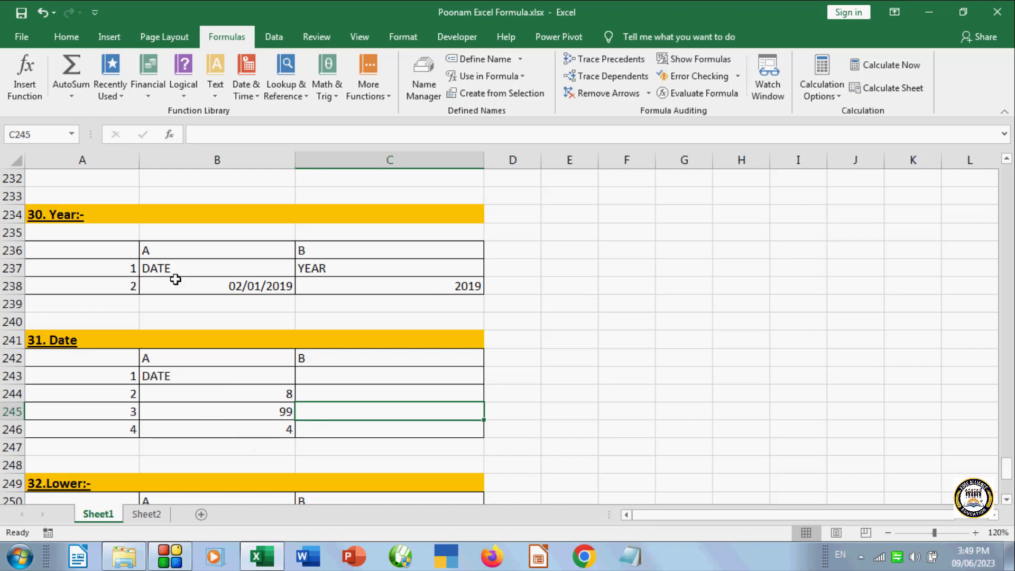
pyautogui.click(33, 86)
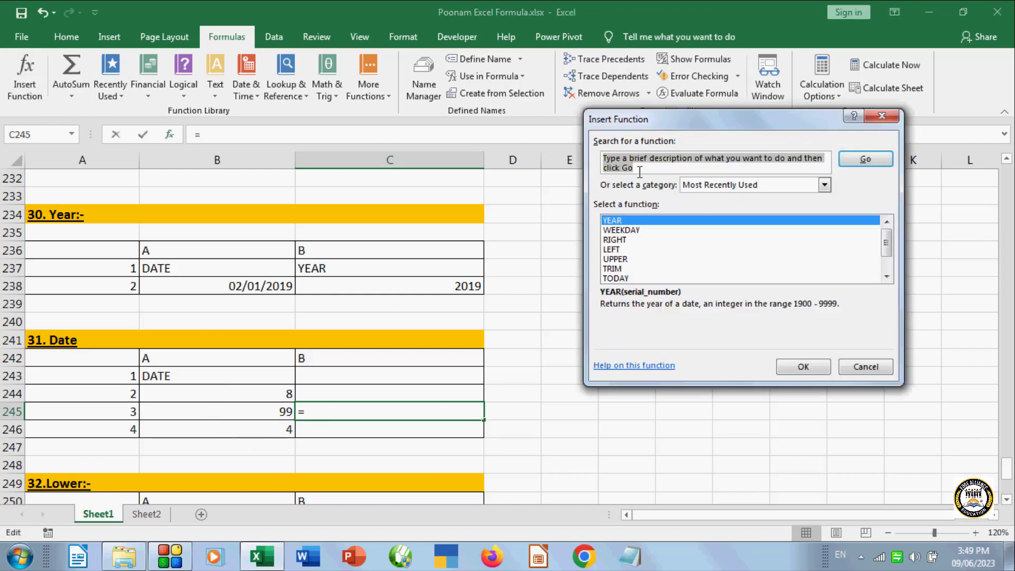
pyautogui.write('date')
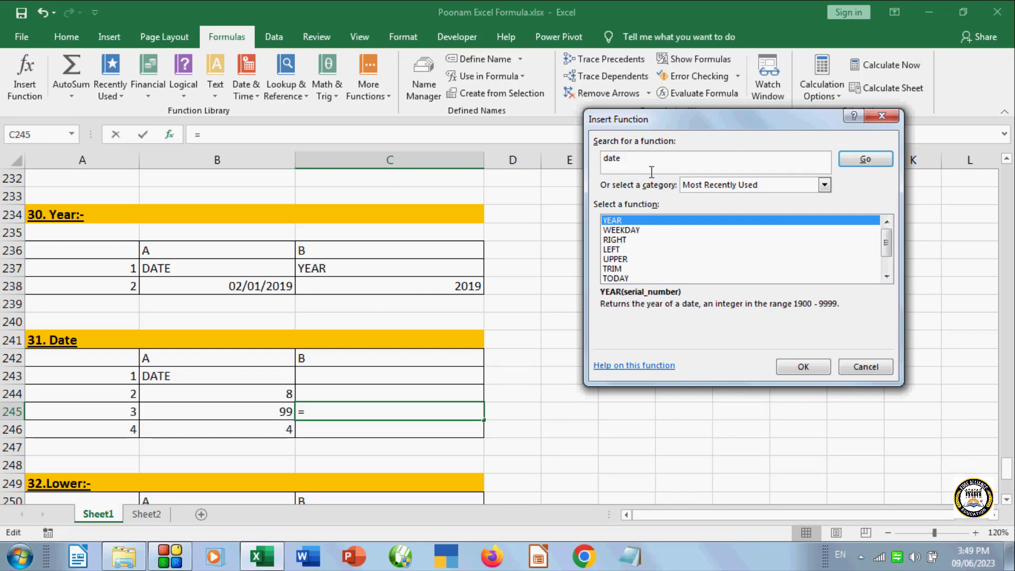
pyautogui.click(868, 161)
pyautogui.click(805, 367)
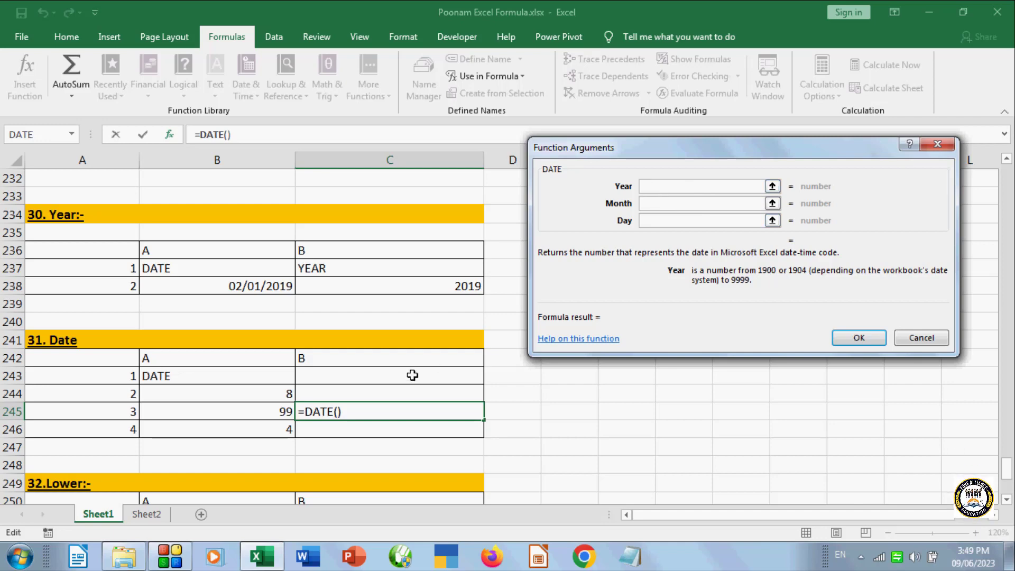
# - Set DATE's year to B245, month to B246 and day to B244, giving 08/04/1999
pyautogui.click(272, 411)
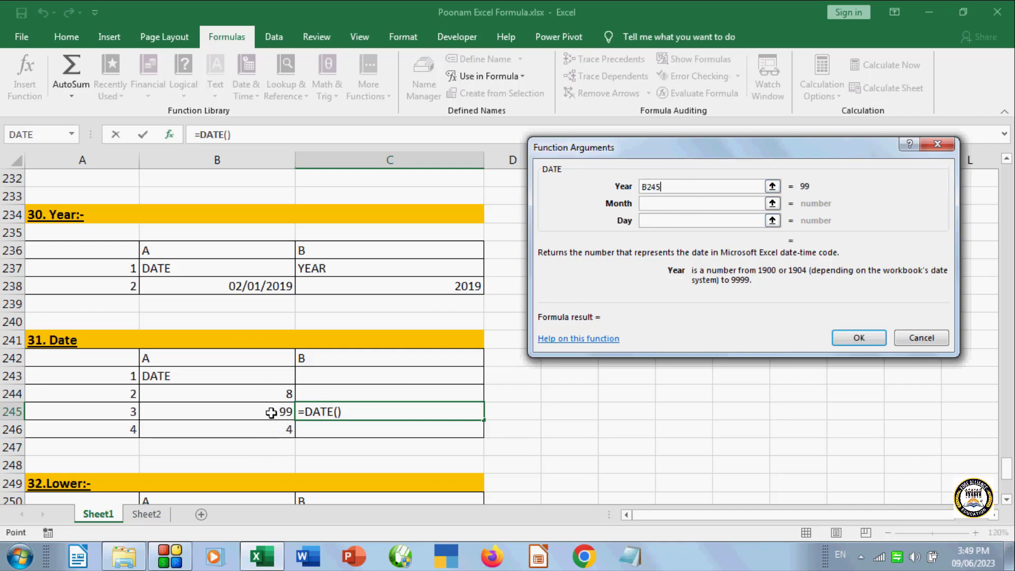
pyautogui.click(671, 204)
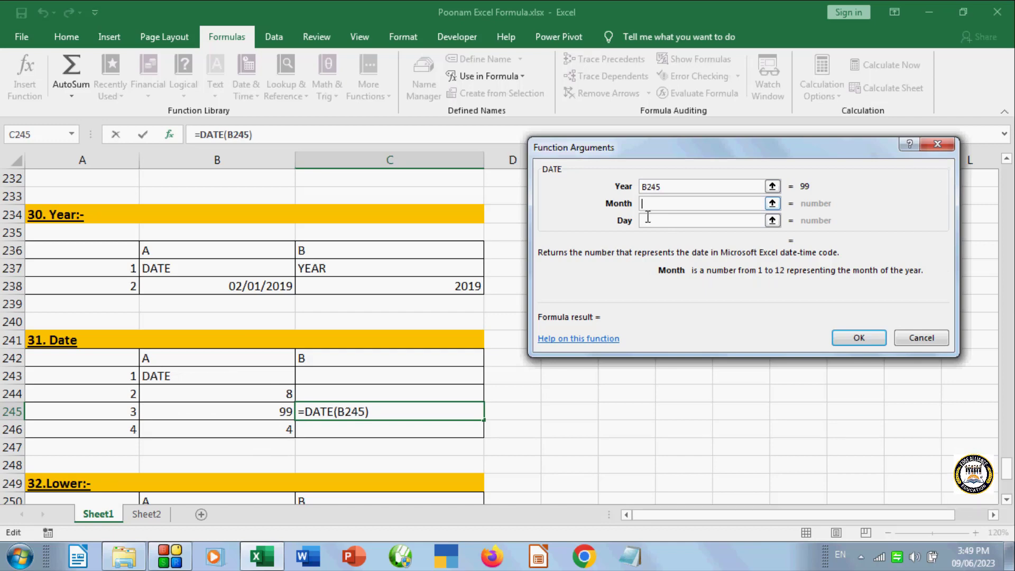
pyautogui.click(277, 430)
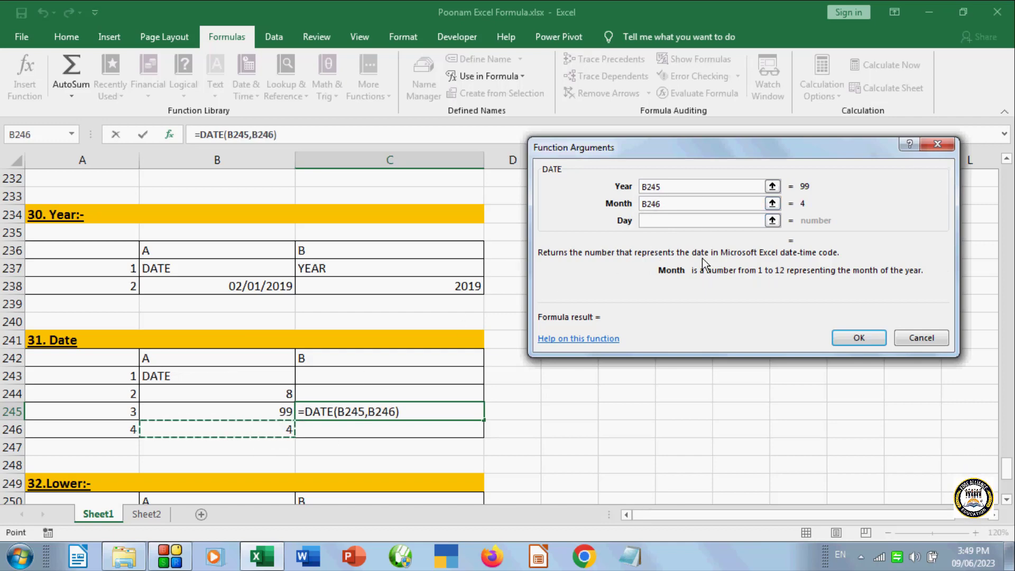
pyautogui.click(657, 221)
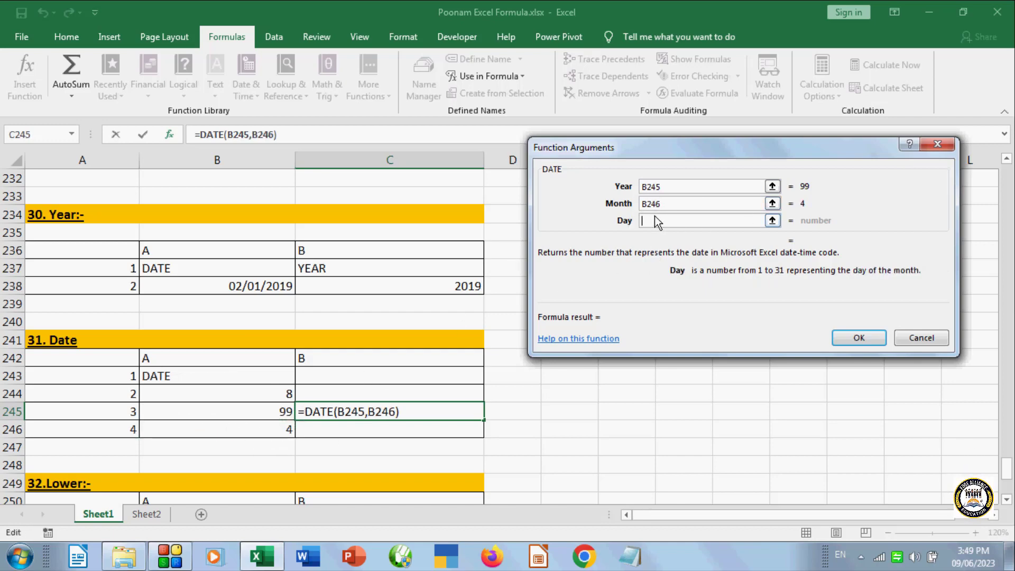
pyautogui.click(285, 391)
pyautogui.click(865, 331)
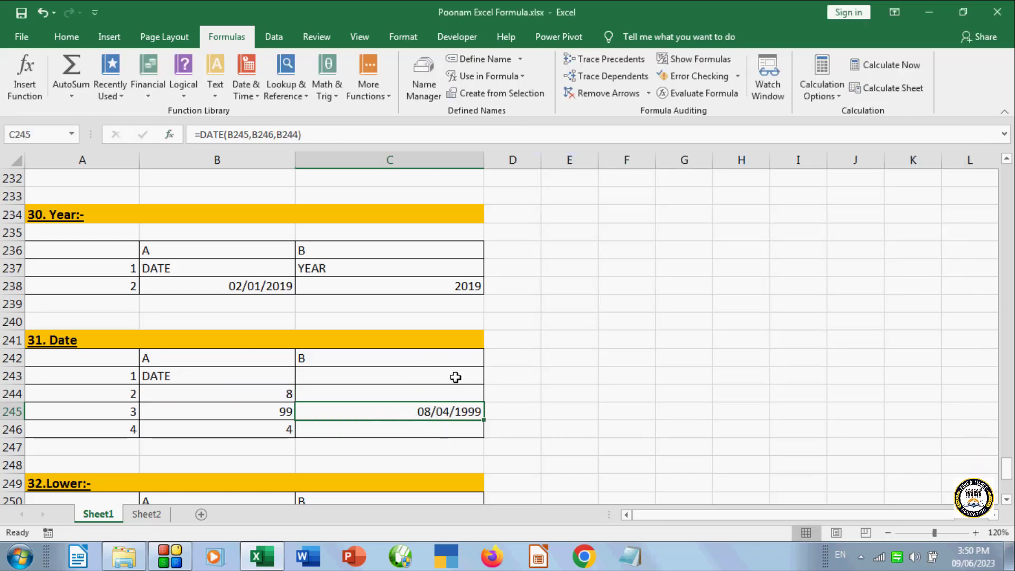
pyautogui.click(661, 409)
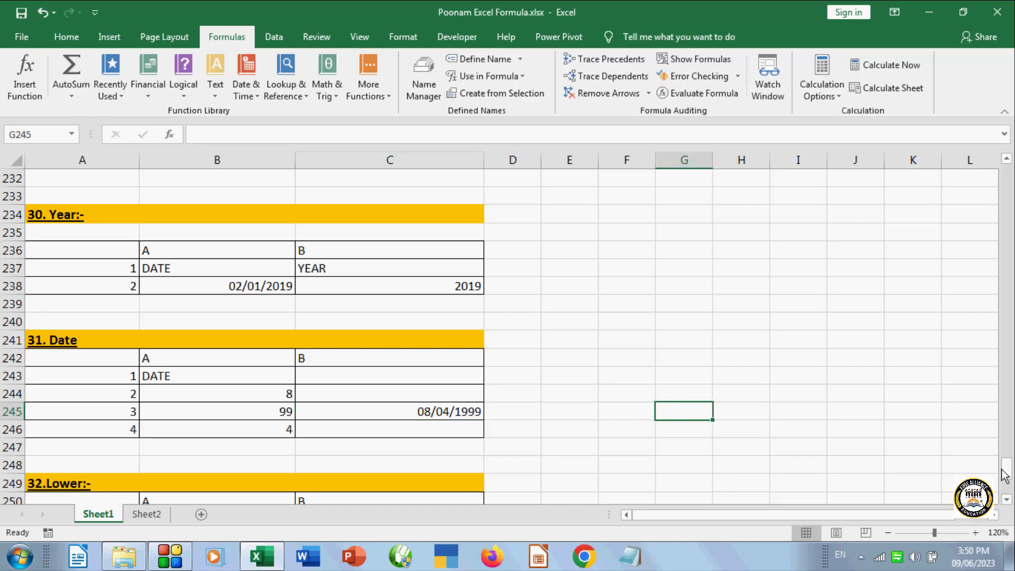
# - Enter =LOWER(B251) in C251 so it shows 'edge educations'
pyautogui.moveTo(1012, 482); pyautogui.dragTo(1013, 480)
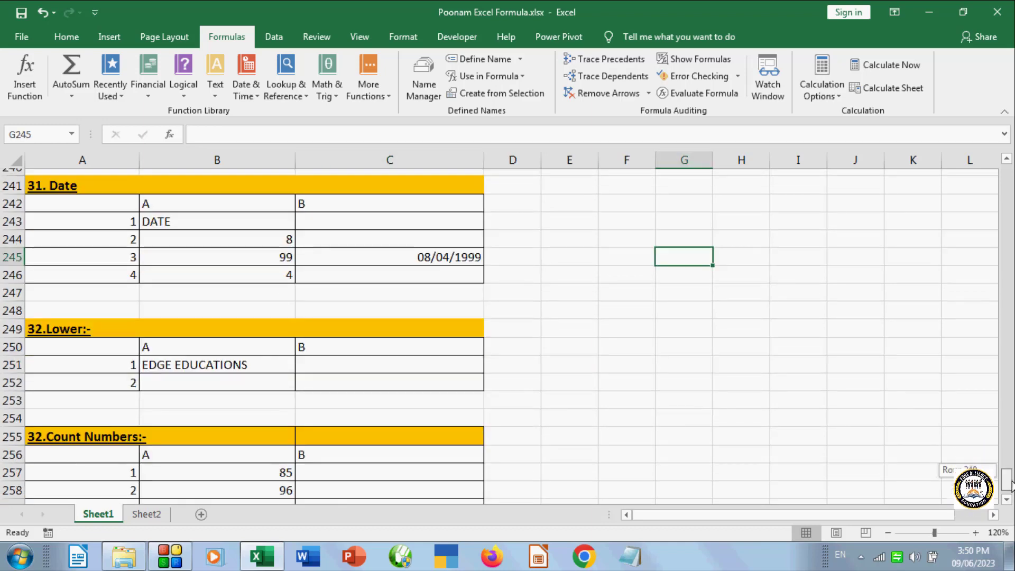
pyautogui.click(225, 427)
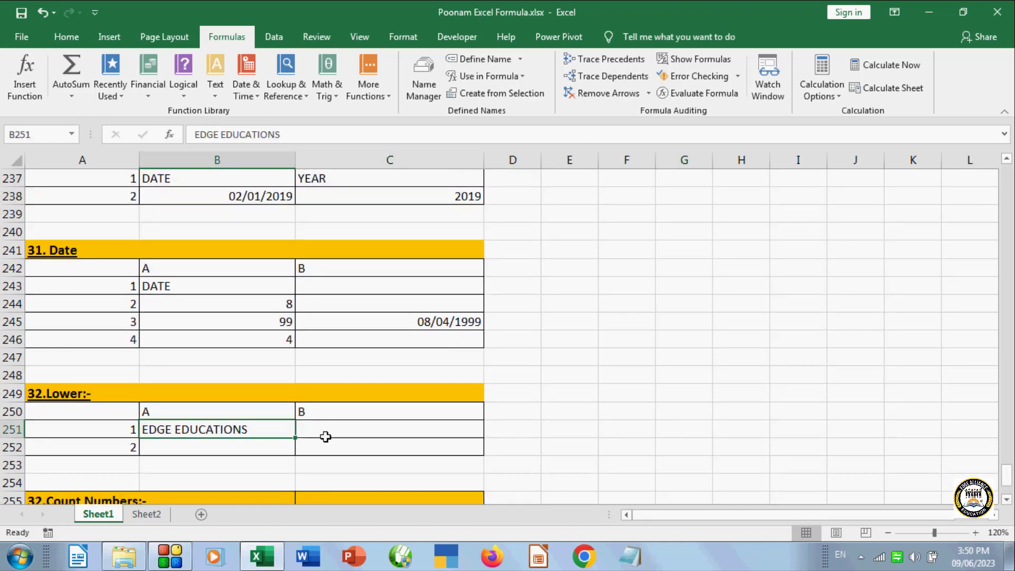
pyautogui.click(340, 428)
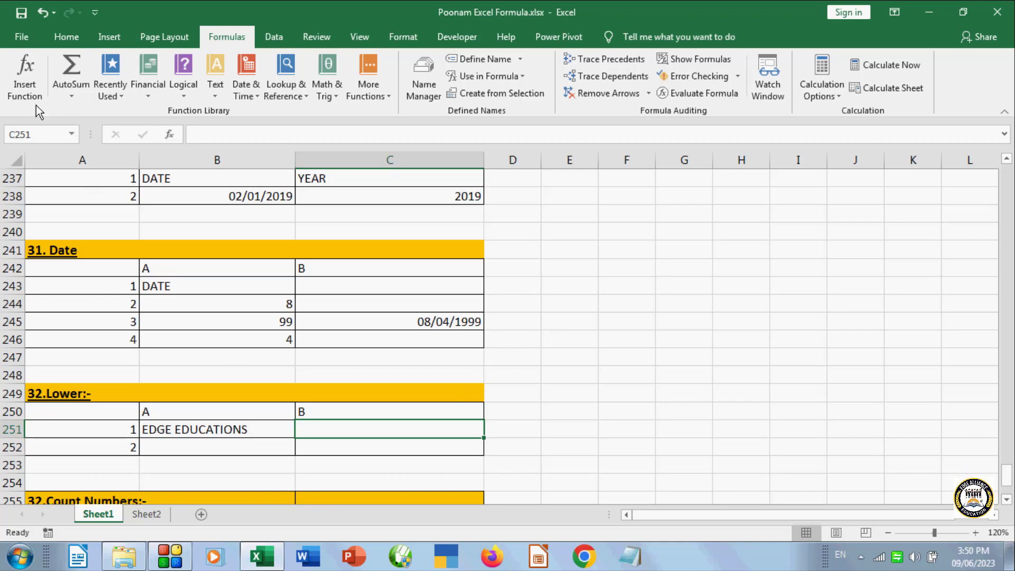
pyautogui.click(25, 77)
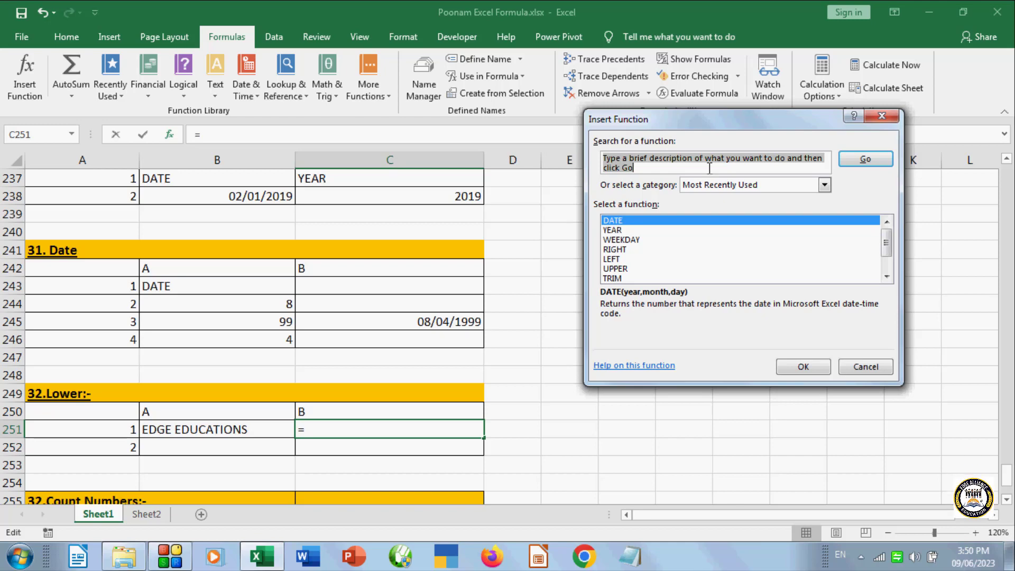
pyautogui.write('low')
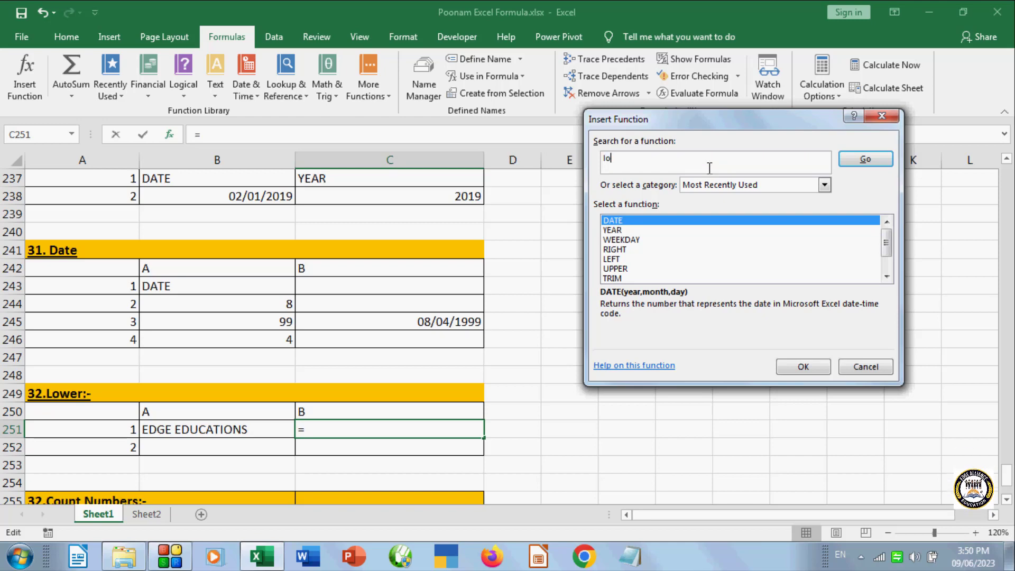
pyautogui.write('er')
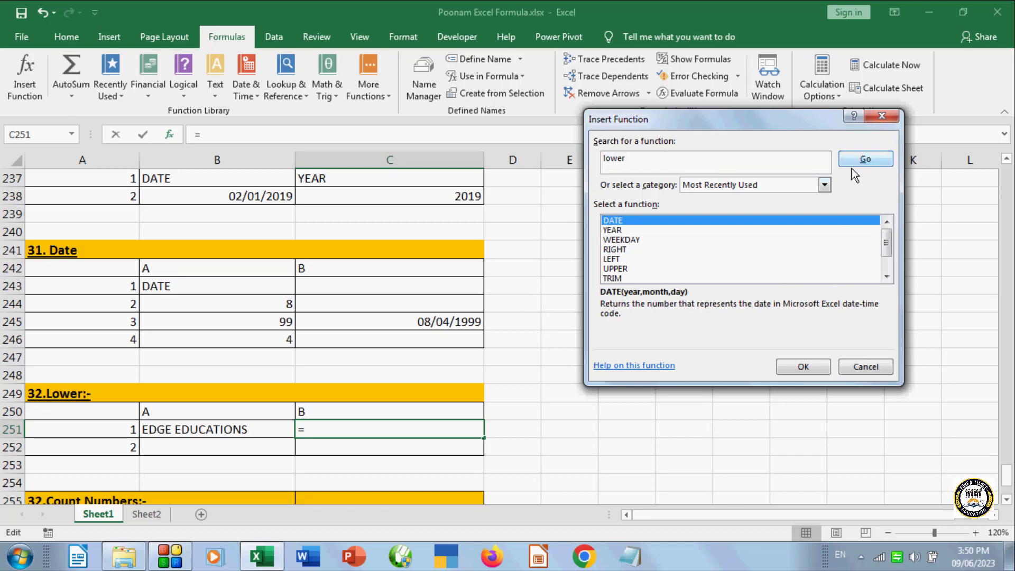
pyautogui.click(863, 158)
pyautogui.click(794, 367)
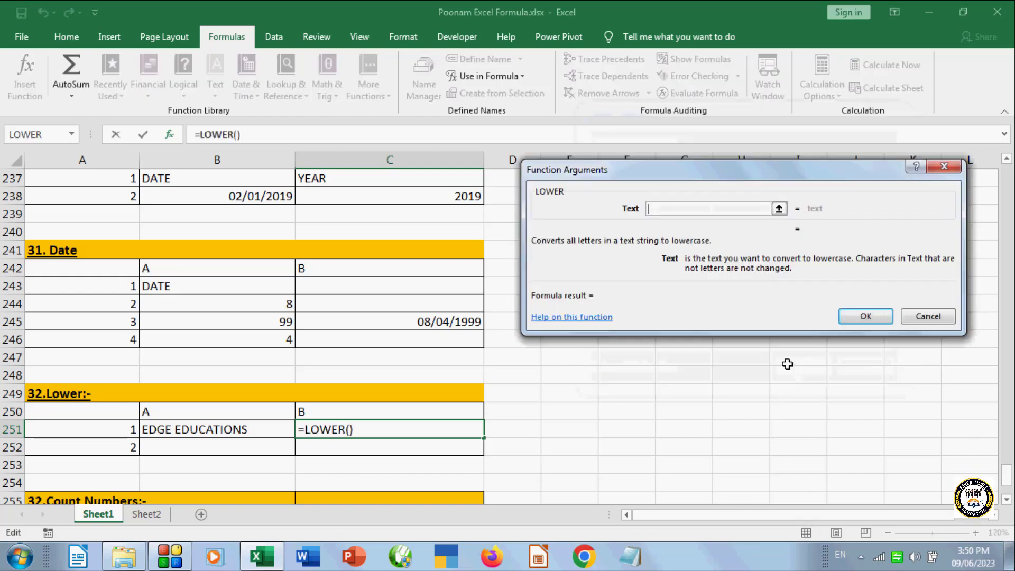
pyautogui.click(210, 429)
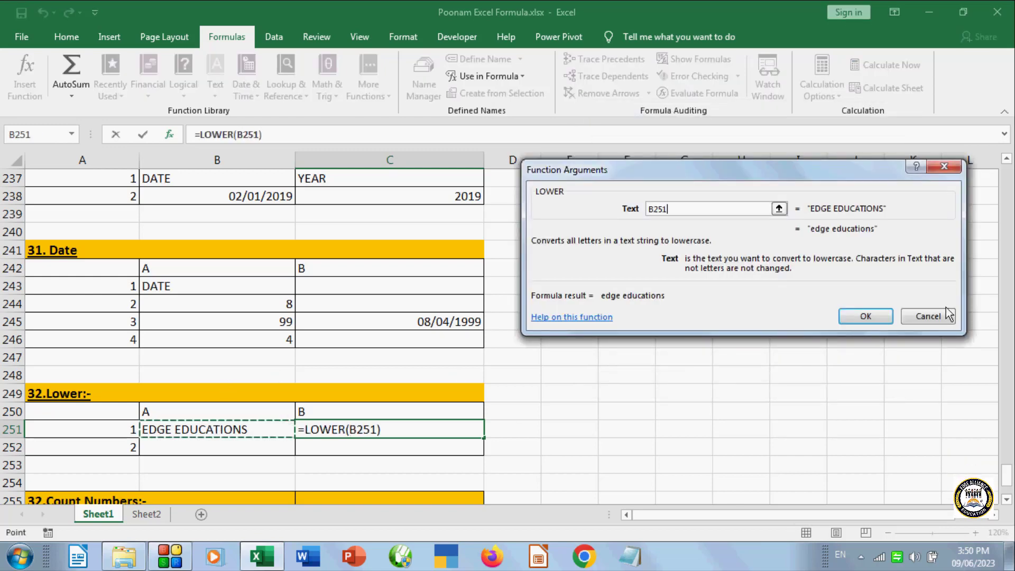
pyautogui.click(863, 316)
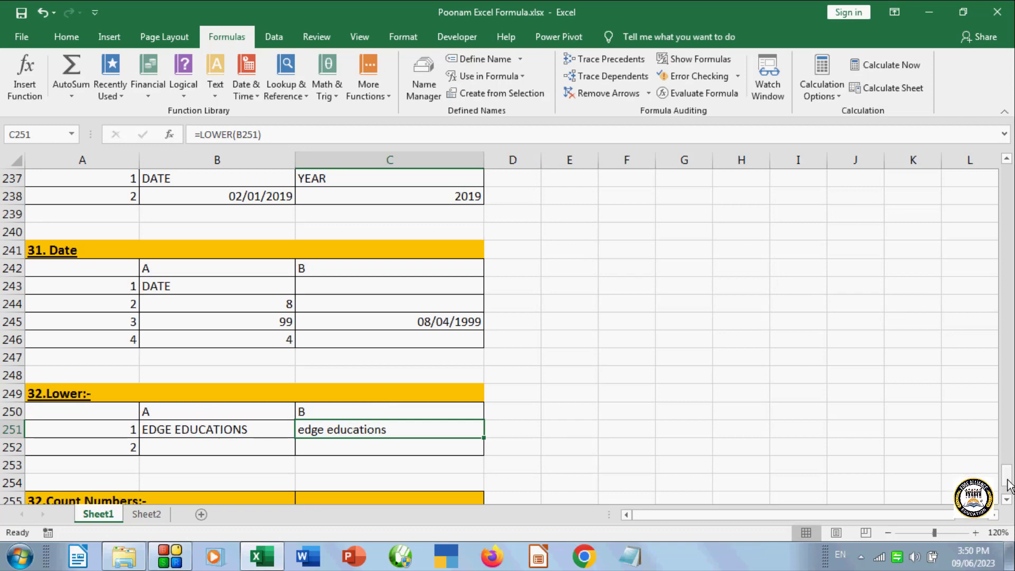
# - Scroll down toward the Count Numbers table
pyautogui.scroll(-2, 1009, 484)
pyautogui.scroll(-1, 1008, 502)
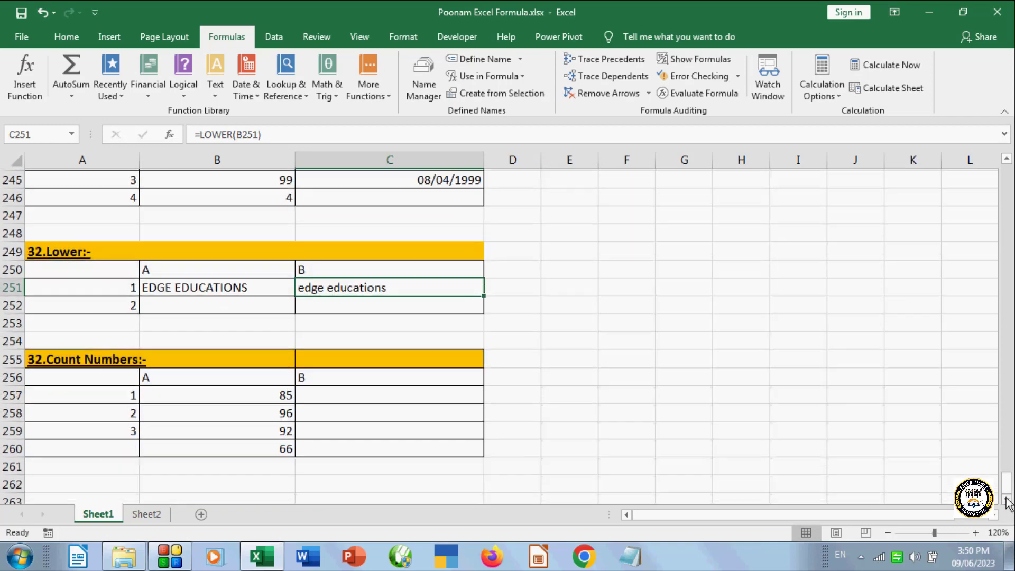
pyautogui.click(1008, 502)
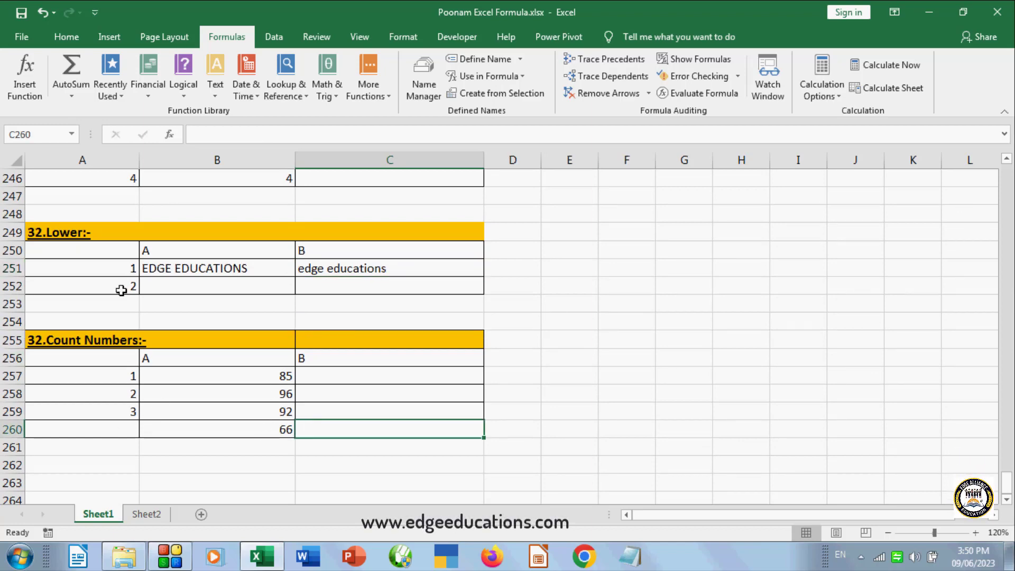
# - Search Insert Function for 'count numbers', then cancel and discard the unfinished formula in C260
pyautogui.click(25, 74)
pyautogui.click(612, 232)
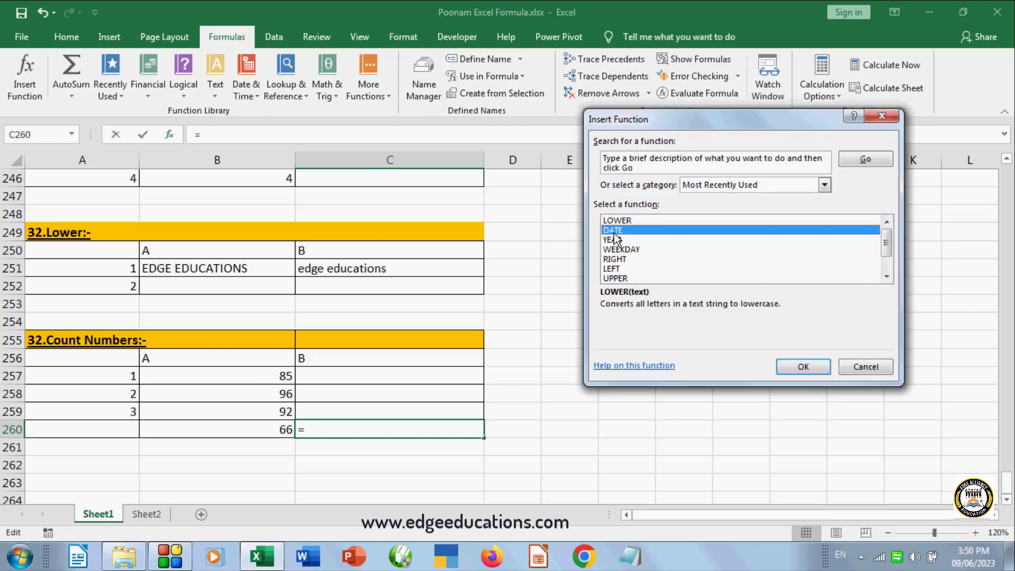
pyautogui.click(642, 168)
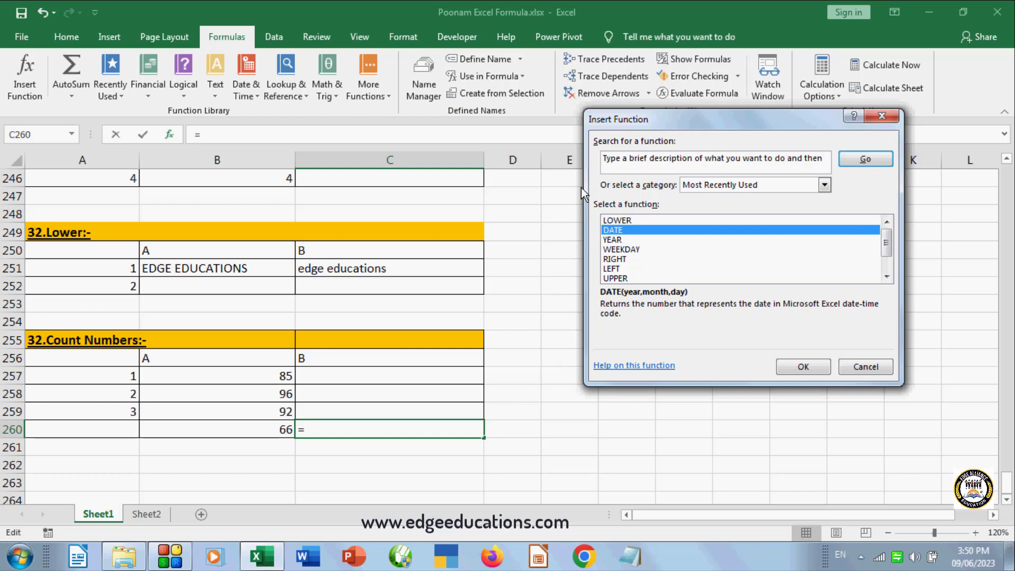
pyautogui.write('coun')
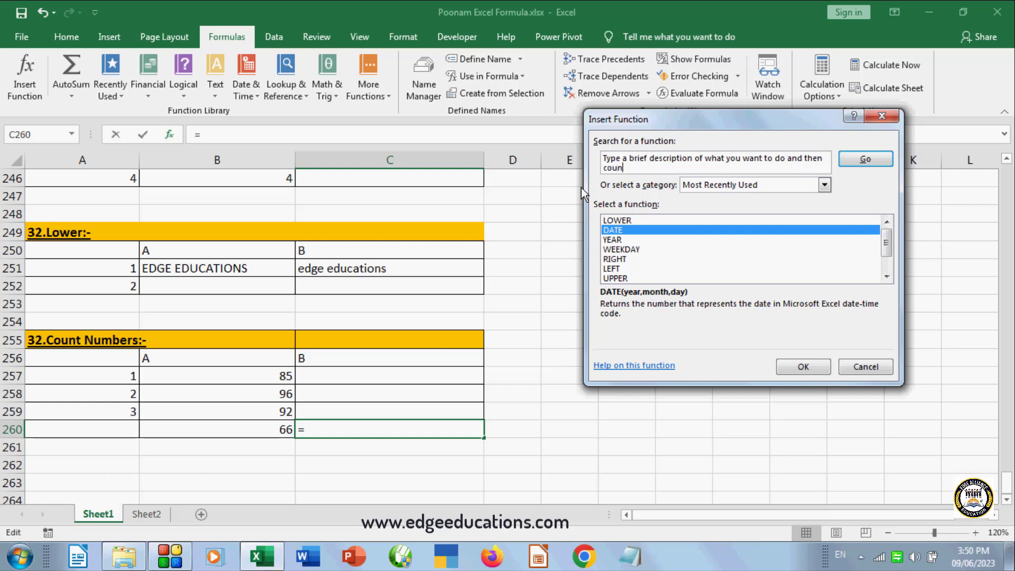
pyautogui.write('t numb')
pyautogui.write('ers')
pyautogui.moveTo(682, 167); pyautogui.dragTo(523, 145)
pyautogui.press('BackSpace')
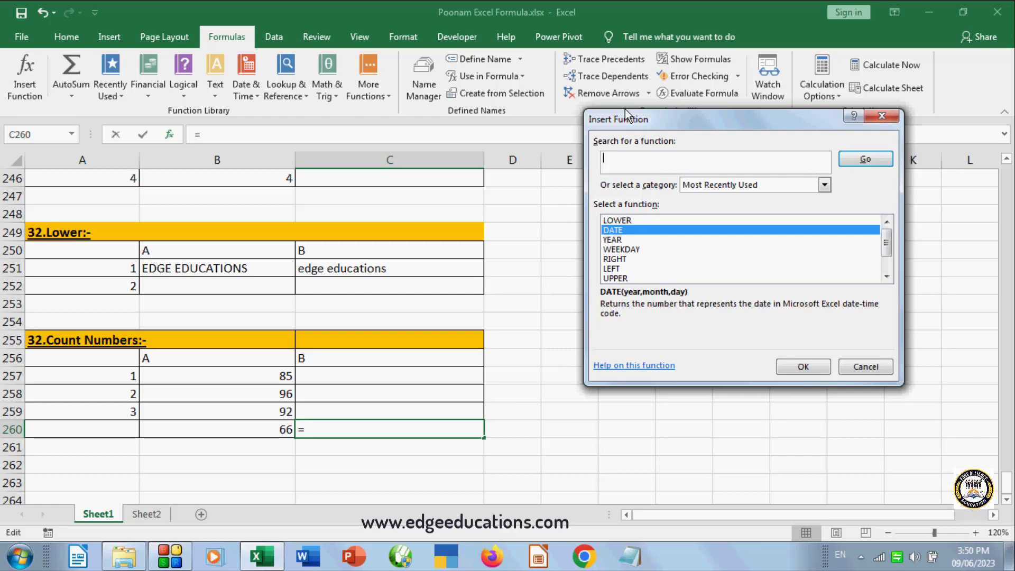
pyautogui.write('count ')
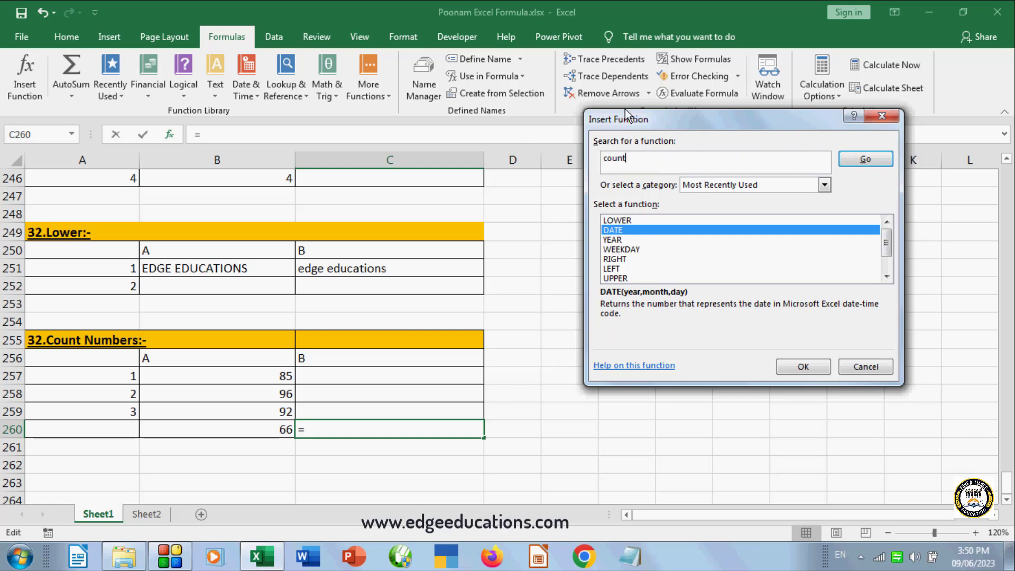
pyautogui.write('num')
pyautogui.write('bers')
pyautogui.click(866, 160)
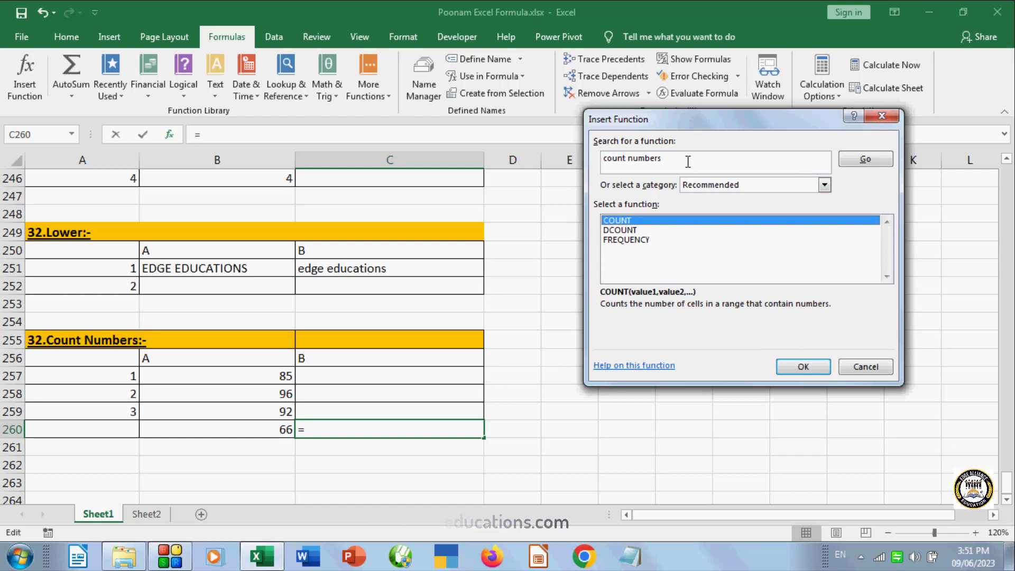
pyautogui.click(868, 366)
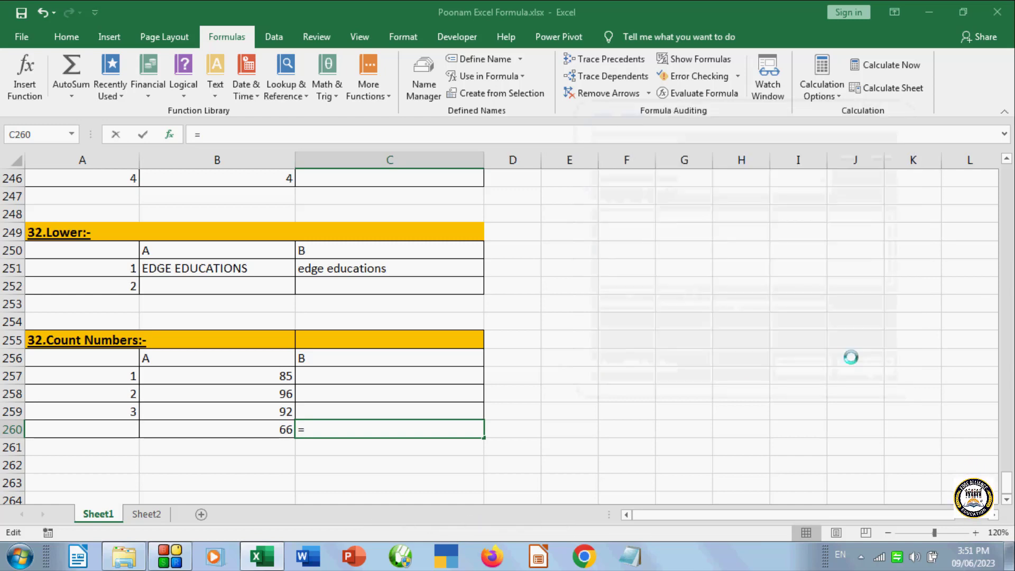
pyautogui.press('Escape')
pyautogui.click(728, 338)
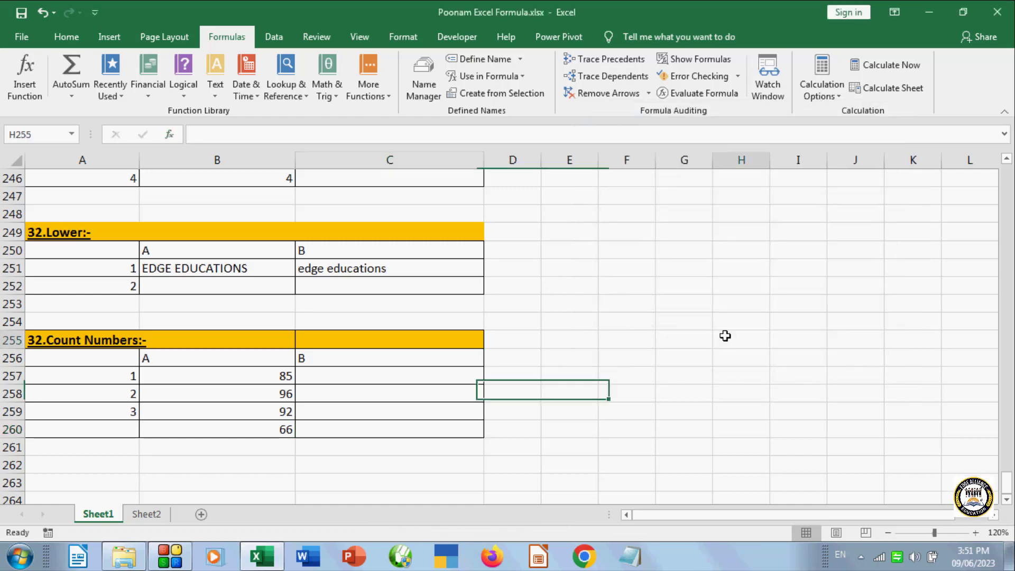
# - Put an AutoSum Count Numbers formula over B257:B260 in C260, giving 4
pyautogui.click(374, 422)
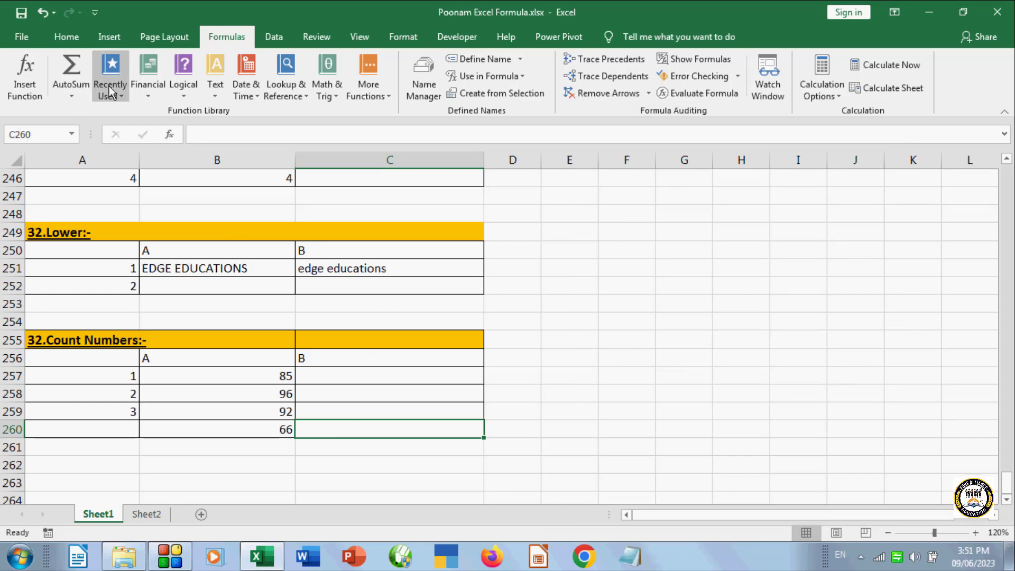
pyautogui.click(72, 95)
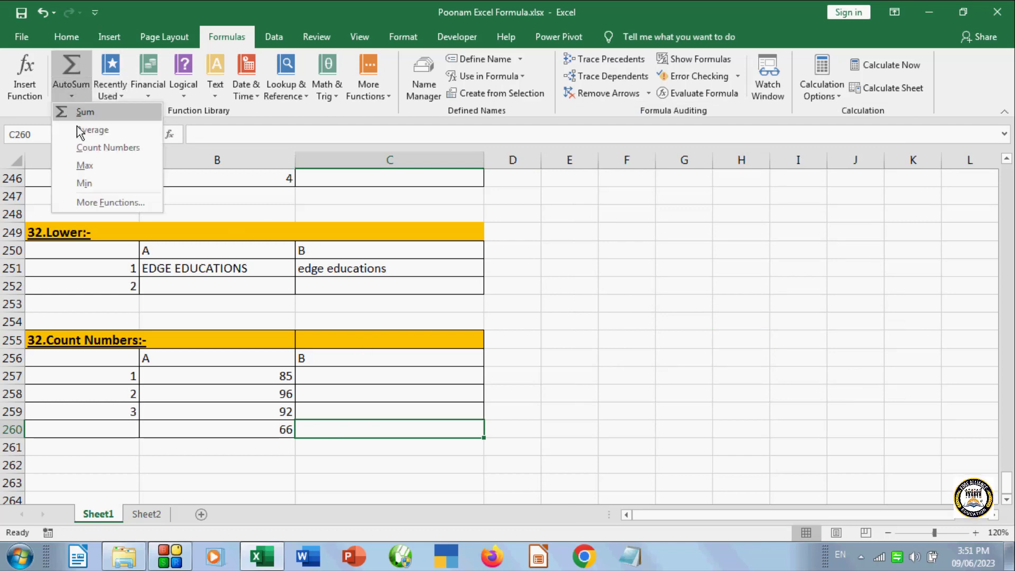
pyautogui.click(96, 148)
pyautogui.moveTo(244, 381); pyautogui.dragTo(251, 433)
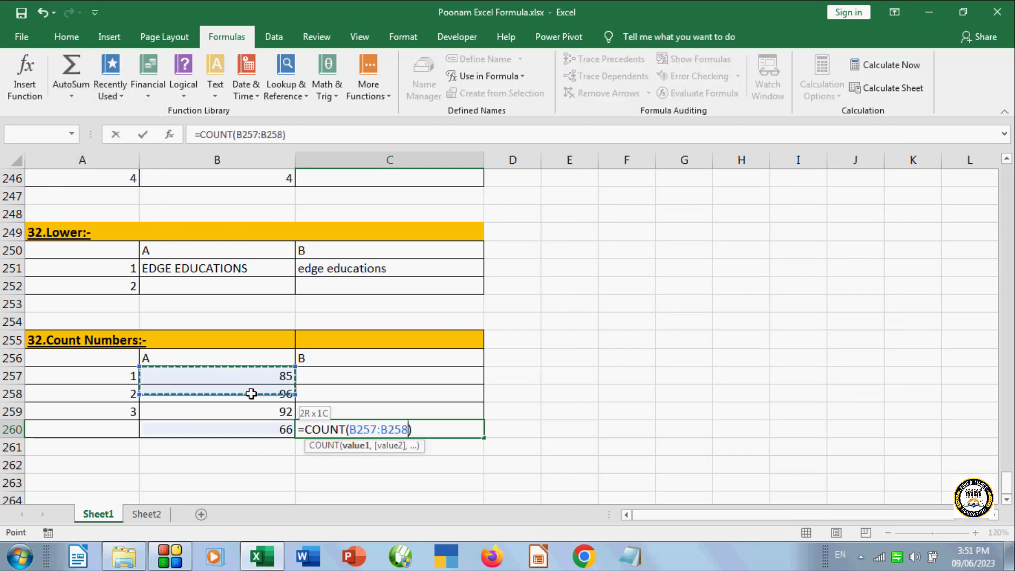
pyautogui.press('Return')
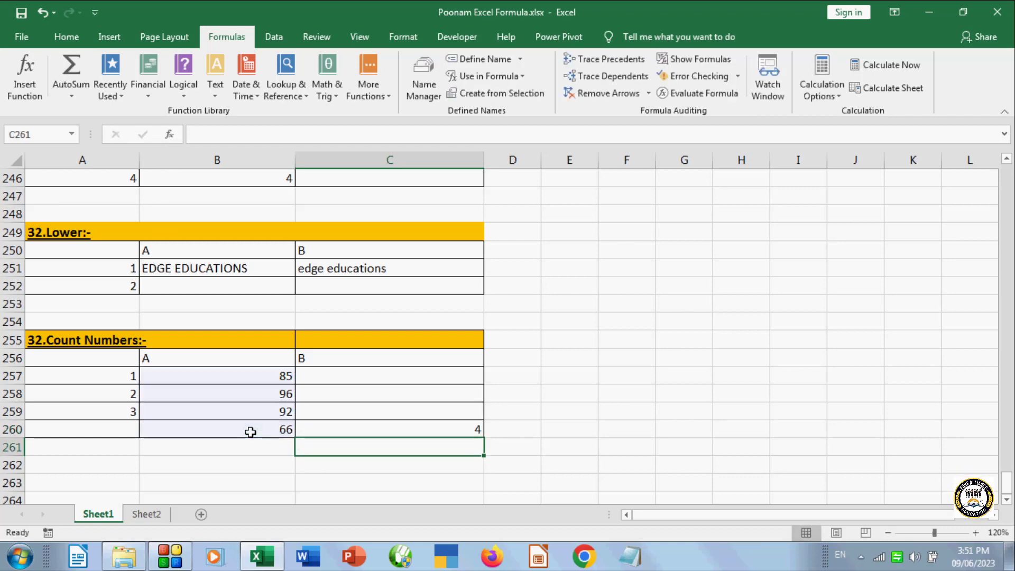
pyautogui.click(696, 426)
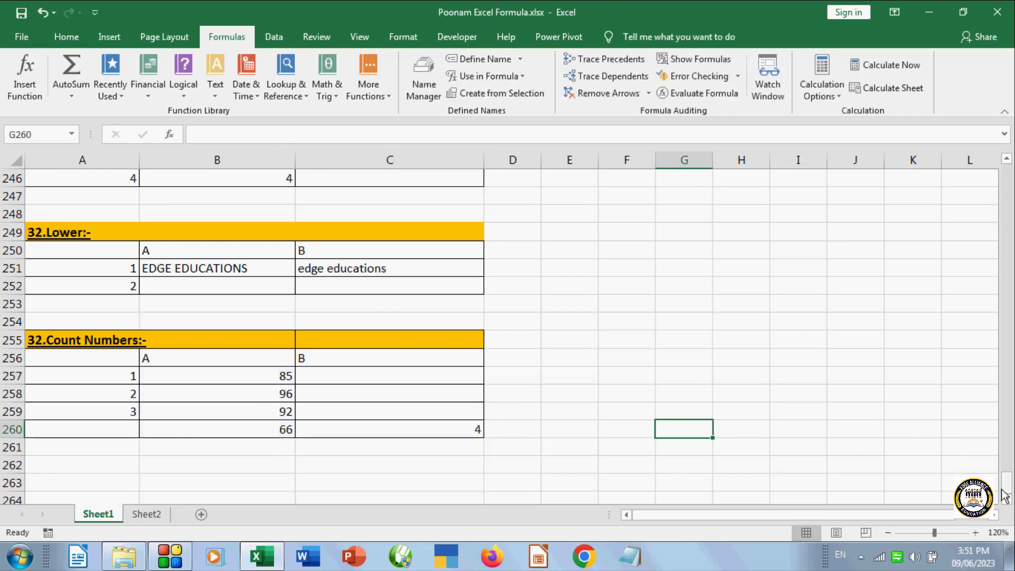
# - Scroll to the sheet's top and browse the ABS, Average (59.5) and Count sections
pyautogui.moveTo(1004, 497); pyautogui.dragTo(934, 205)
pyautogui.click(684, 339)
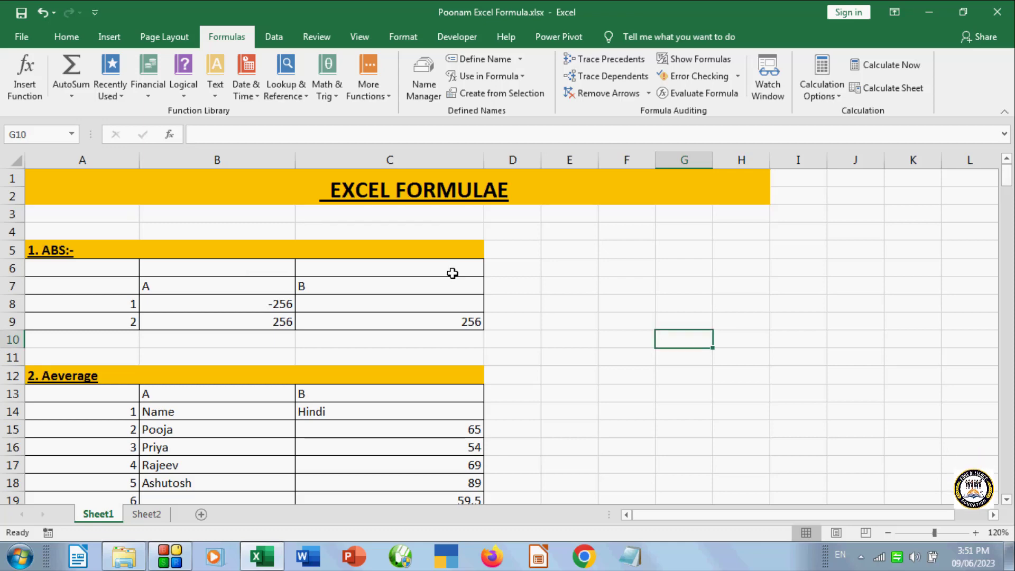
pyautogui.scroll(-4, 762, 259)
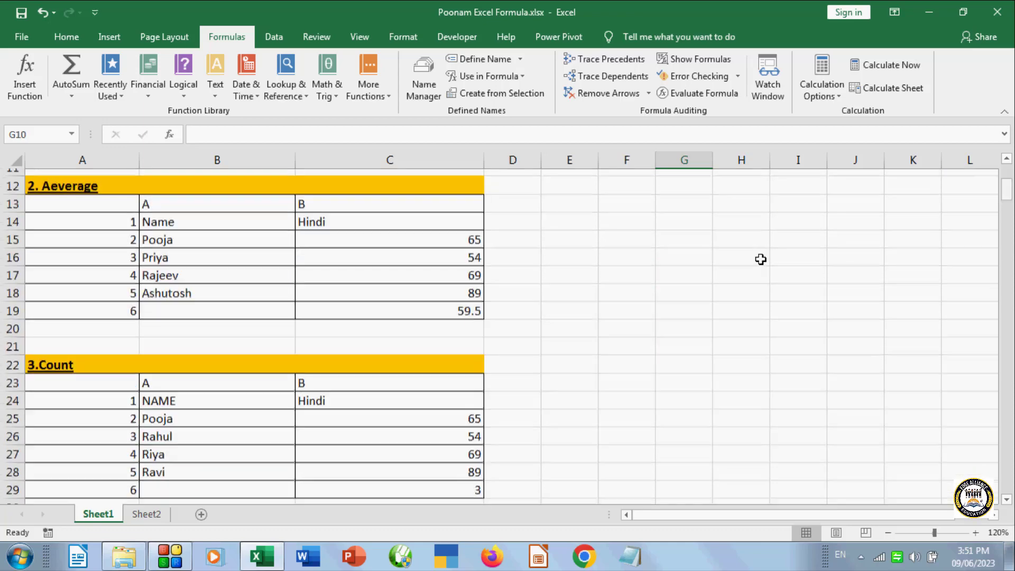
pyautogui.click(684, 268)
pyautogui.moveTo(713, 279); pyautogui.dragTo(715, 274)
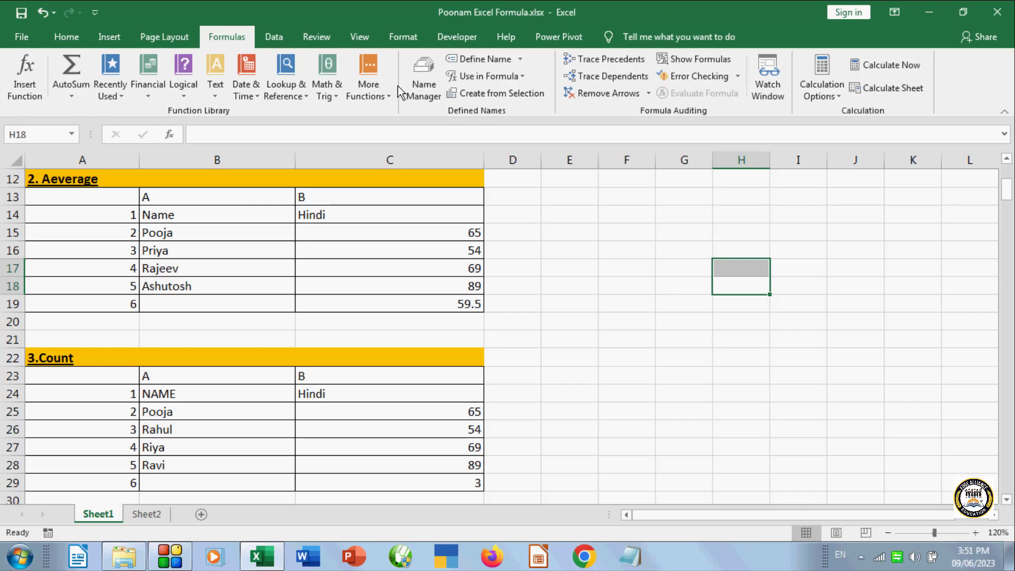
pyautogui.click(600, 294)
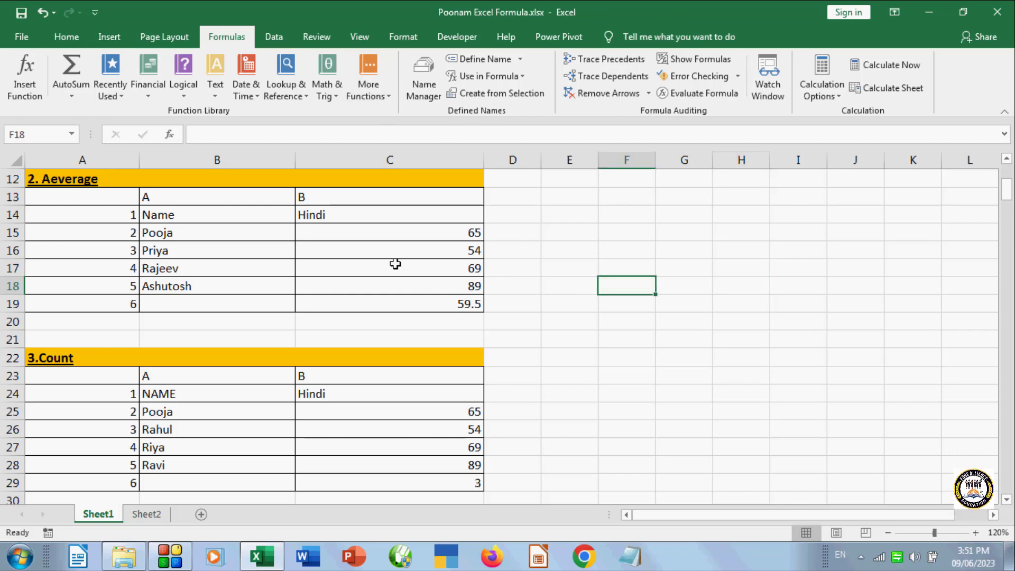
pyautogui.click(527, 290)
pyautogui.click(755, 279)
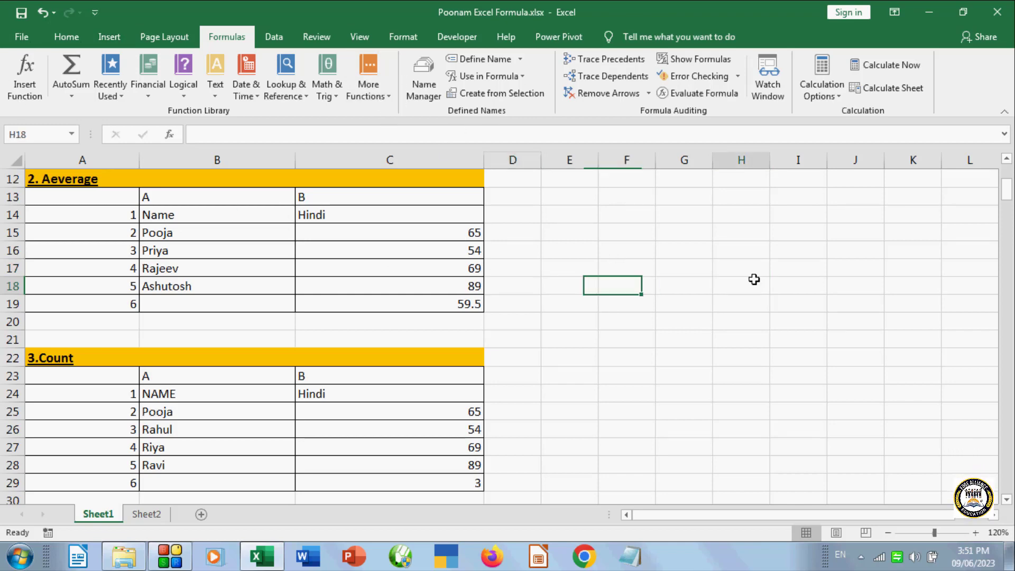
pyautogui.click(623, 288)
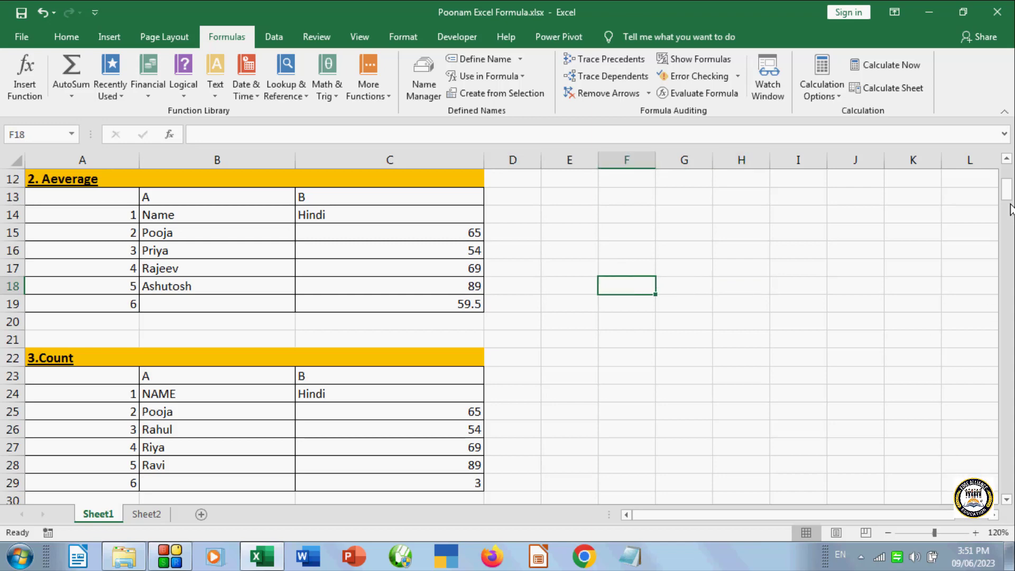
pyautogui.moveTo(1007, 191); pyautogui.dragTo(937, 191)
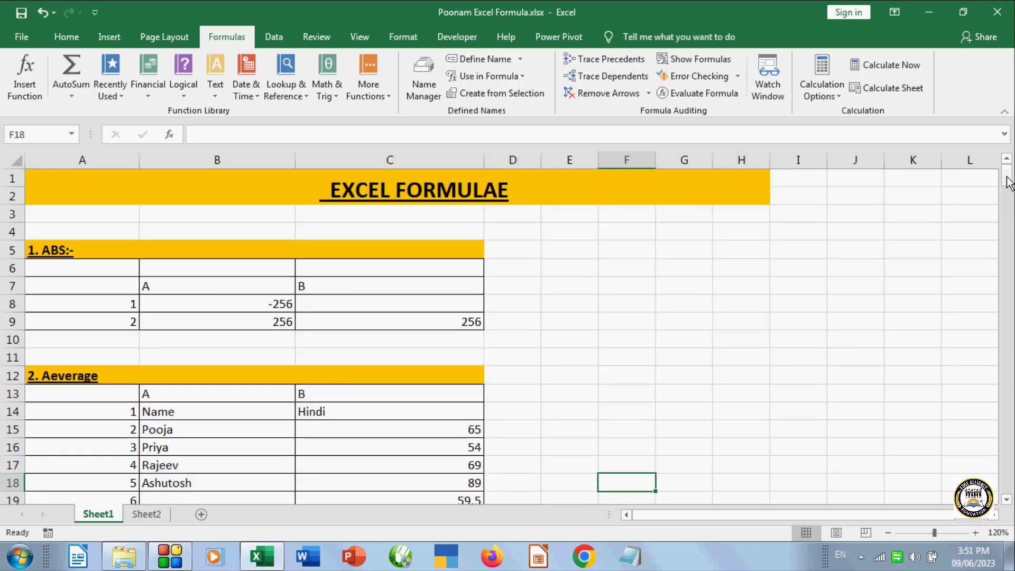
pyautogui.moveTo(1010, 182); pyautogui.dragTo(1007, 200)
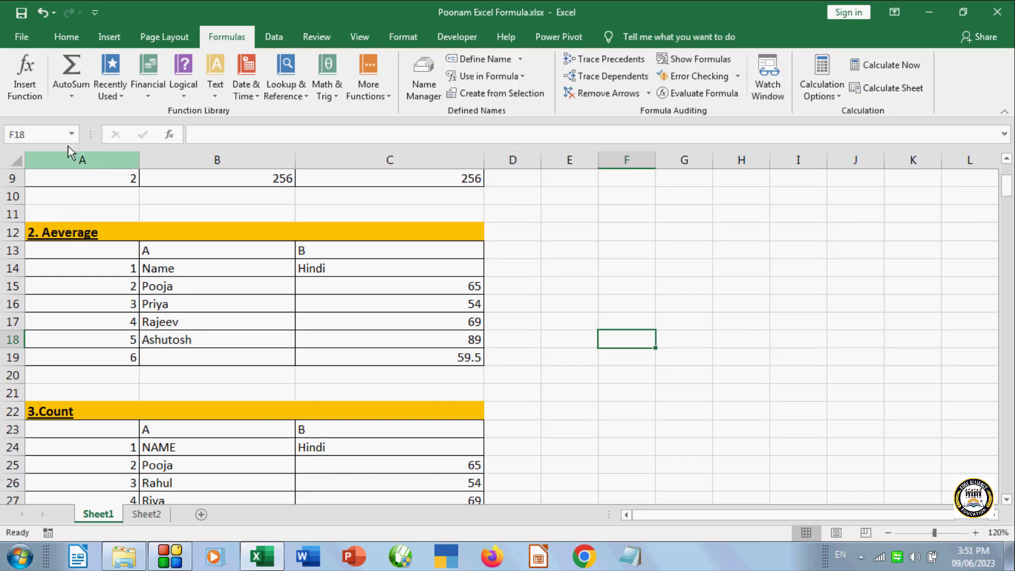
pyautogui.moveTo(681, 306); pyautogui.dragTo(682, 322)
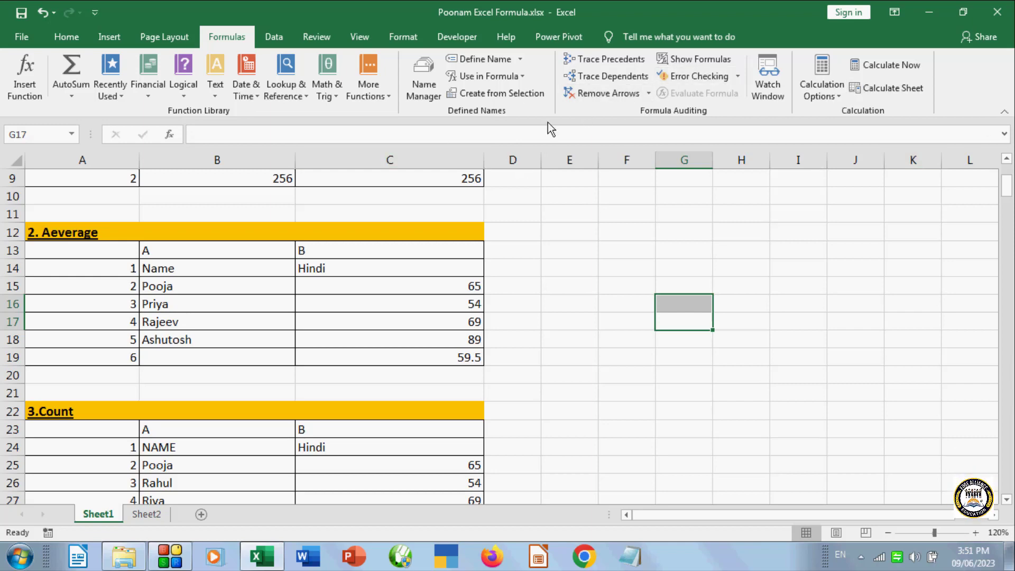
pyautogui.click(621, 279)
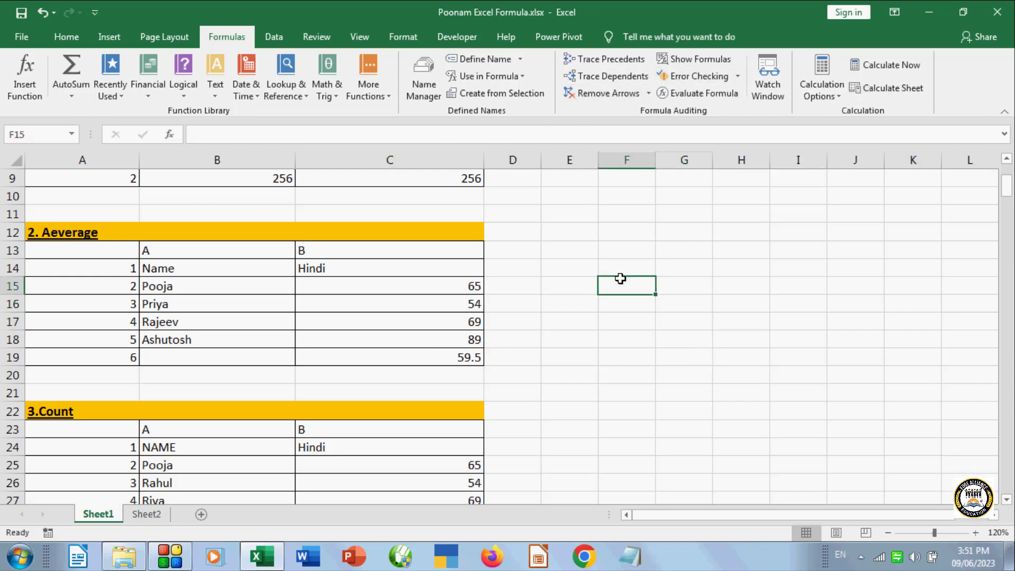